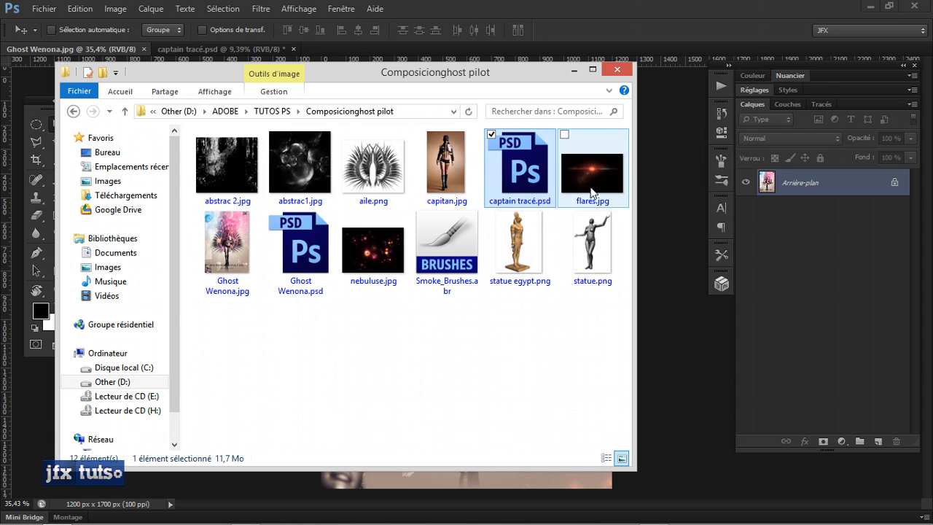
# Review the composition's source files in the Composicionghost pilot folder, including Ghost Wenona.jpg, nebuluse.jpg and the two statue images.
pyautogui.click(226, 234)
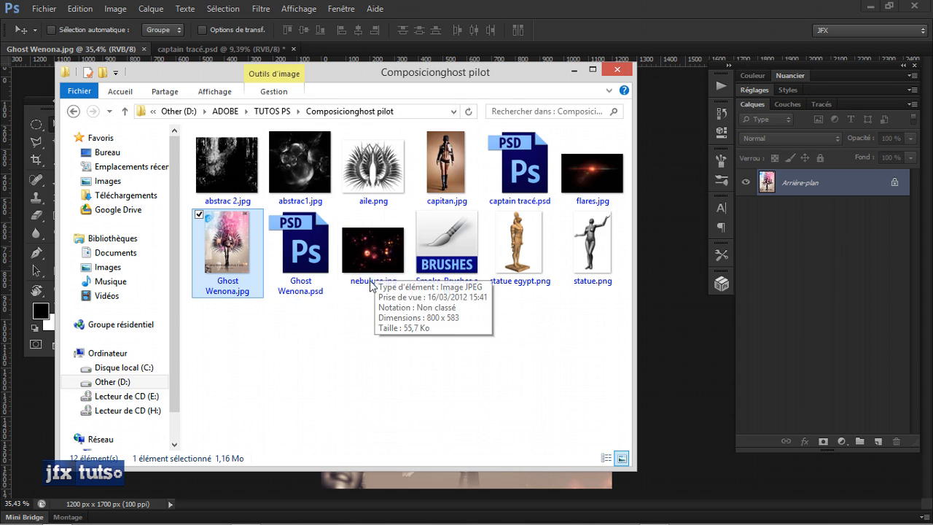
pyautogui.click(372, 253)
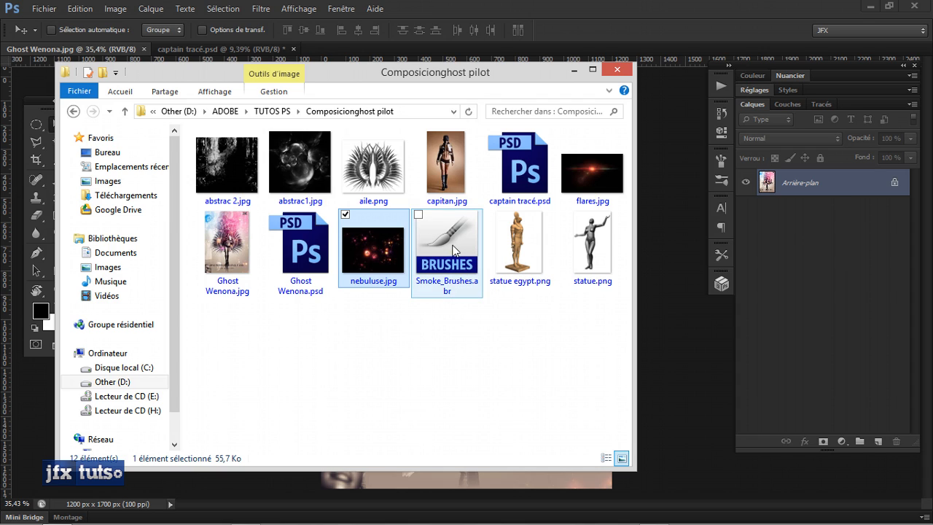
pyautogui.moveTo(534, 338); pyautogui.dragTo(608, 285)
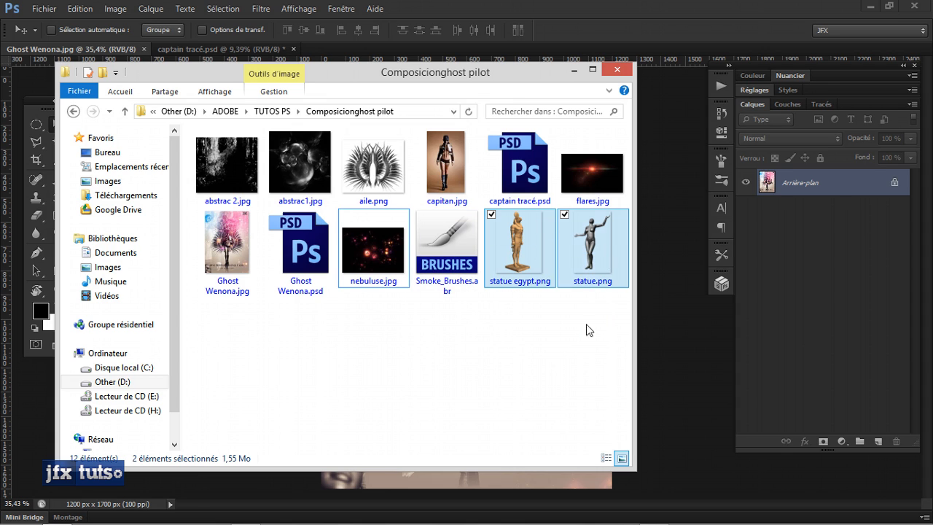
pyautogui.click(575, 70)
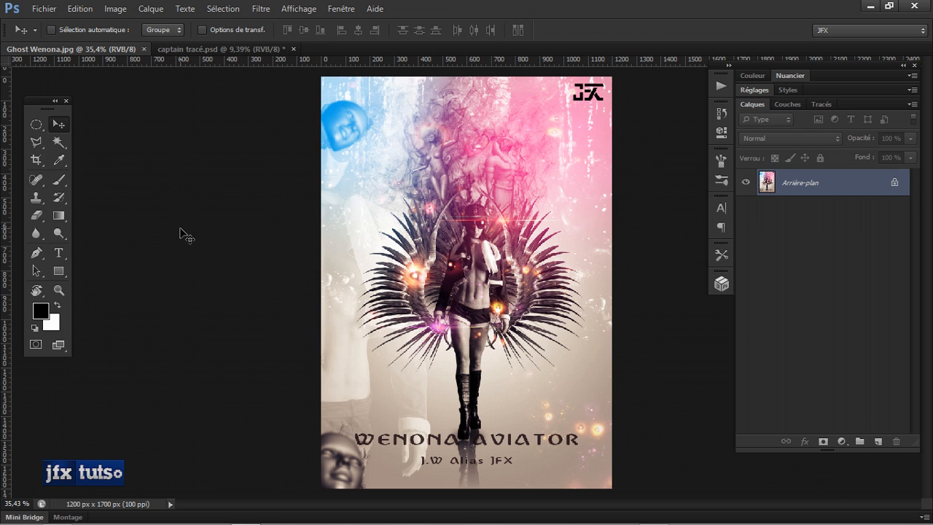
# Create a new document named WenonaCOmp, 1200 pixels wide and 1700 pixels high, at 100 pixels per inch.
pyautogui.hotkey('ctrl', 'n')
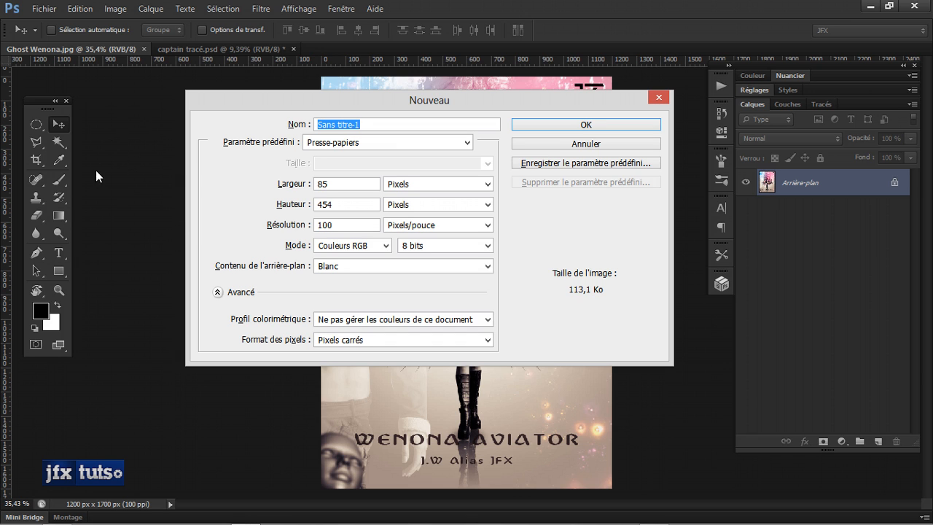
pyautogui.moveTo(382, 99); pyautogui.dragTo(406, 131)
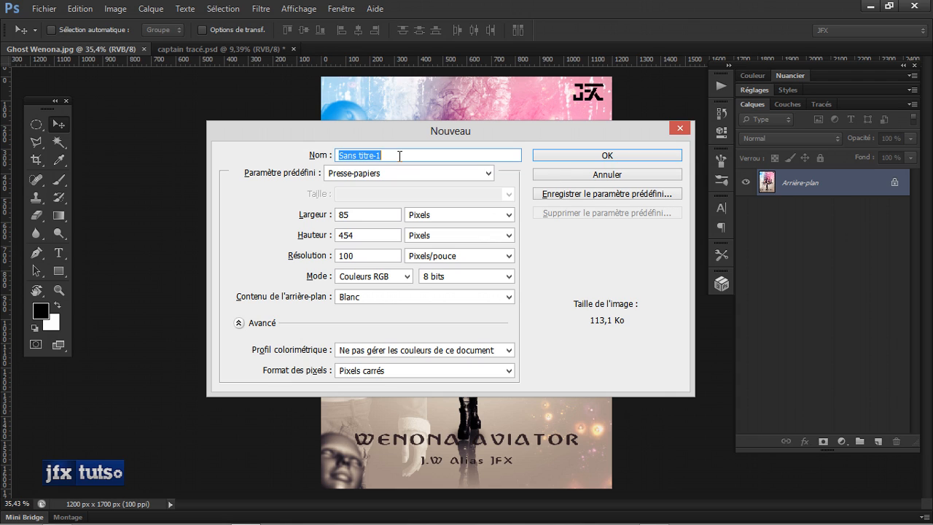
pyautogui.write('WenonaCOmp')
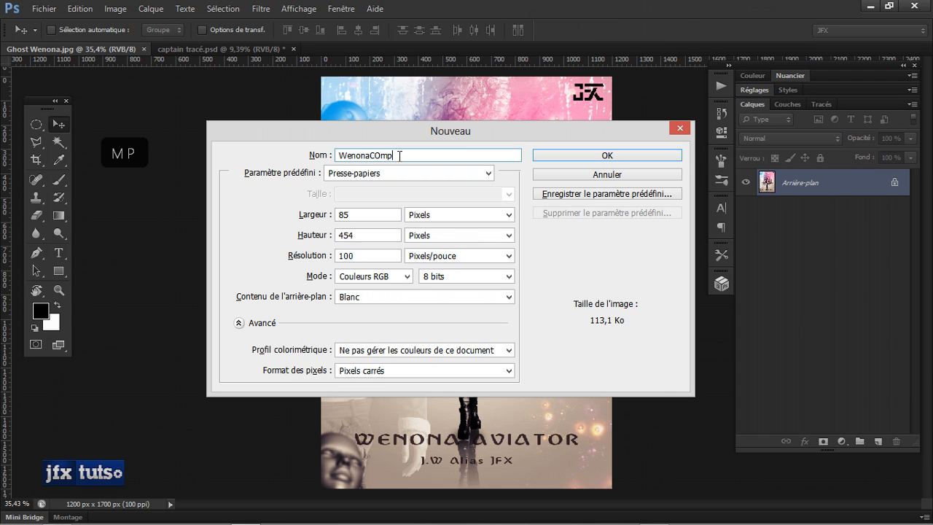
pyautogui.press('Tab')
pyautogui.press('Tab')
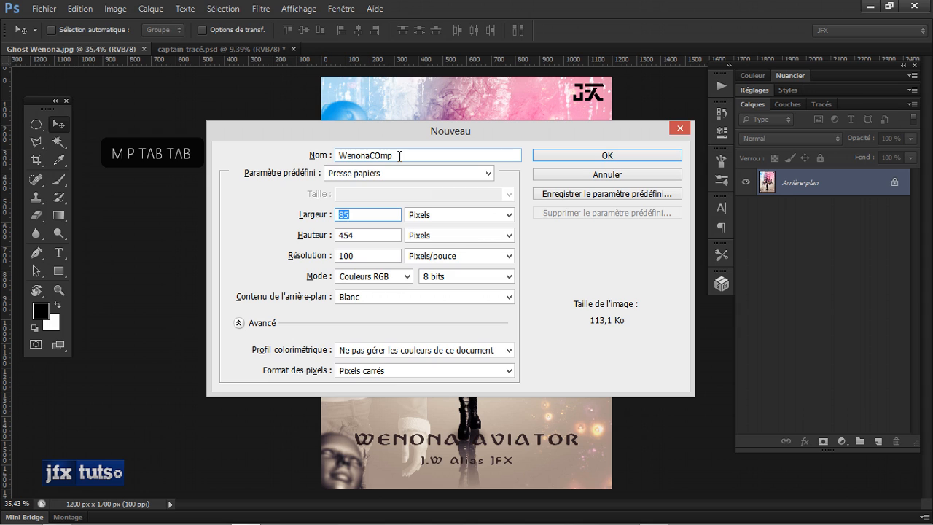
pyautogui.write('1200')
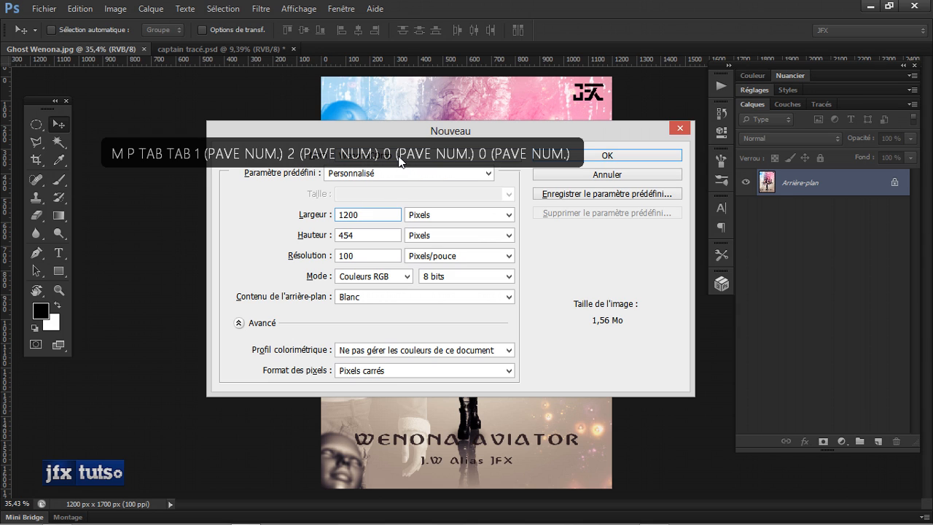
pyautogui.press('Tab')
pyautogui.press('Tab')
pyautogui.write('1700')
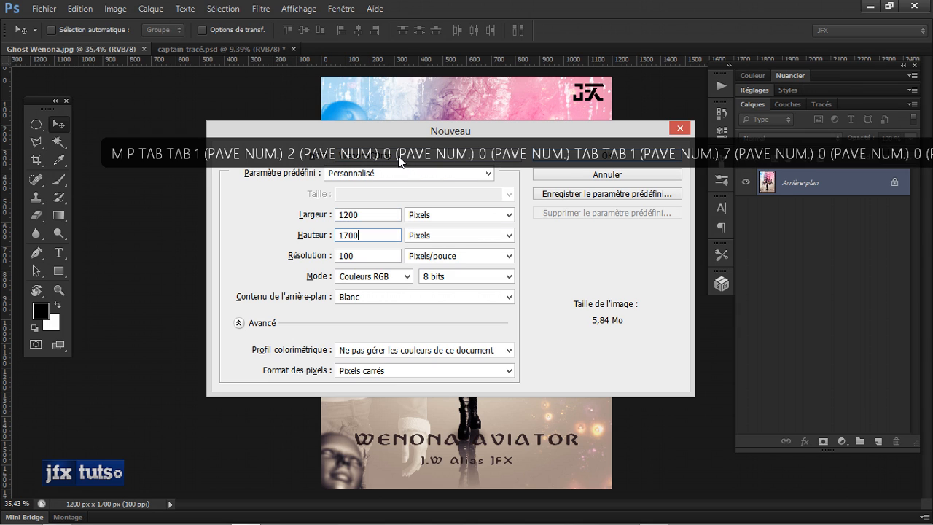
pyautogui.press('Tab')
pyautogui.press('Tab')
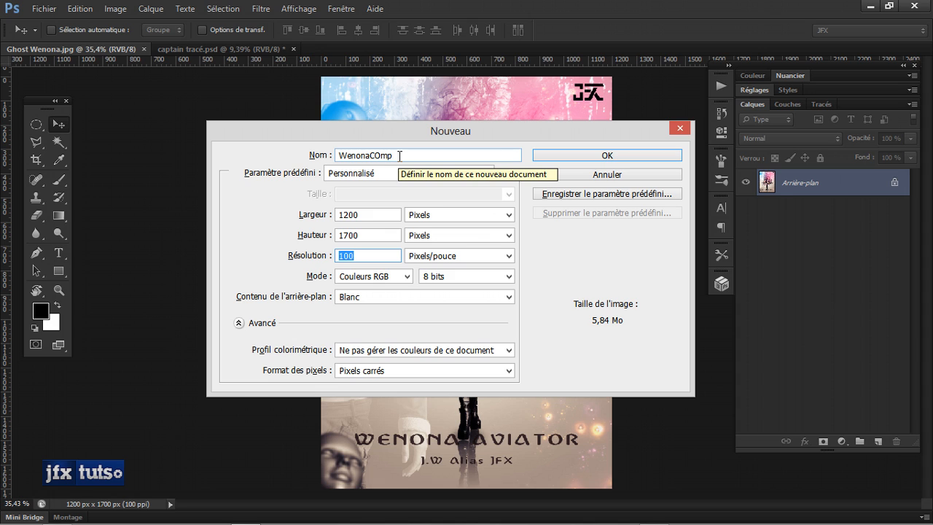
pyautogui.press('Return')
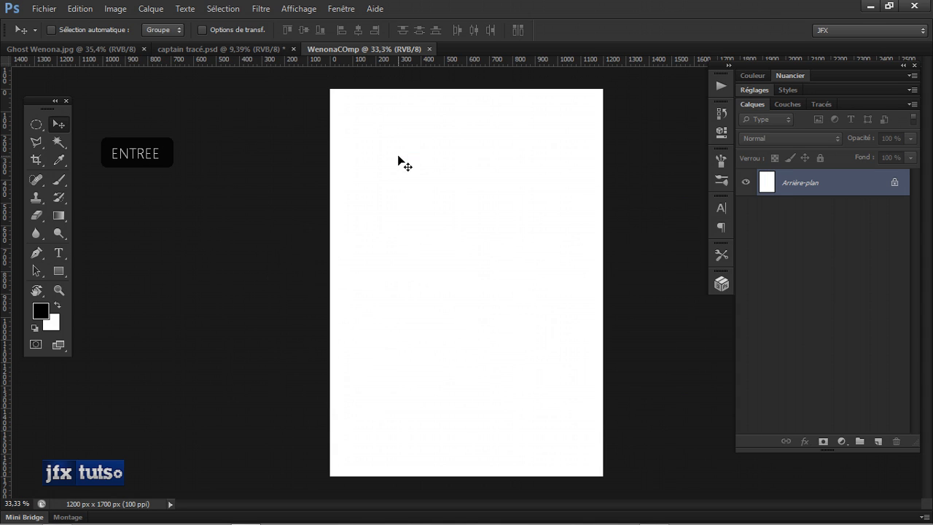
# Convert the locked background into a regular layer and rename it BG.
pyautogui.keyDown('alt'); pyautogui.doubleClick(862, 188); pyautogui.keyUp('alt')
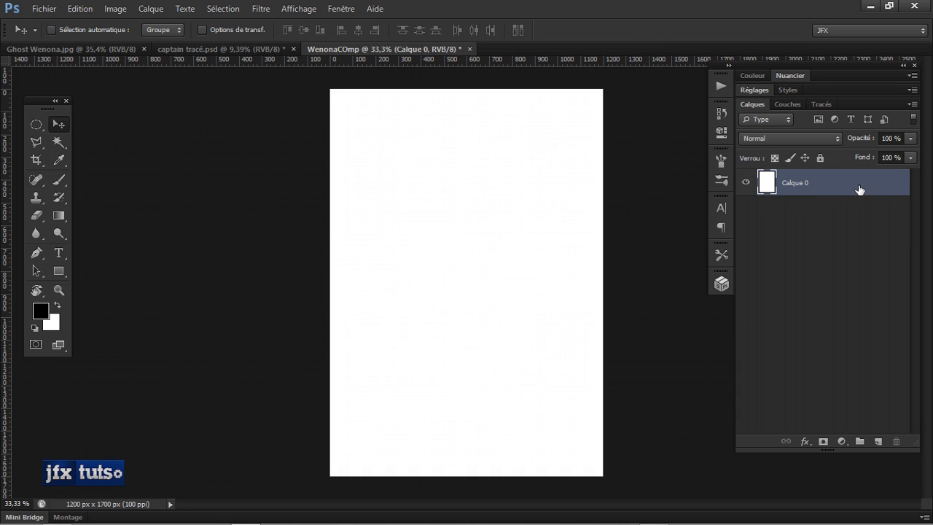
pyautogui.doubleClick(800, 183)
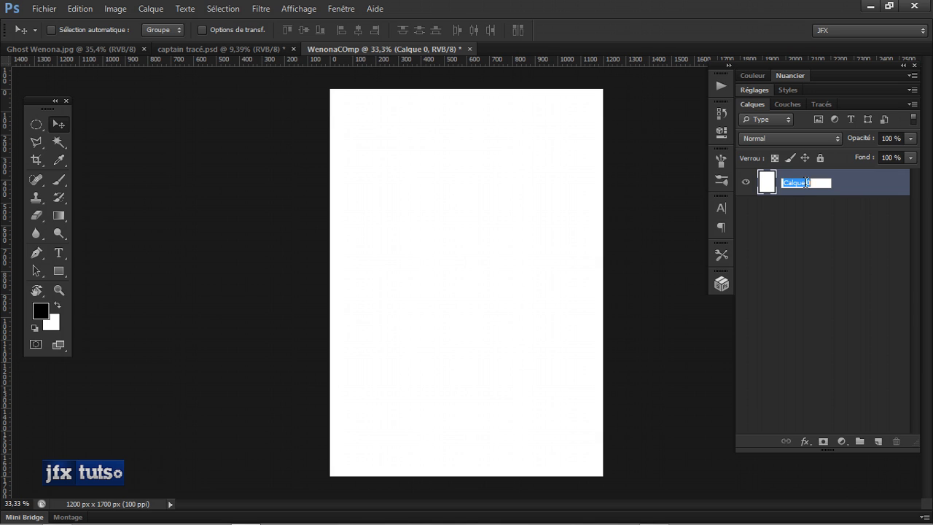
pyautogui.write('BG')
pyautogui.press('Return')
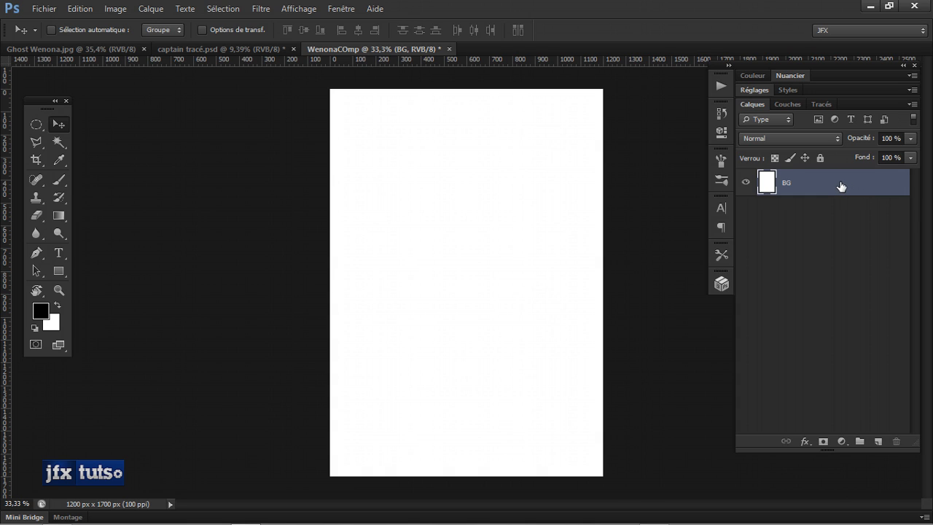
# Add a gradient overlay to the BG layer and set its style to Radial.
pyautogui.click(811, 446)
pyautogui.click(802, 382)
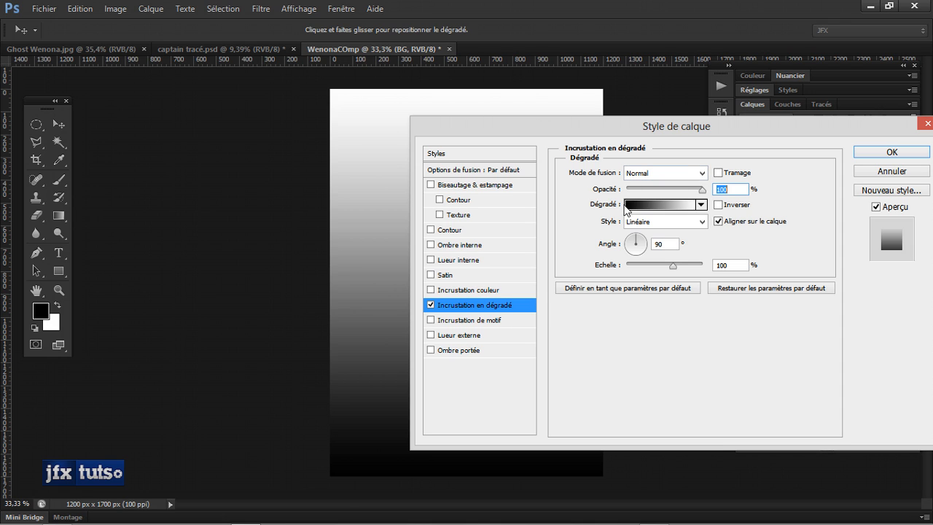
pyautogui.click(697, 226)
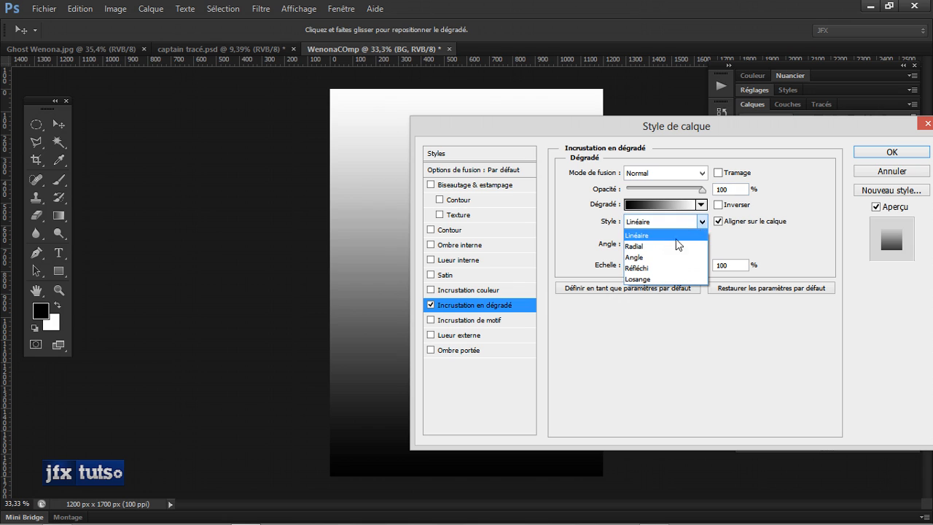
pyautogui.click(660, 241)
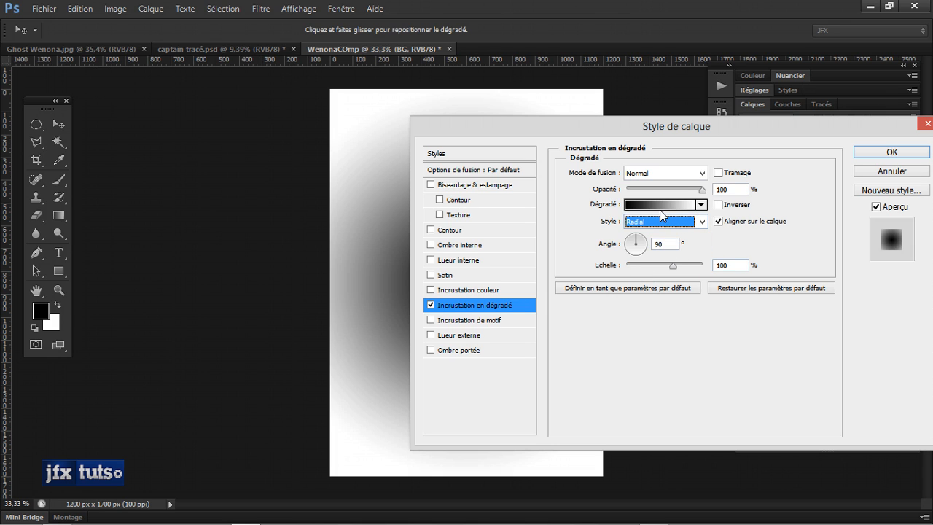
# Edit the overlay's gradient and change its black starting colour stop to white.
pyautogui.click(669, 211)
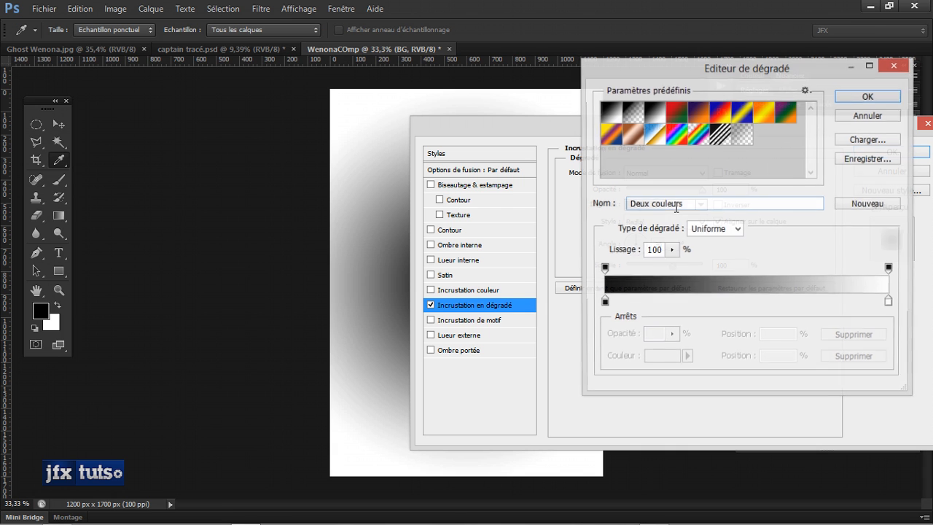
pyautogui.doubleClick(610, 304)
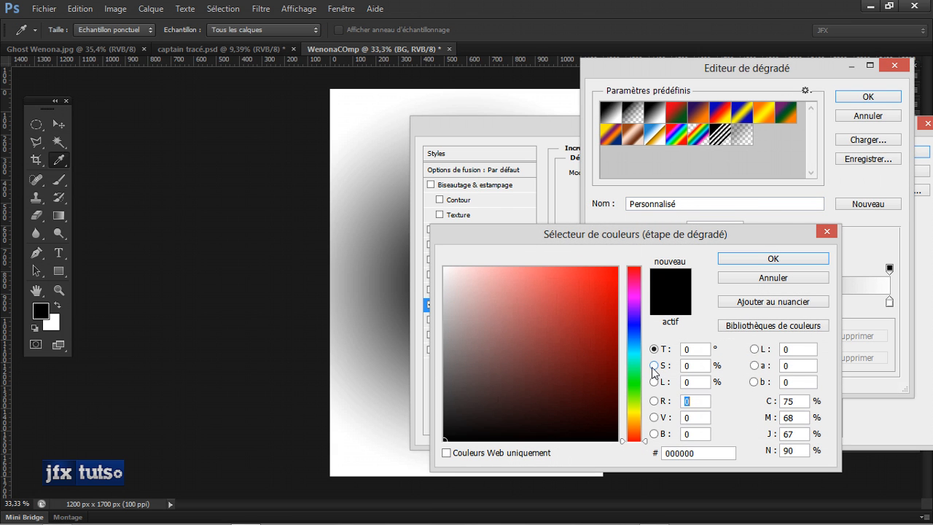
pyautogui.moveTo(481, 306); pyautogui.dragTo(365, 242)
pyautogui.press('Return')
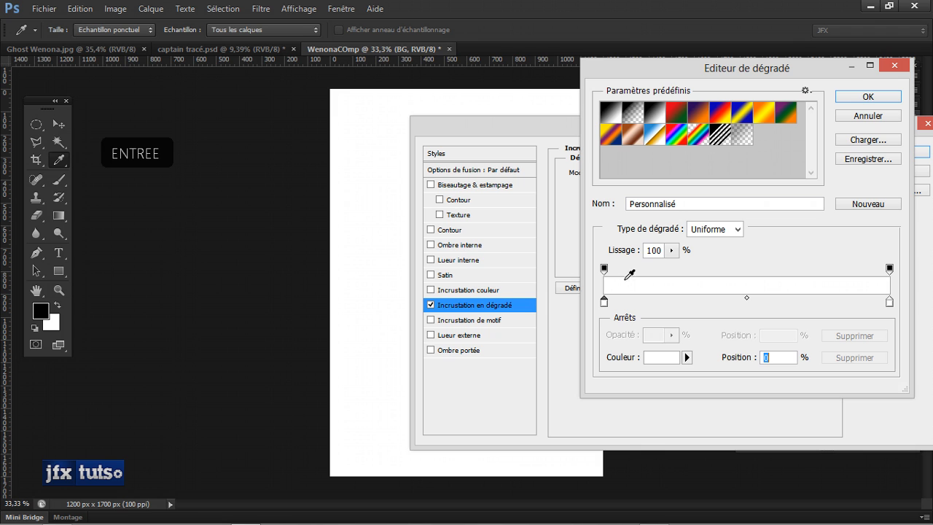
# Set the gradient's end colour stop to b6b6b6, apply the layer style and collapse the BG layer's effects list.
pyautogui.click(889, 301)
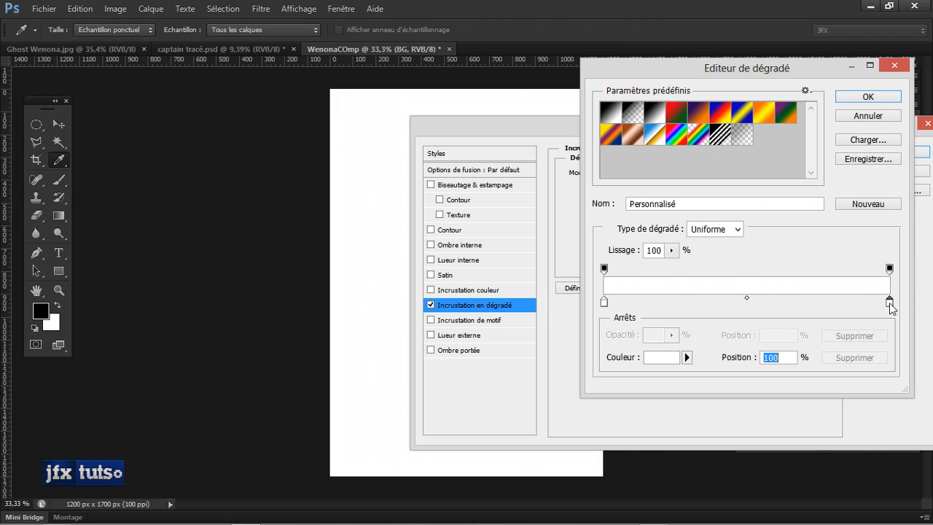
pyautogui.doubleClick(889, 302)
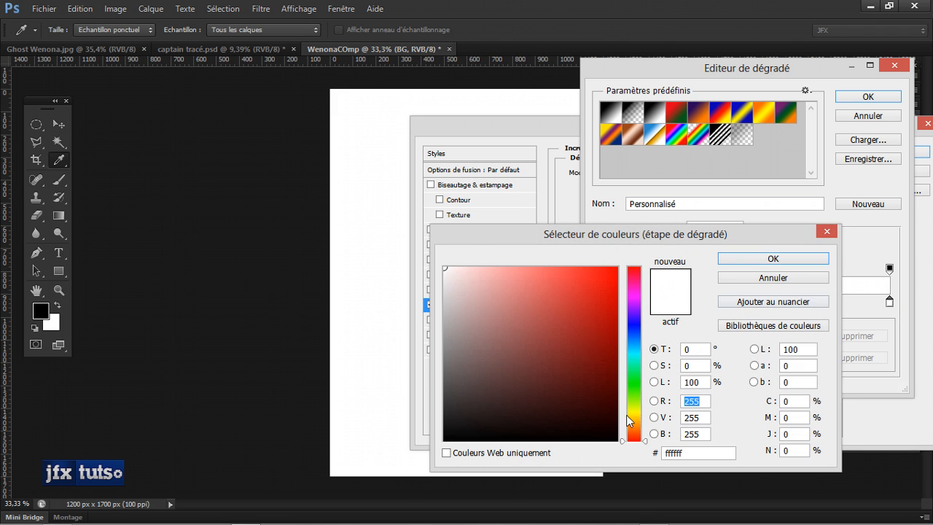
pyautogui.moveTo(704, 455); pyautogui.dragTo(612, 445)
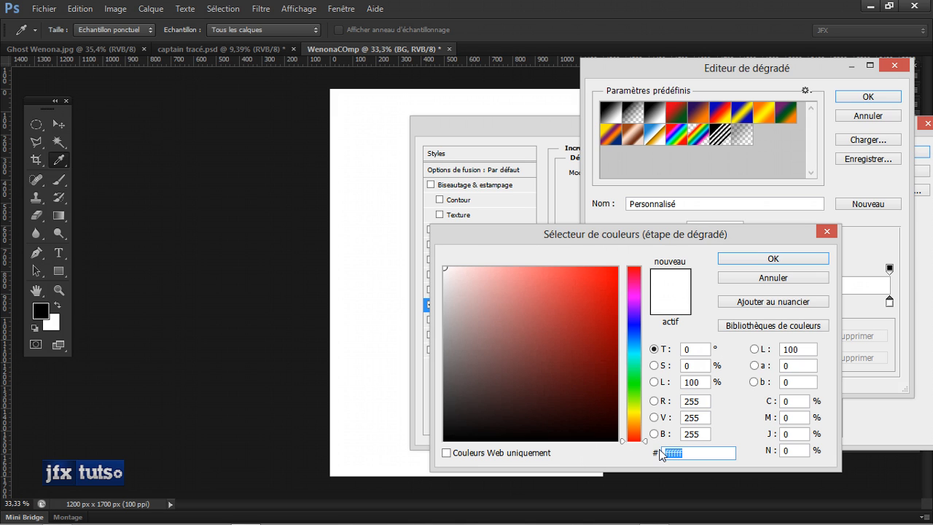
pyautogui.write('b6b6b6')
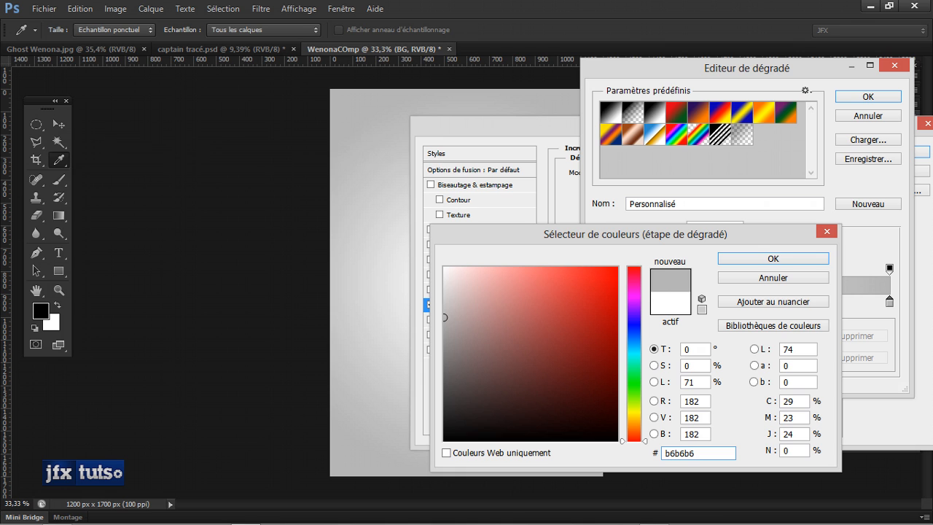
pyautogui.press('Return')
pyautogui.press('Return')
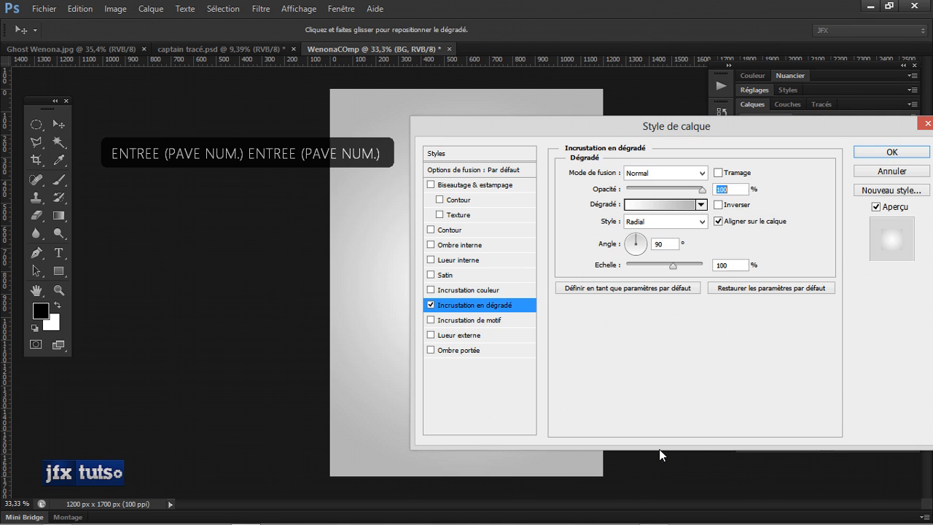
pyautogui.press('Return')
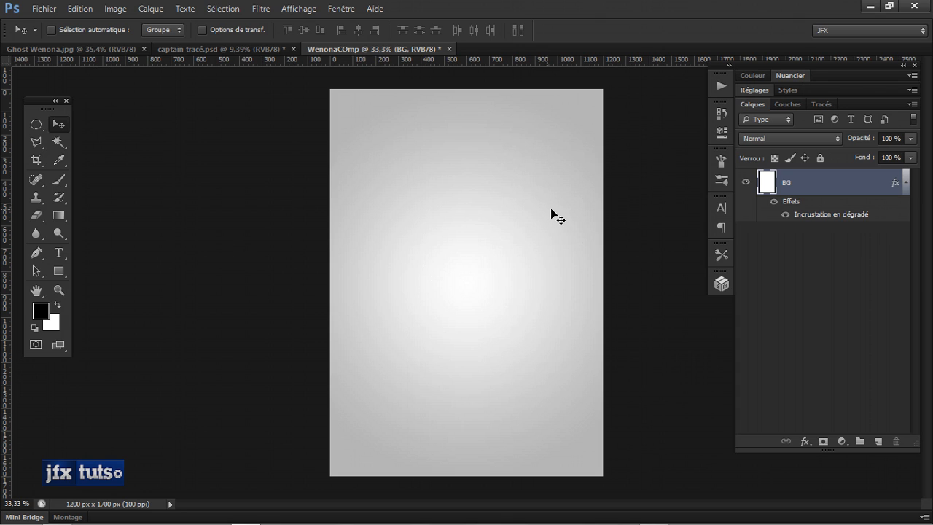
pyautogui.click(906, 187)
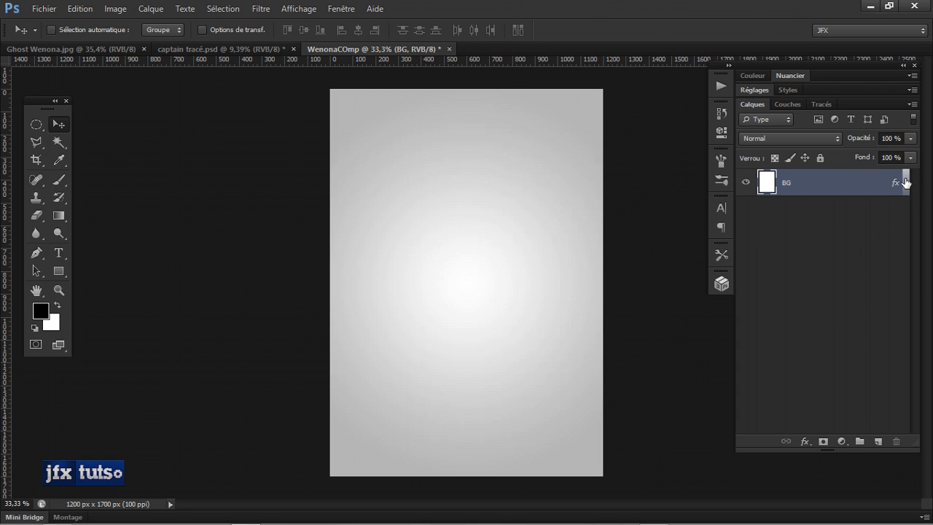
# Browse the Composicionghost pilot images with Mini Bridge and open captain tracé.psd.
pyautogui.click(27, 517)
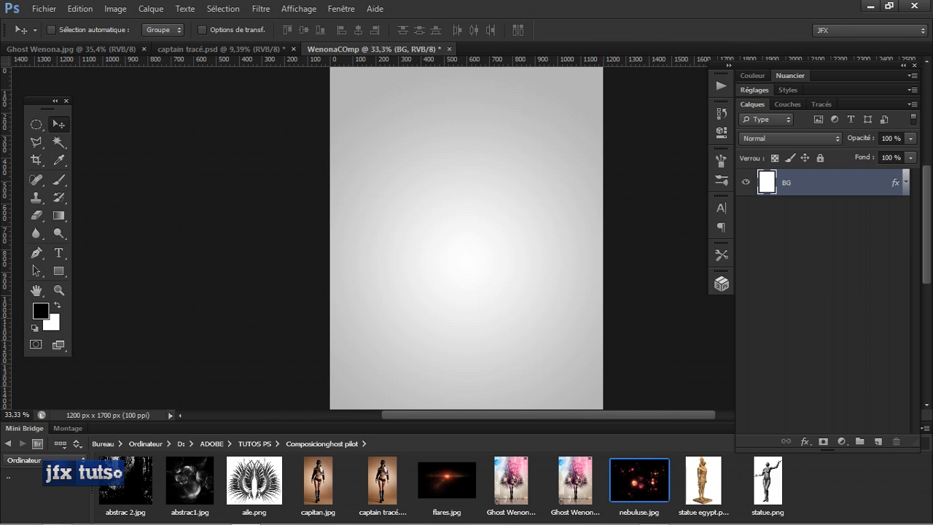
pyautogui.moveTo(82, 519)
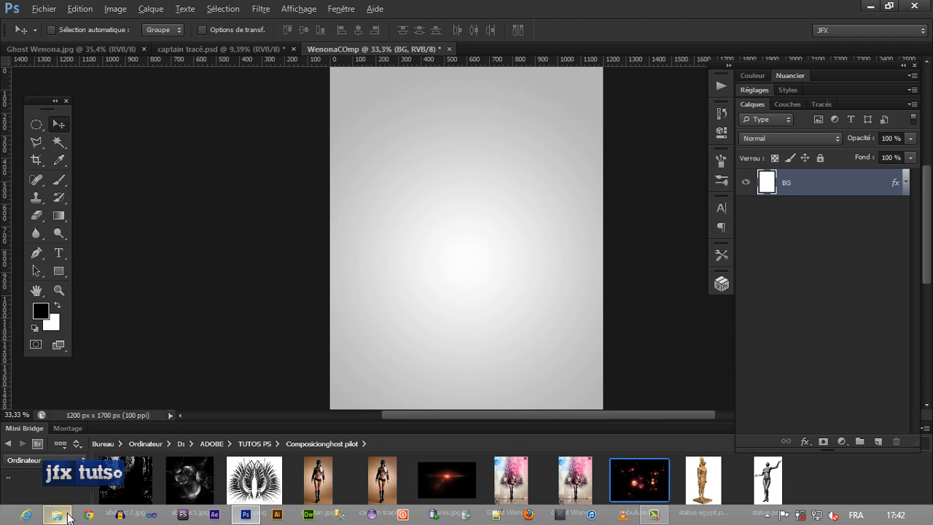
pyautogui.hotkey('alt', 'Tab')
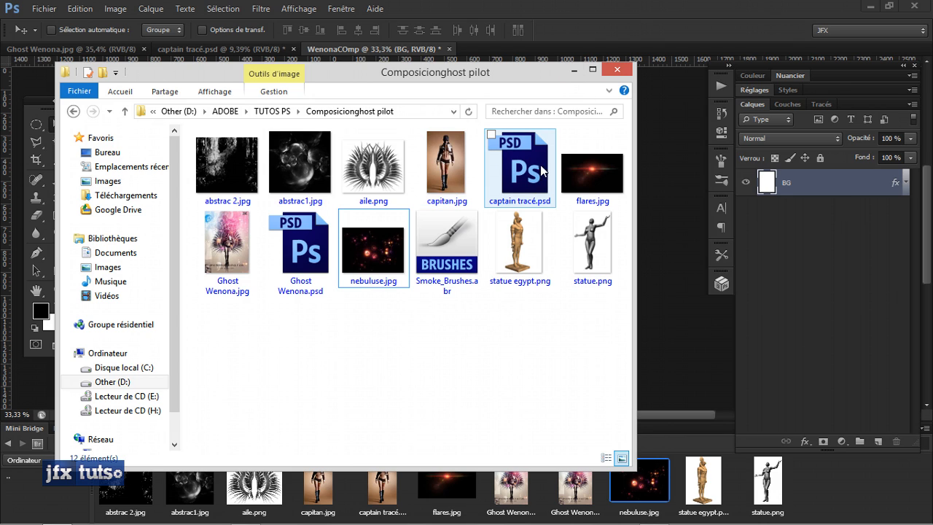
pyautogui.click(575, 70)
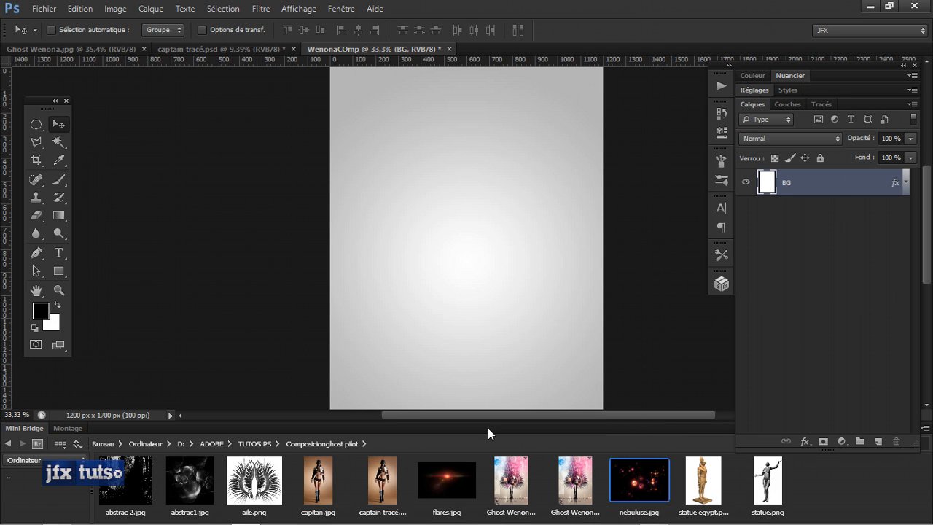
pyautogui.click(389, 485)
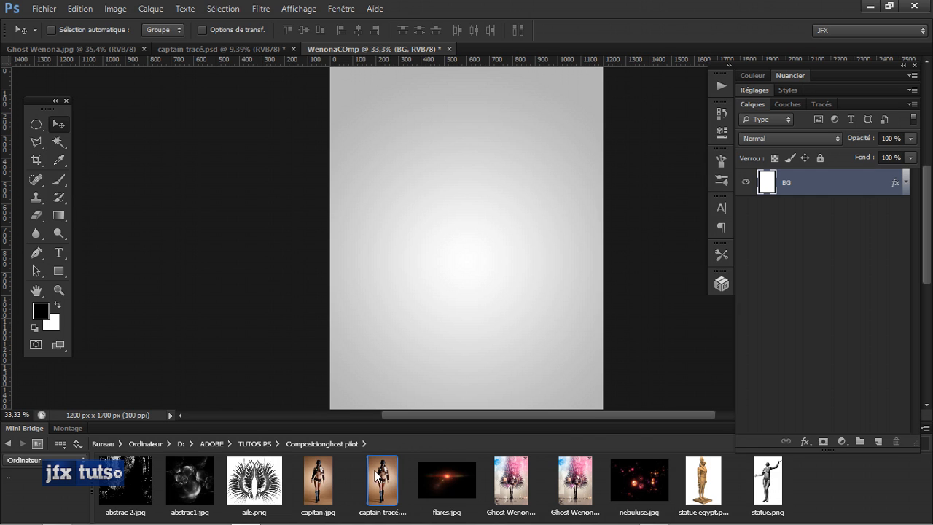
pyautogui.doubleClick(388, 483)
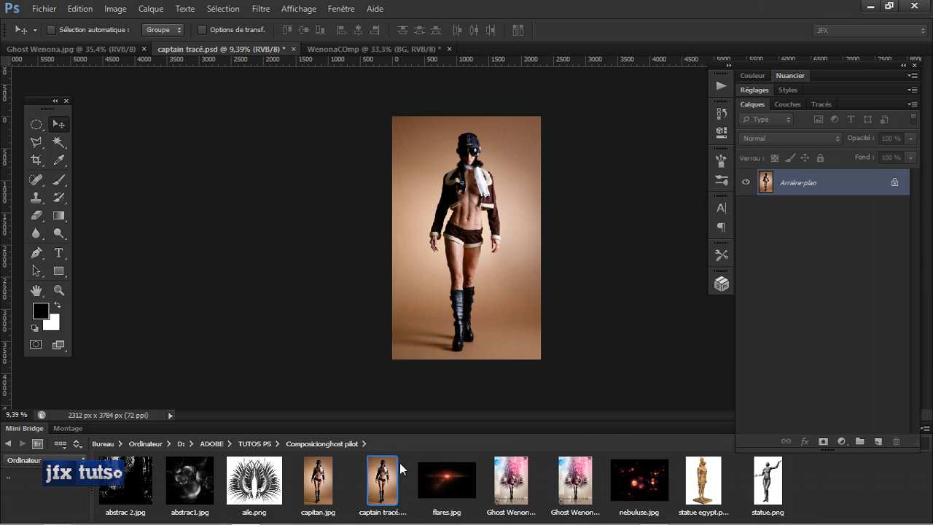
pyautogui.scroll(2, 464, 234)
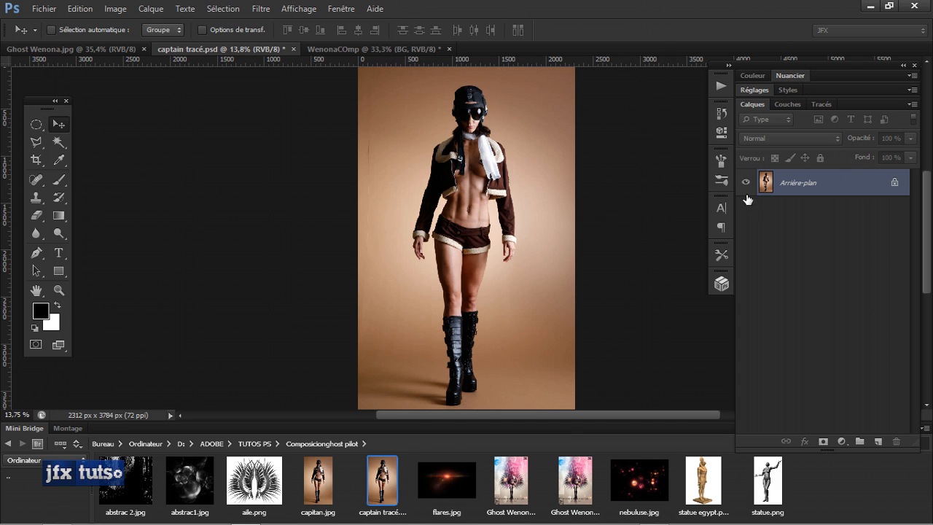
# Load the saved Tracé path in captain tracé.psd as a selection around the pilot and return to the layers list.
pyautogui.doubleClick(31, 428)
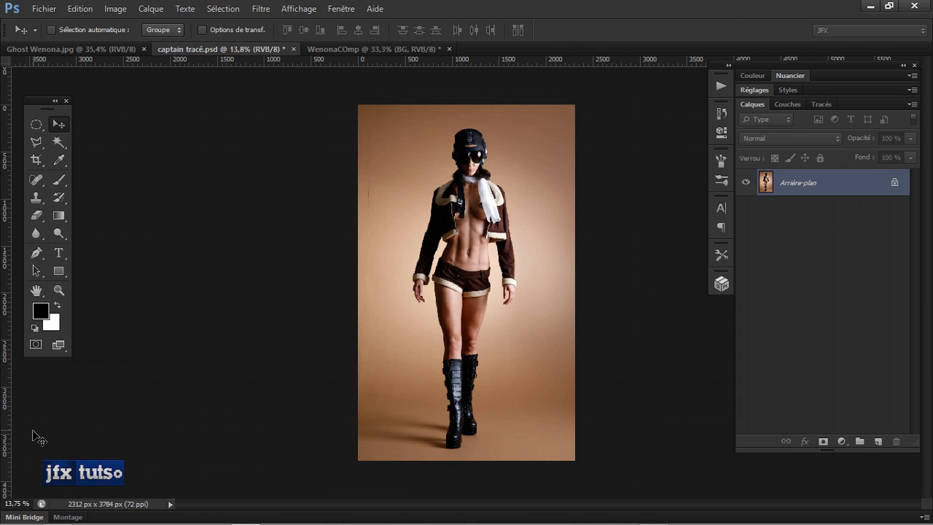
pyautogui.click(826, 105)
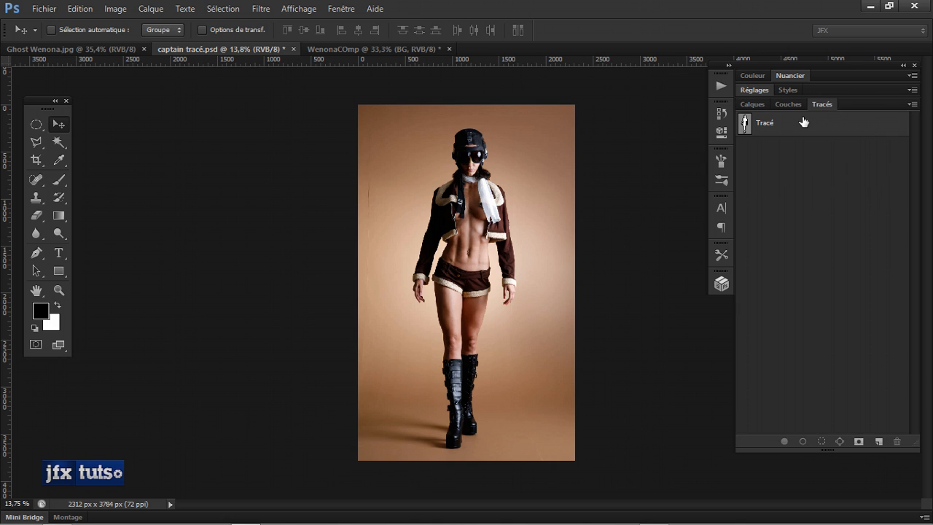
pyautogui.press('alt')
pyautogui.hotkey('alt', 'n')
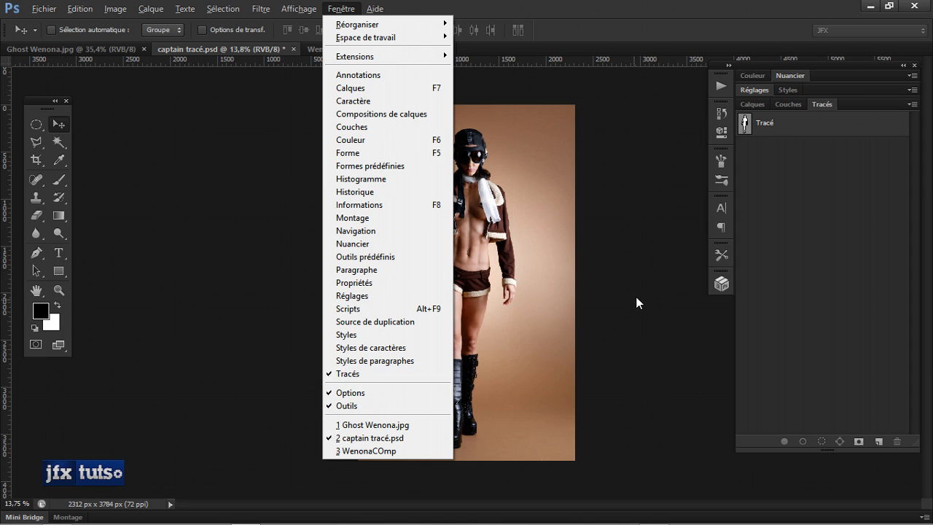
pyautogui.click(746, 132)
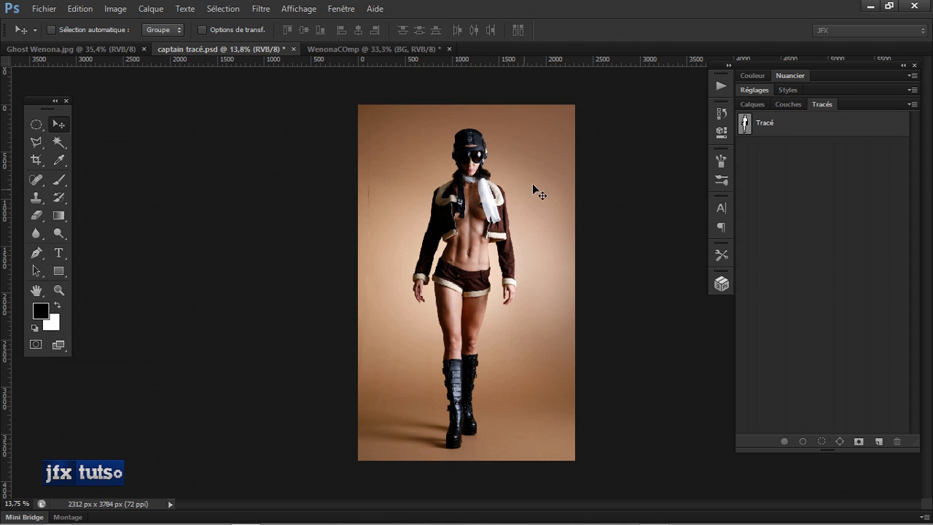
pyautogui.keyDown('ctrl'); pyautogui.click(749, 132); pyautogui.keyUp('ctrl')
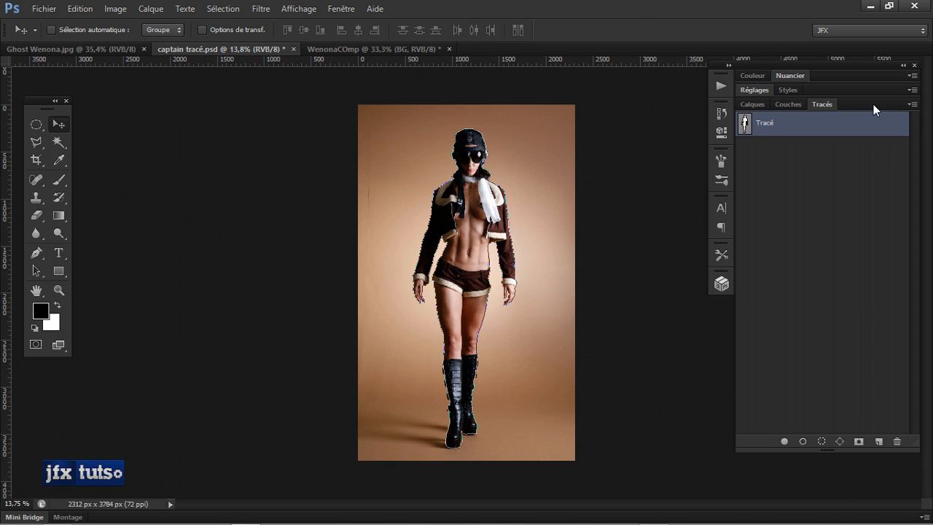
pyautogui.moveTo(814, 119); pyautogui.dragTo(746, 129)
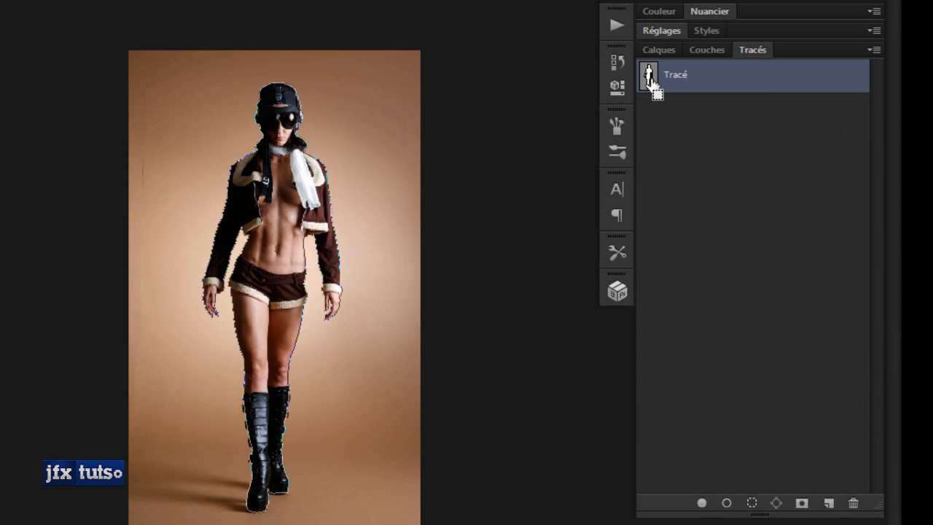
pyautogui.moveTo(649, 81); pyautogui.dragTo(649, 79)
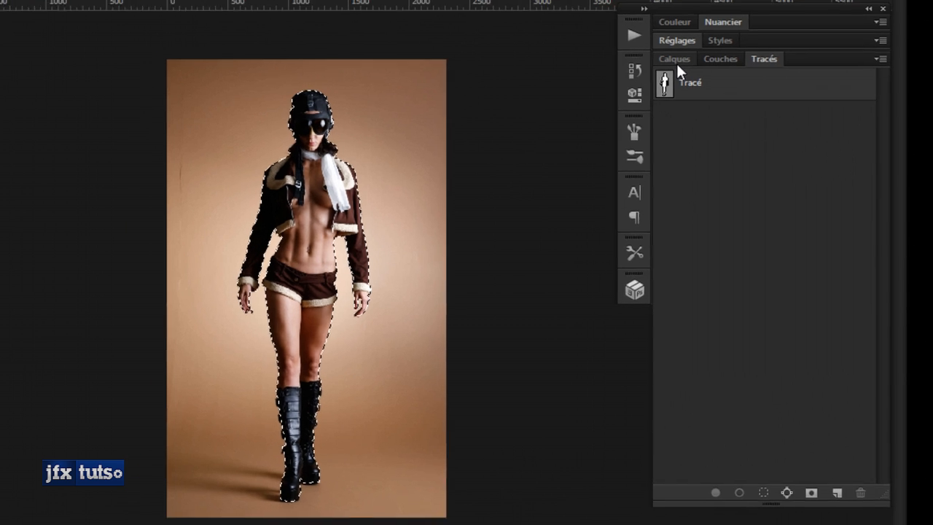
pyautogui.click(660, 50)
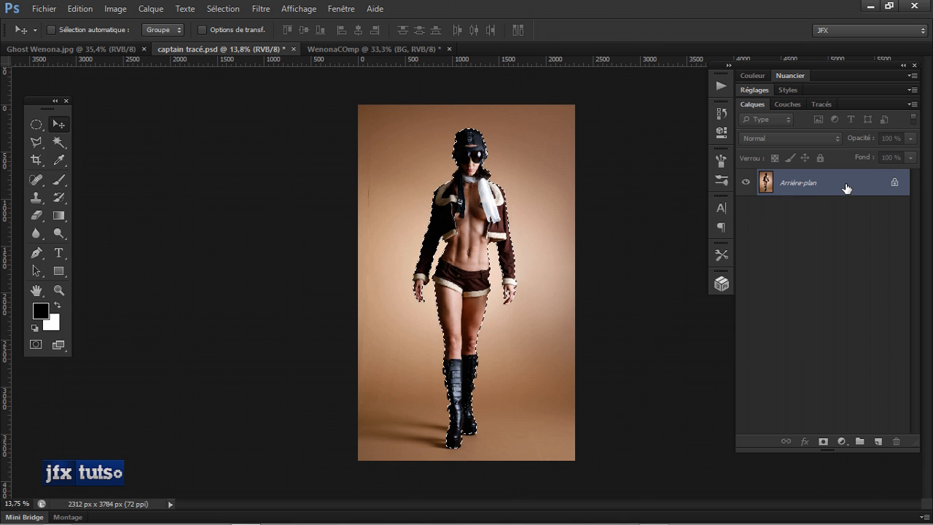
pyautogui.press('alt')
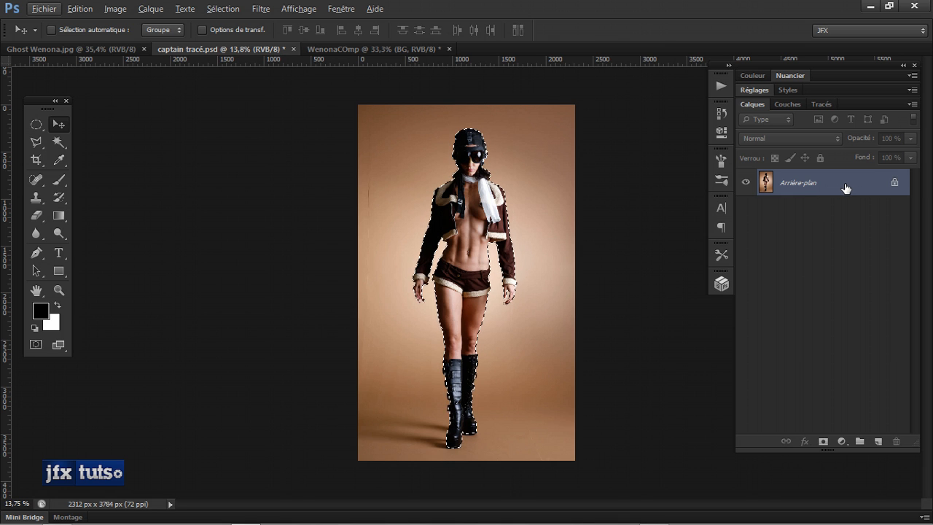
pyautogui.press('c')
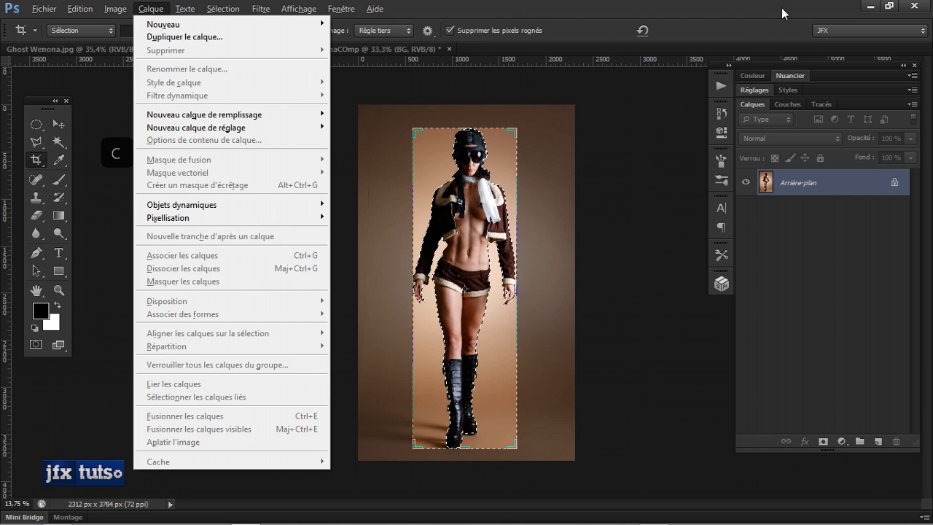
pyautogui.press('Escape')
pyautogui.press('v')
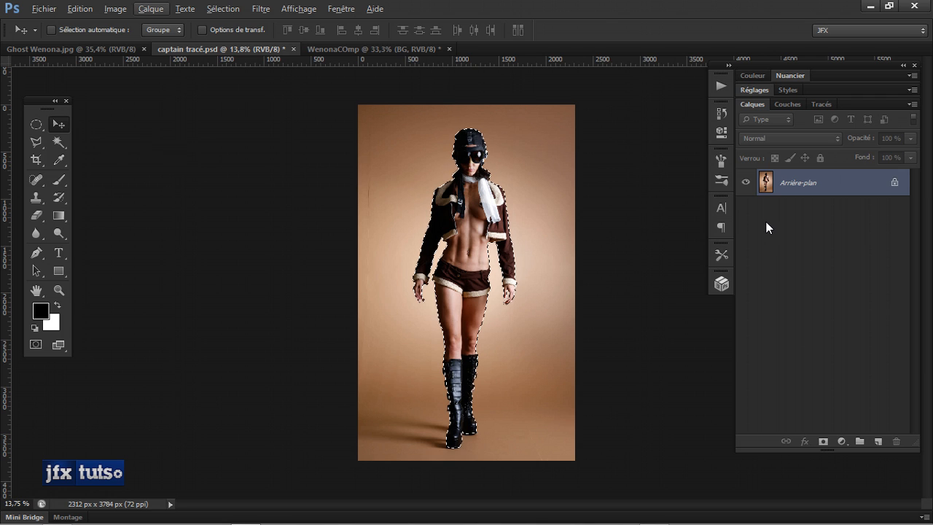
# Copy the selected pilot onto a new layer named Model and hide the Arrière-plan layer.
pyautogui.hotkey('ctrl', 'j')
pyautogui.click(745, 210)
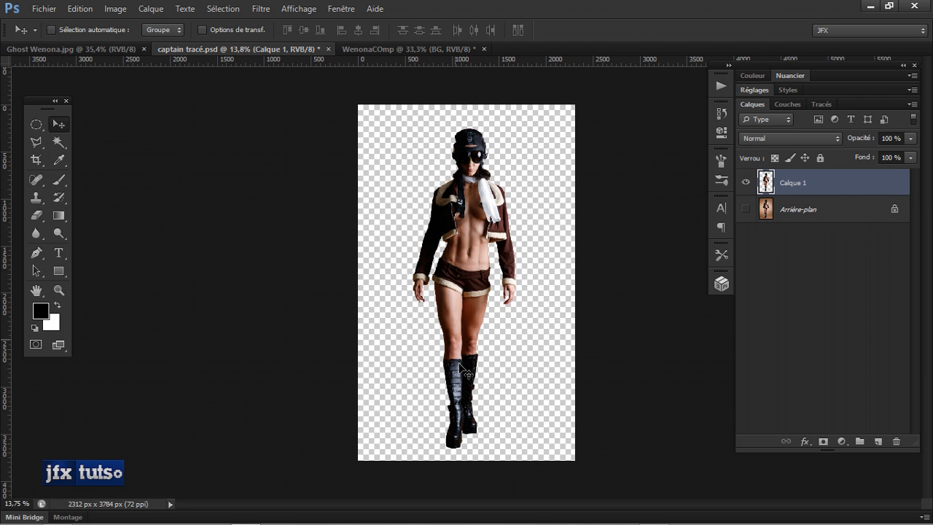
pyautogui.doubleClick(793, 183)
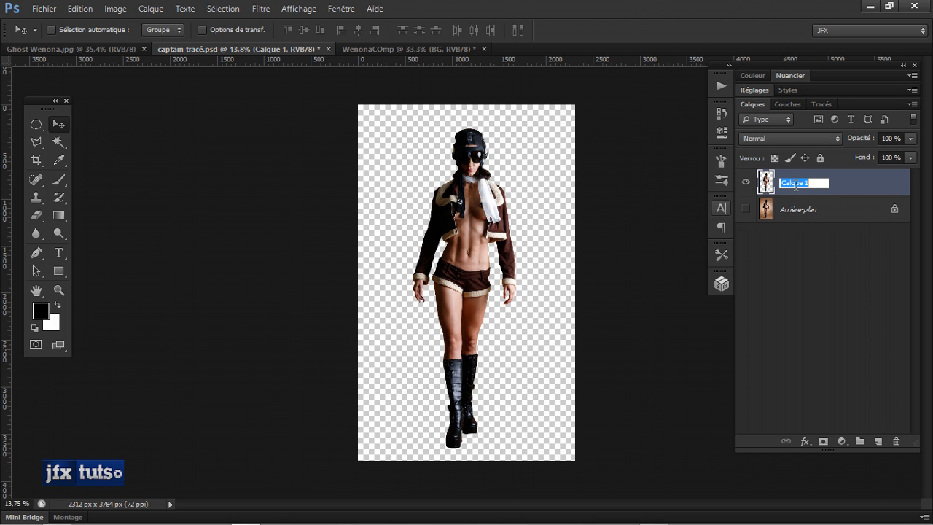
pyautogui.write('model')
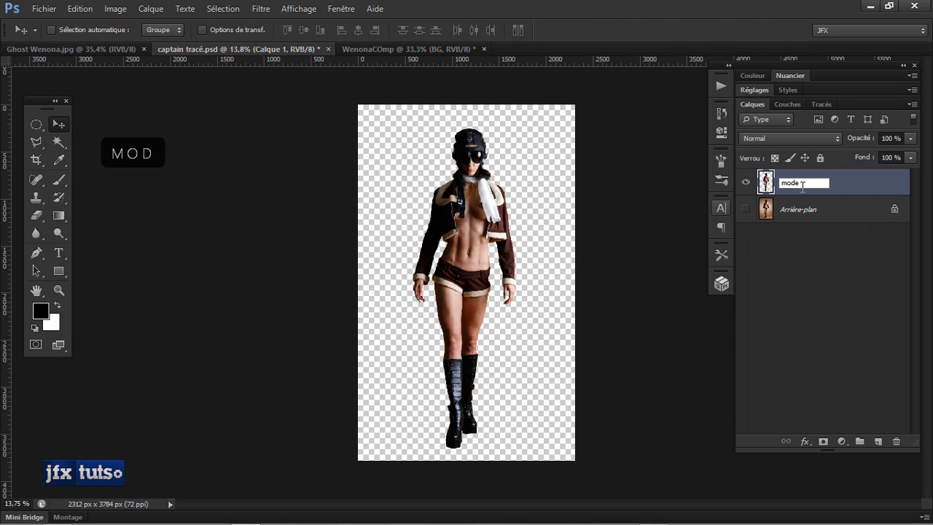
pyautogui.press('BackSpace')
pyautogui.press('BackSpace')
pyautogui.press('BackSpace')
pyautogui.press('BackSpace')
pyautogui.press('BackSpace')
pyautogui.write('Model')
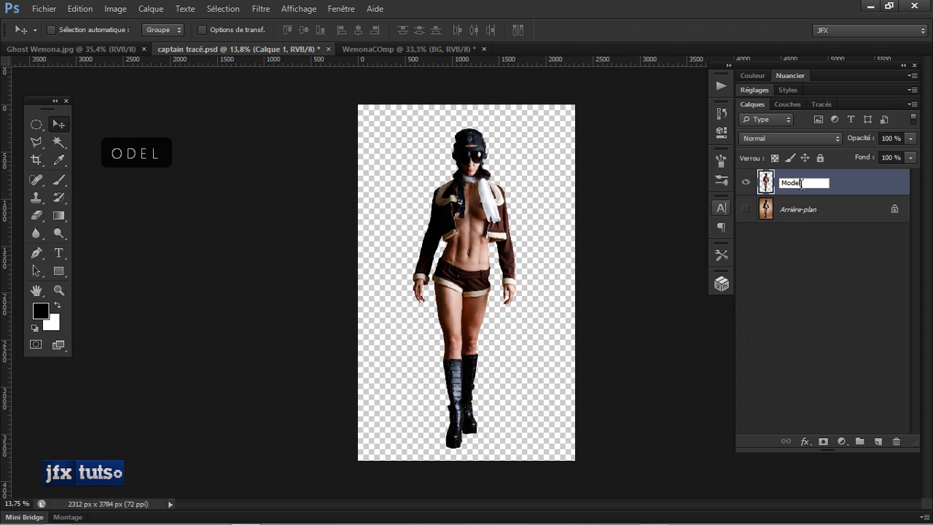
pyautogui.press('Return')
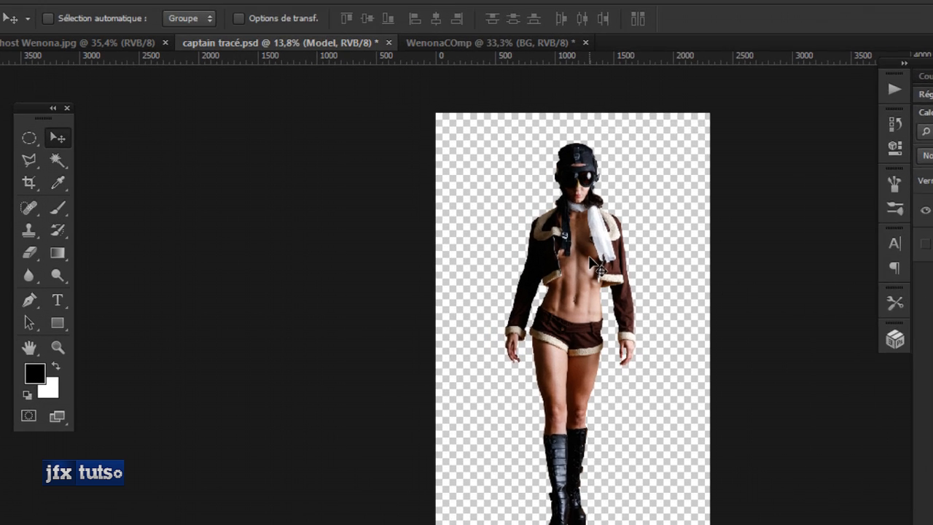
# Bring the Model layer from captain tracé.psd into the WenonaCOmp document, above the BG layer.
pyautogui.moveTo(513, 208); pyautogui.dragTo(246, 120)
pyautogui.moveTo(391, 160); pyautogui.dragTo(584, 39)
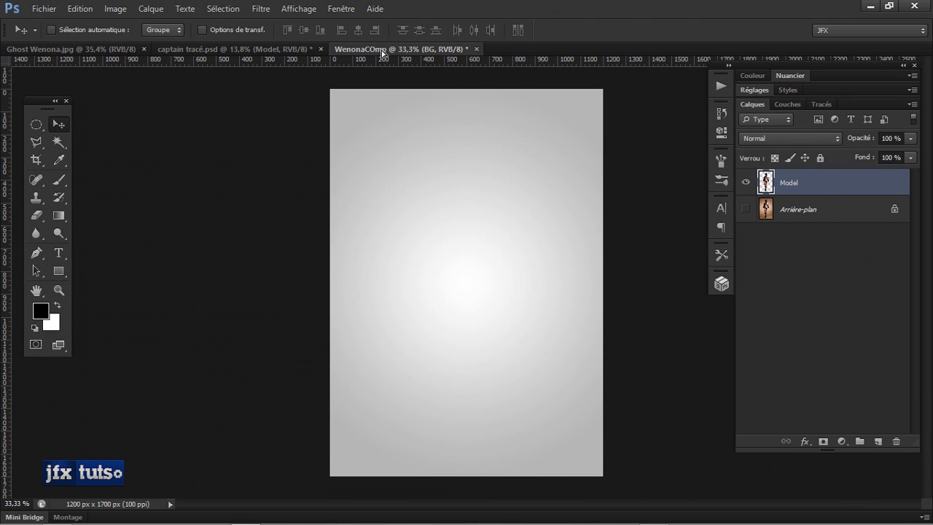
pyautogui.moveTo(394, 49); pyautogui.dragTo(466, 258)
pyautogui.hotkey('ctrl', '-')
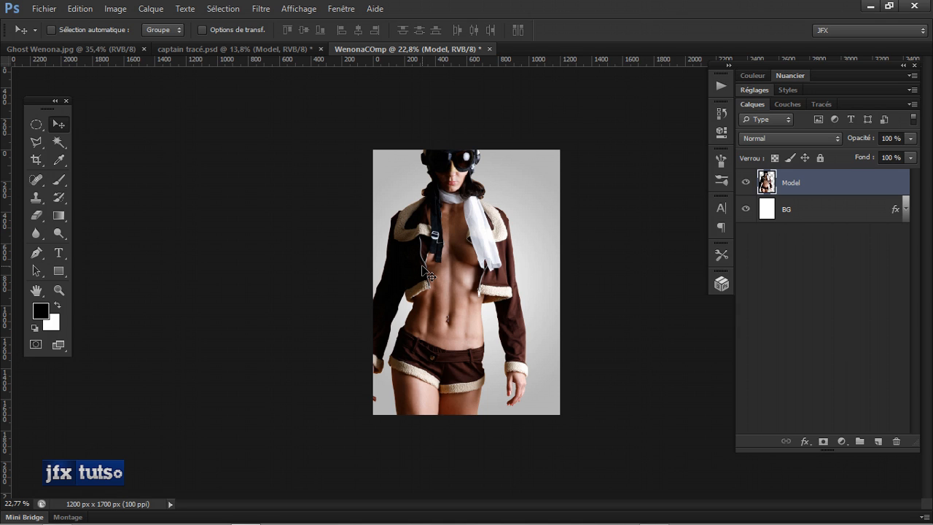
pyautogui.press('alt')
pyautogui.press('e')
pyautogui.hotkey('alt', 'e')
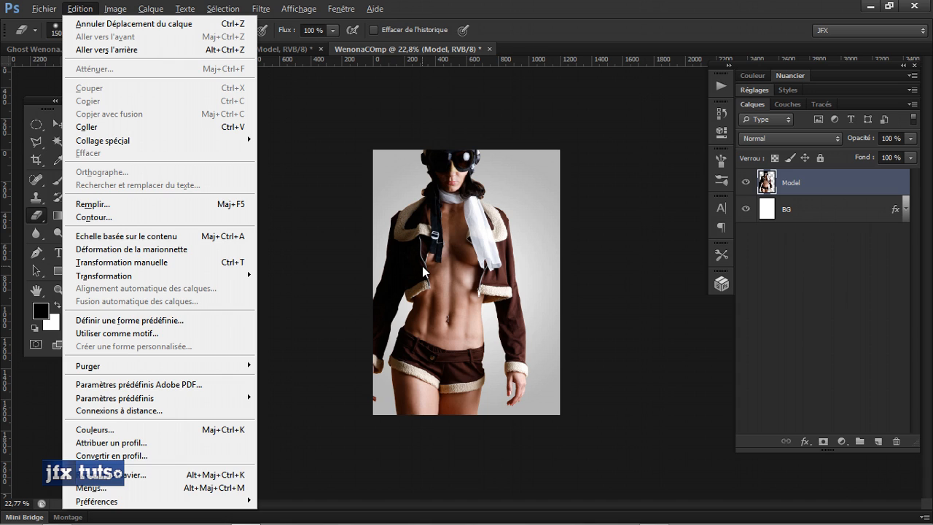
pyautogui.press('Escape')
# Scale the Model layer down slightly with Free Transform and shift the pilot partly off the canvas's left edge.
pyautogui.hotkey('ctrl', 't')
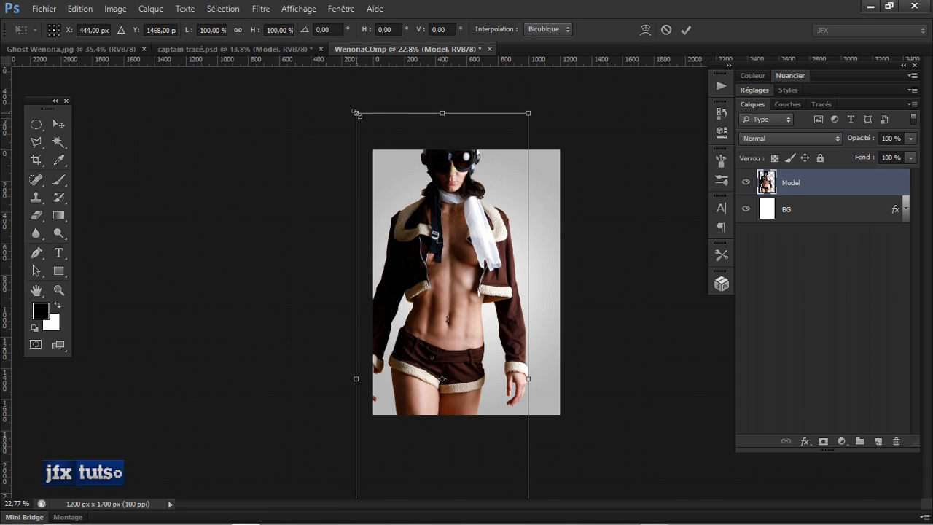
pyautogui.press('Return')
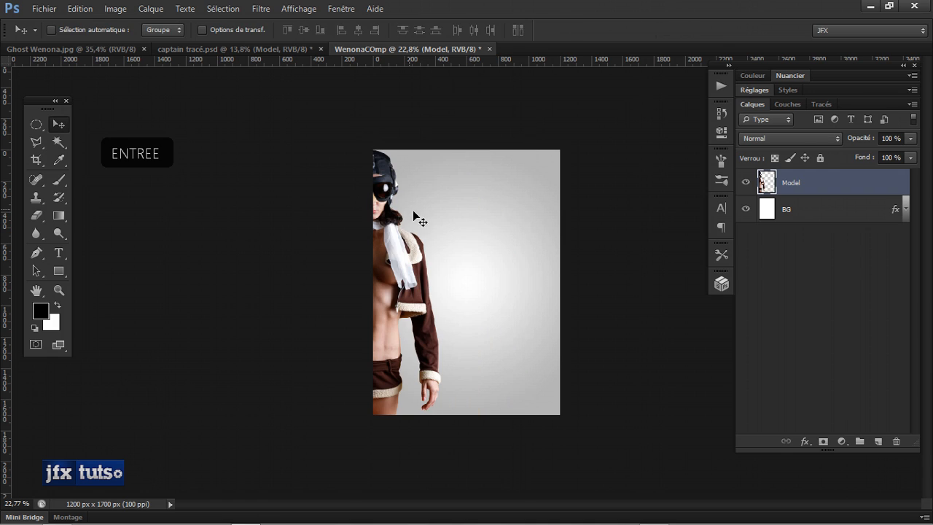
# Duplicate the Model layer in the WenonaCOmp document.
pyautogui.doubleClick(796, 187)
pyautogui.click(812, 209)
pyautogui.click(813, 191)
pyautogui.hotkey('ctrl', 'j')
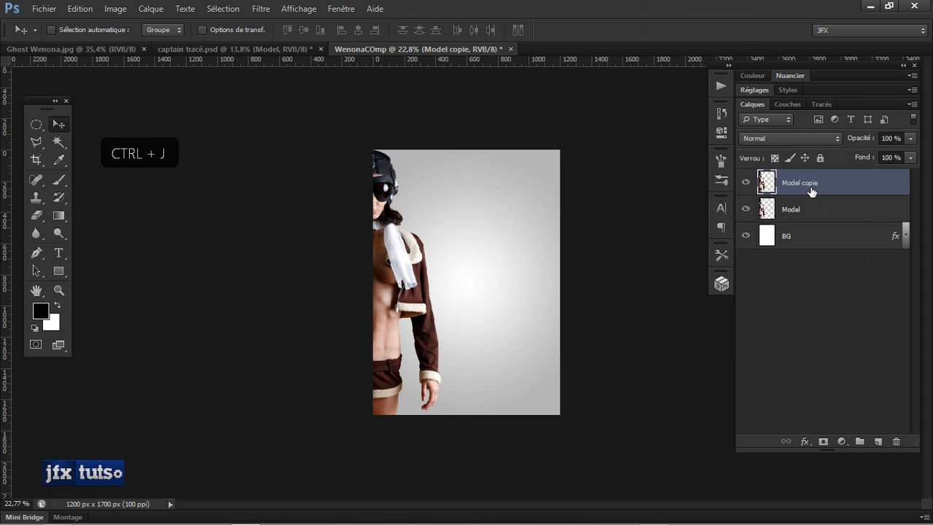
# Rename the original pilot layer, below the duplicate, as Model X.
pyautogui.doubleClick(793, 209)
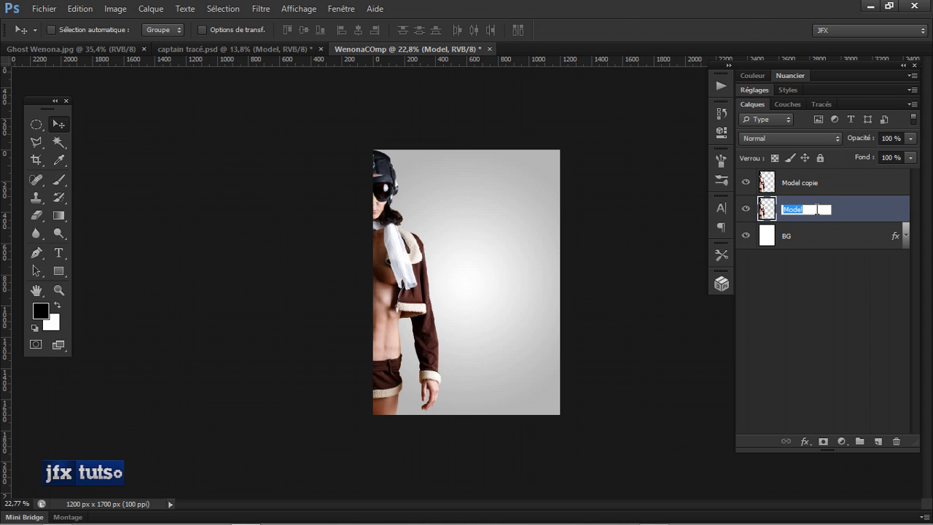
pyautogui.click(822, 211)
pyautogui.write('X')
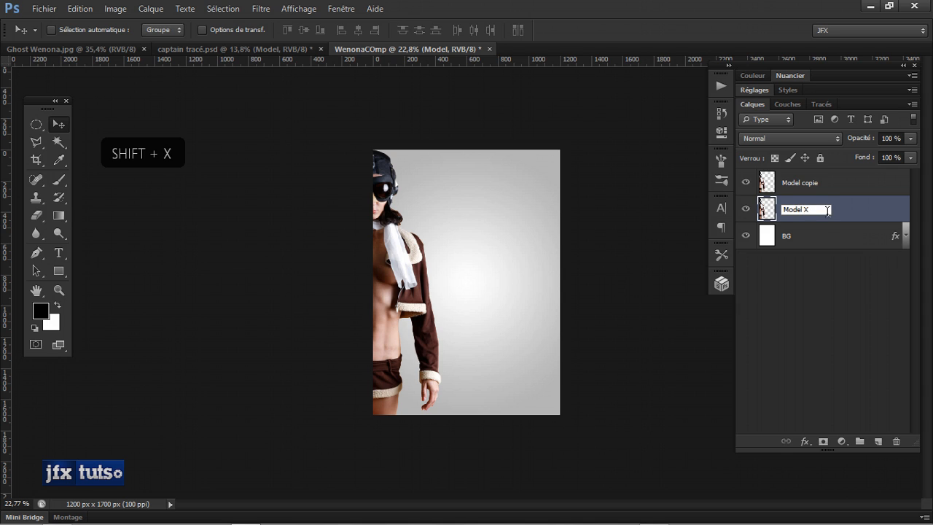
pyautogui.press('Return')
# Rename the duplicated Model copie layer as Model.
pyautogui.click(809, 186)
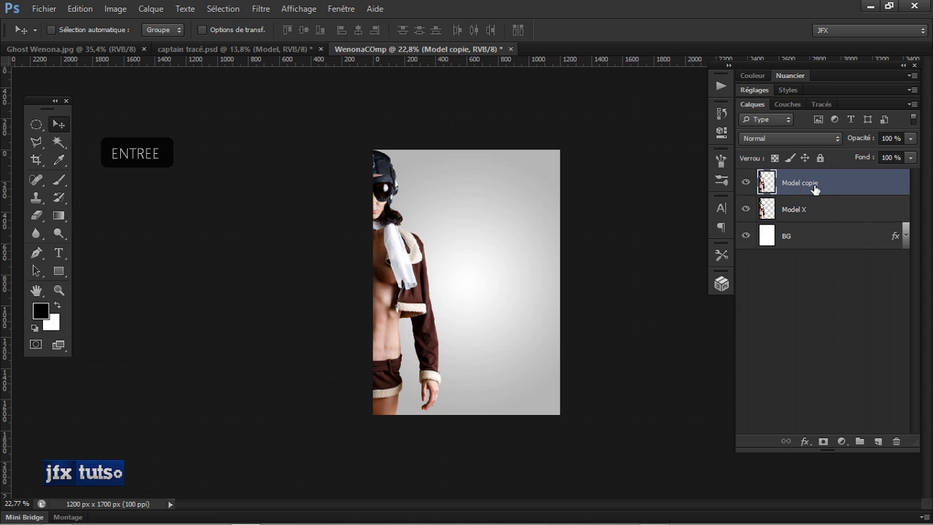
pyautogui.doubleClick(818, 189)
pyautogui.click(827, 192)
pyautogui.press('BackSpace')
pyautogui.press('BackSpace')
pyautogui.press('BackSpace')
pyautogui.press('BackSpace')
pyautogui.press('BackSpace')
pyautogui.press('BackSpace')
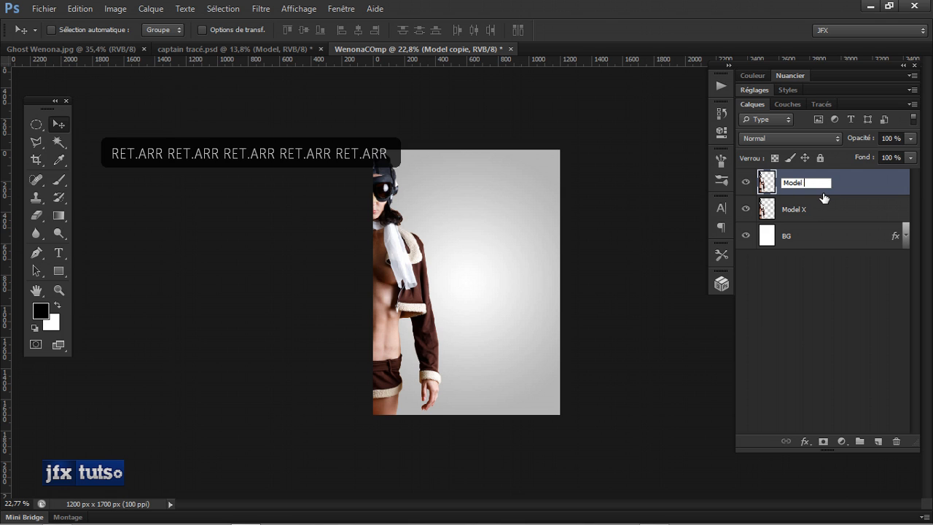
pyautogui.press('Return')
# Check the pilot's placement in the Ghost Wenona.jpg reference and close captain tracé.psd without saving its changes.
pyautogui.click(57, 49)
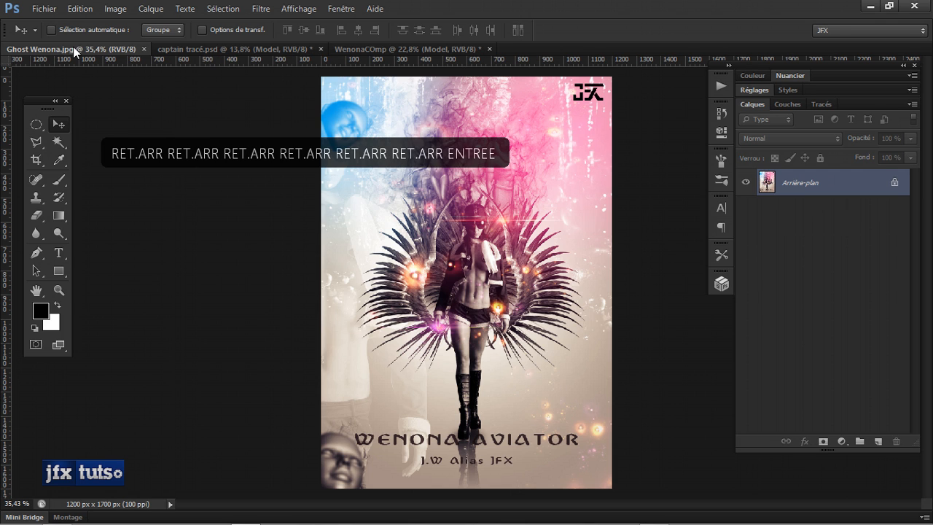
pyautogui.click(353, 49)
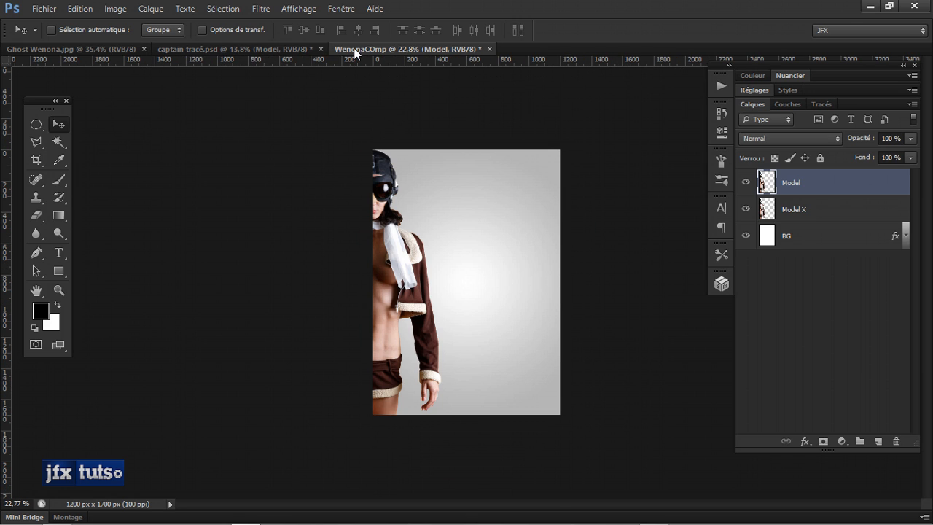
pyautogui.click(244, 48)
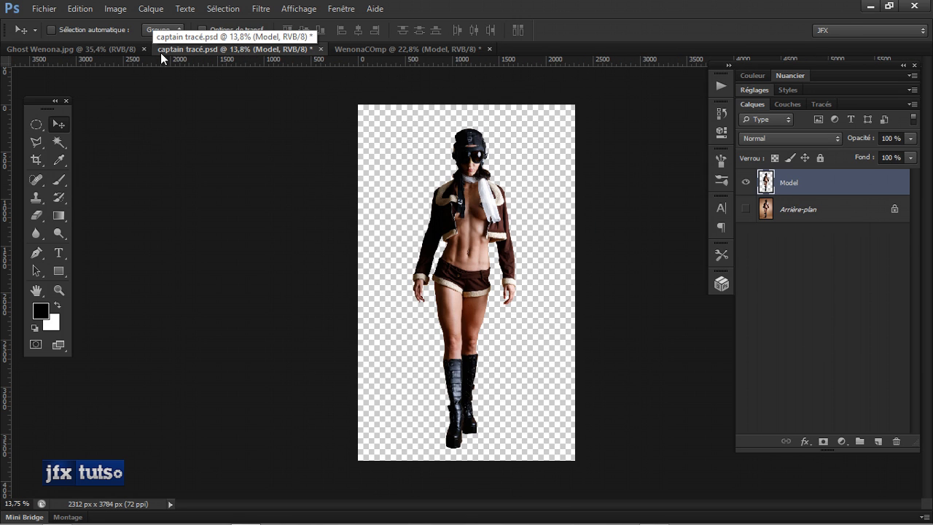
pyautogui.click(320, 48)
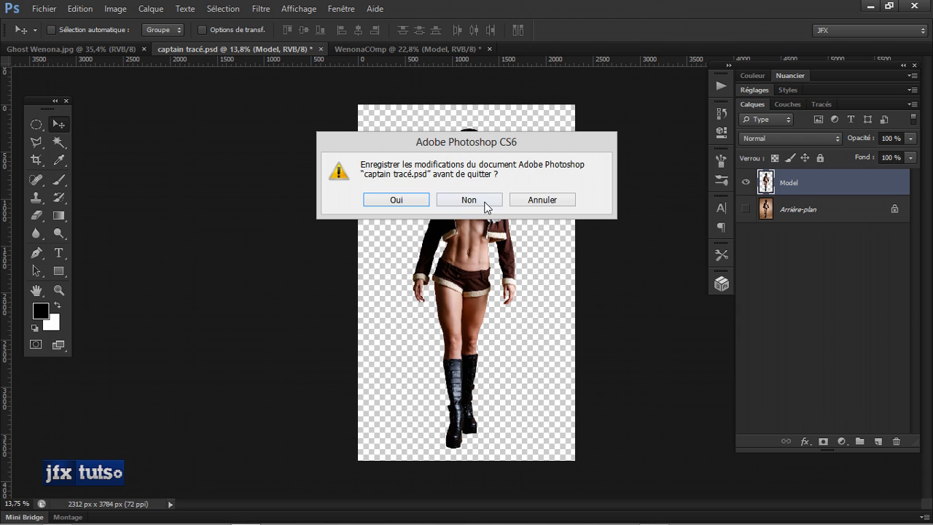
pyautogui.click(480, 199)
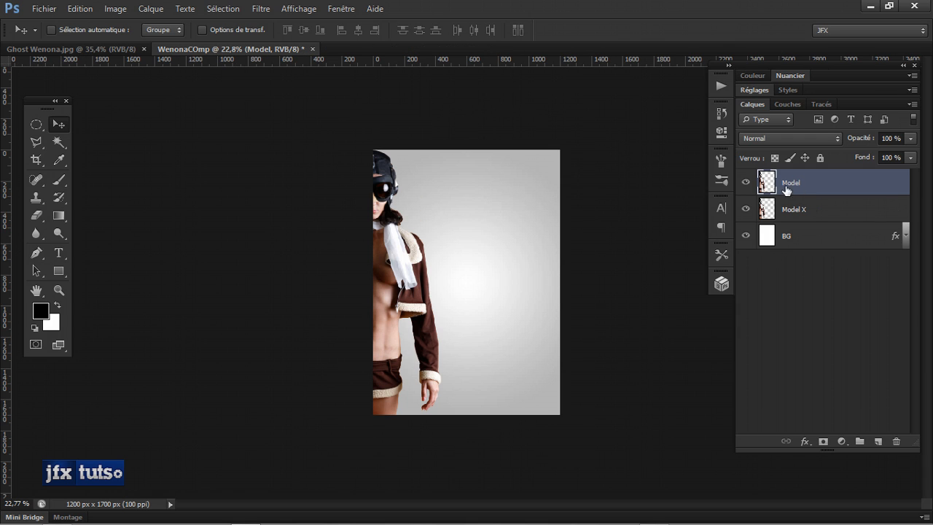
# Move the Model layer's pilot to the middle of the canvas and scale it down to about 35%.
pyautogui.press('v')
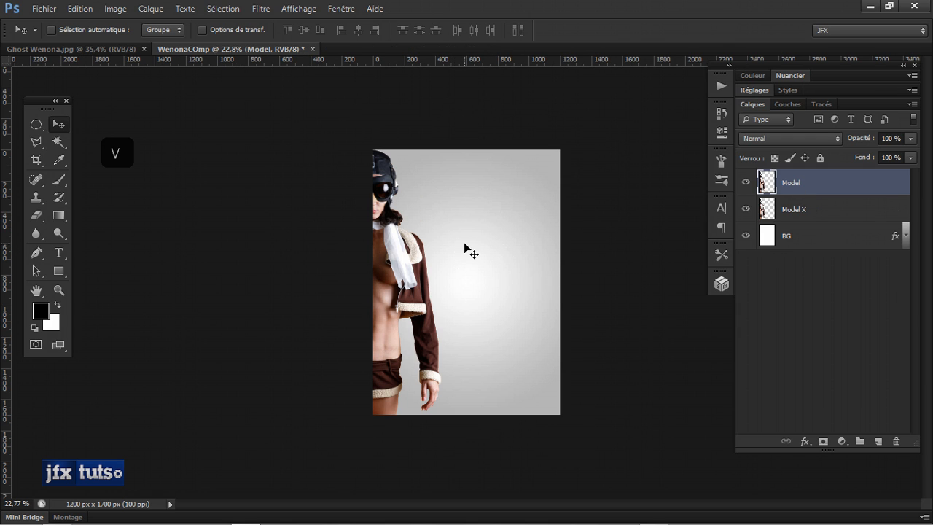
pyautogui.hotkey('ctrl', 'F9')
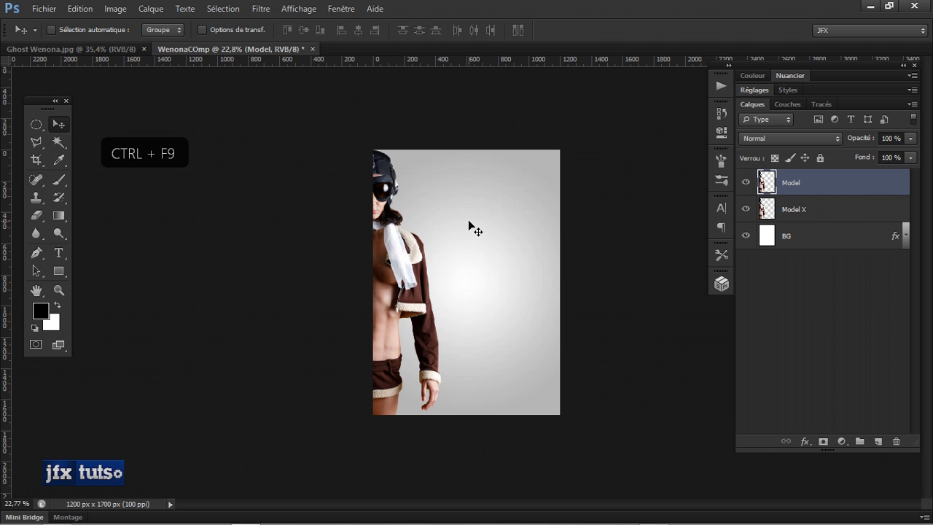
pyautogui.moveTo(396, 272); pyautogui.dragTo(497, 263)
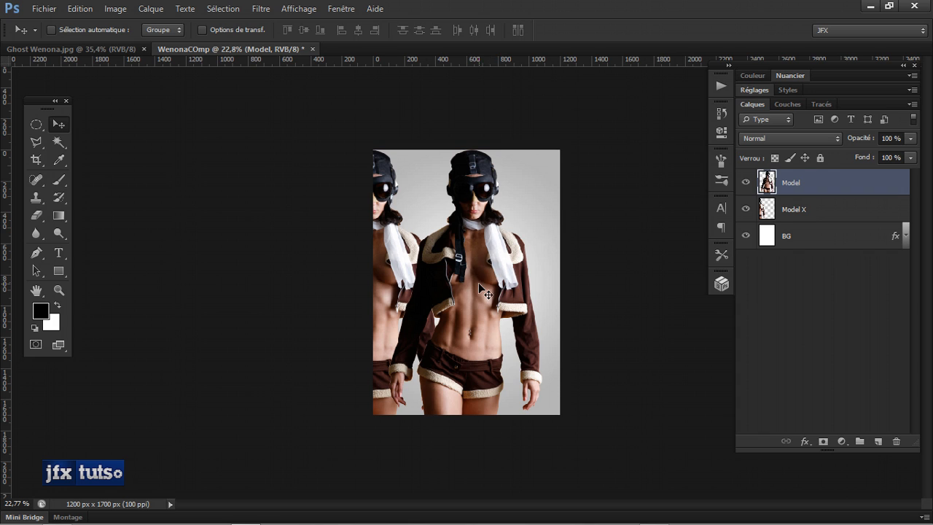
pyautogui.hotkey('ctrl', 't')
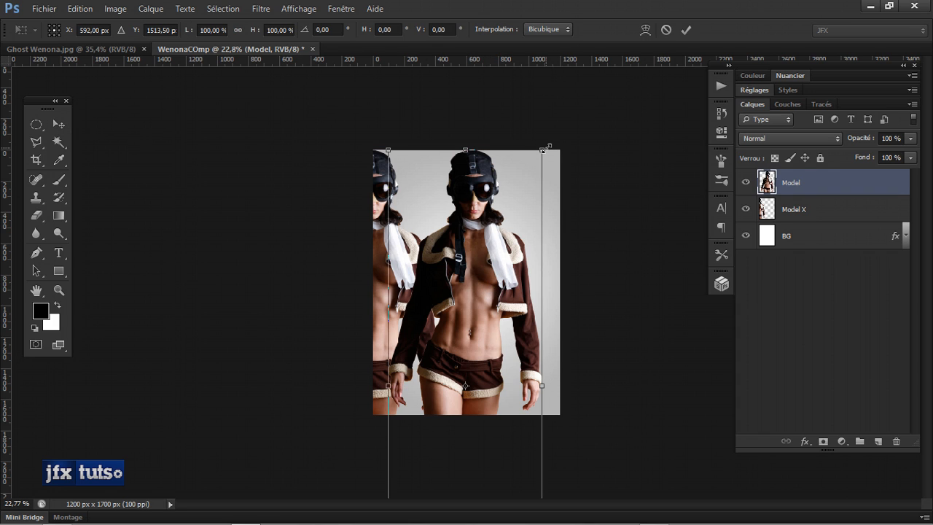
pyautogui.moveTo(543, 149); pyautogui.dragTo(476, 292)
pyautogui.moveTo(473, 344); pyautogui.dragTo(476, 264)
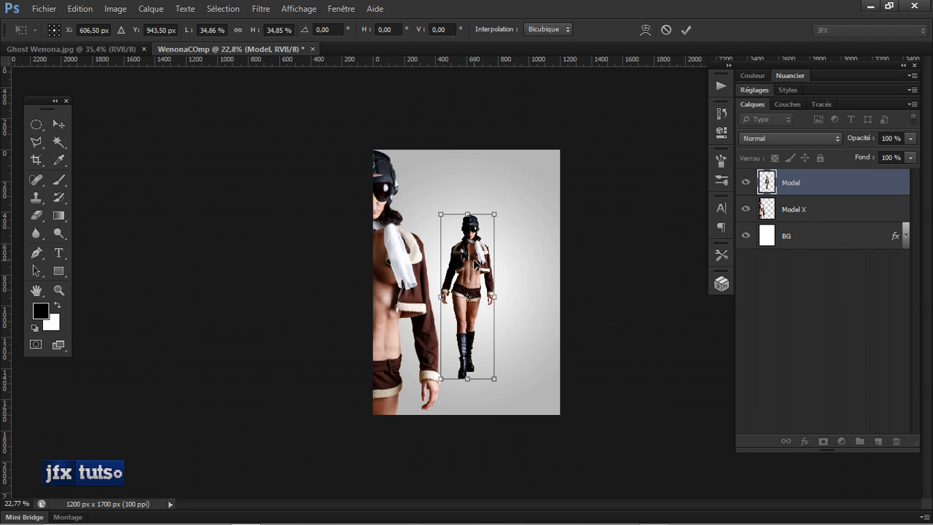
# Nudge the scaled pilot right to X 681.50 px and commit the transform.
pyautogui.press('Right')
pyautogui.press('Right')
pyautogui.press('Right')
pyautogui.press('Right')
pyautogui.press('Right')
pyautogui.press('Right')
pyautogui.press('Right')
pyautogui.press('Right')
pyautogui.press('Right')
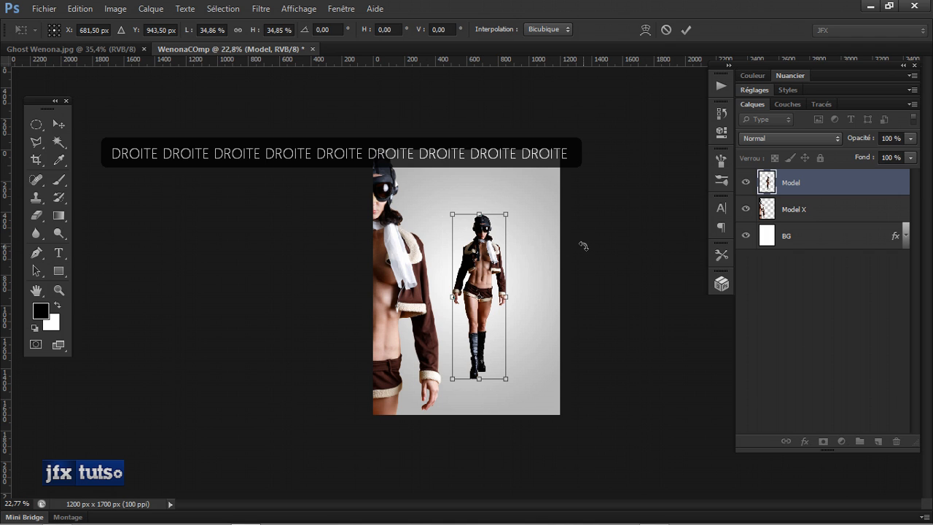
pyautogui.press('Return')
pyautogui.scroll(2, 478, 305)
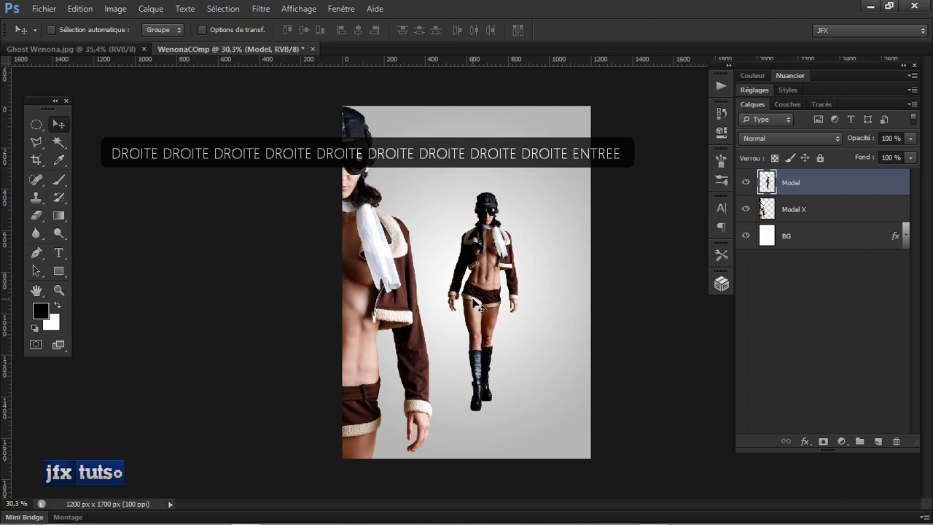
pyautogui.scroll(1, 477, 305)
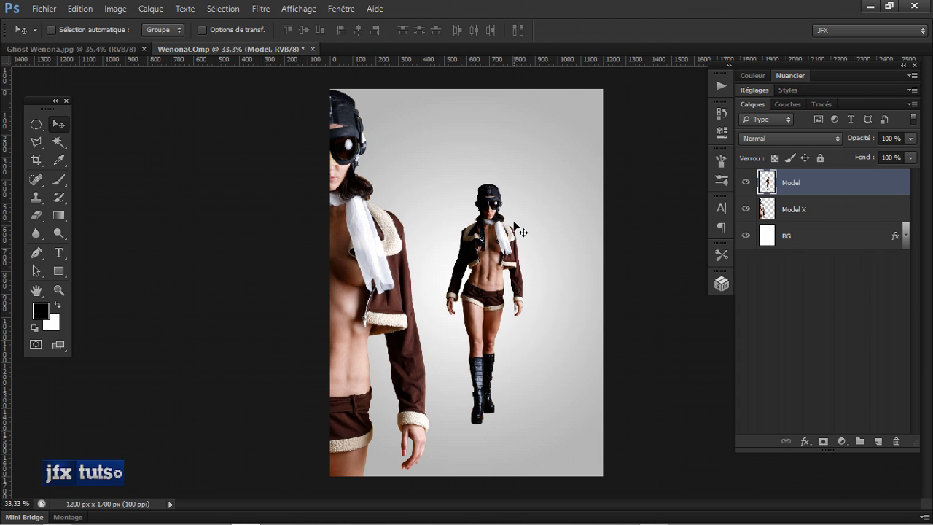
# Desaturate the Model layer.
pyautogui.press('alt')
pyautogui.press('i')
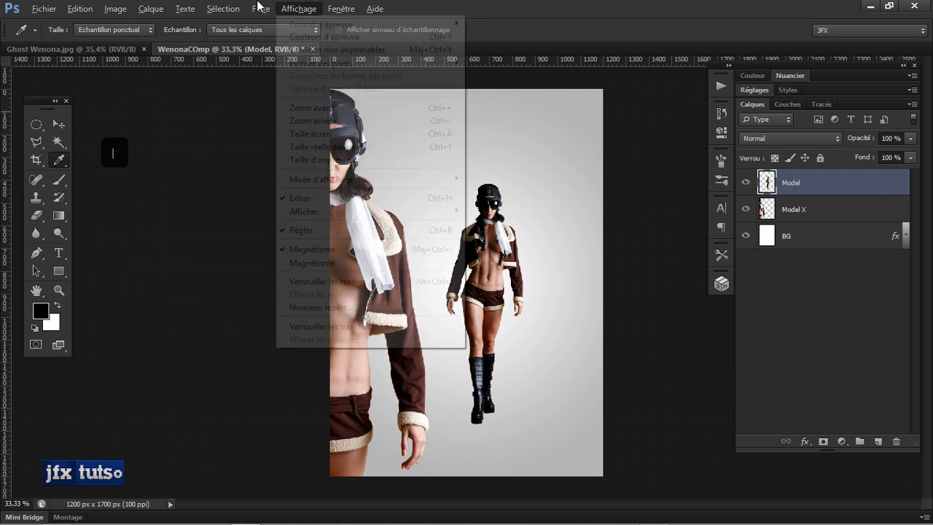
pyautogui.moveTo(116, 9)
pyautogui.moveTo(281, 43)
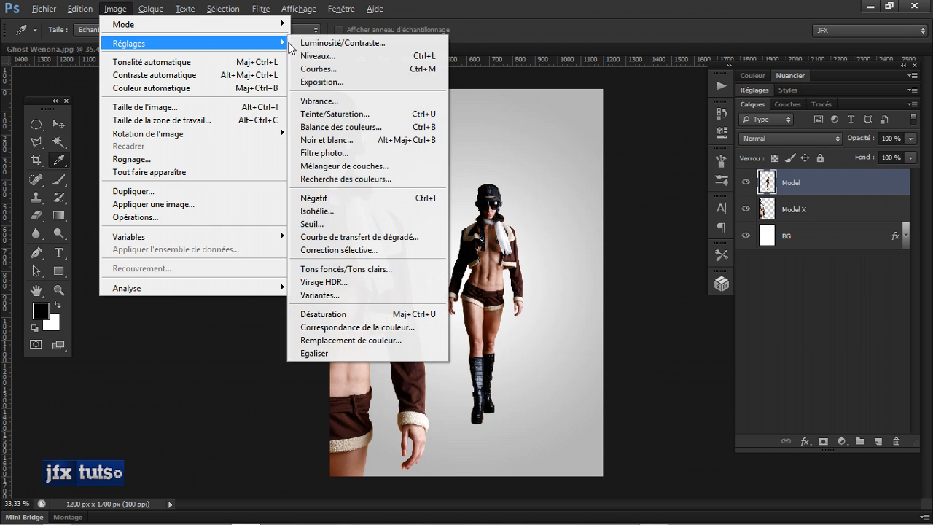
pyautogui.click(379, 323)
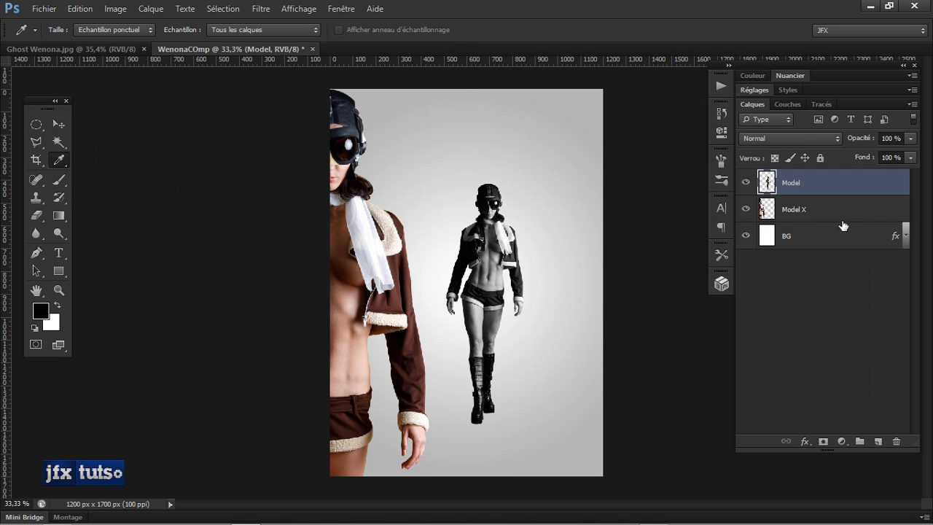
# Desaturate the Model X layer with the large pilot.
pyautogui.click(804, 204)
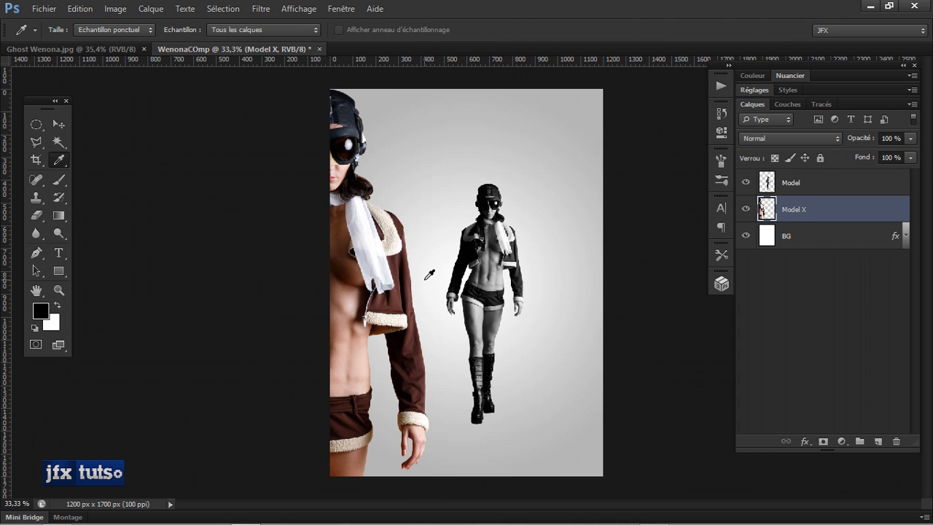
pyautogui.press('v')
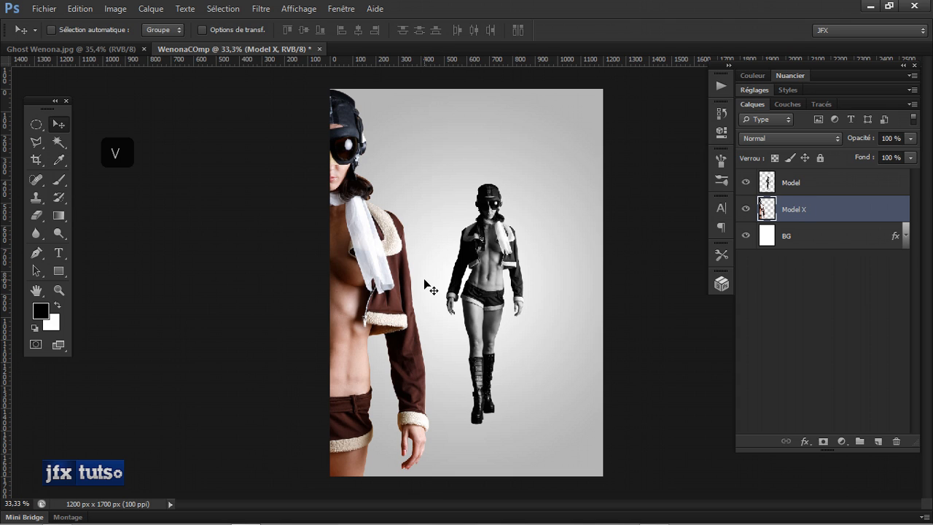
pyautogui.hotkey('ctrl', 'shift', 'u')
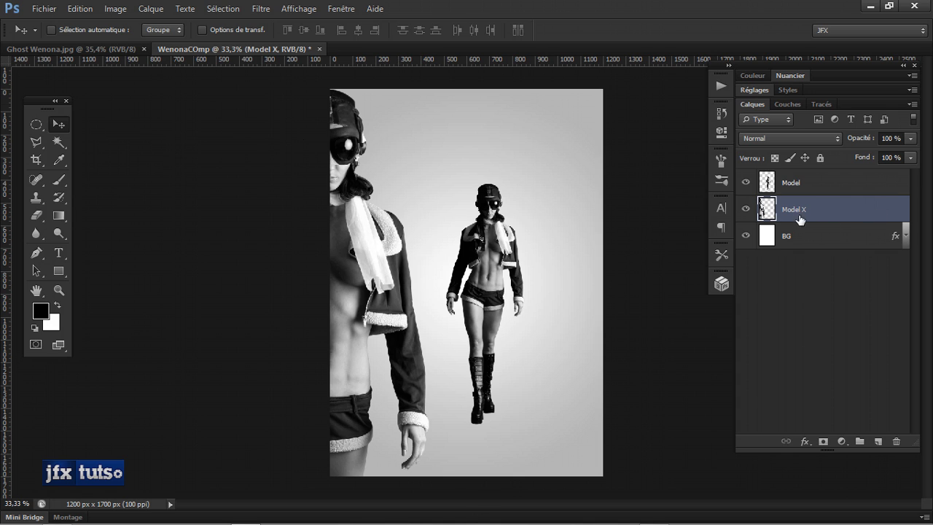
# Set the Model X layer's blend mode to Superposition and its opacity to 95%.
pyautogui.click(810, 139)
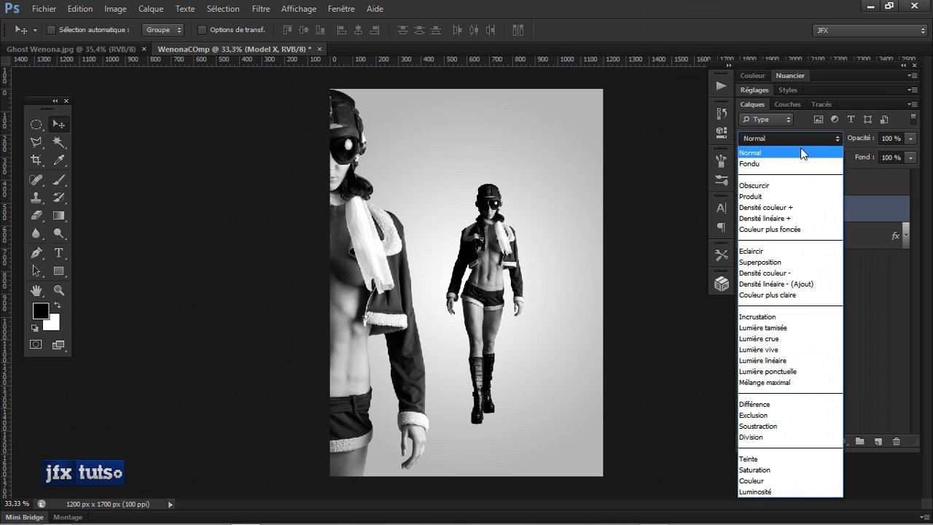
pyautogui.click(762, 263)
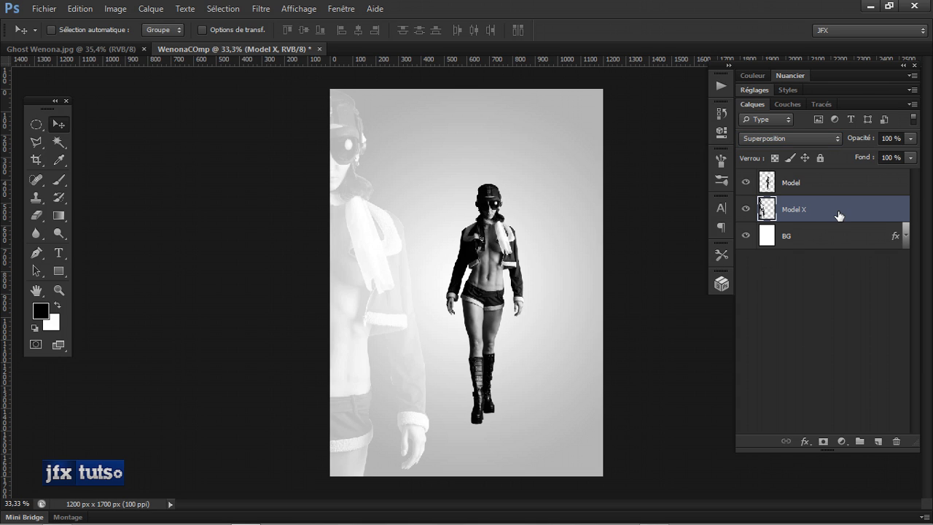
pyautogui.press('KP_9')
pyautogui.press('KP_5')
pyautogui.moveTo(865, 139); pyautogui.dragTo(867, 139)
pyautogui.press('KP_9')
pyautogui.press('KP_5')
# Move the small pilot on the Model layer slightly down and to the left.
pyautogui.click(799, 190)
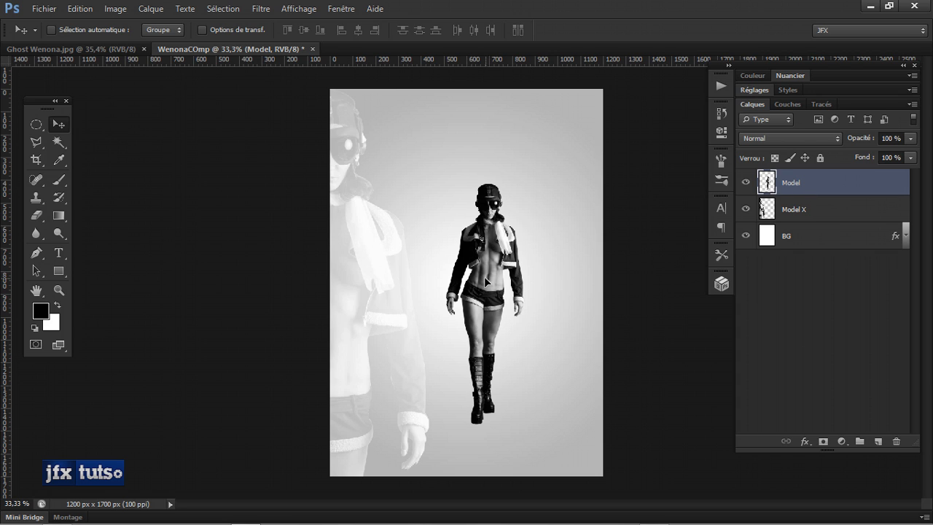
pyautogui.moveTo(486, 277); pyautogui.dragTo(479, 291)
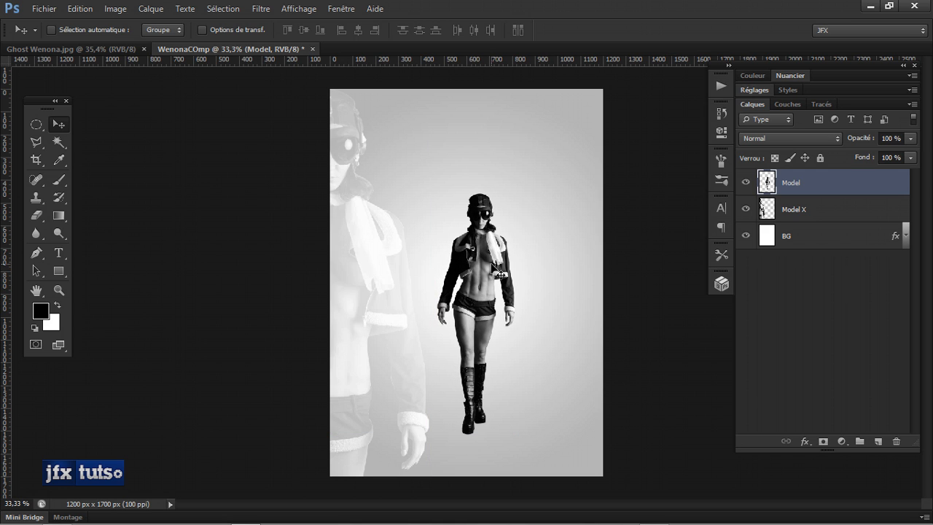
# Place abstrac 2.jpg just above the BG layer, align it to the canvas's upper edge and stretch it down about three quarters of the page.
pyautogui.click(28, 517)
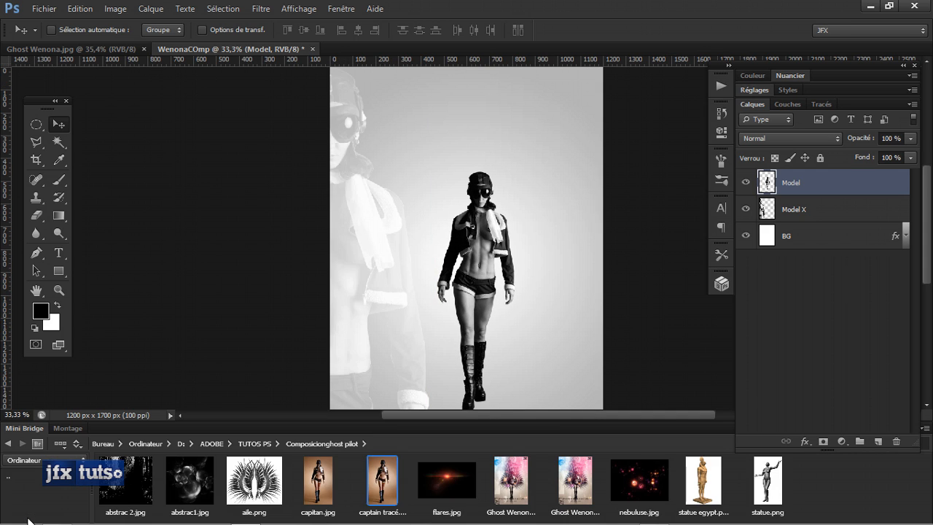
pyautogui.click(125, 478)
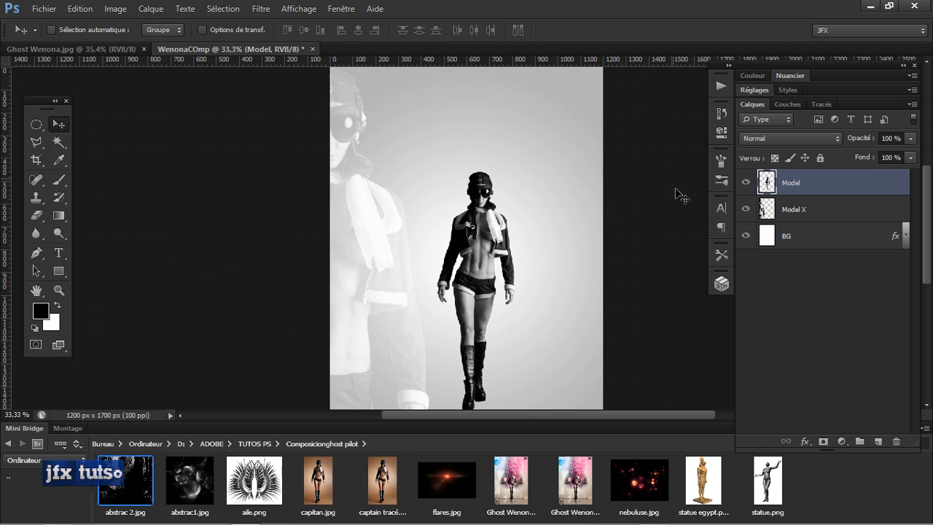
pyautogui.click(836, 242)
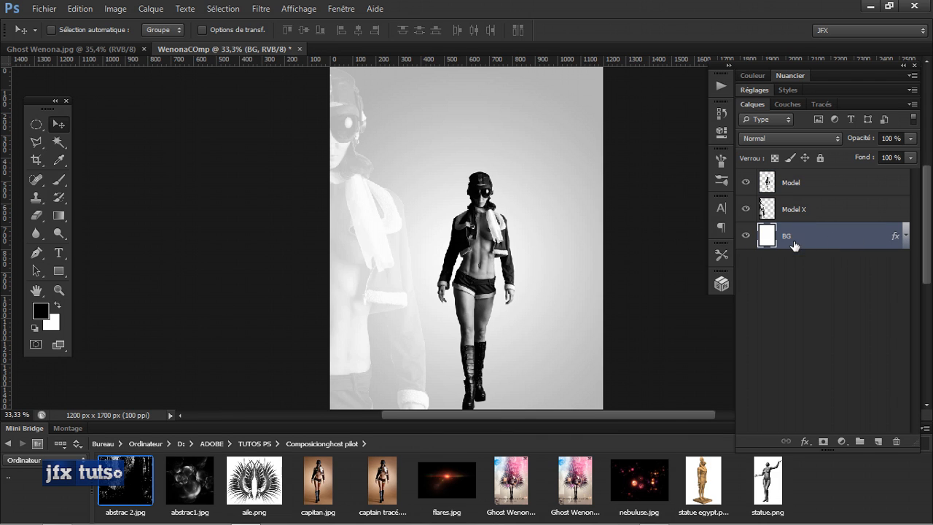
pyautogui.doubleClick(127, 486)
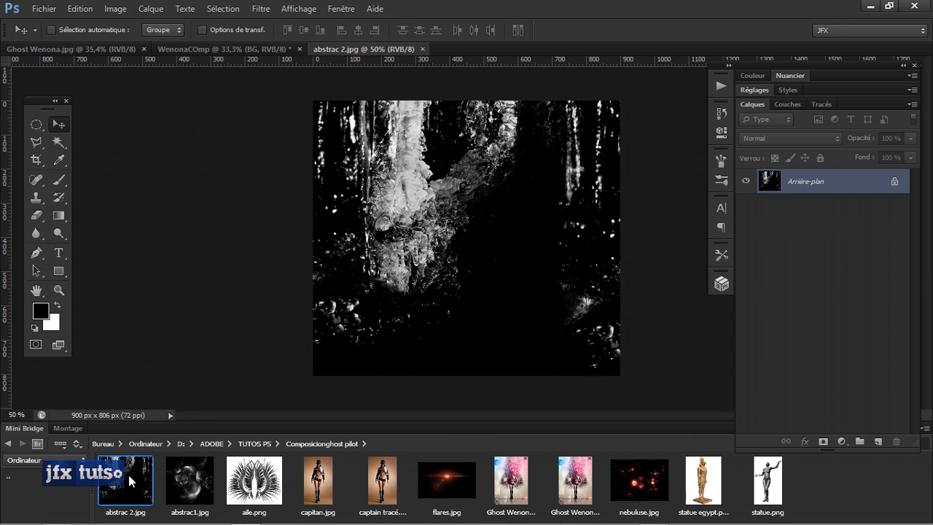
pyautogui.hotkey('ctrl', 'w')
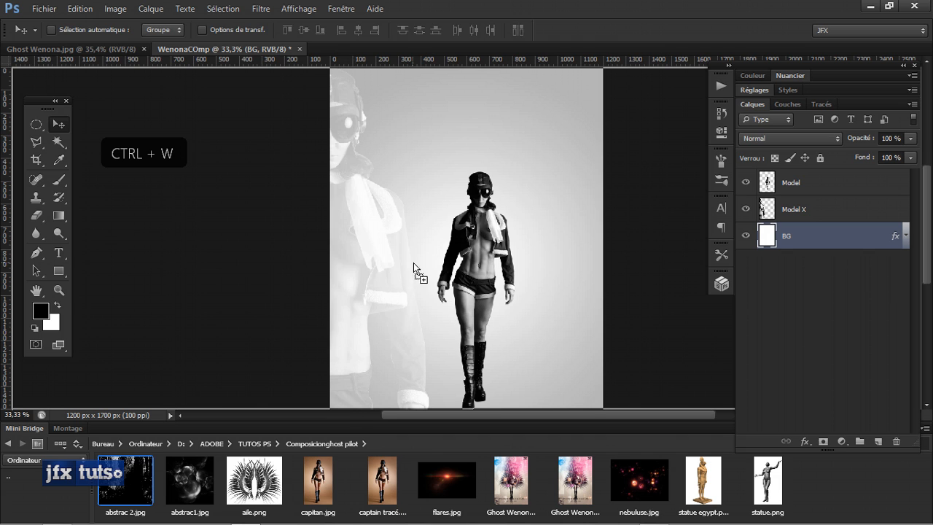
pyautogui.moveTo(413, 262); pyautogui.dragTo(428, 255)
pyautogui.scroll(-2, 427, 254)
pyautogui.moveTo(449, 177); pyautogui.dragTo(452, 137)
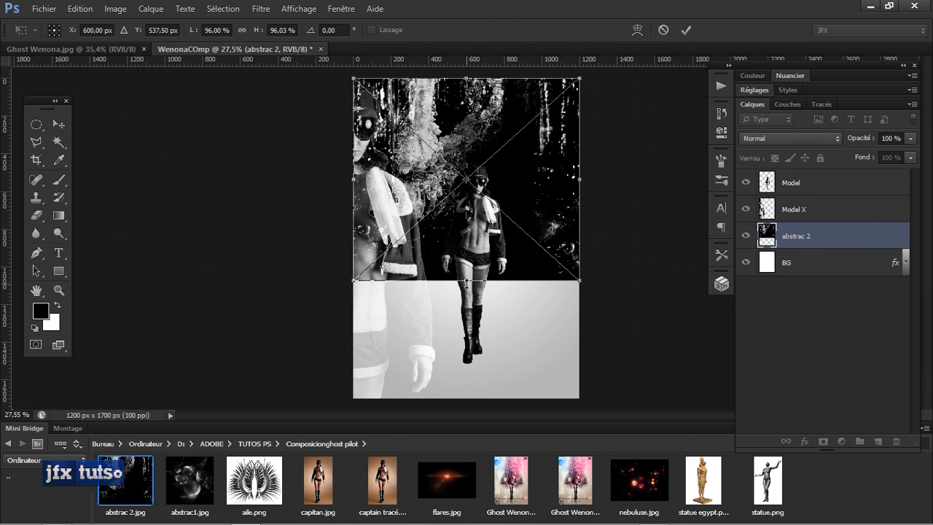
pyautogui.moveTo(466, 283); pyautogui.dragTo(472, 315)
pyautogui.press('Return')
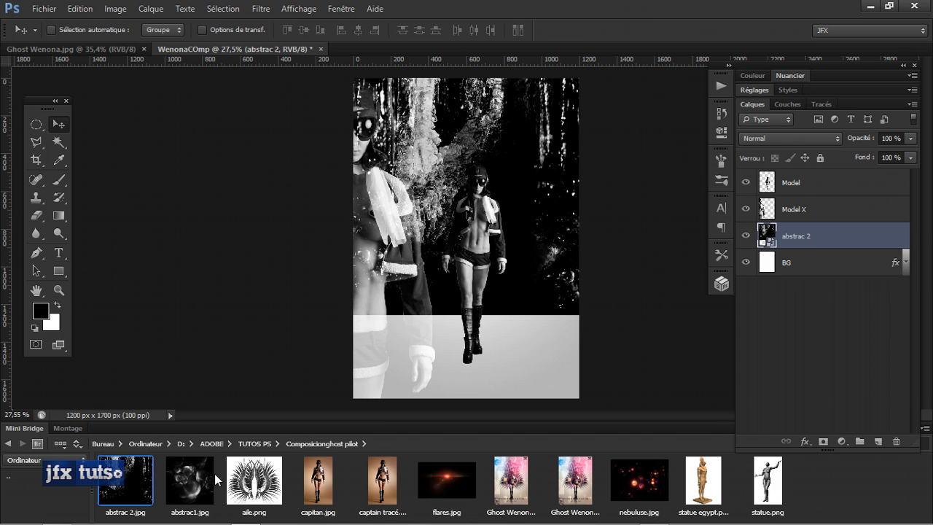
# Place abstrac1.jpg above abstrac 2, align it to the canvas's upper edge and scale it to 108% width and about 124% height.
pyautogui.moveTo(191, 497); pyautogui.dragTo(390, 195)
pyautogui.moveTo(514, 217); pyautogui.dragTo(503, 162)
pyautogui.moveTo(563, 182); pyautogui.dragTo(580, 183)
pyautogui.moveTo(461, 289); pyautogui.dragTo(463, 339)
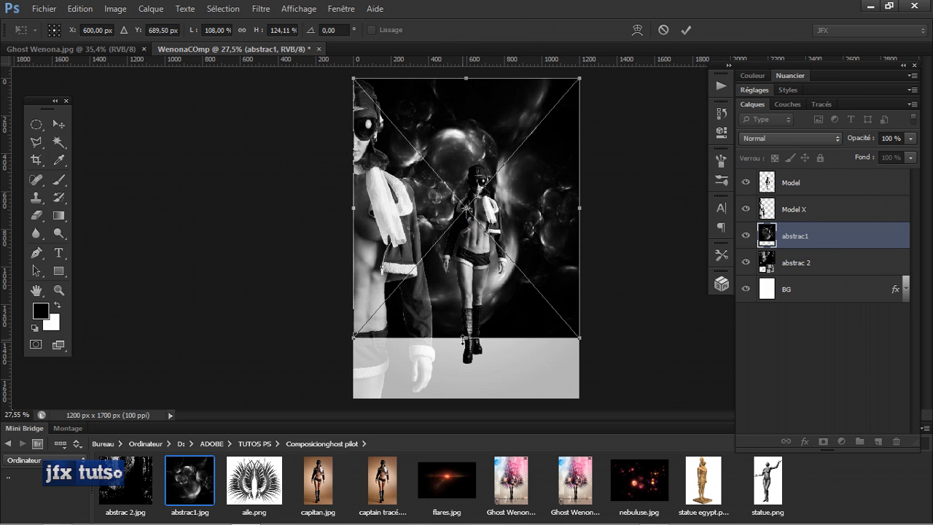
pyautogui.press('Return')
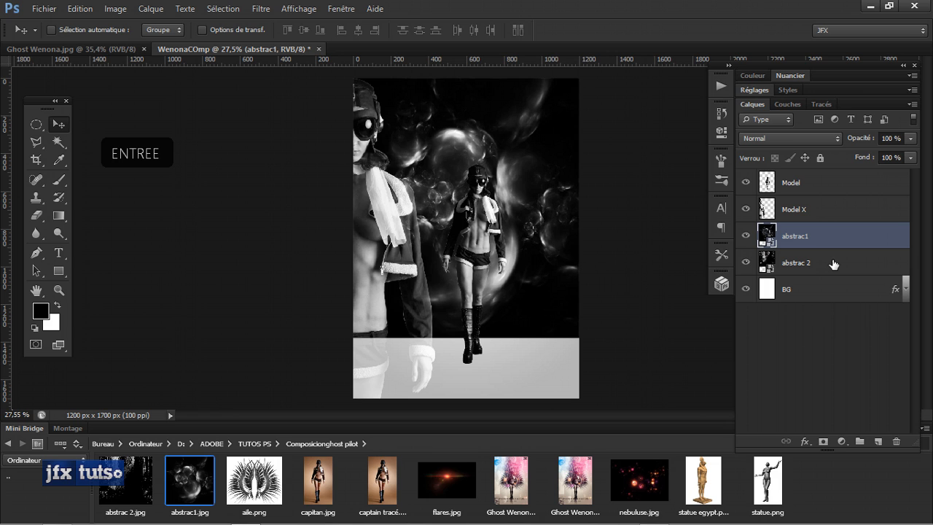
# Stretch the abstrac 2 layer down to the lower edge of the canvas.
pyautogui.click(823, 264)
pyautogui.hotkey('ctrl', 't')
pyautogui.moveTo(465, 316); pyautogui.dragTo(465, 400)
pyautogui.press('Return')
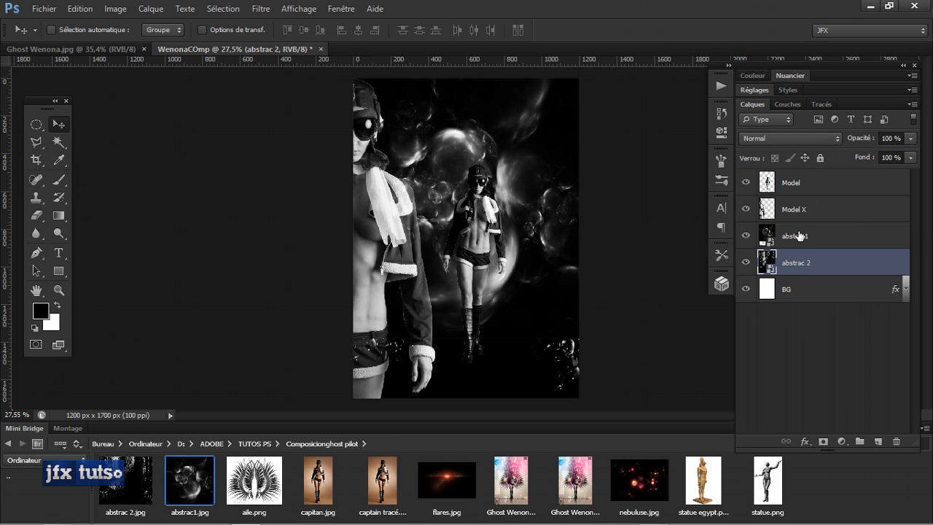
# Set the blend mode of both the abstrac1 and abstrac 2 layers to Superposition.
pyautogui.keyDown('shift'); pyautogui.click(835, 239); pyautogui.keyUp('shift')
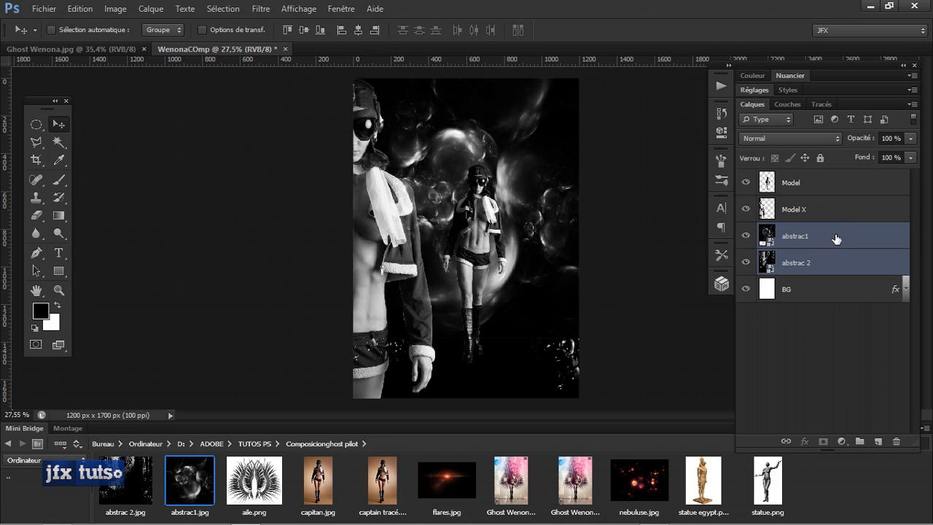
pyautogui.click(828, 139)
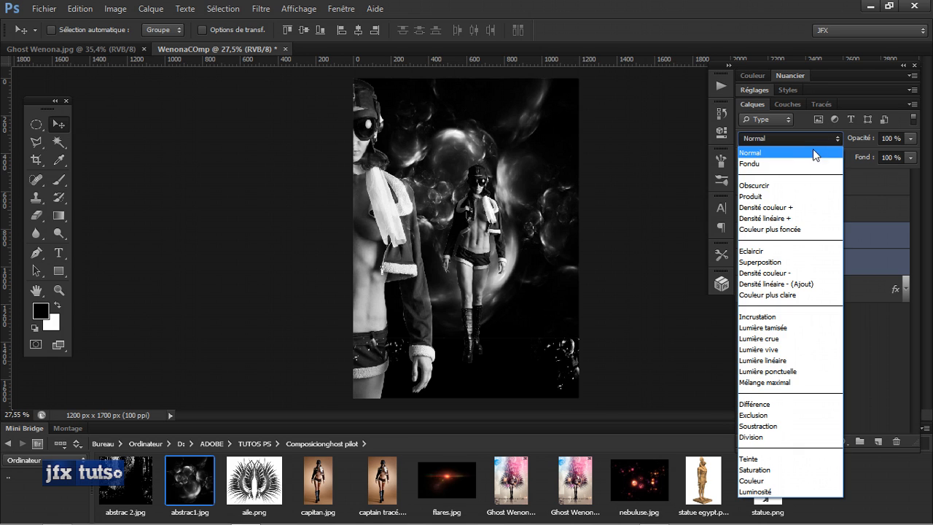
pyautogui.click(784, 263)
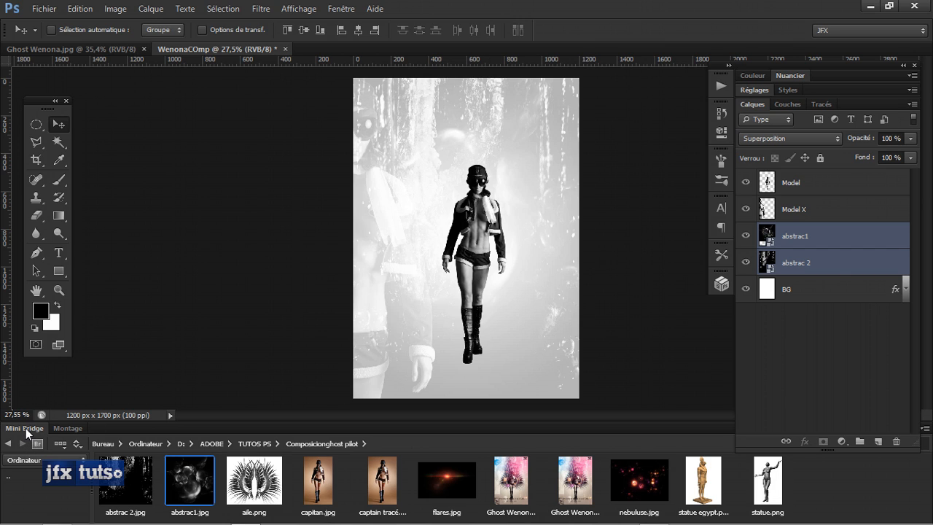
# Place the wings image aile.png above the Model X layer, centred behind the small pilot at about 77.6% scale.
pyautogui.click(252, 496)
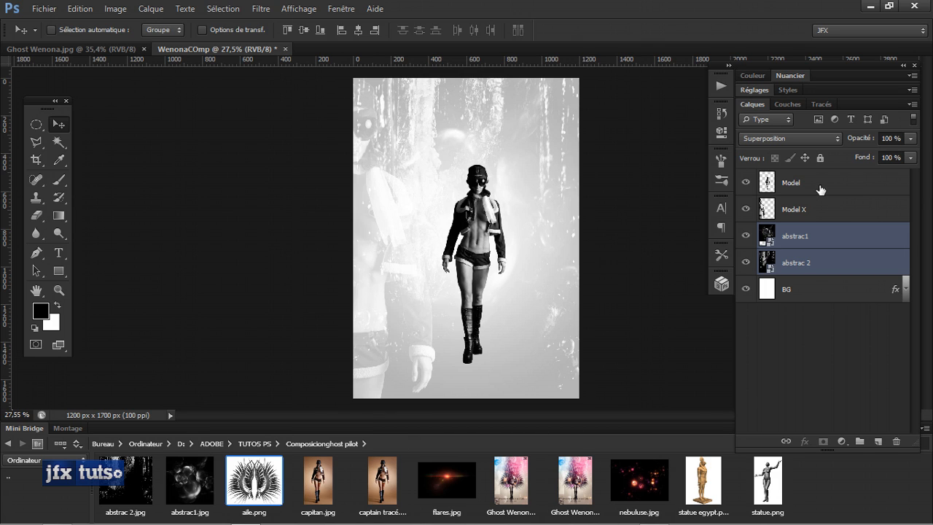
pyautogui.click(809, 208)
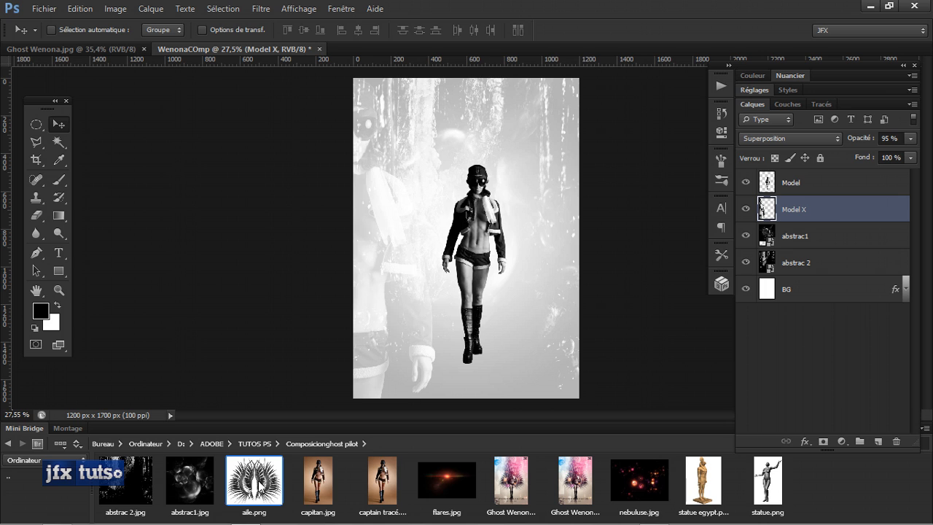
pyautogui.moveTo(258, 484); pyautogui.dragTo(473, 239)
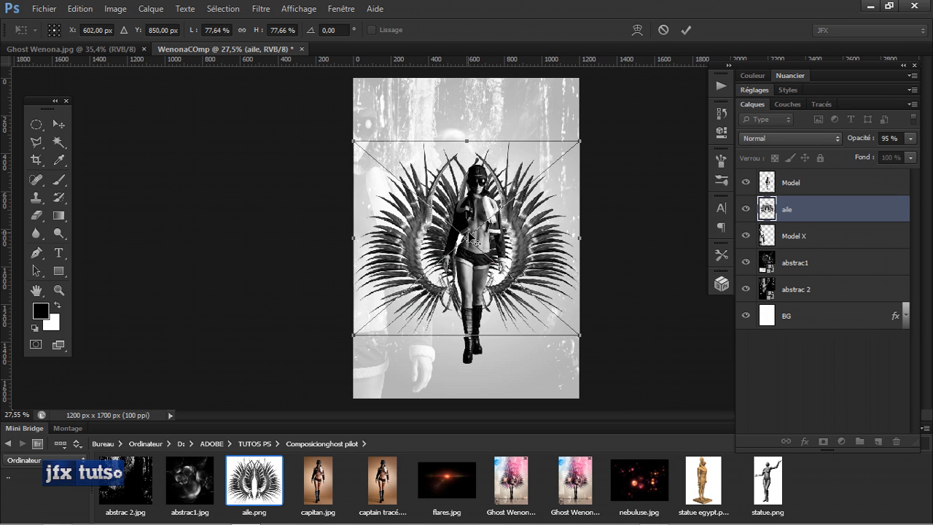
pyautogui.press('Return')
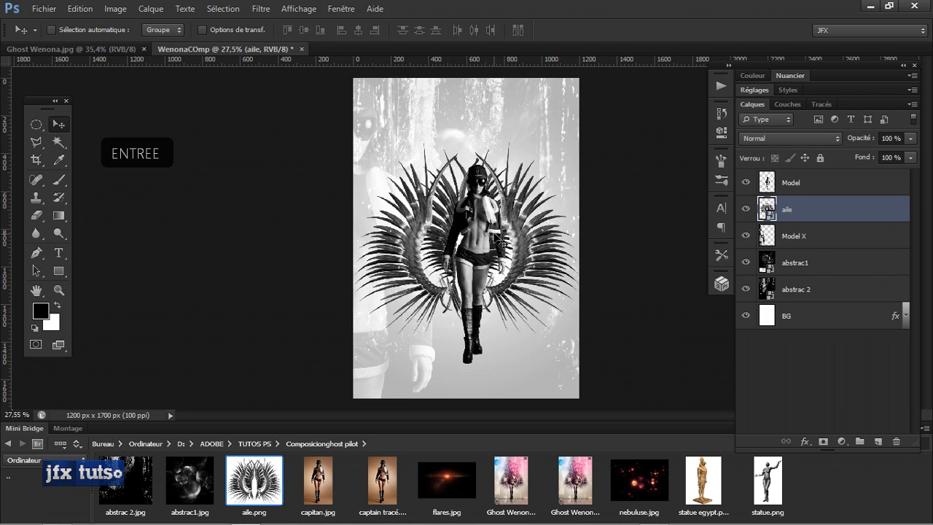
# Move the aile wings slightly right and up behind the small pilot, centring them at about X 667 px, Y 825 px.
pyautogui.moveTo(500, 230); pyautogui.dragTo(509, 227)
pyautogui.press('Right')
pyautogui.press('Right')
pyautogui.press('Right')
pyautogui.press('Right')
pyautogui.press('Right')
pyautogui.press('Right')
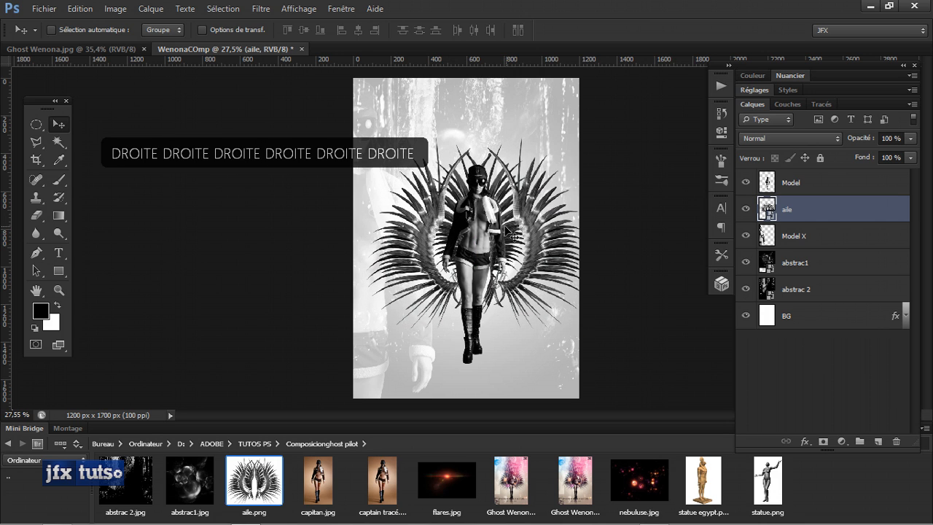
# Scale the aile wings down proportionally to about 59.3% and centre them at X 639 px, Y 814 px behind the pilot.
pyautogui.hotkey('ctrl', 't')
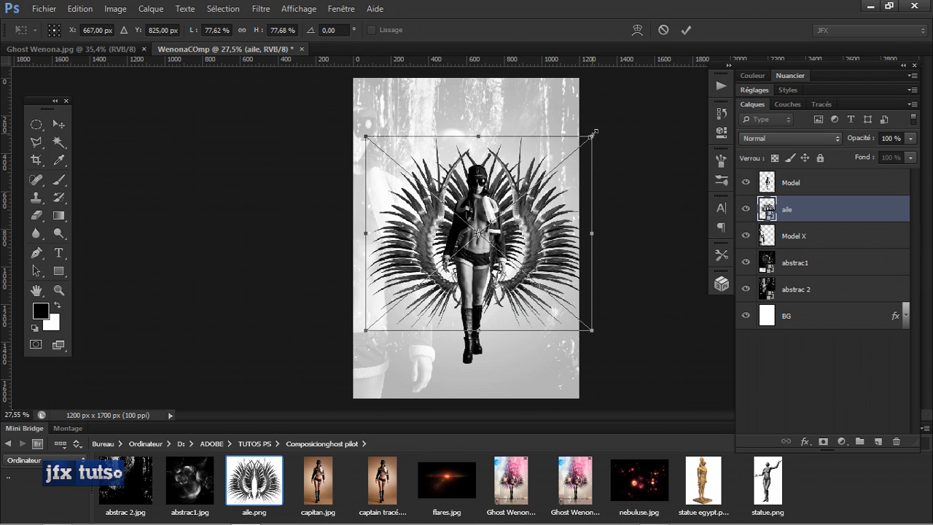
pyautogui.moveTo(593, 132); pyautogui.dragTo(571, 149)
pyautogui.moveTo(524, 228); pyautogui.dragTo(519, 228)
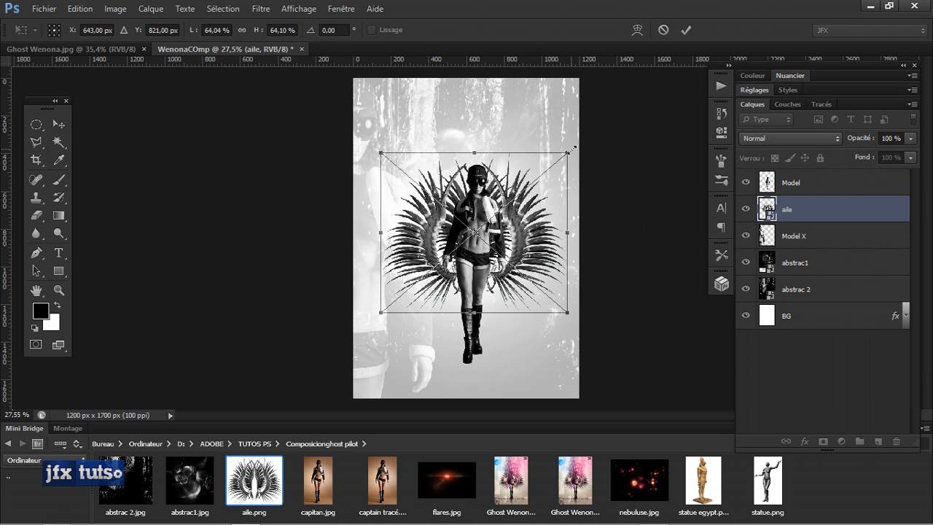
pyautogui.moveTo(570, 149); pyautogui.dragTo(565, 155)
pyautogui.moveTo(509, 209); pyautogui.dragTo(501, 207)
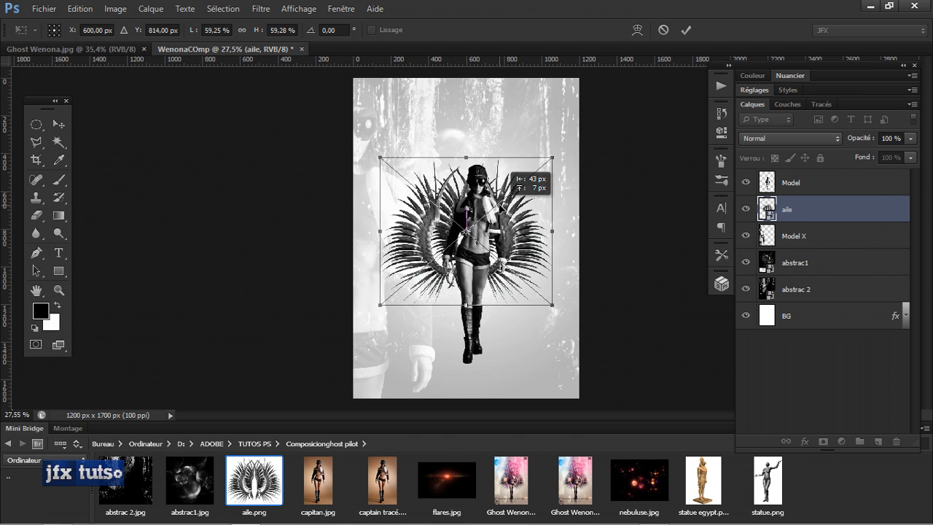
pyautogui.hotkey('ctrl', 'z')
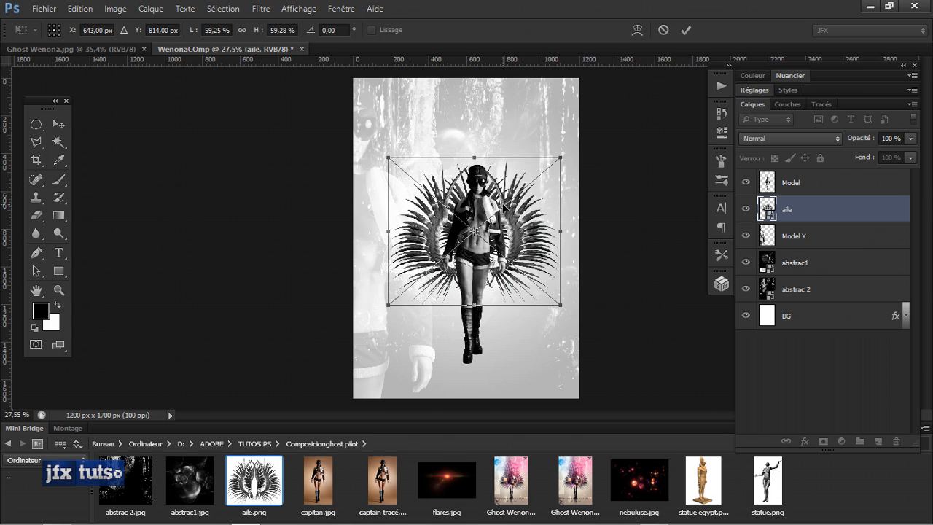
pyautogui.press('Right')
pyautogui.press('Left')
pyautogui.press('Left')
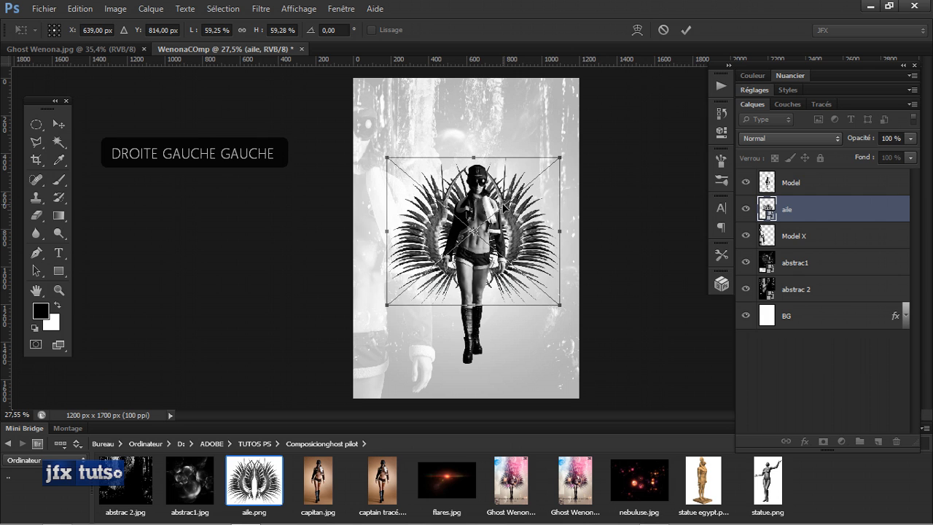
pyautogui.press('Return')
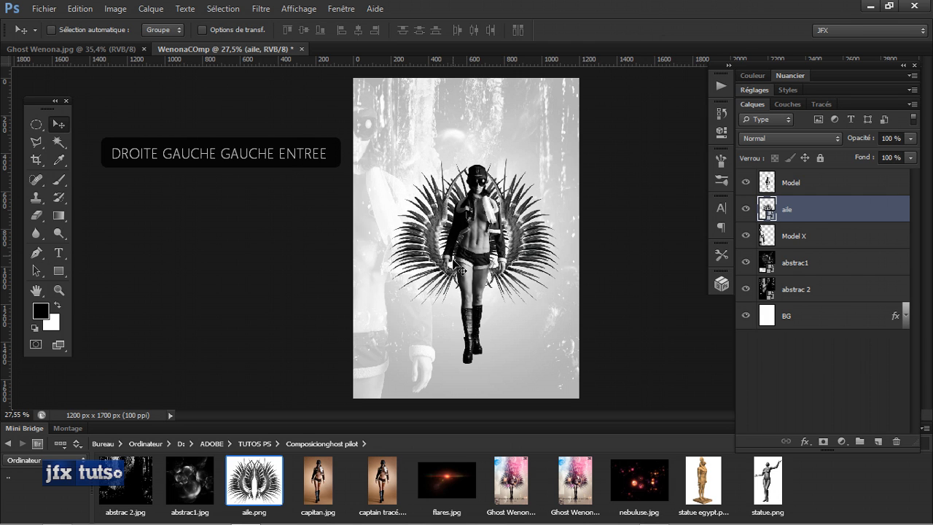
# Enlarge the aile wings proportionally around their centre to about 61.5%.
pyautogui.scroll(2, 465, 269)
pyautogui.scroll(-1, 465, 268)
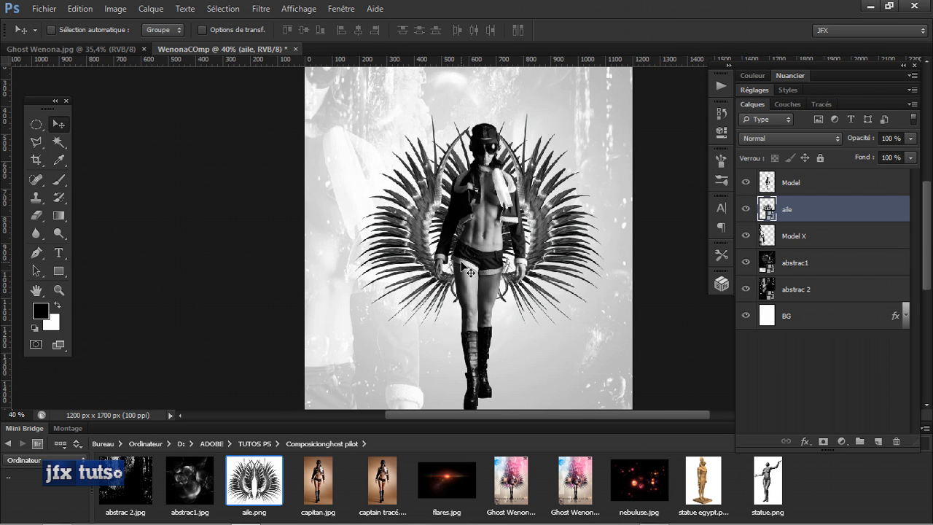
pyautogui.hotkey('ctrl', 't')
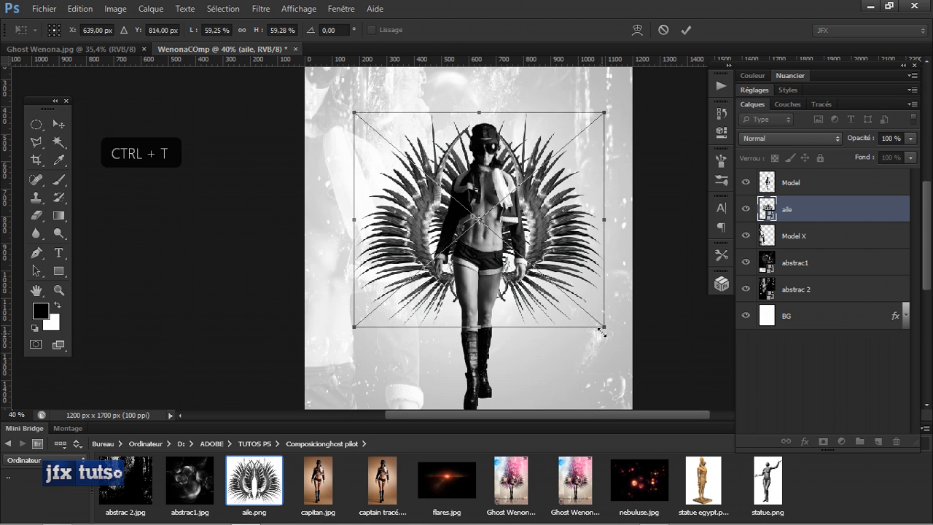
pyautogui.moveTo(602, 333); pyautogui.dragTo(609, 333)
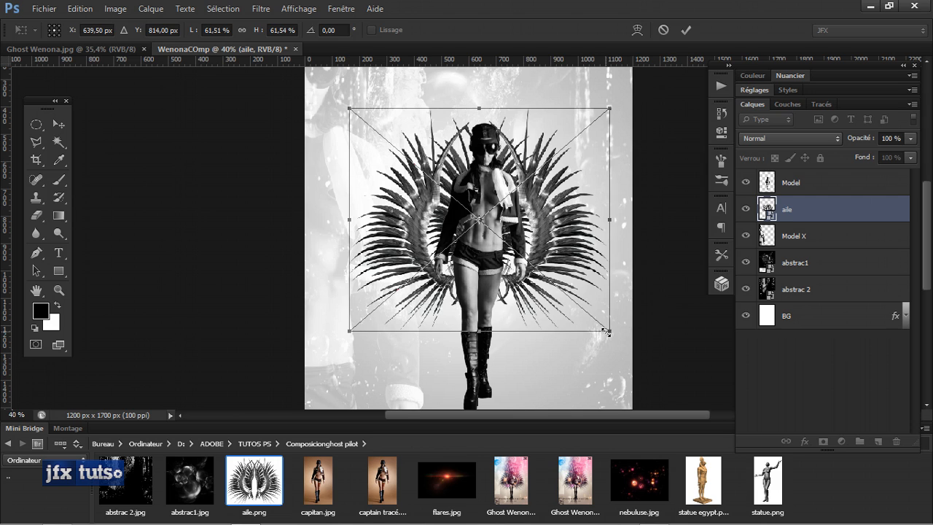
pyautogui.press('Return')
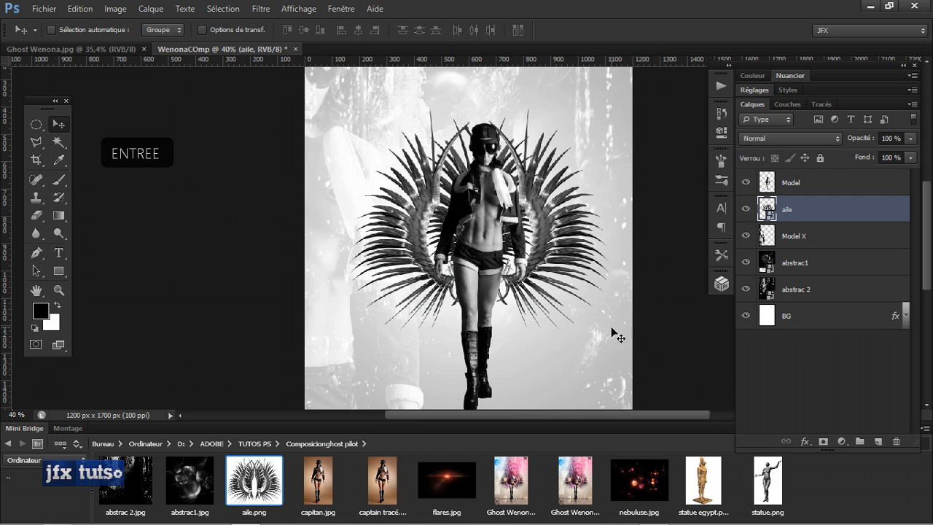
# Group the Model and aile layers together and name the group Model.
pyautogui.keyDown('shift'); pyautogui.click(802, 188); pyautogui.keyUp('shift')
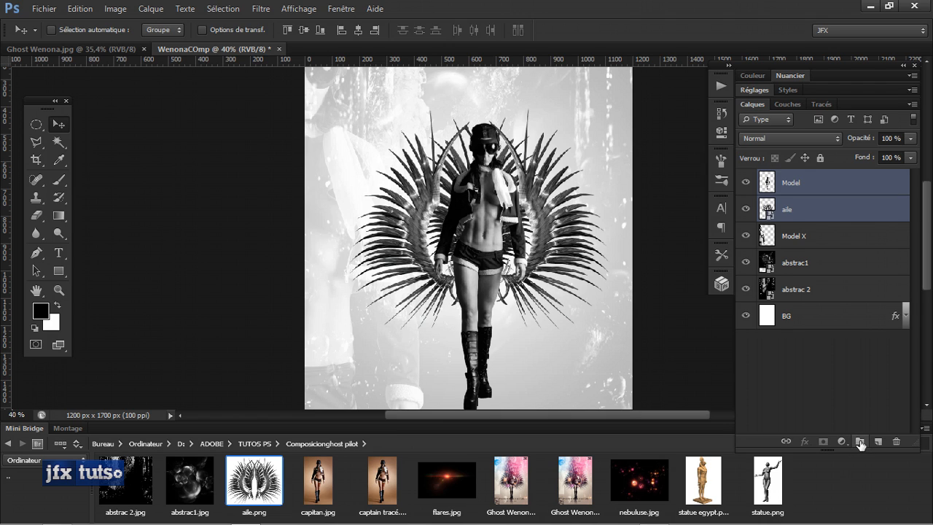
pyautogui.hotkey('ctrl', 'g')
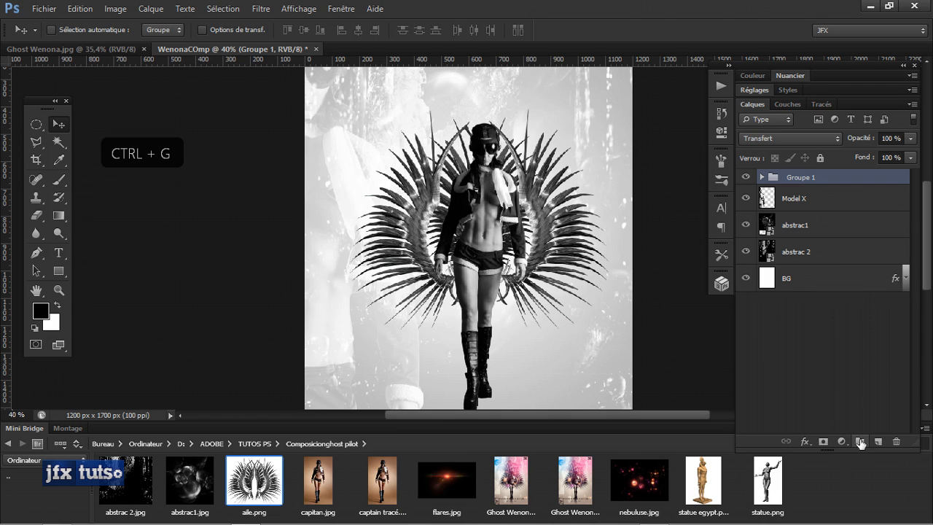
pyautogui.doubleClick(801, 179)
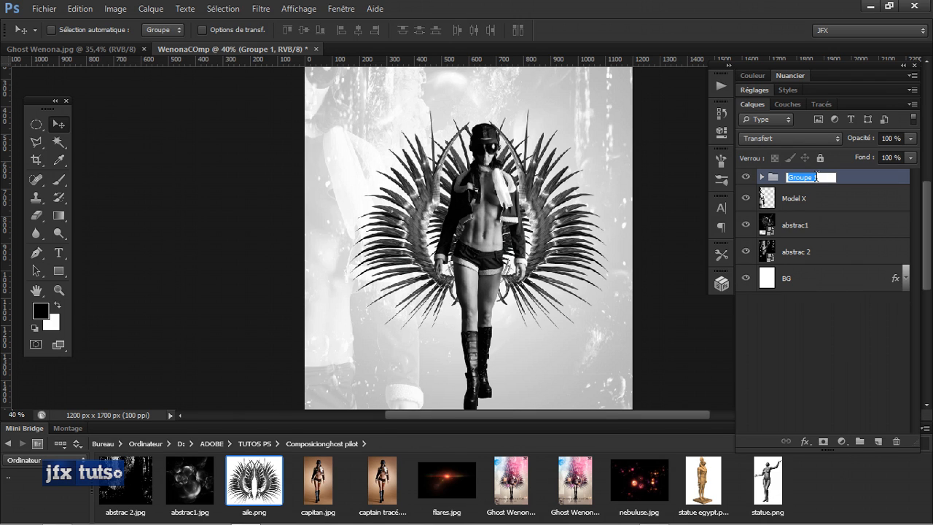
pyautogui.write('Model')
pyautogui.press('Return')
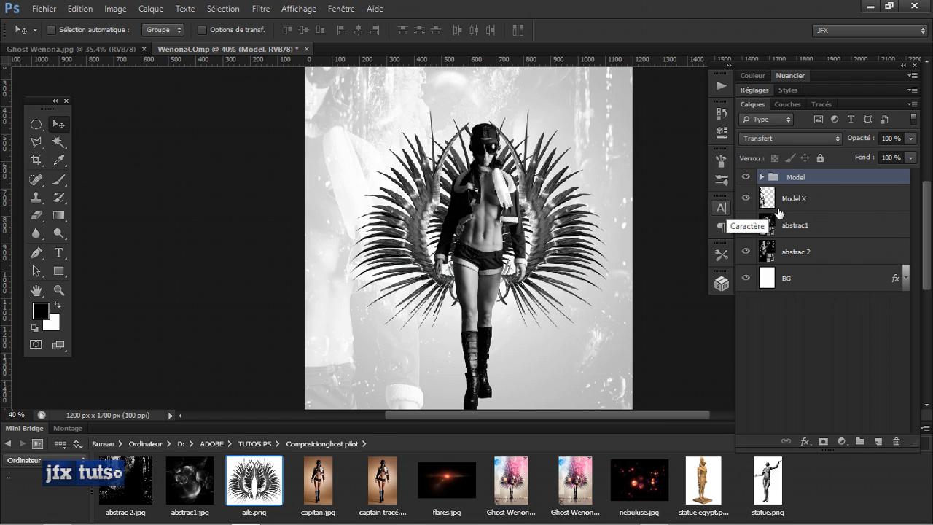
# Duplicate the aile layer inside the Model group and place the copy directly beneath the original wings.
pyautogui.click(762, 178)
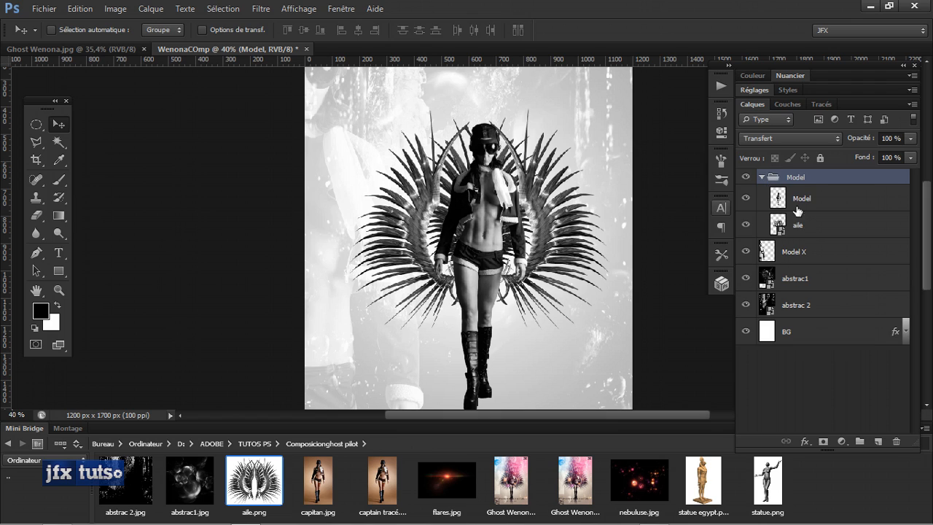
pyautogui.click(804, 233)
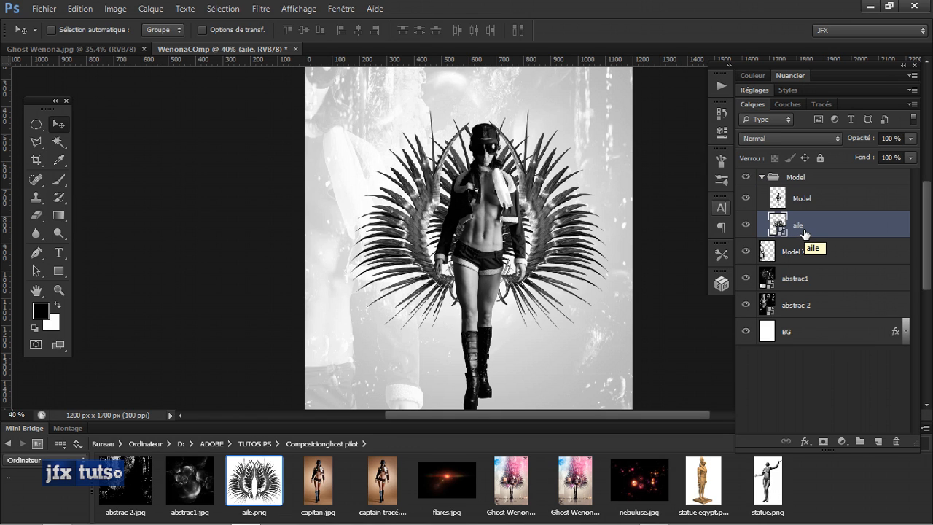
pyautogui.hotkey('ctrl', 'j')
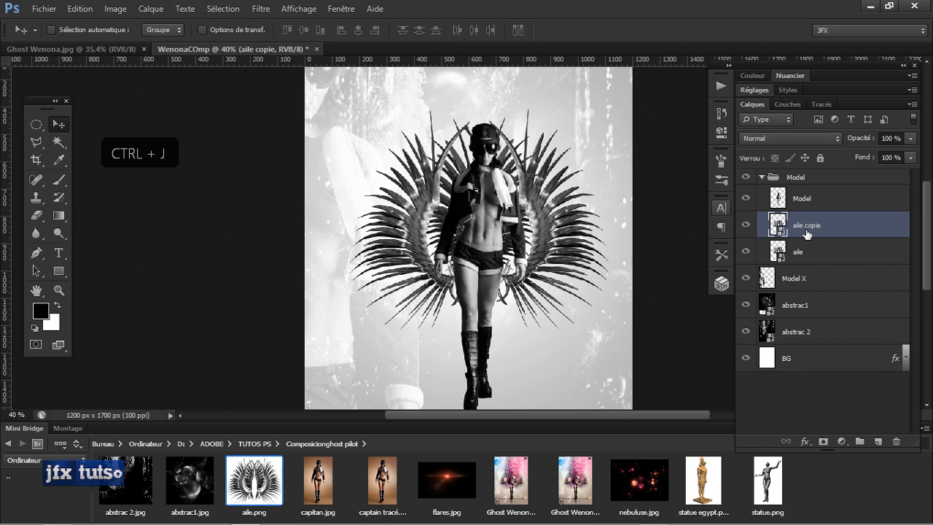
pyautogui.moveTo(811, 230); pyautogui.dragTo(805, 257)
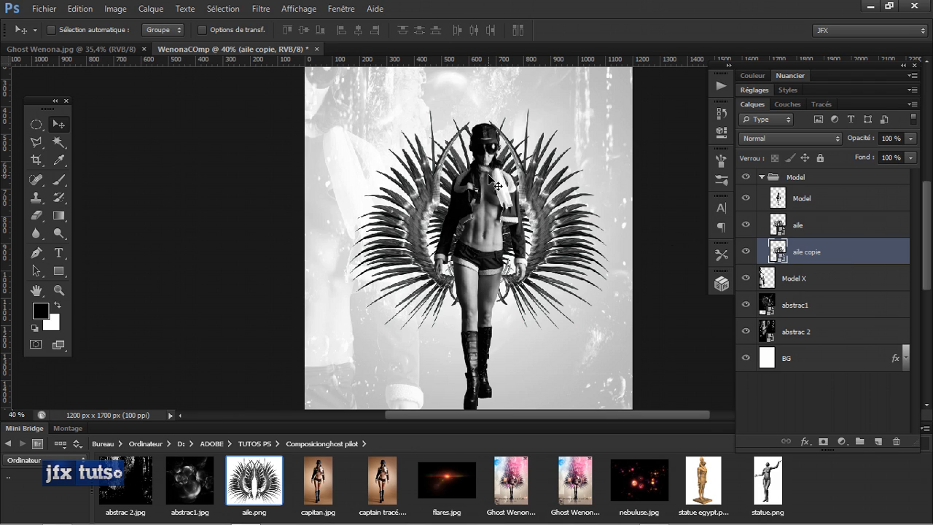
# Apply a Radial Blur (Flou radial) to aile copie with value 87, Zoom mode and Normale quality.
pyautogui.press('alt')
pyautogui.press('r')
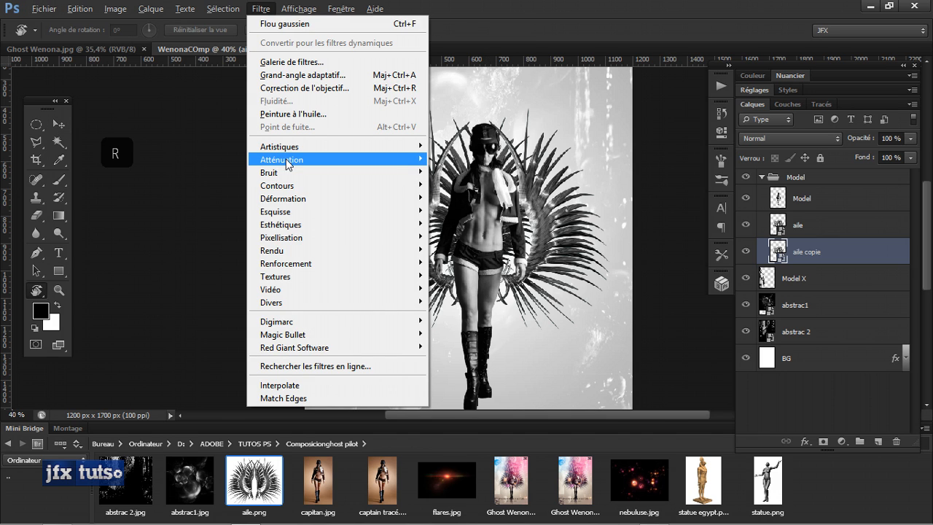
pyautogui.moveTo(290, 162)
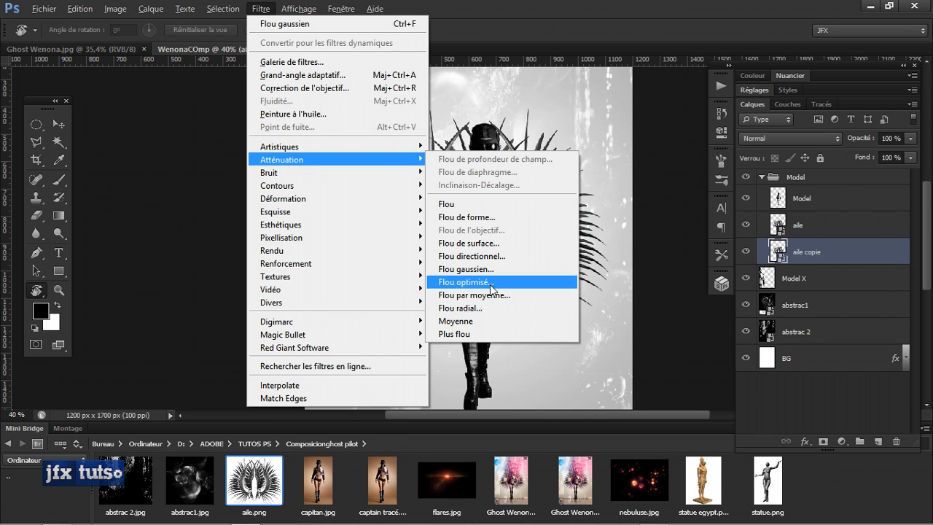
pyautogui.click(488, 309)
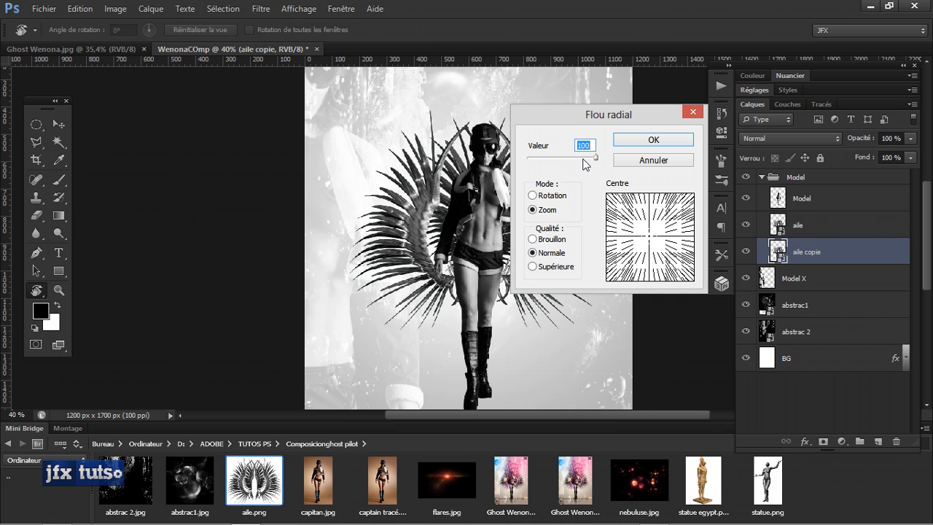
pyautogui.moveTo(588, 157); pyautogui.dragTo(587, 157)
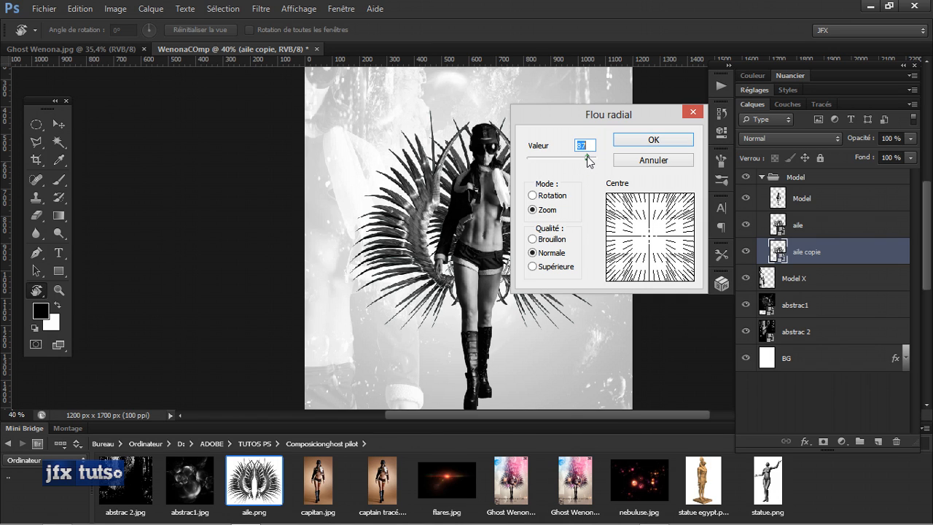
pyautogui.click(636, 141)
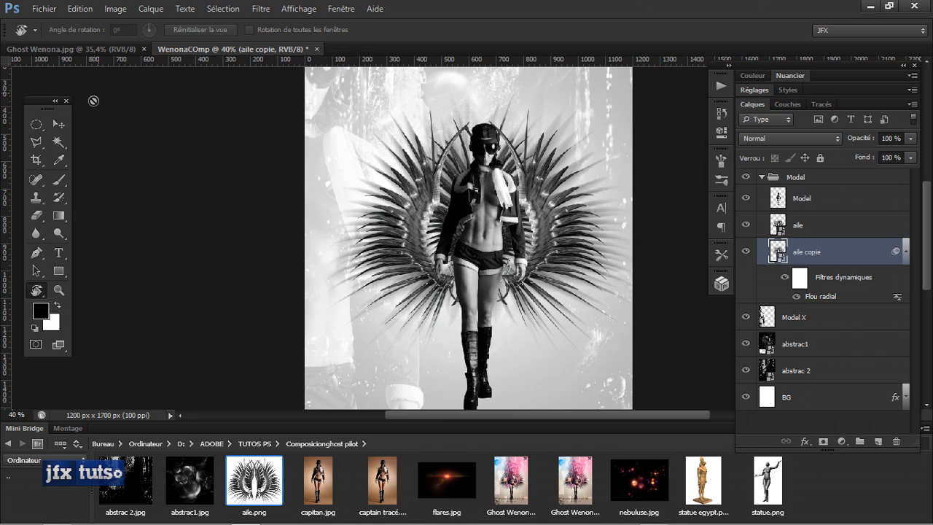
# Collapse the Mini Bridge and scale the blurred aile copie layer down around its centre to about 45.4%.
pyautogui.click(59, 130)
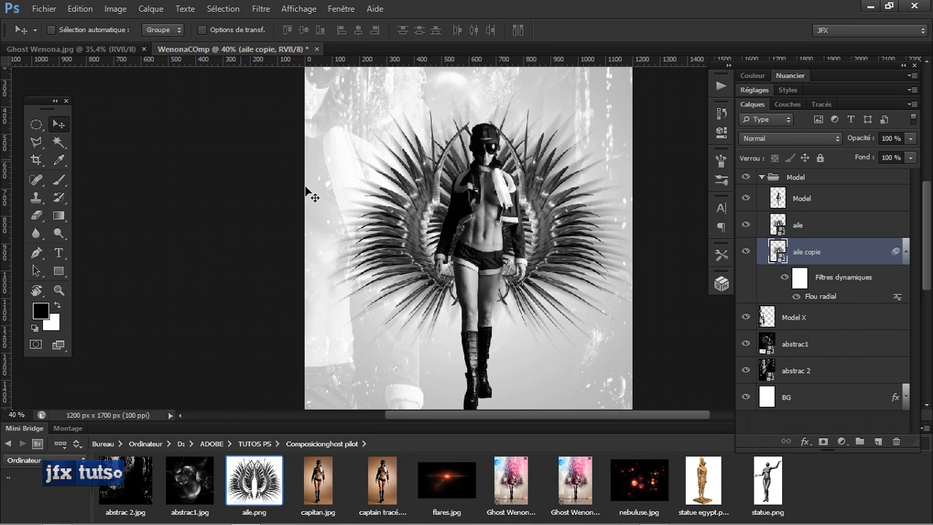
pyautogui.doubleClick(37, 428)
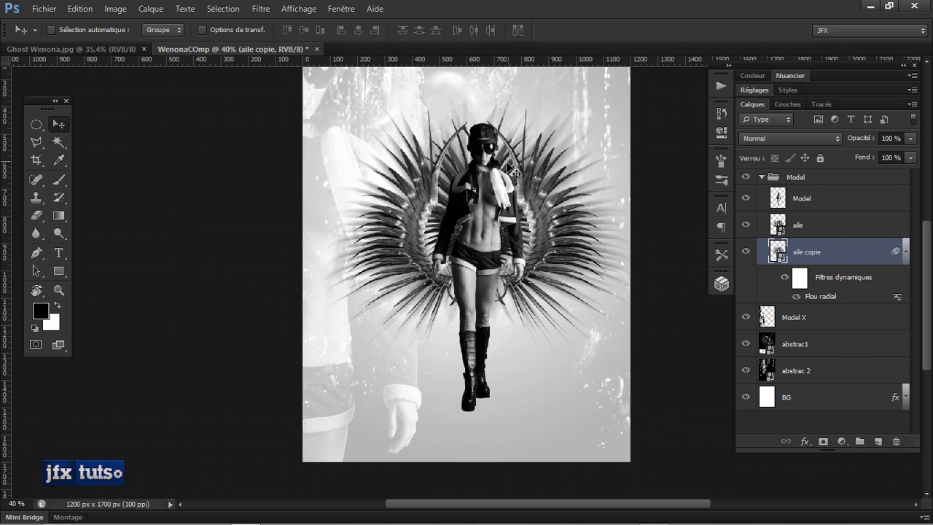
pyautogui.hotkey('ctrl', 't')
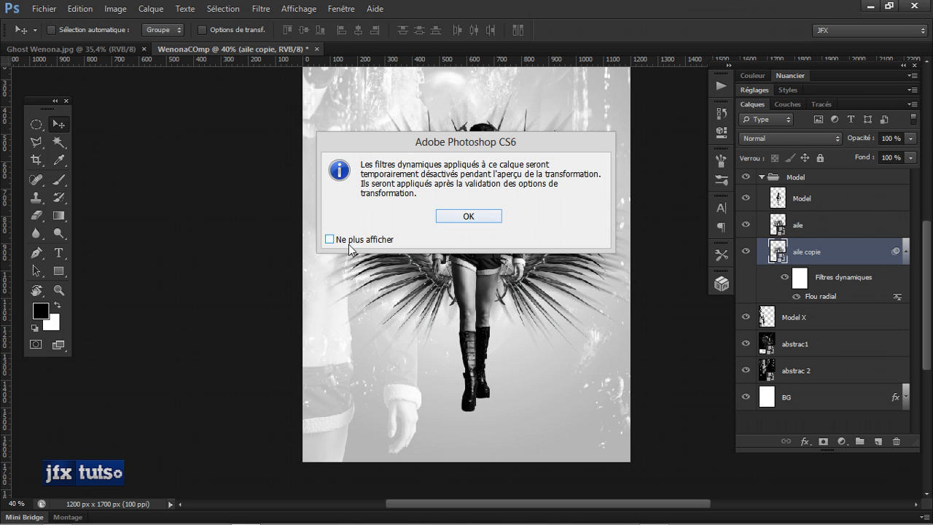
pyautogui.click(494, 218)
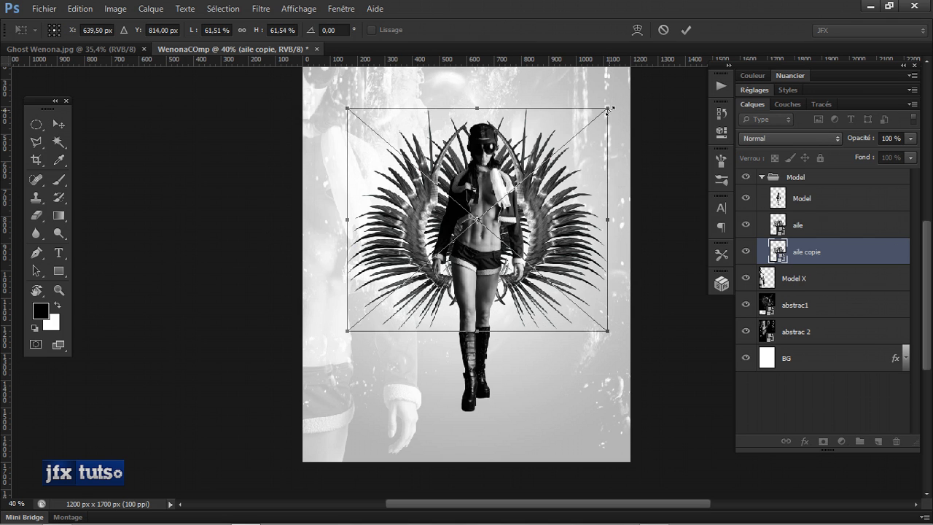
pyautogui.moveTo(605, 108); pyautogui.dragTo(580, 133)
pyautogui.moveTo(579, 132); pyautogui.dragTo(576, 136)
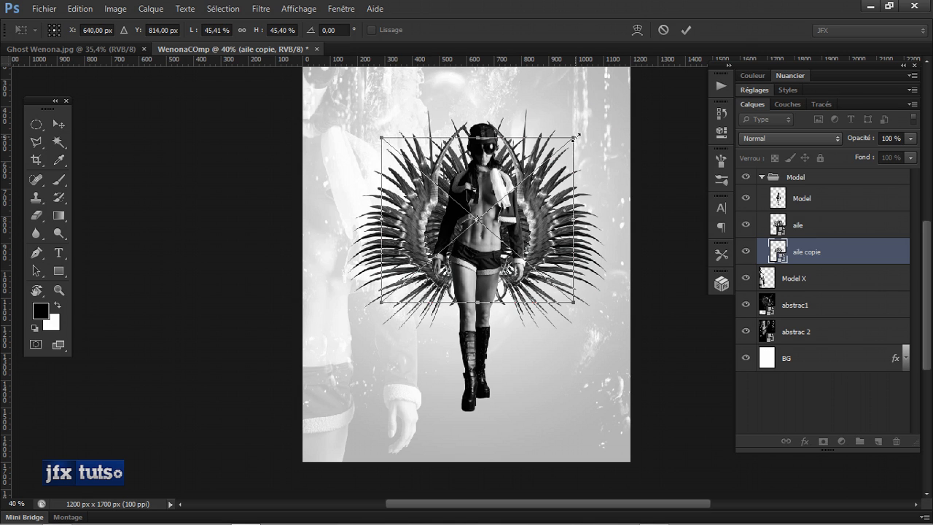
pyautogui.press('Return')
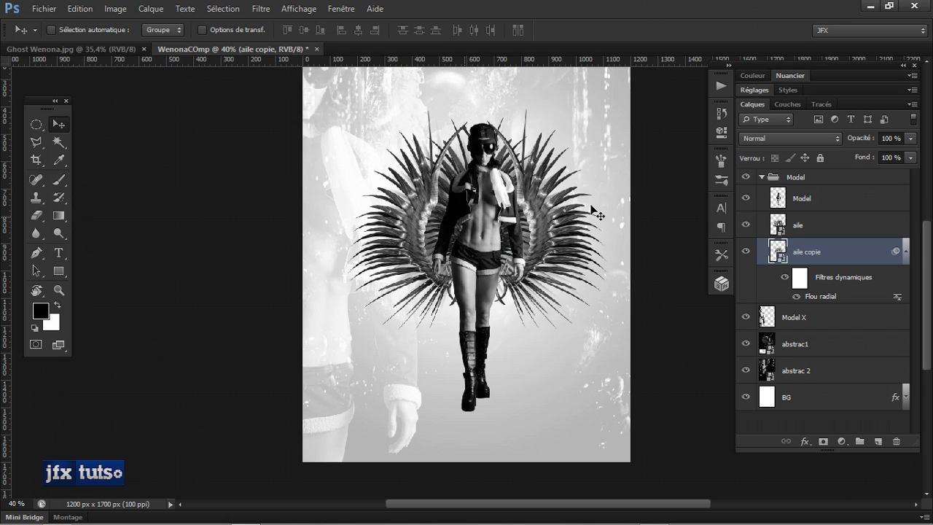
# Compare the wings with aile copie hidden and shown, and collapse its smart filter list.
pyautogui.click(746, 253)
pyautogui.click(746, 253)
pyautogui.click(906, 254)
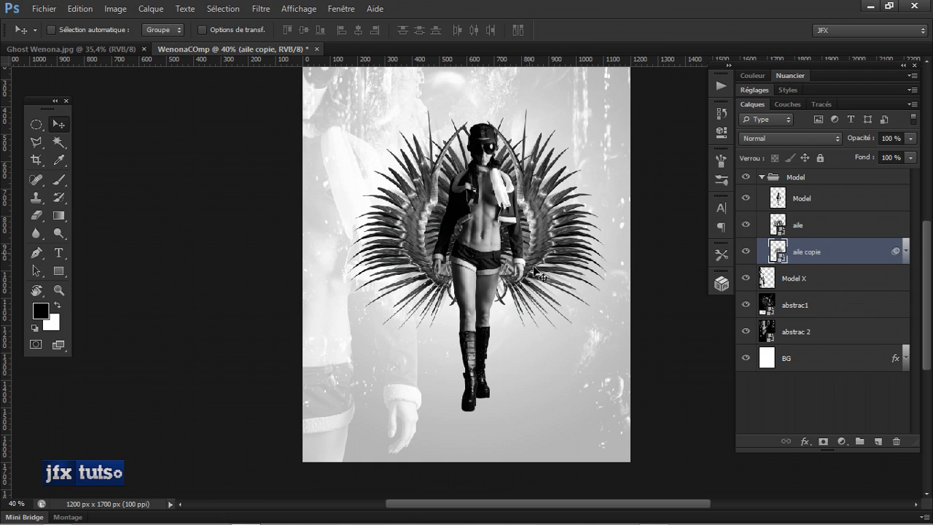
# Check the reference poster Ghost Wenona.jpg and duplicate the pilot's Model layer inside the Model group of WenonaCOmp.
pyautogui.click(813, 207)
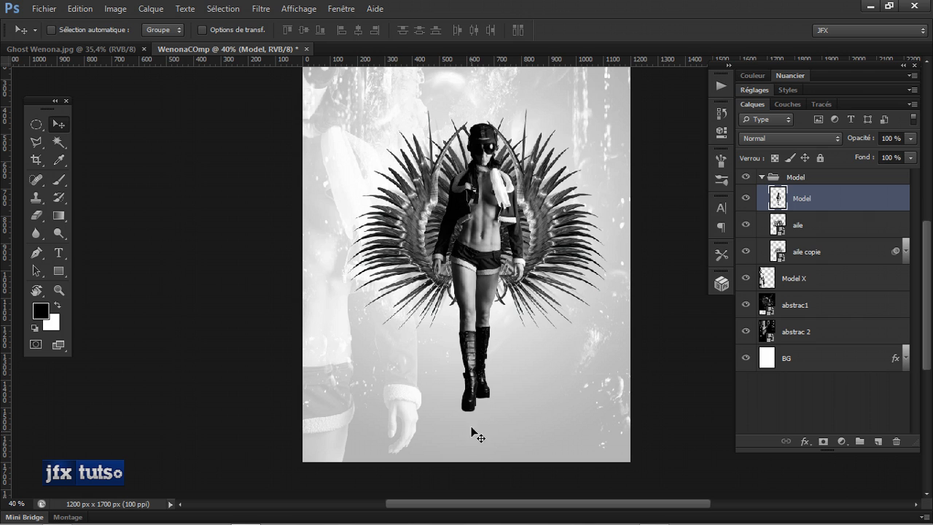
pyautogui.click(26, 59)
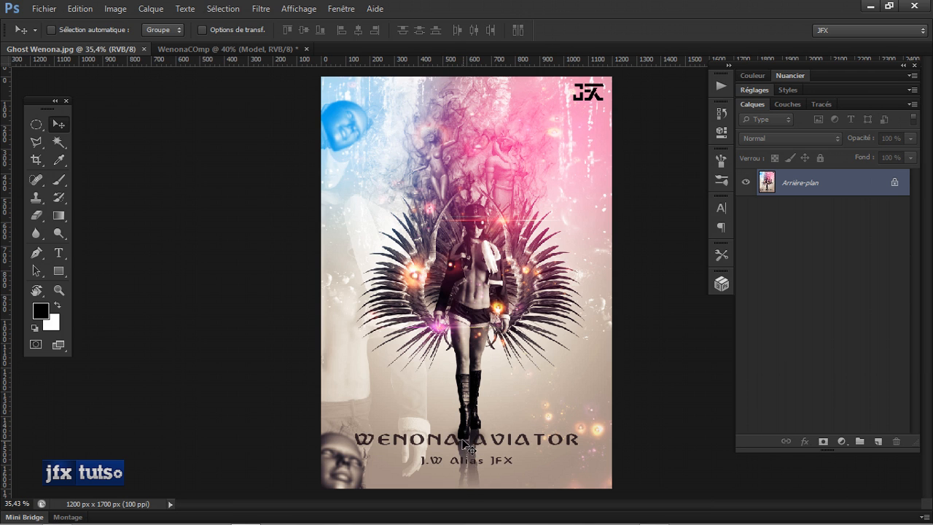
pyautogui.click(180, 51)
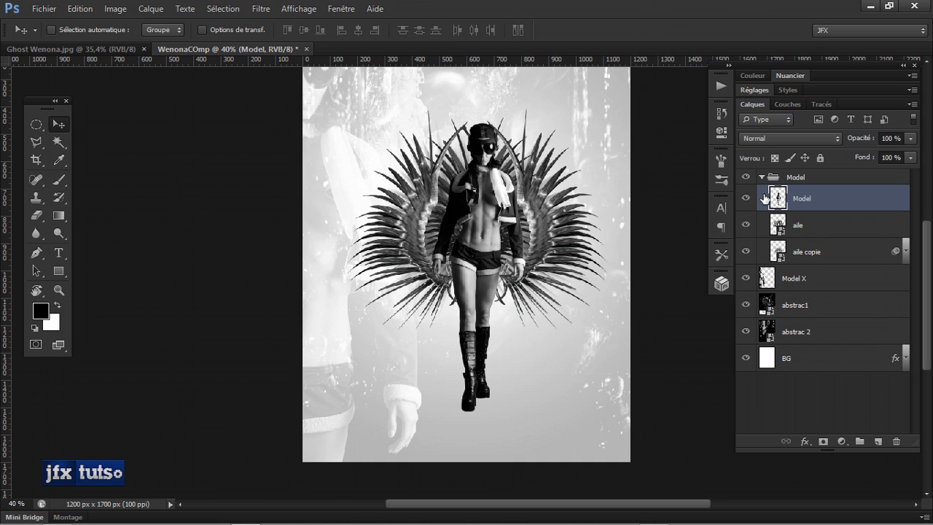
pyautogui.hotkey('ctrl', 'j')
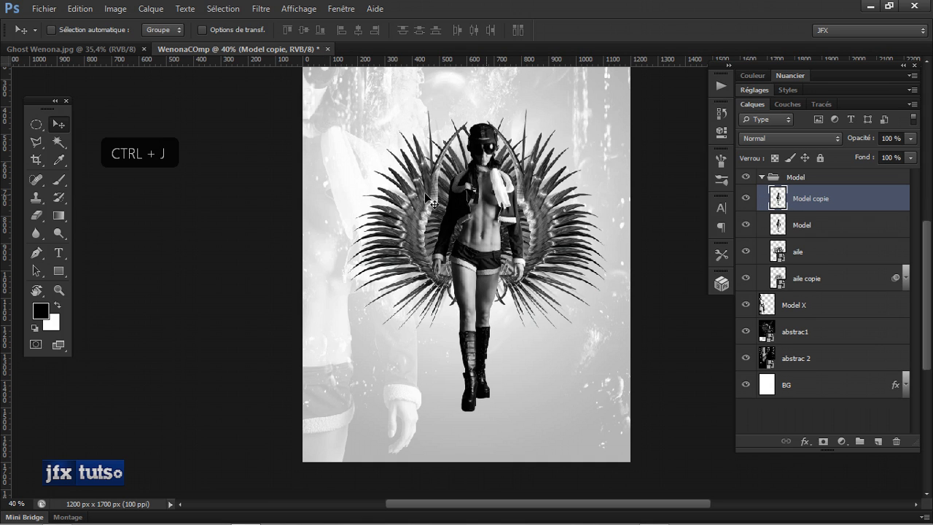
# Rename the Model copie layer as reflet and place it beneath the Model layer.
pyautogui.doubleClick(809, 199)
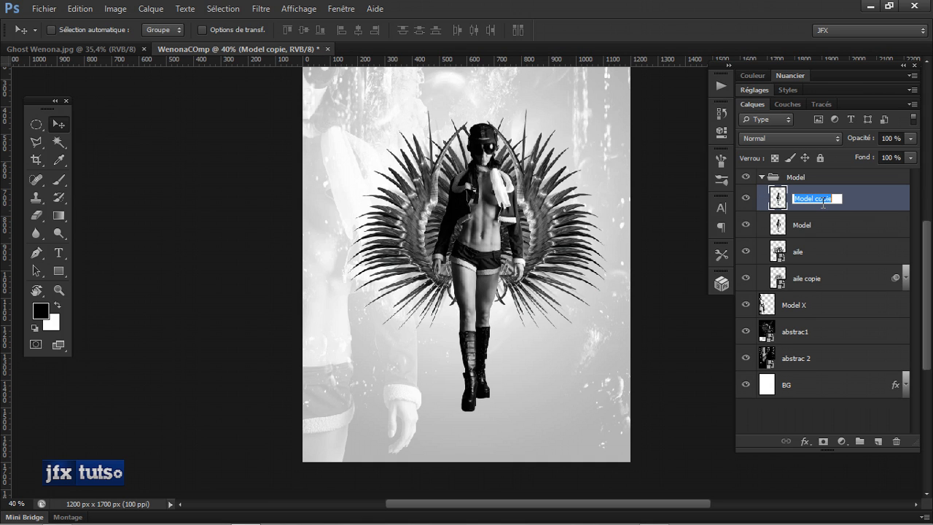
pyautogui.write('refler')
pyautogui.press('BackSpace')
pyautogui.write('t')
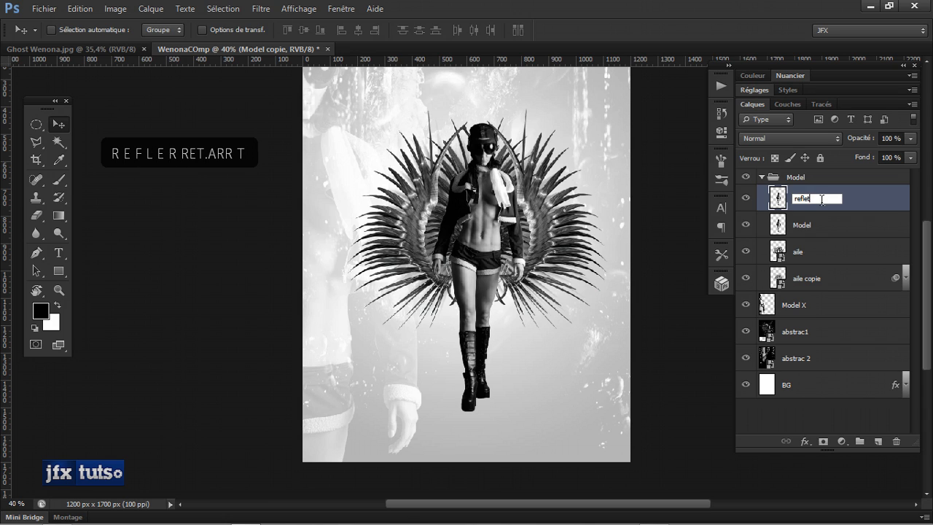
pyautogui.press('Return')
pyautogui.moveTo(822, 207); pyautogui.dragTo(809, 235)
# Flip the reflet layer vertically and move it straight down so its boots meet the model's feet.
pyautogui.hotkey('ctrl', 't')
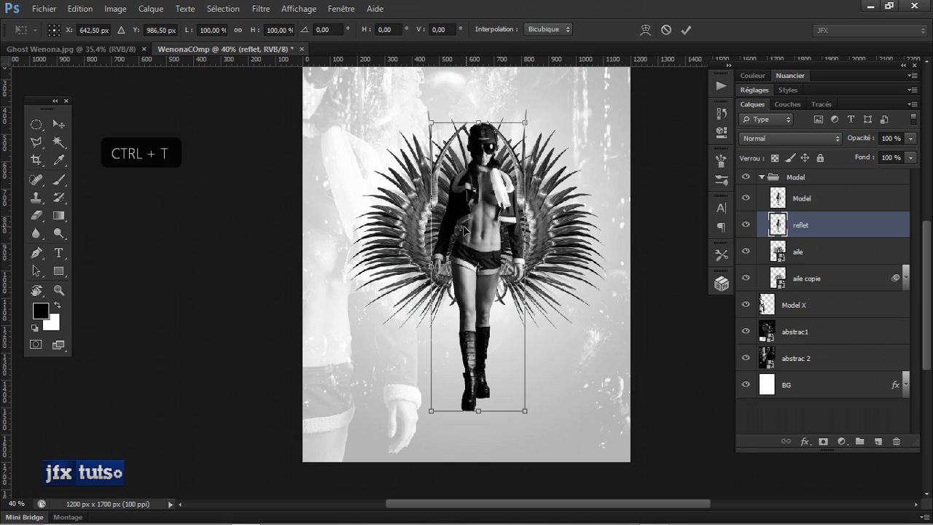
pyautogui.rightClick(464, 229)
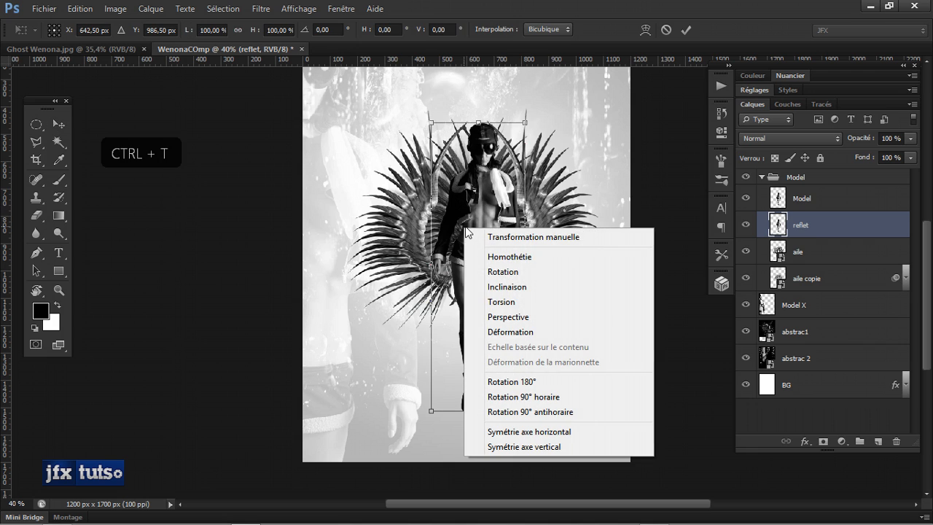
pyautogui.click(547, 447)
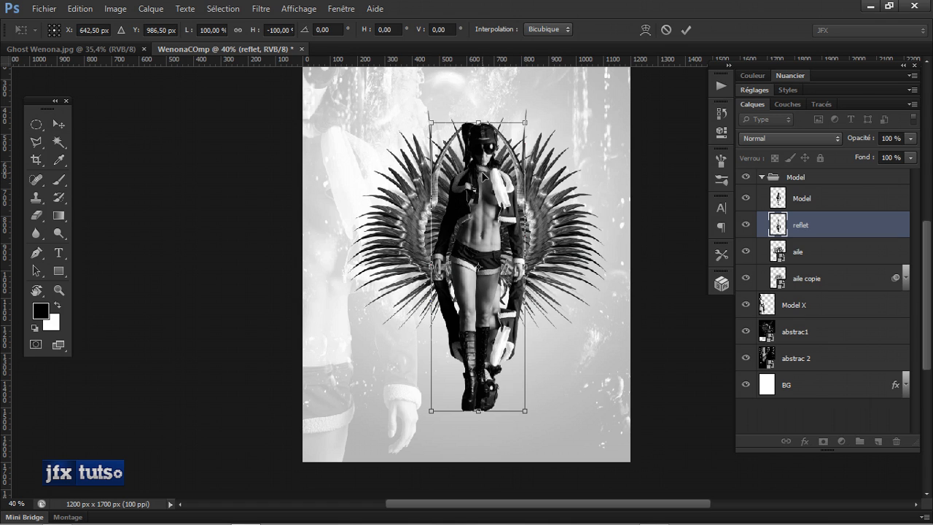
pyautogui.moveTo(484, 176); pyautogui.dragTo(481, 459)
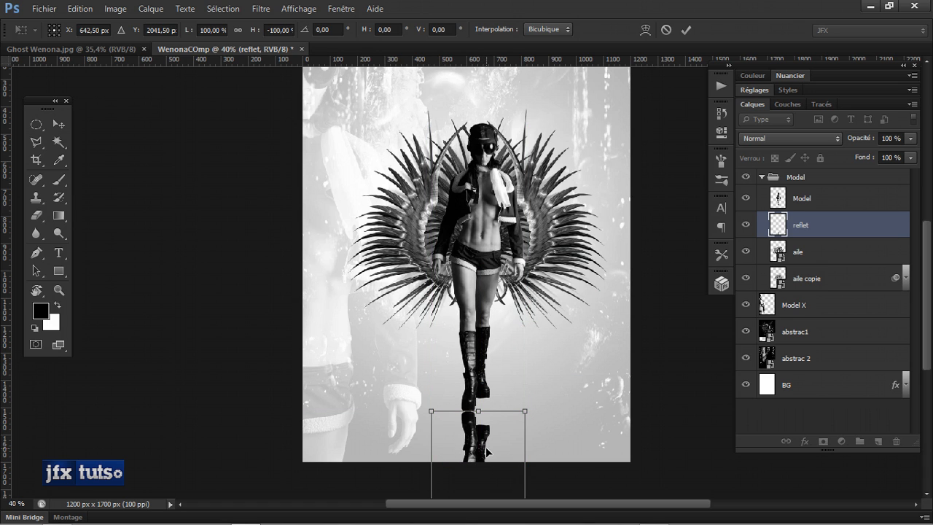
pyautogui.press('Return')
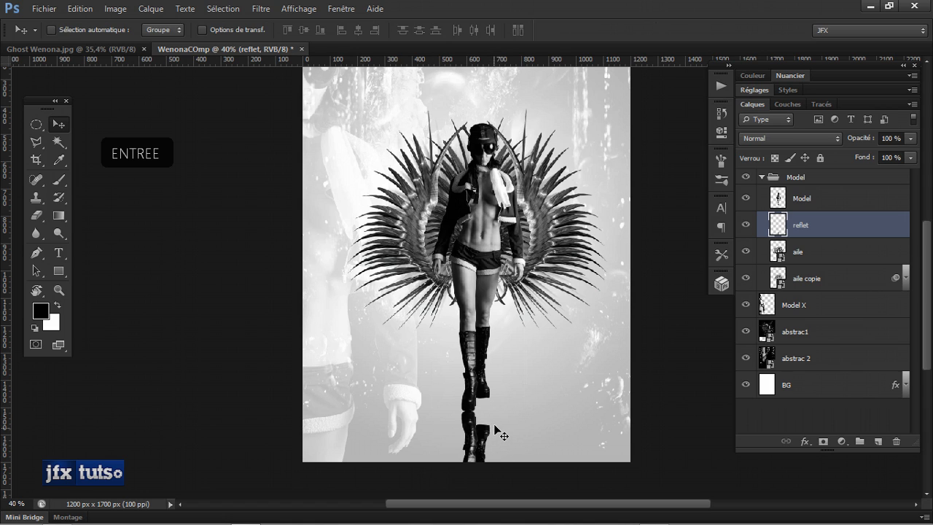
# Select the reflection's right-hand boot on the reflet layer with the Polygonal Lasso, down past the canvas edge.
pyautogui.press('l')
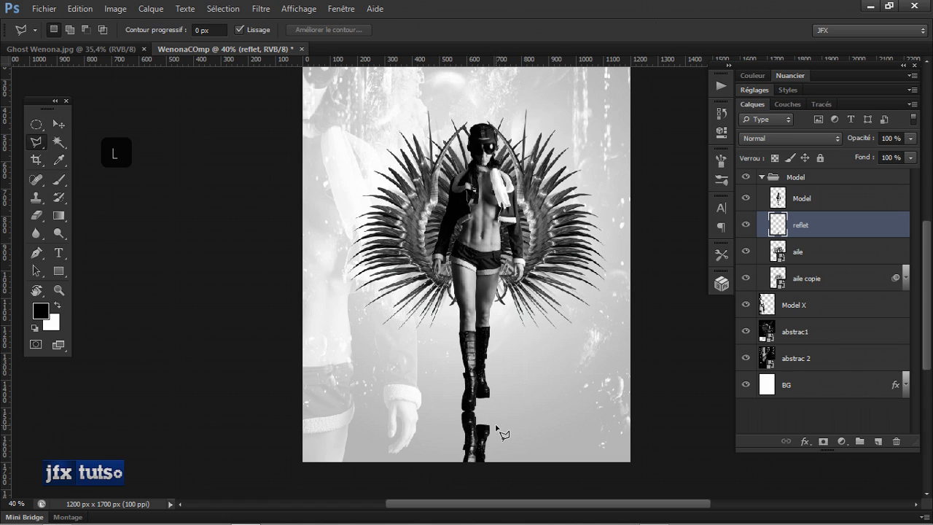
pyautogui.rightClick(44, 149)
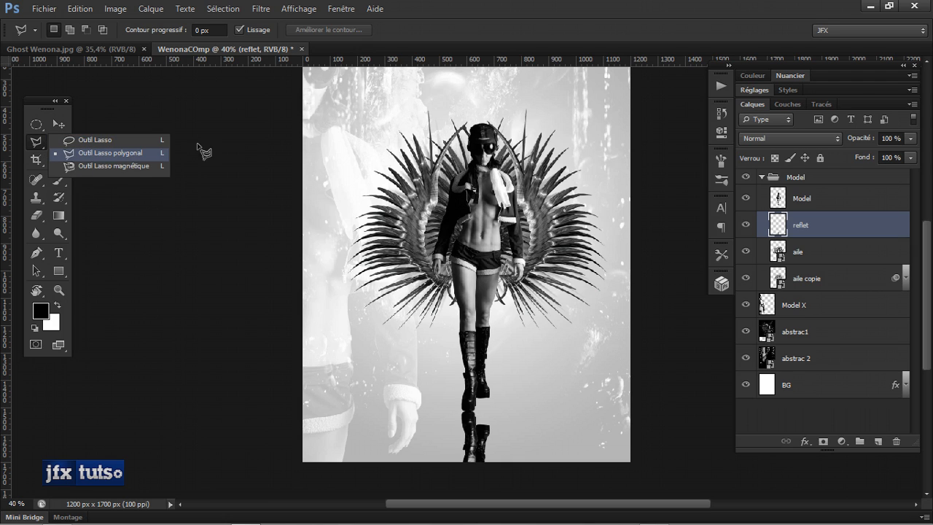
pyautogui.click(564, 3)
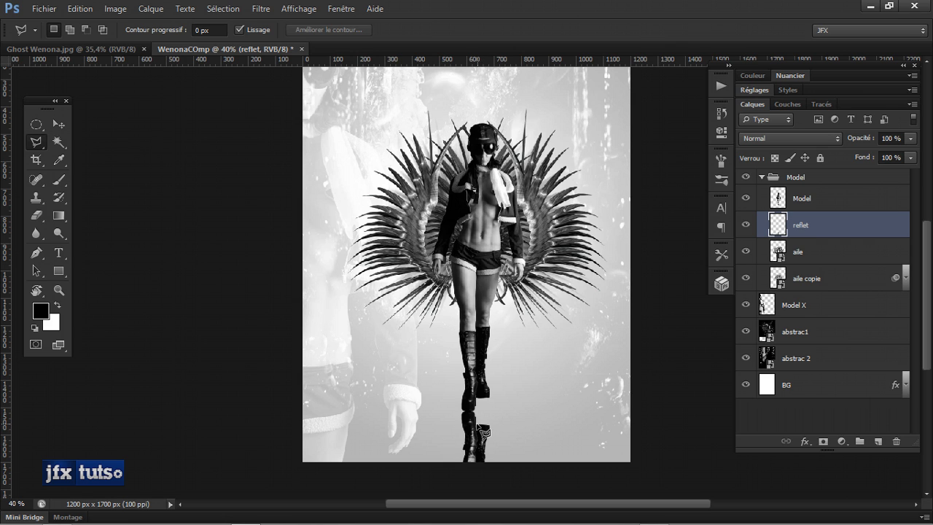
pyautogui.scroll(-2, 476, 380)
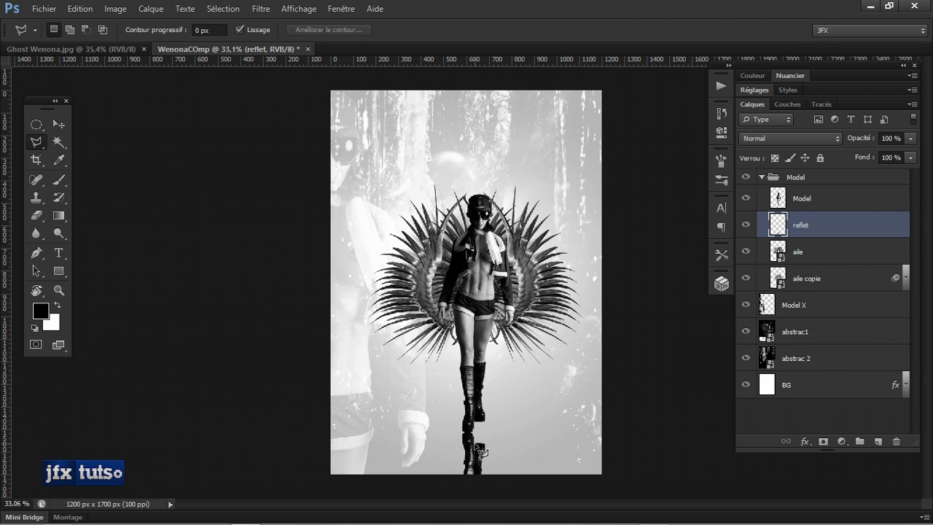
pyautogui.click(474, 443)
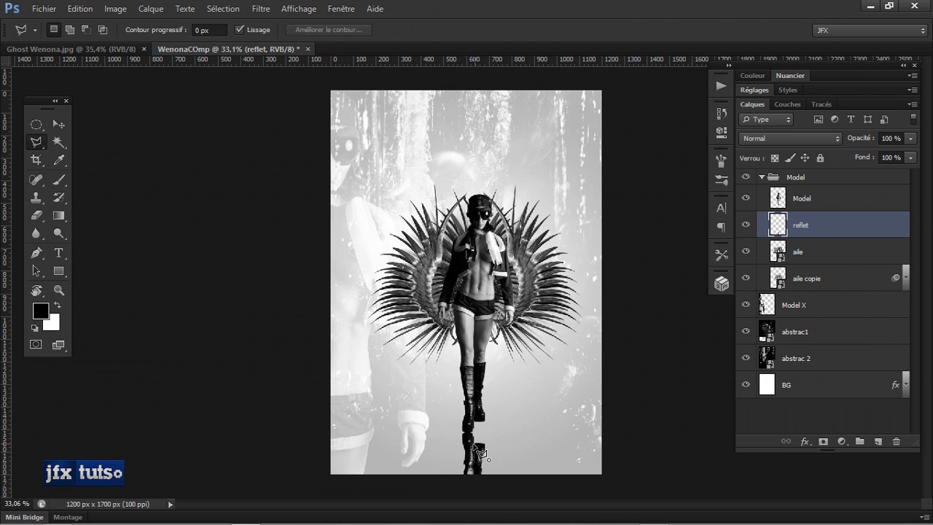
pyautogui.click(474, 498)
pyautogui.click(489, 498)
pyautogui.doubleClick(482, 449)
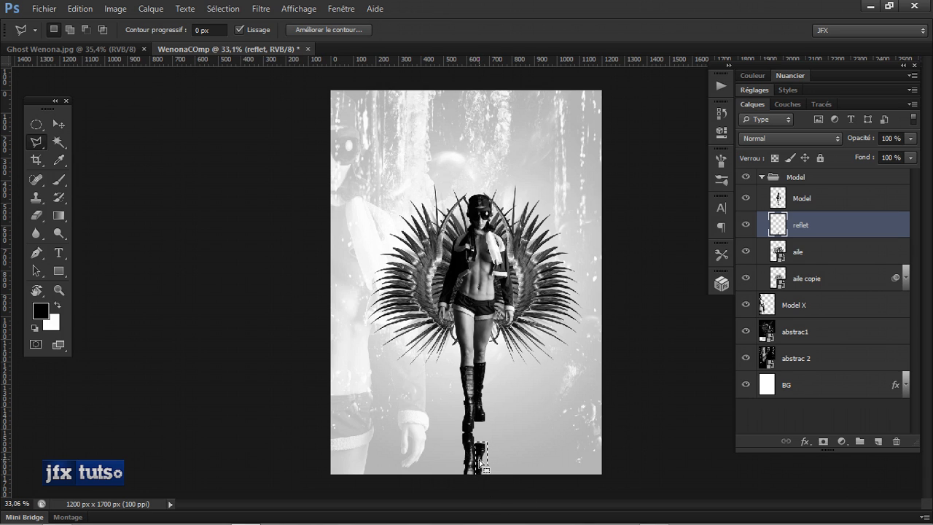
# Move the selected boot reflection up to meet the model's right-hand boot, fine-tune its position and deselect it.
pyautogui.press('v')
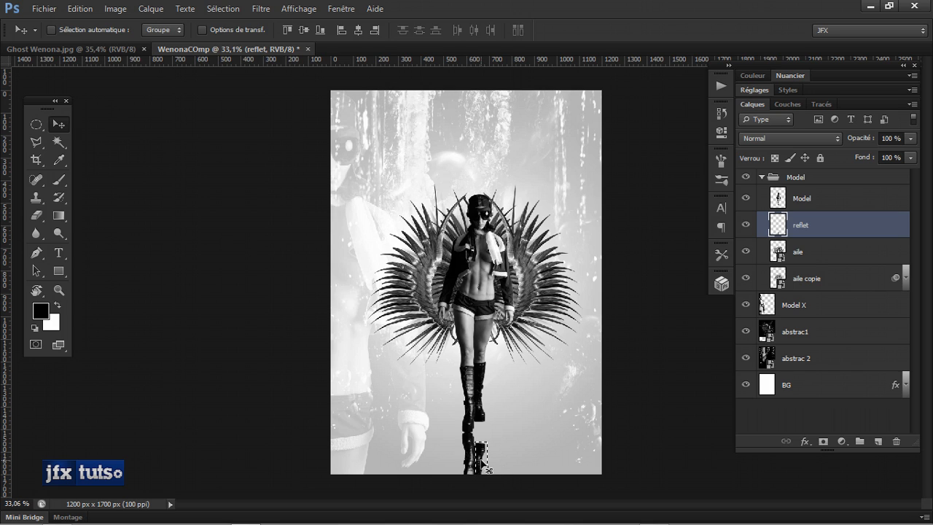
pyautogui.moveTo(484, 466); pyautogui.dragTo(482, 445)
pyautogui.press('Left')
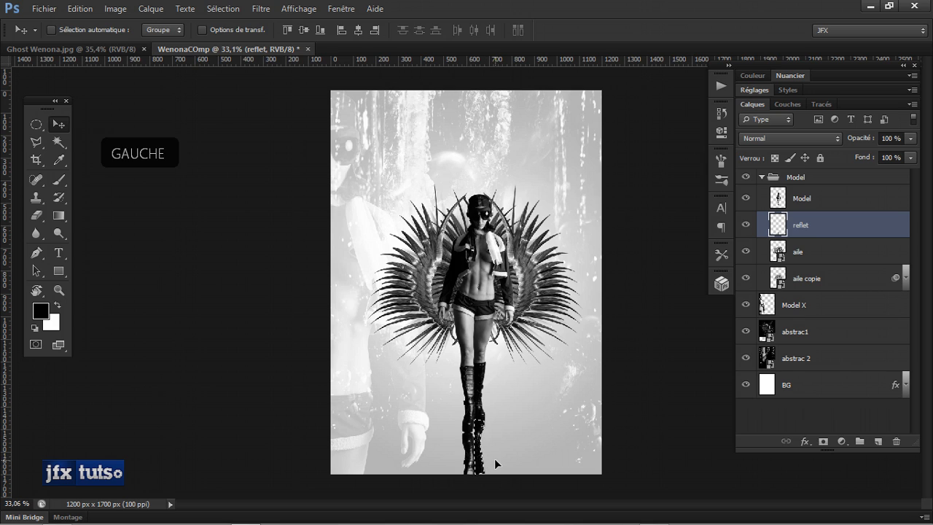
pyautogui.press('Down')
pyautogui.press('Down')
pyautogui.press('Down')
pyautogui.press('Down')
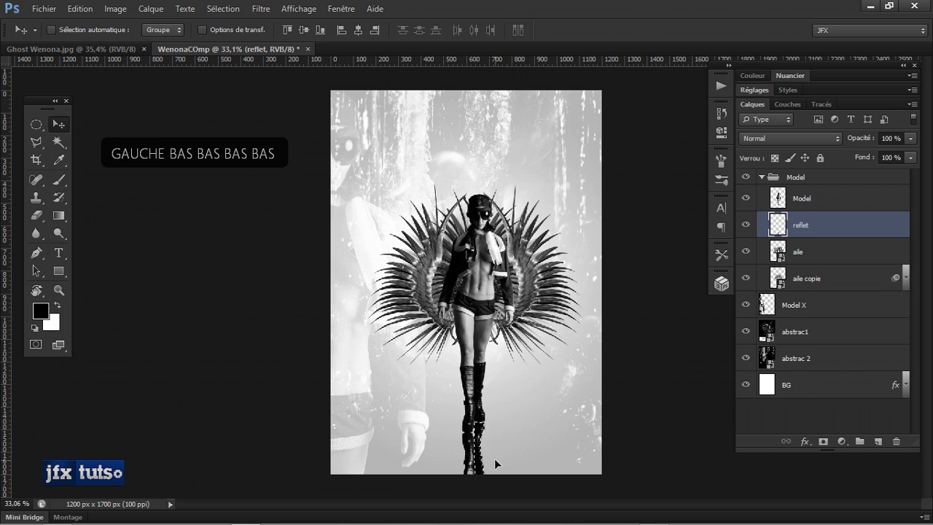
pyautogui.press('Up')
pyautogui.press('Up')
pyautogui.press('Down')
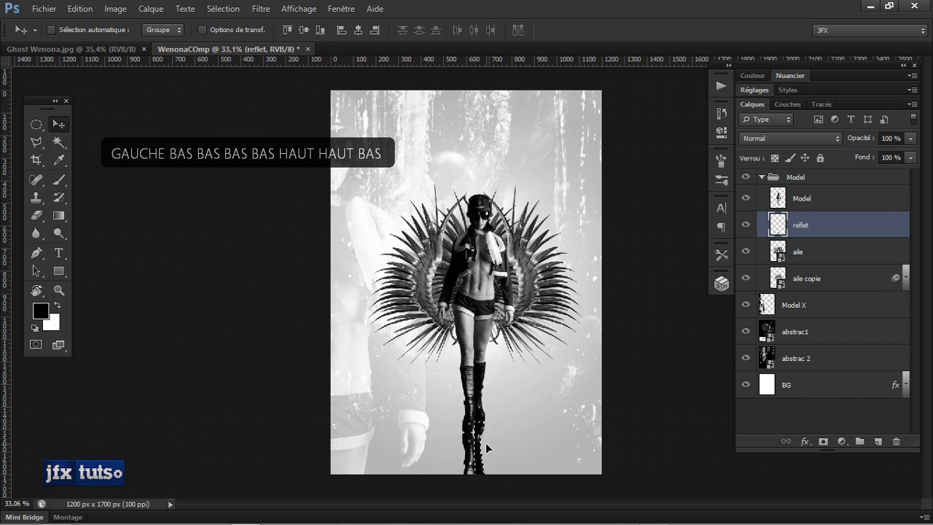
pyautogui.hotkey('ctrl', 'd')
# Nudge the whole reflet layer slightly down to leave a small gap beneath the model's boots.
pyautogui.scroll(3, 484, 440)
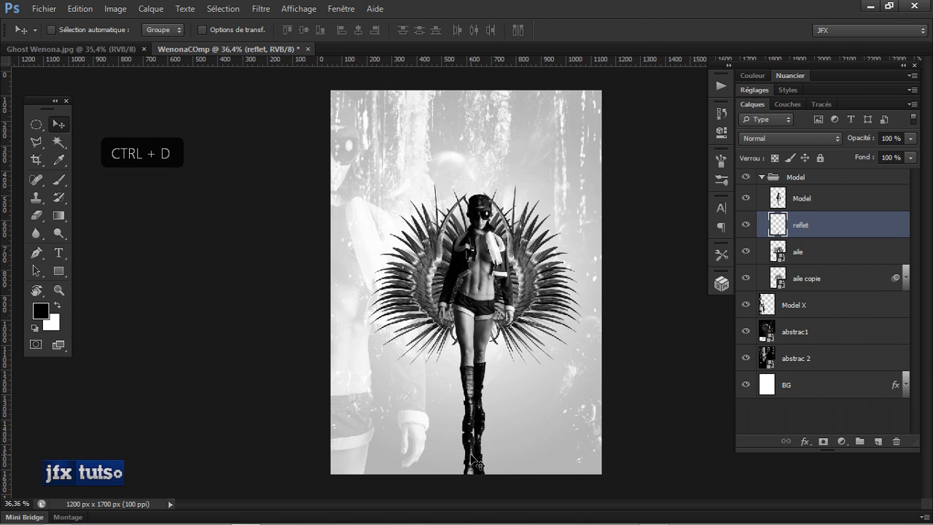
pyautogui.press('space')
pyautogui.moveTo(470, 453); pyautogui.dragTo(467, 295)
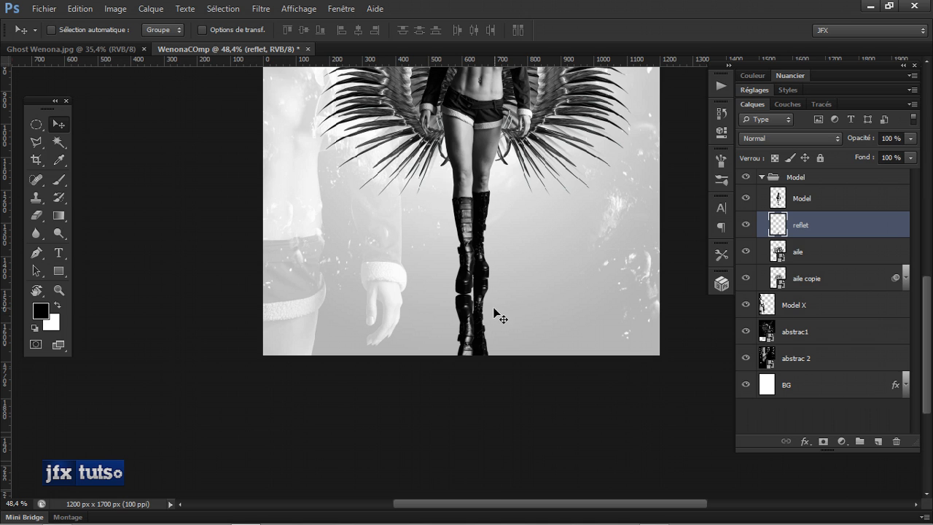
pyautogui.press('space')
pyautogui.moveTo(500, 181); pyautogui.dragTo(475, 238)
pyautogui.press('Down')
pyautogui.press('Down')
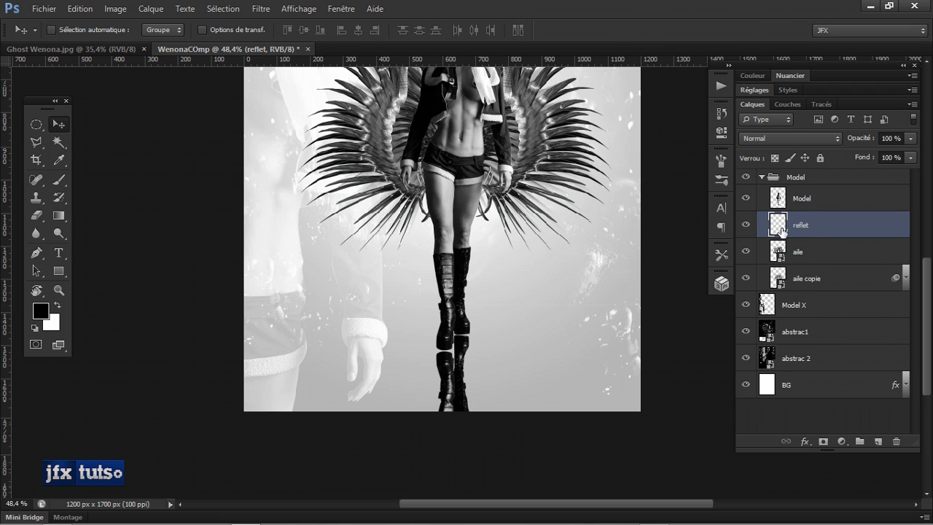
# Add a layer mask to reflet and activate the Gradient tool with a linear black-to-white gradient.
pyautogui.click(823, 442)
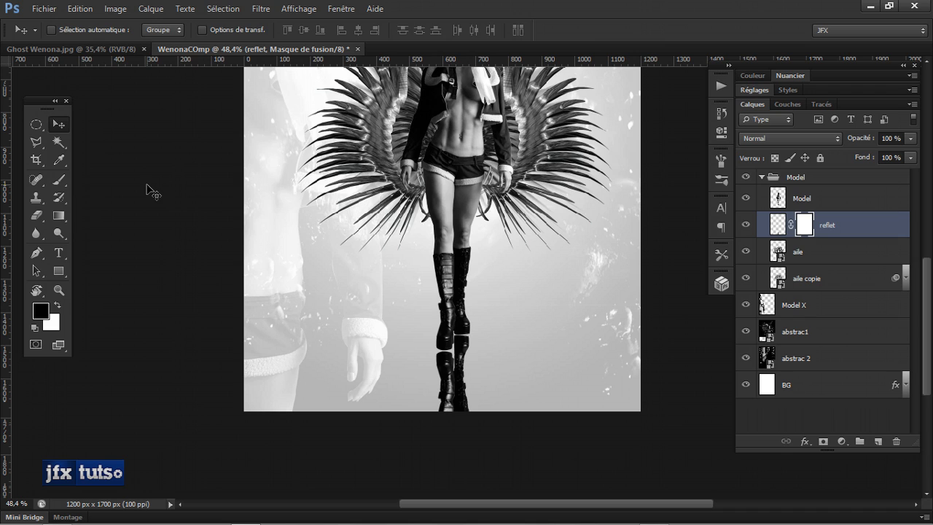
pyautogui.press('g')
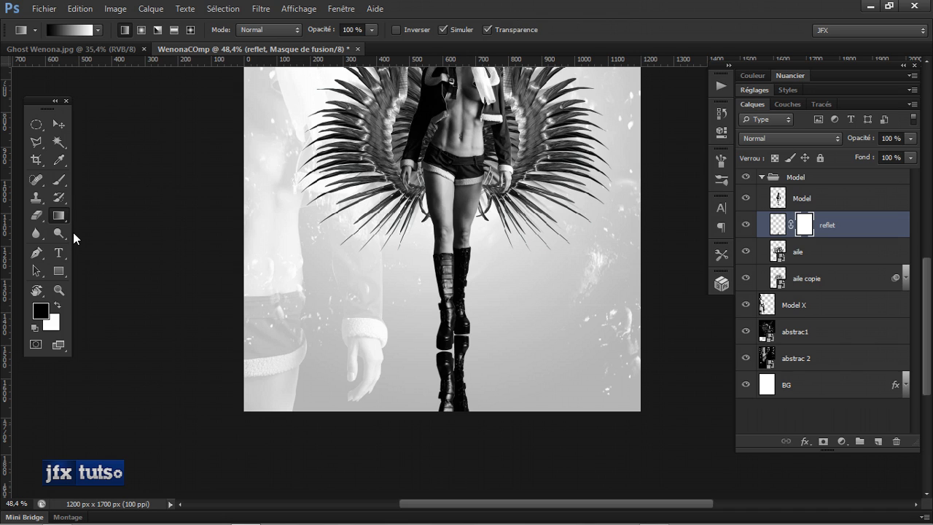
pyautogui.hotkey('shift', 'g')
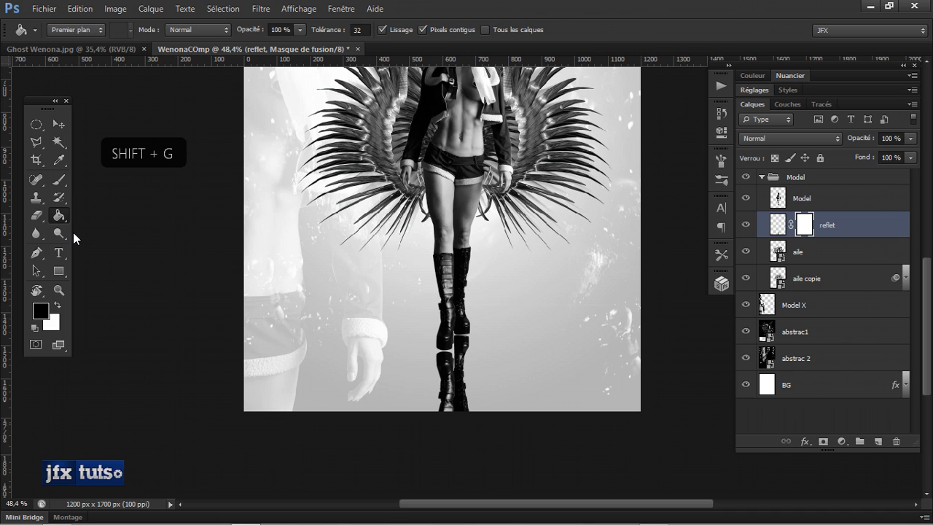
pyautogui.hotkey('shift', 'g')
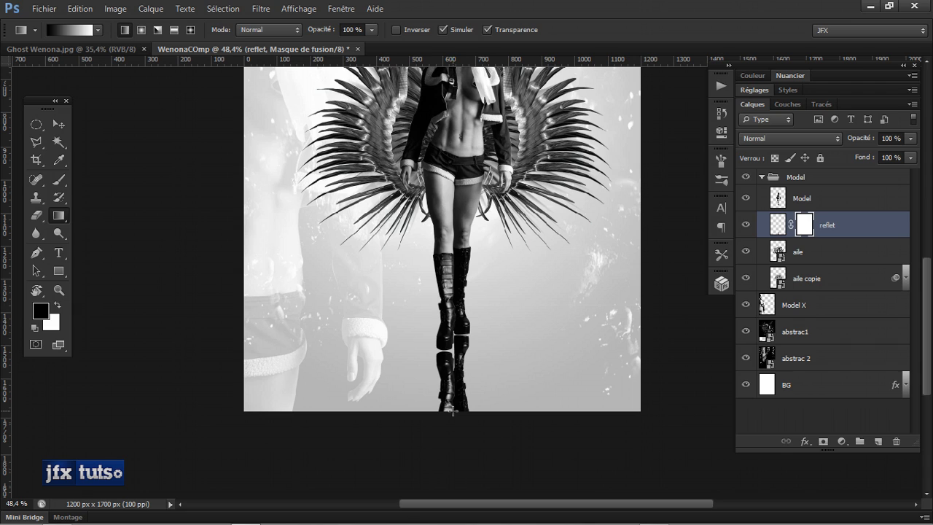
# Try black-to-white gradients with different lengths and starting points on the reflet mask, undoing each one.
pyautogui.moveTo(452, 411); pyautogui.dragTo(460, 239)
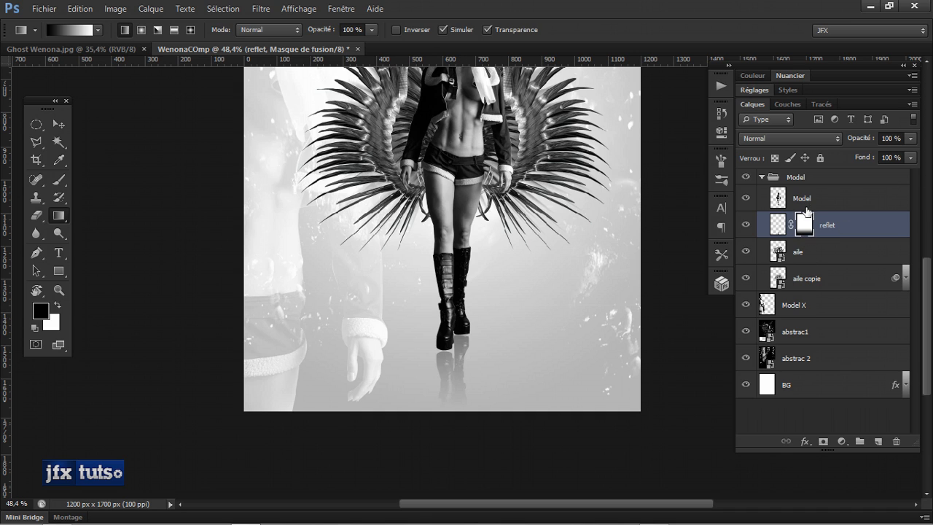
pyautogui.hotkey('ctrl', 'z')
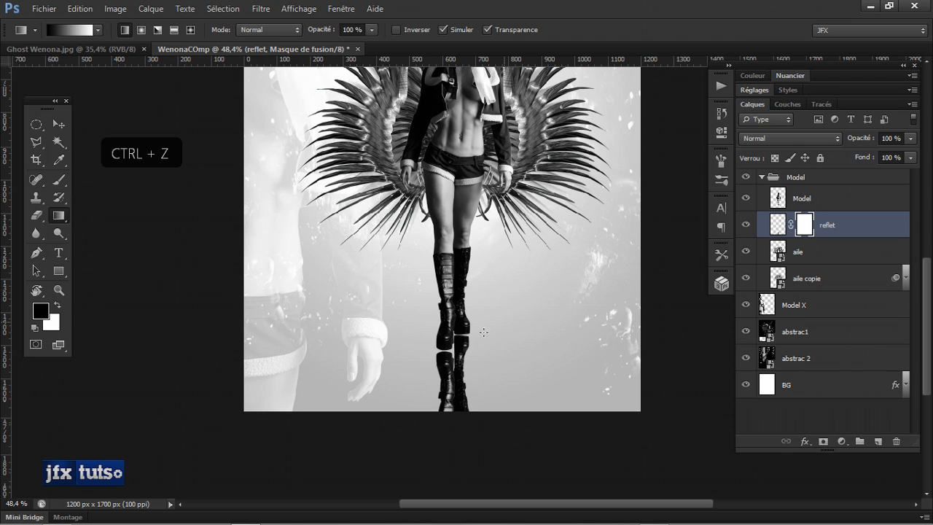
pyautogui.moveTo(456, 269); pyautogui.dragTo(461, 195)
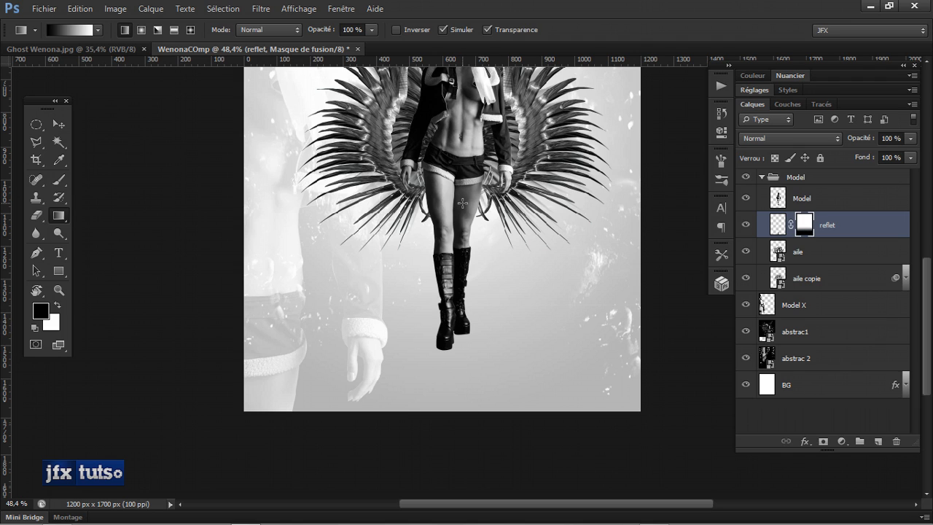
pyautogui.hotkey('ctrl', 'z')
pyautogui.moveTo(455, 305); pyautogui.dragTo(453, 336)
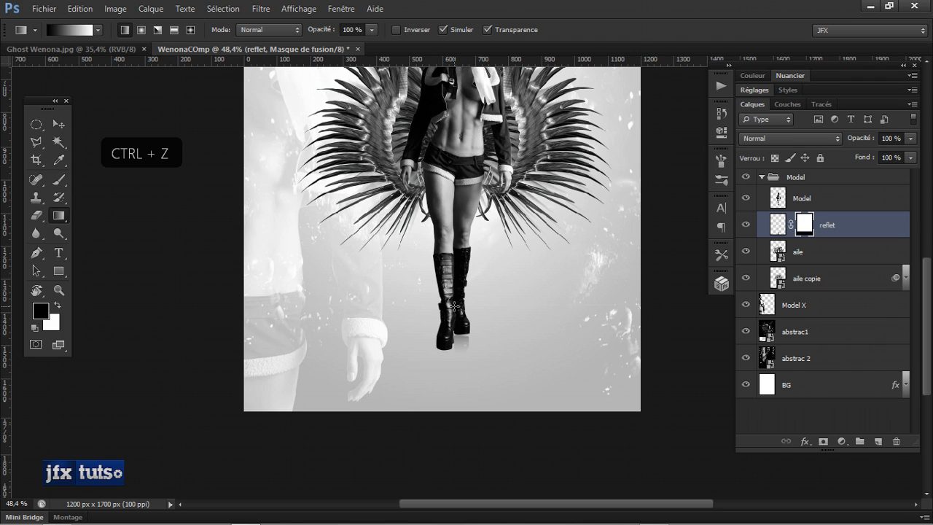
pyautogui.hotkey('ctrl', 'z')
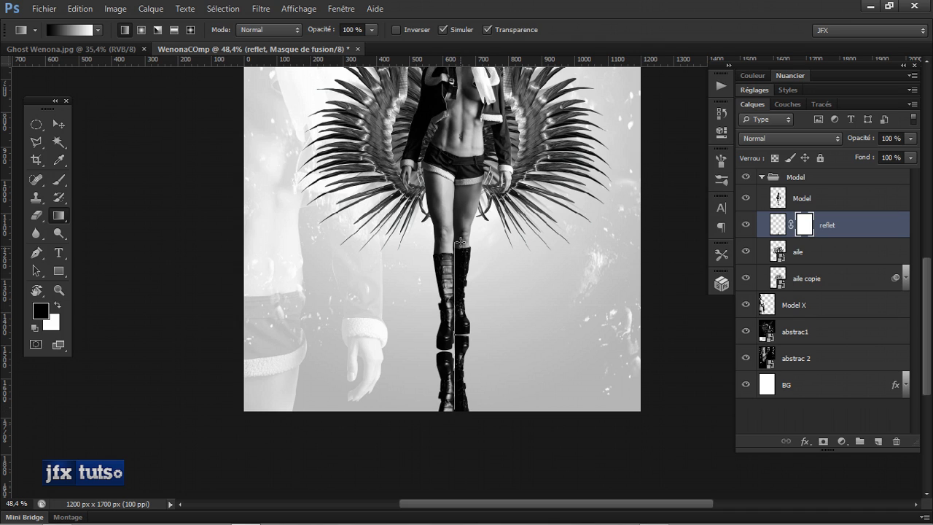
# Fade the reflection with a black-to-white gradient on its mask, from the canvas's bottom edge up to the model's boot tops.
pyautogui.moveTo(454, 410); pyautogui.dragTo(460, 240)
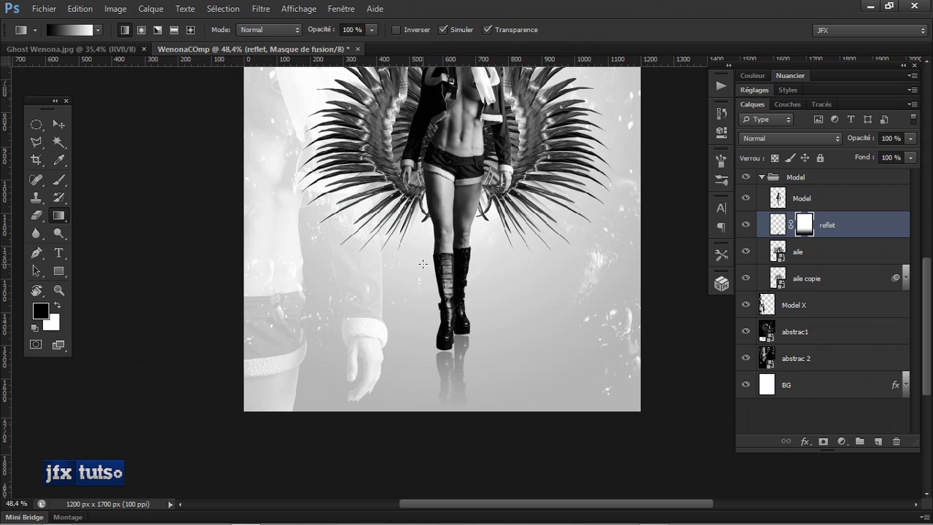
# Activate the Elliptical Marquee tool and create a new layer named ombre between Model and reflet.
pyautogui.press('m')
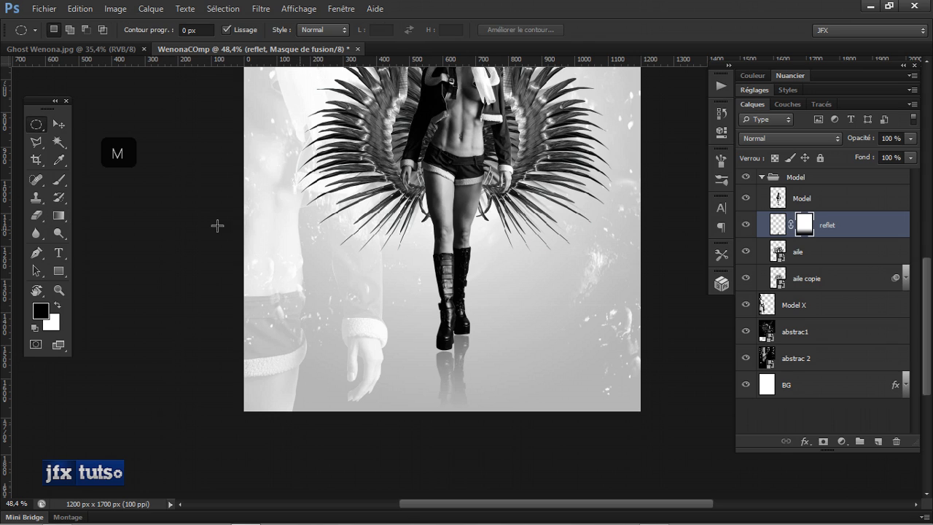
pyautogui.rightClick(37, 129)
pyautogui.click(94, 136)
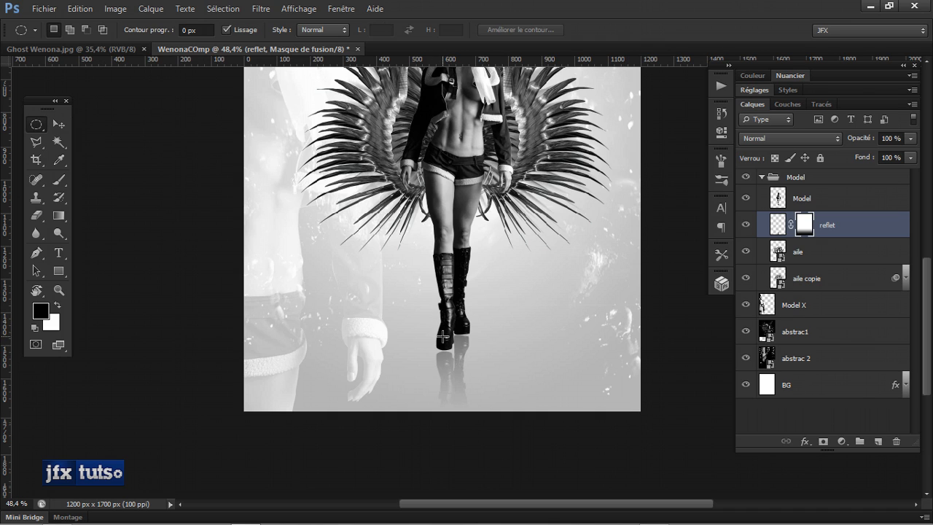
pyautogui.click(879, 441)
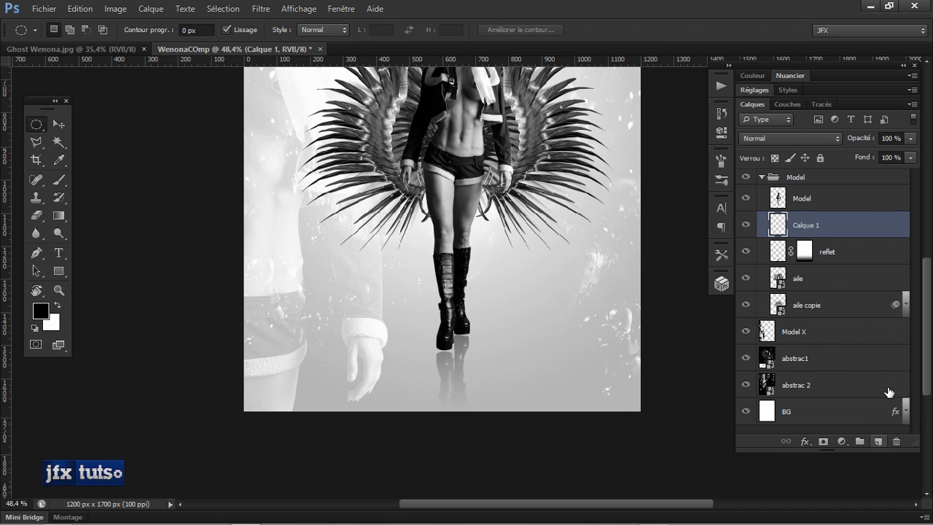
pyautogui.doubleClick(804, 226)
pyautogui.write('ombre')
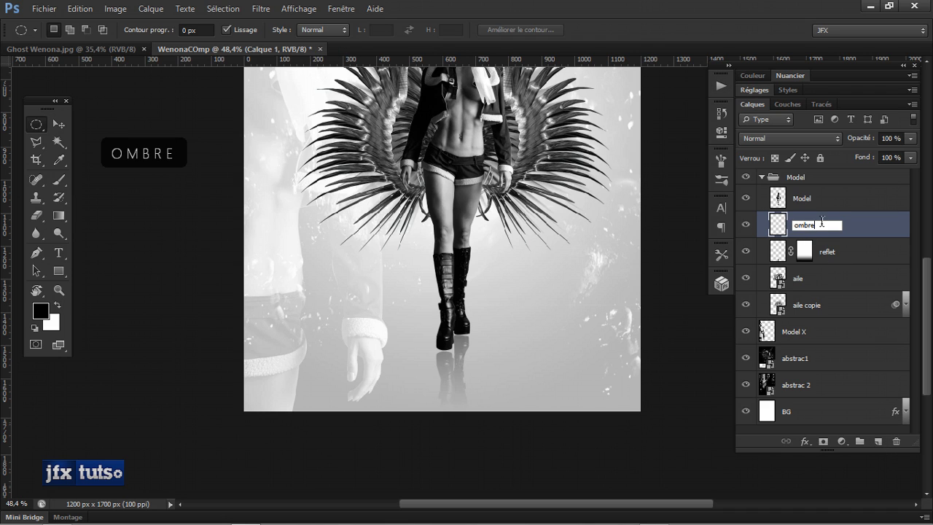
pyautogui.press('Return')
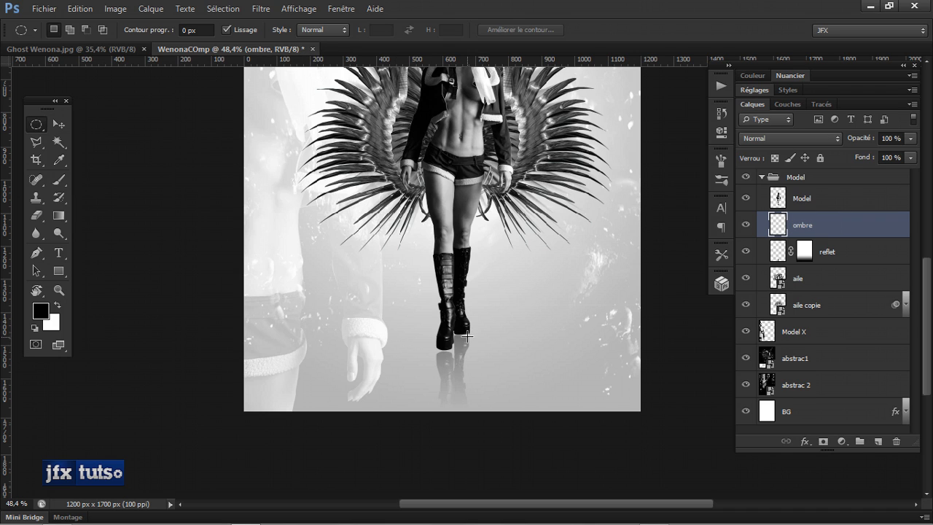
# Draw a flat elliptical selection below the boots on the ombre layer, fill it with black and deselect it.
pyautogui.moveTo(467, 344); pyautogui.dragTo(404, 363)
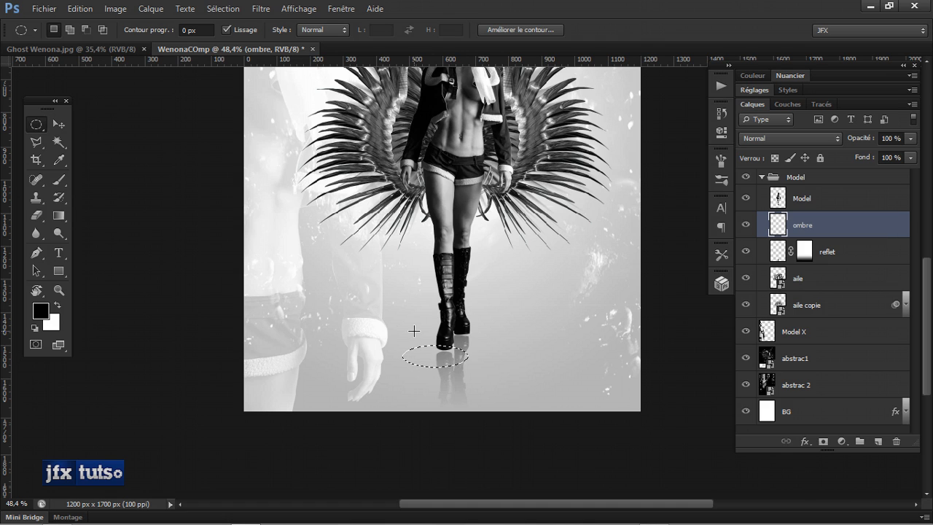
pyautogui.hotkey('alt', 'BackSpace')
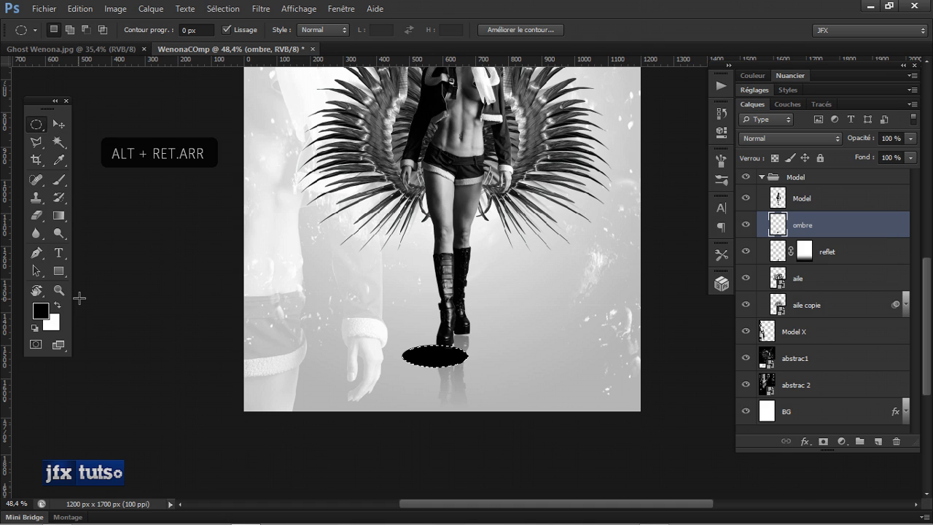
pyautogui.press('v')
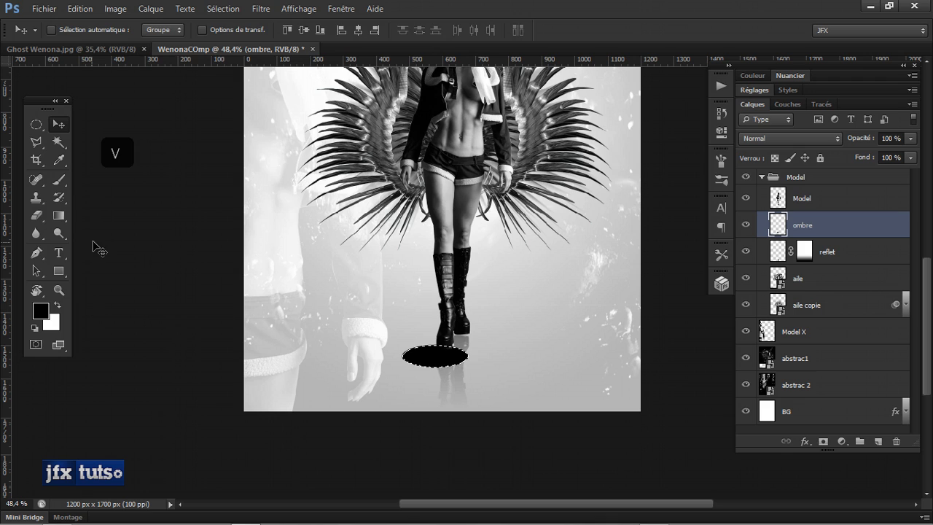
pyautogui.hotkey('ctrl', 'd')
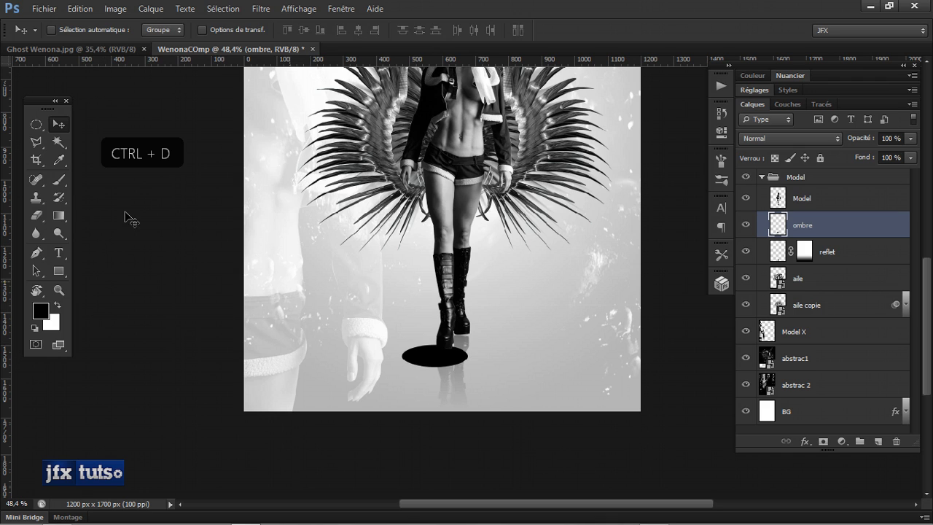
pyautogui.click(44, 202)
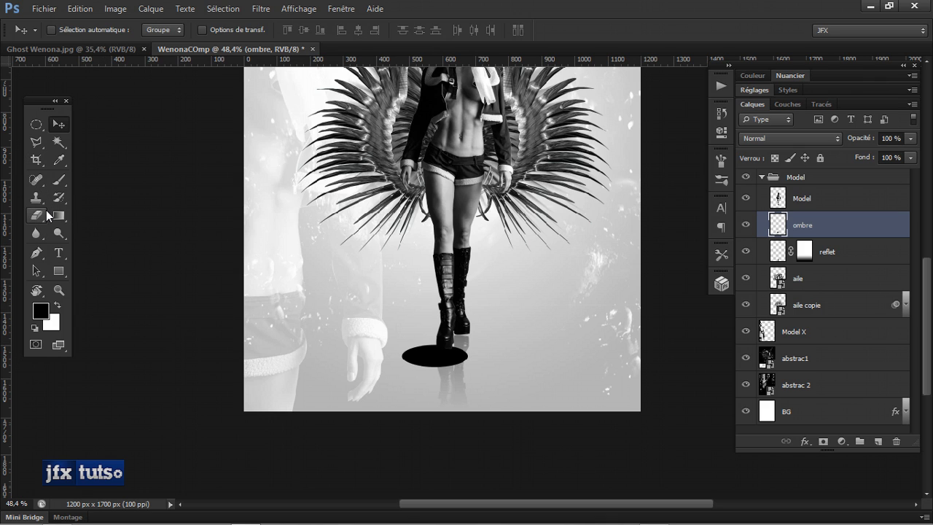
pyautogui.press('g')
pyautogui.rightClick(67, 225)
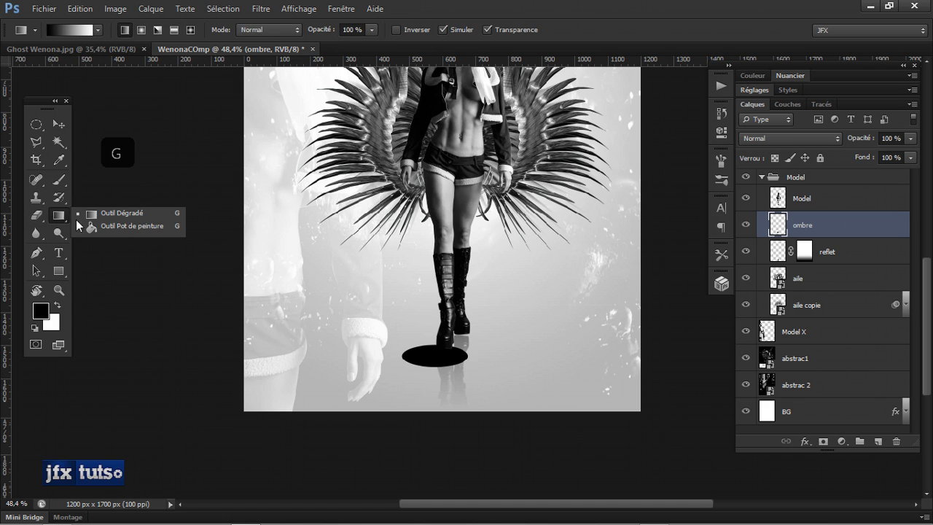
pyautogui.click(91, 229)
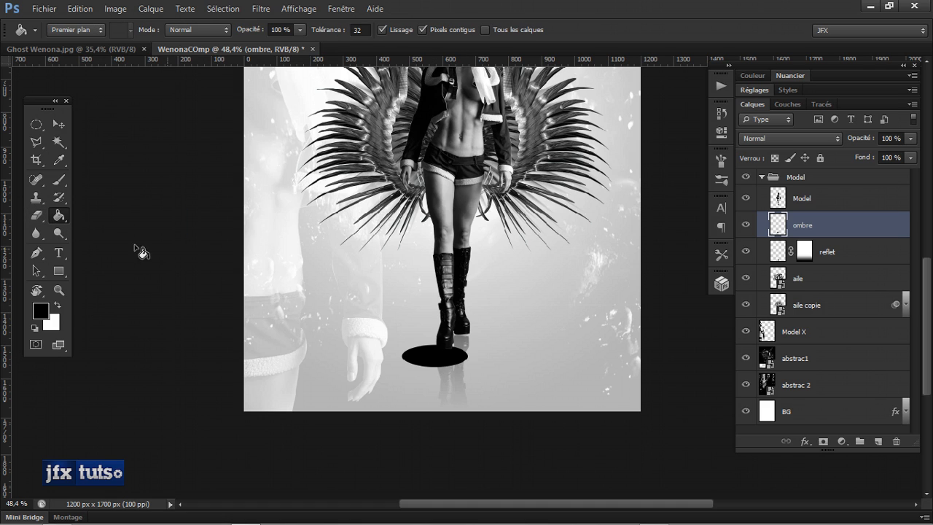
# Move the black ellipse directly under the boots and soften it with a Gaussian Blur of 14.1 pixels radius.
pyautogui.press('v')
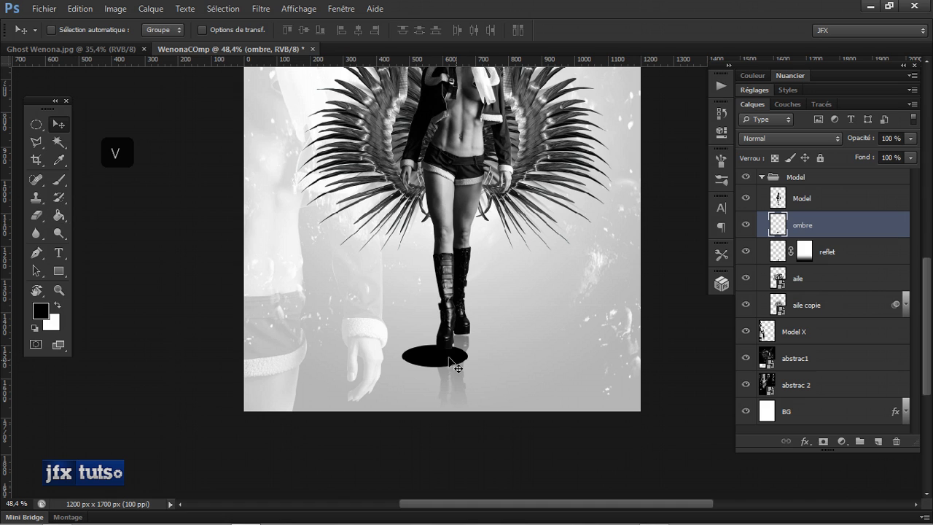
pyautogui.moveTo(438, 362)
pyautogui.mouseDown()
pyautogui.moveTo(460, 355)
pyautogui.moveTo(452, 362)
pyautogui.mouseUp()
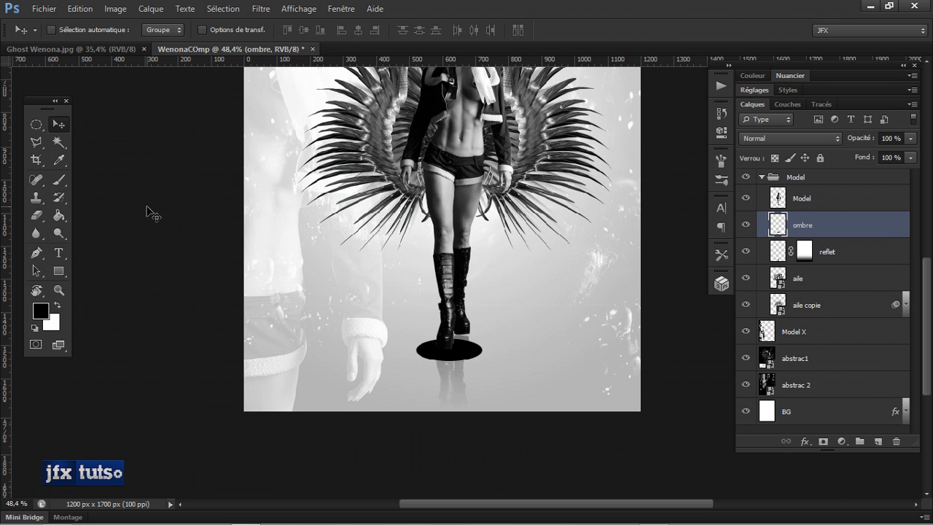
pyautogui.press('alt')
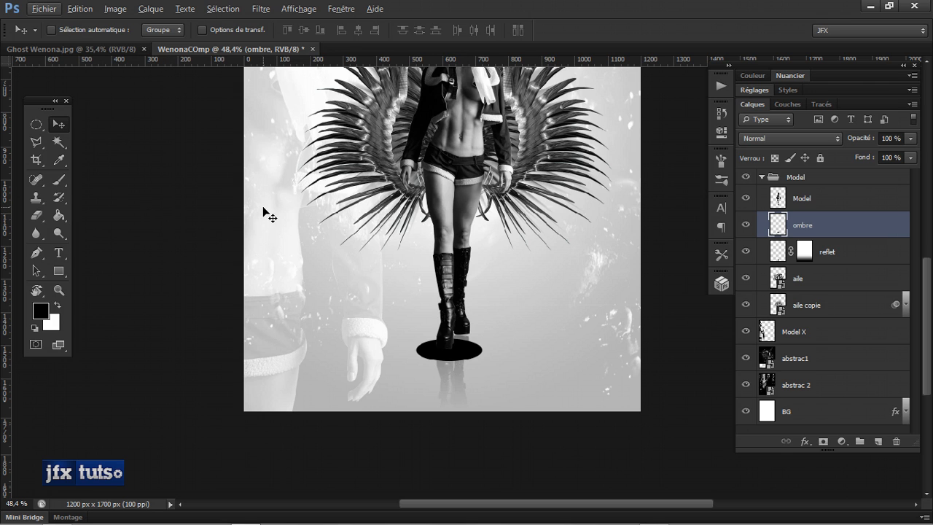
pyautogui.press('r')
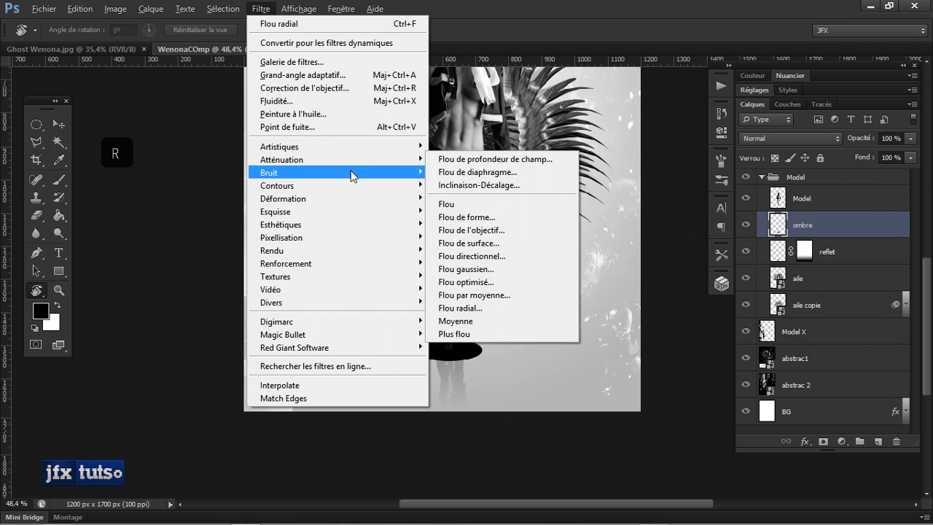
pyautogui.moveTo(370, 159)
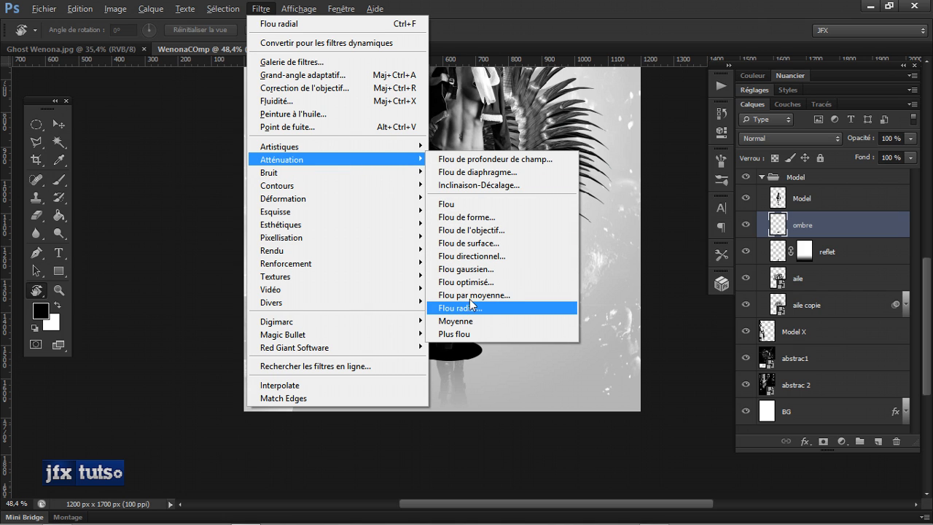
pyautogui.click(467, 269)
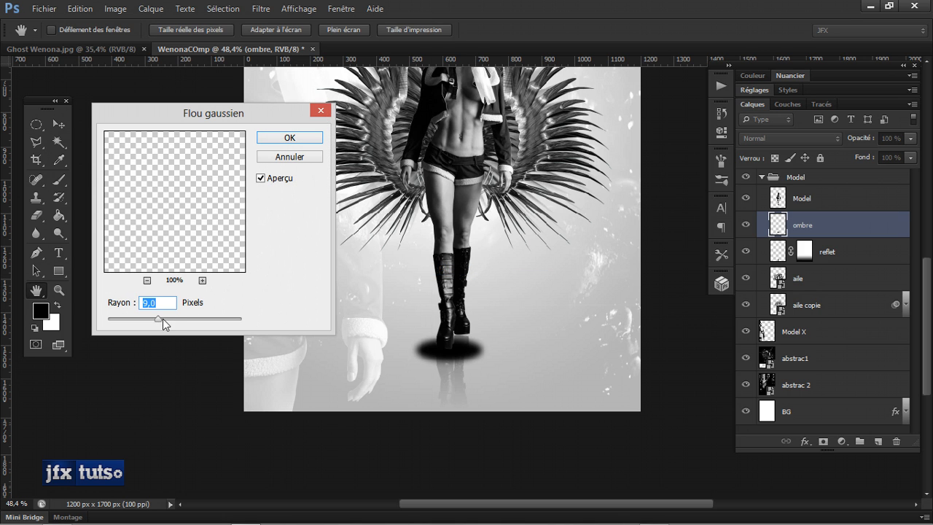
pyautogui.moveTo(172, 320); pyautogui.dragTo(172, 321)
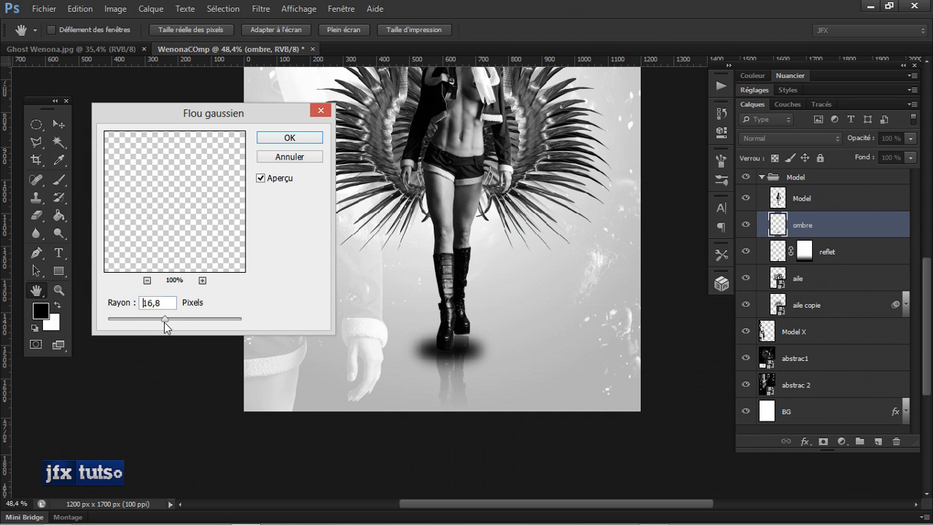
pyautogui.moveTo(162, 322); pyautogui.dragTo(162, 324)
pyautogui.moveTo(162, 322); pyautogui.dragTo(164, 321)
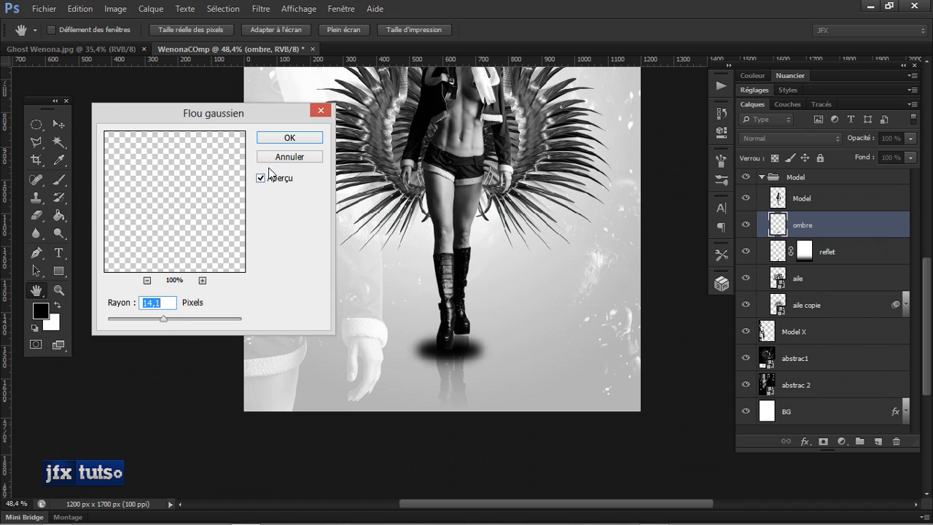
pyautogui.click(317, 137)
pyautogui.press('r')
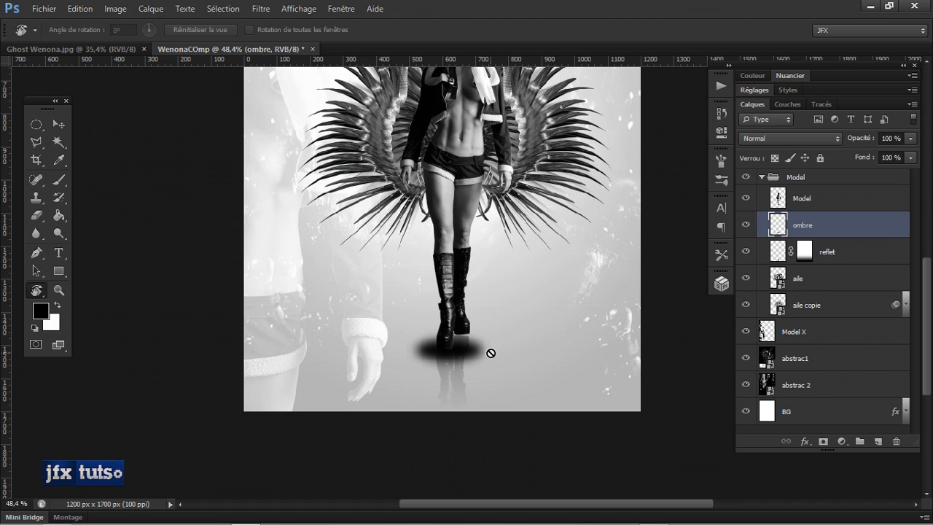
# Set the ombre layer's opacity to 75 % and shift the shadow slightly right to sit under both boots.
pyautogui.press('v')
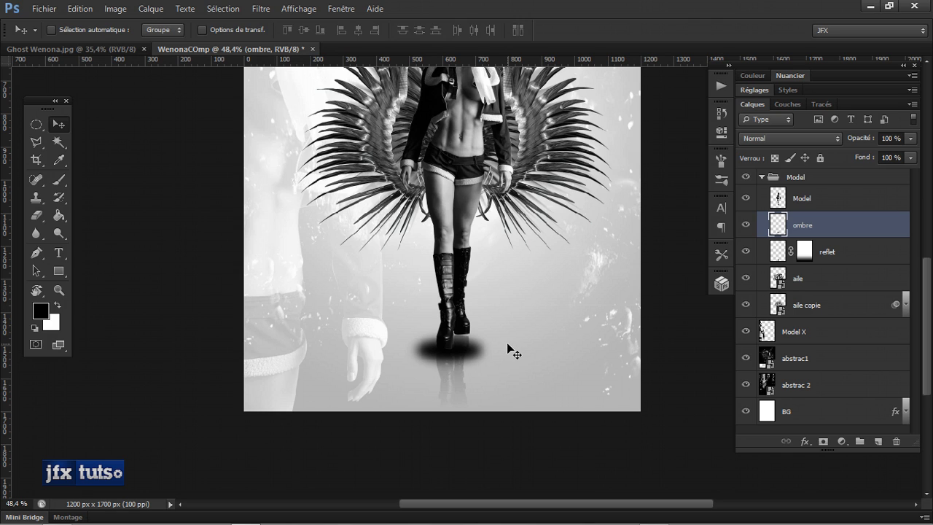
pyautogui.press('KP_7')
pyautogui.press('KP_5')
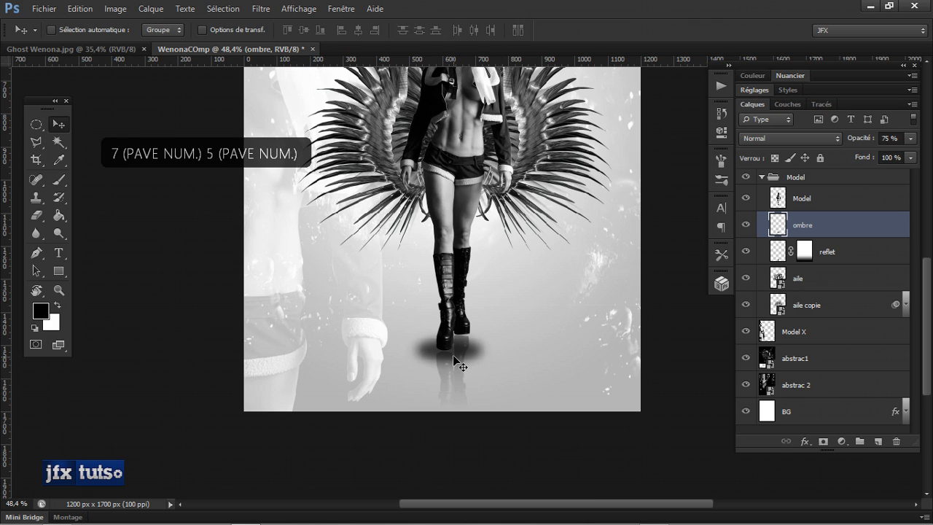
pyautogui.moveTo(453, 356); pyautogui.dragTo(460, 351)
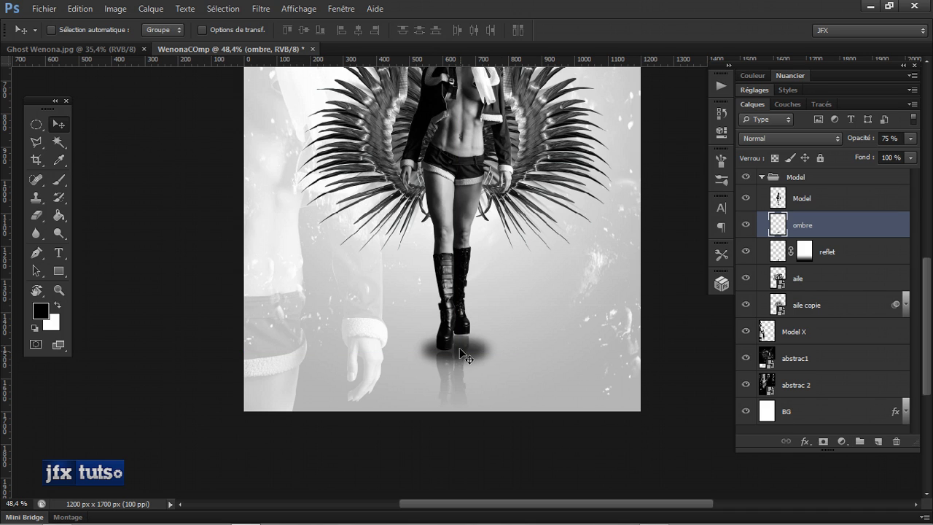
# Create a new layer named smoke above the Model layer inside the Model group.
pyautogui.click(762, 178)
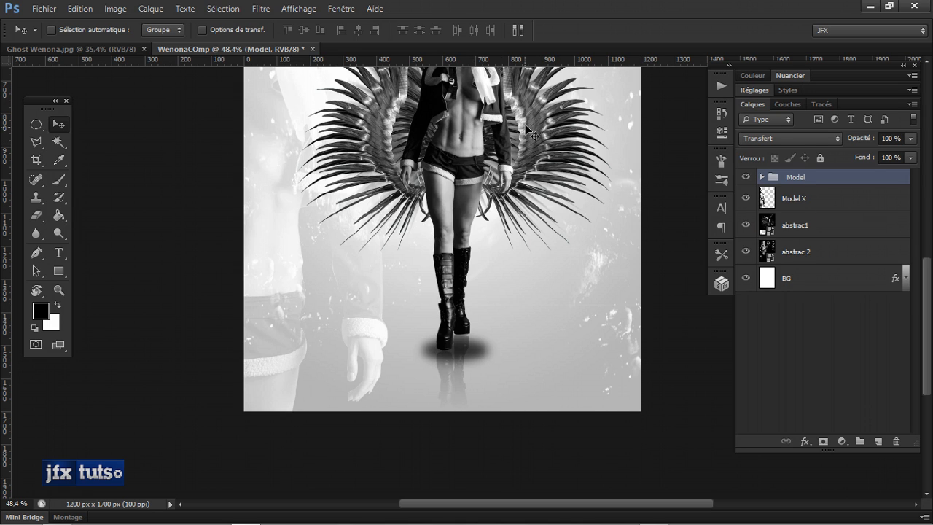
pyautogui.press('space')
pyautogui.moveTo(528, 131); pyautogui.dragTo(511, 227)
pyautogui.scroll(-3, 508, 246)
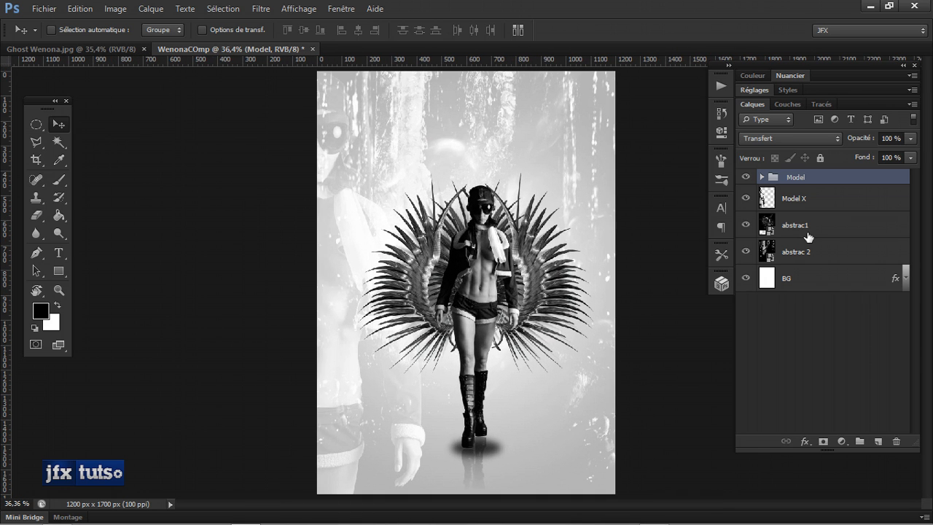
pyautogui.click(761, 177)
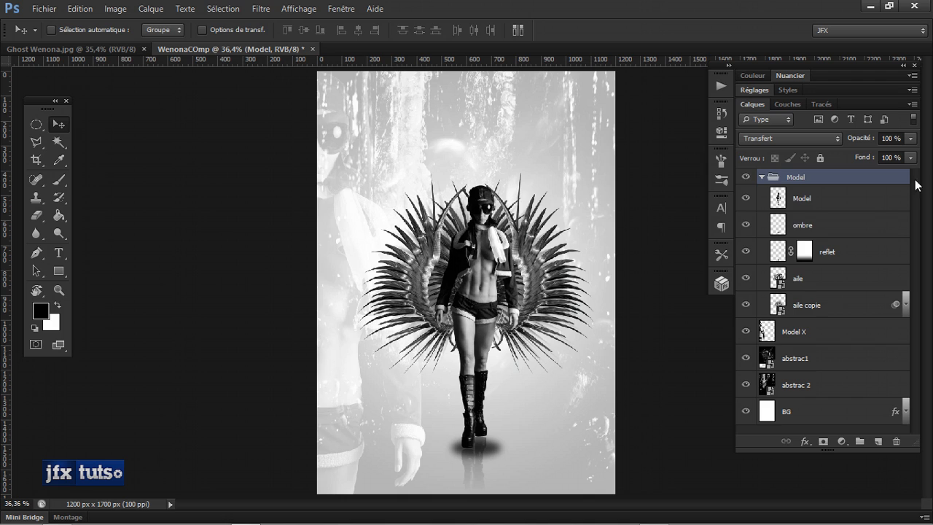
pyautogui.click(817, 198)
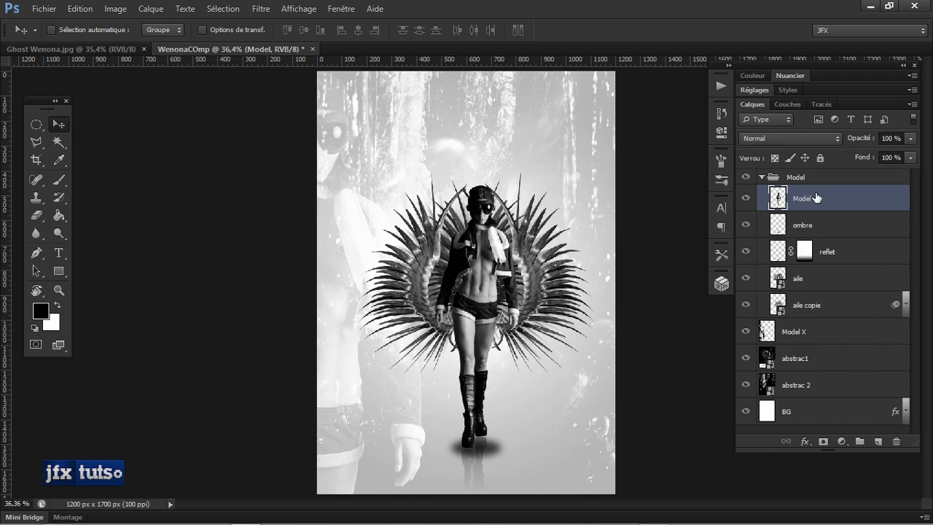
pyautogui.click(878, 442)
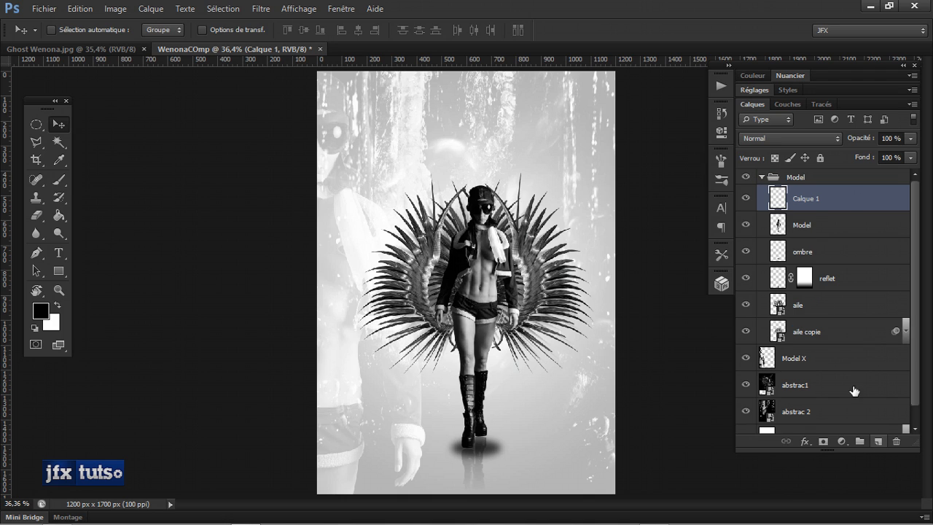
pyautogui.doubleClick(807, 202)
pyautogui.write('smoke')
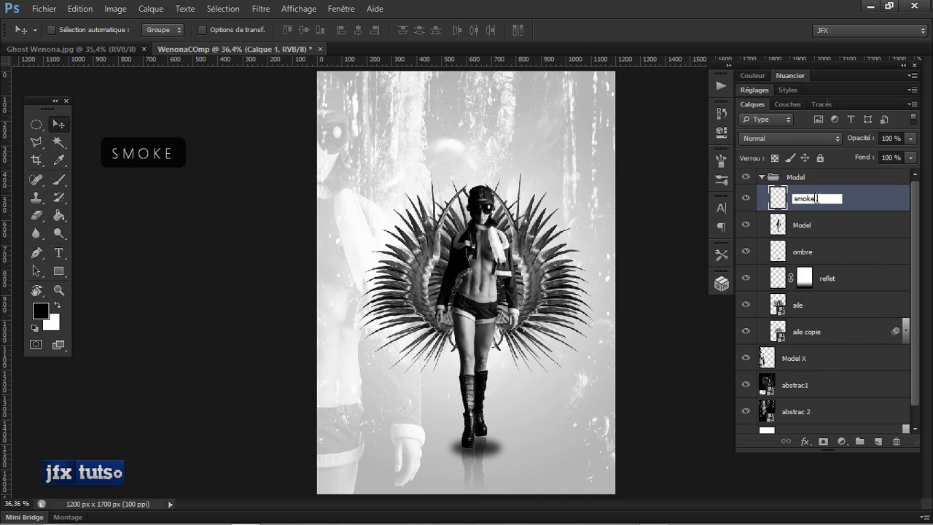
pyautogui.press('Return')
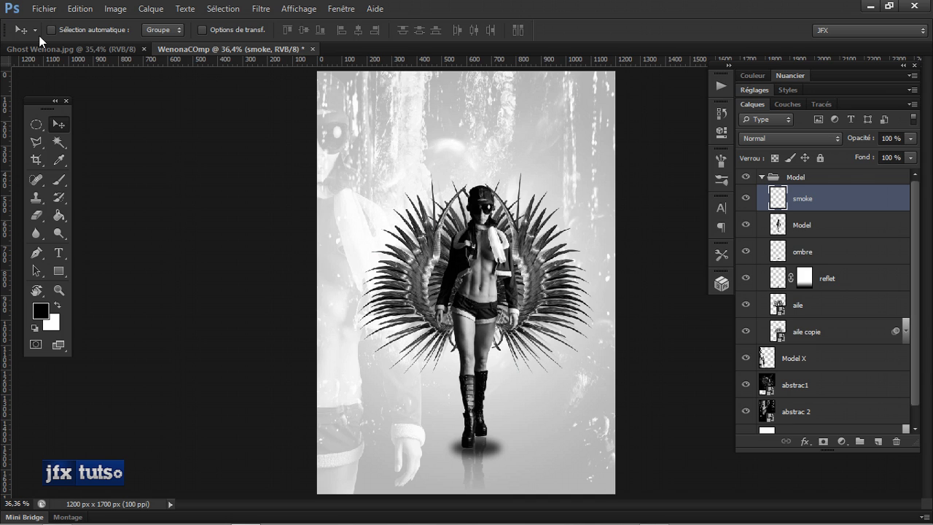
# Activate the Brush tool and open its brush preset picker.
pyautogui.click(64, 516)
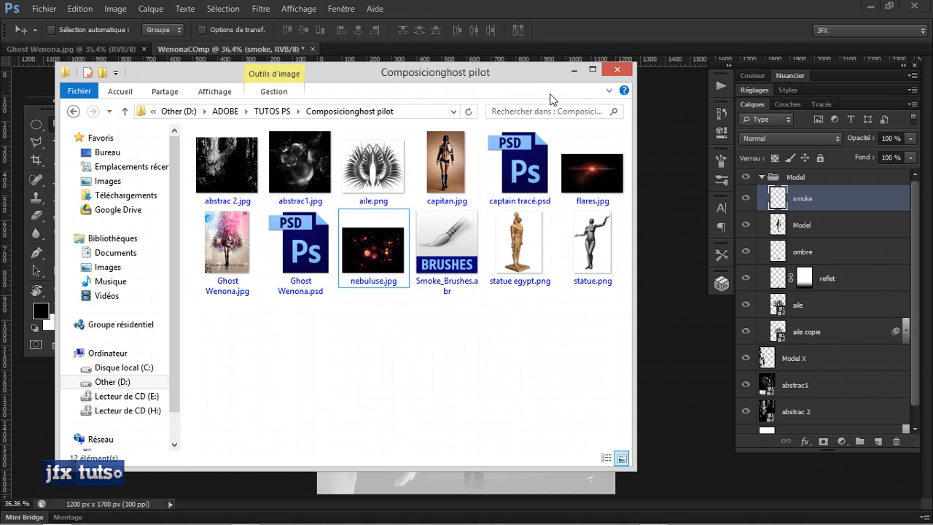
pyautogui.click(574, 70)
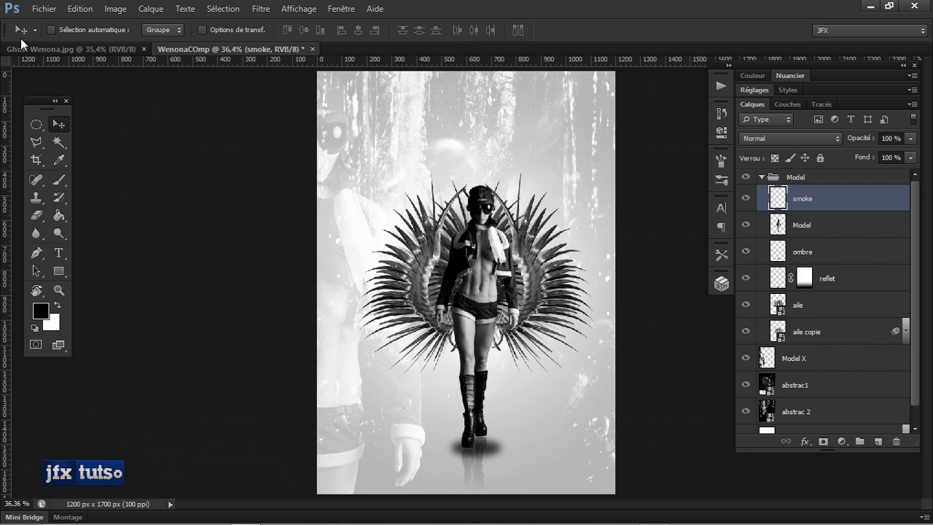
pyautogui.press('b')
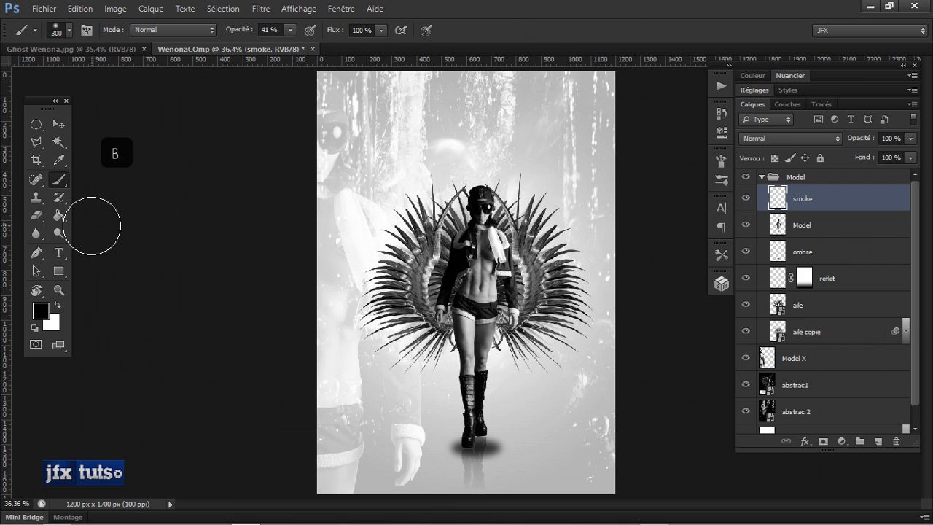
pyautogui.rightClick(62, 186)
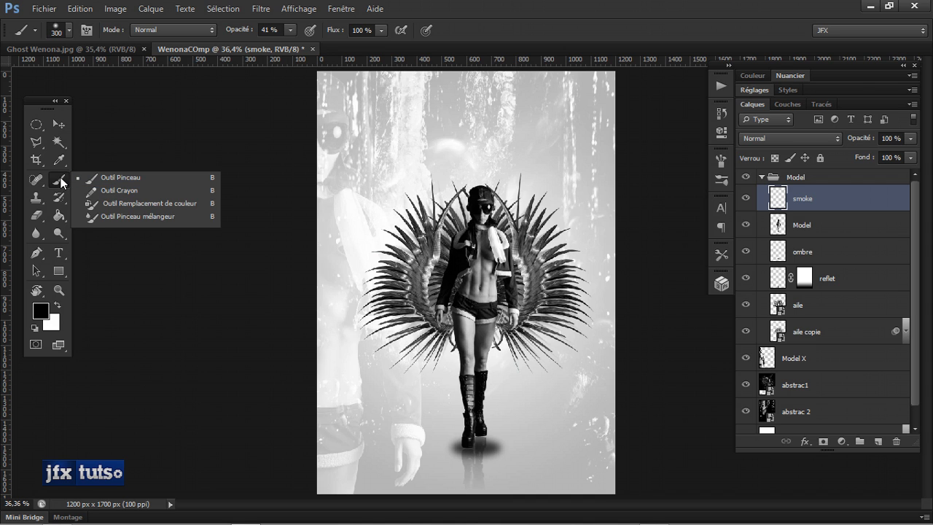
pyautogui.click(70, 33)
pyautogui.click(71, 34)
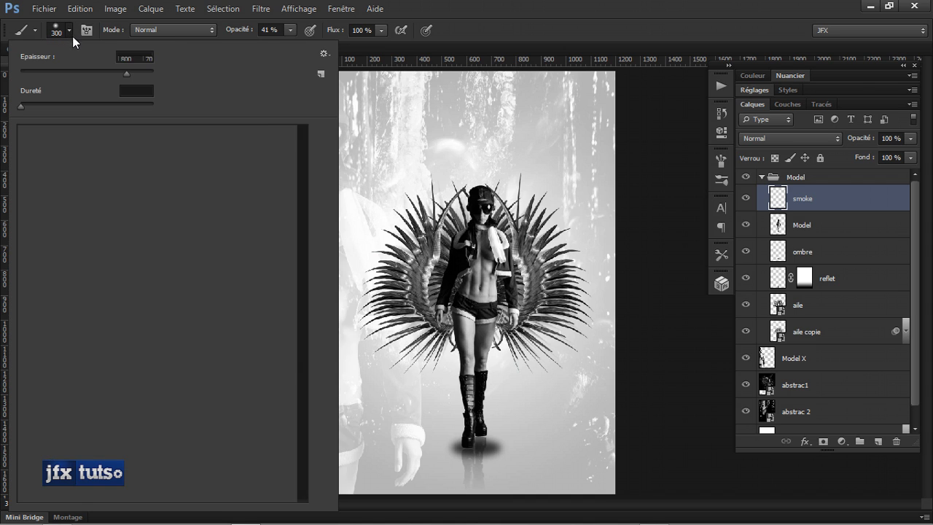
pyautogui.click(324, 53)
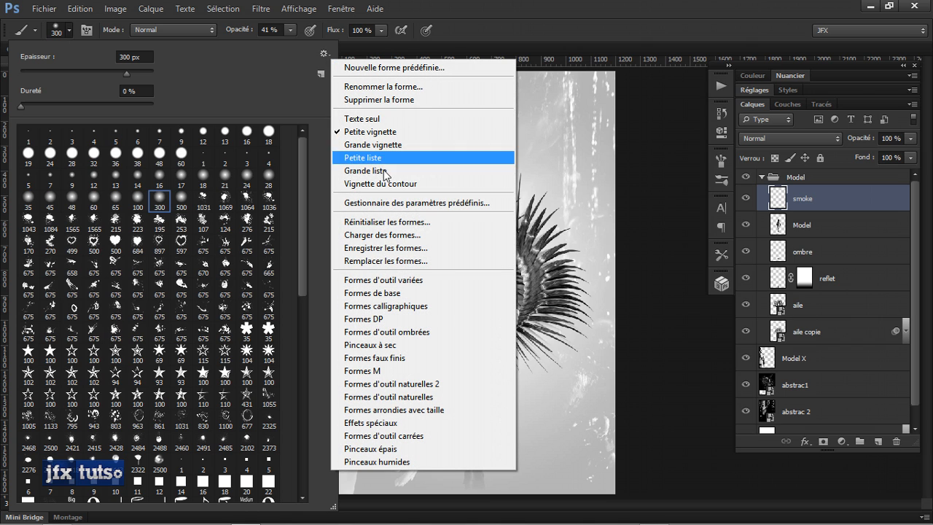
pyautogui.click(381, 235)
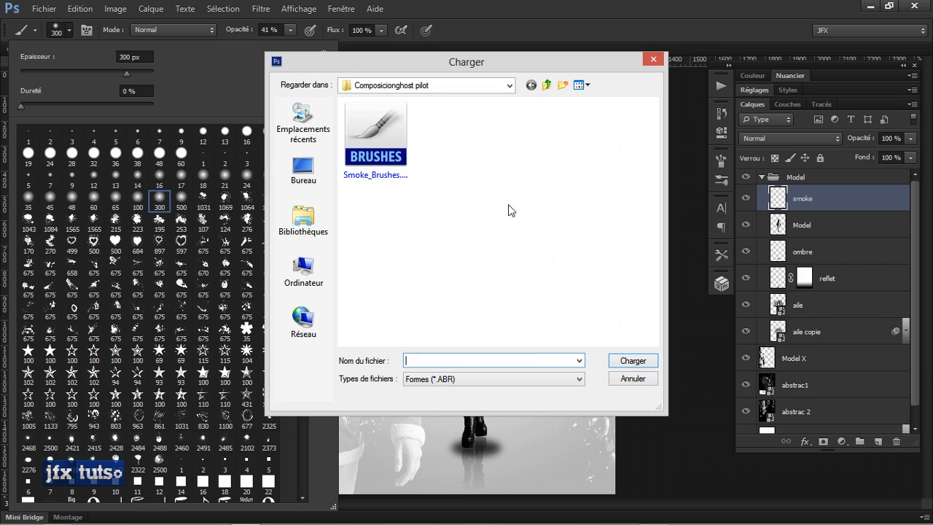
pyautogui.click(375, 139)
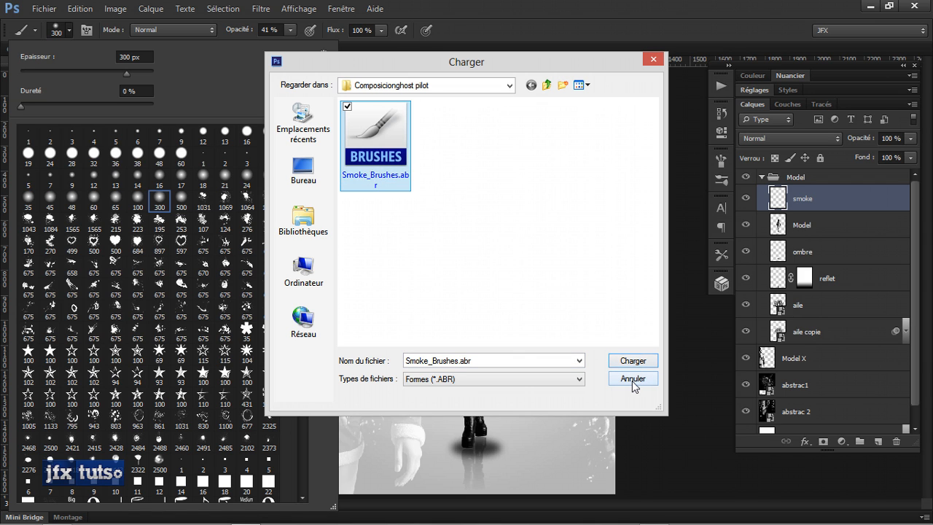
pyautogui.click(632, 379)
pyautogui.moveTo(299, 209)
pyautogui.mouseDown()
pyautogui.moveTo(293, 384)
pyautogui.moveTo(232, 460)
pyautogui.mouseUp()
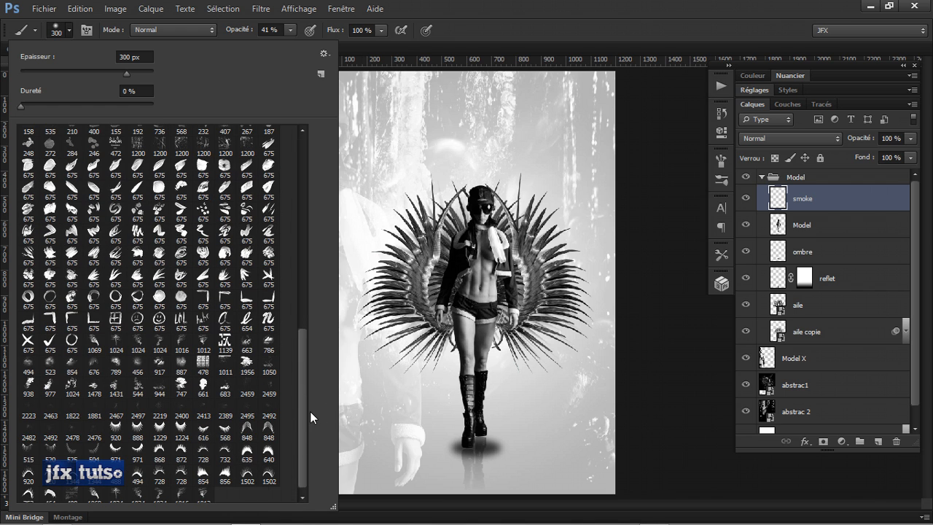
pyautogui.scroll(-1, 300, 417)
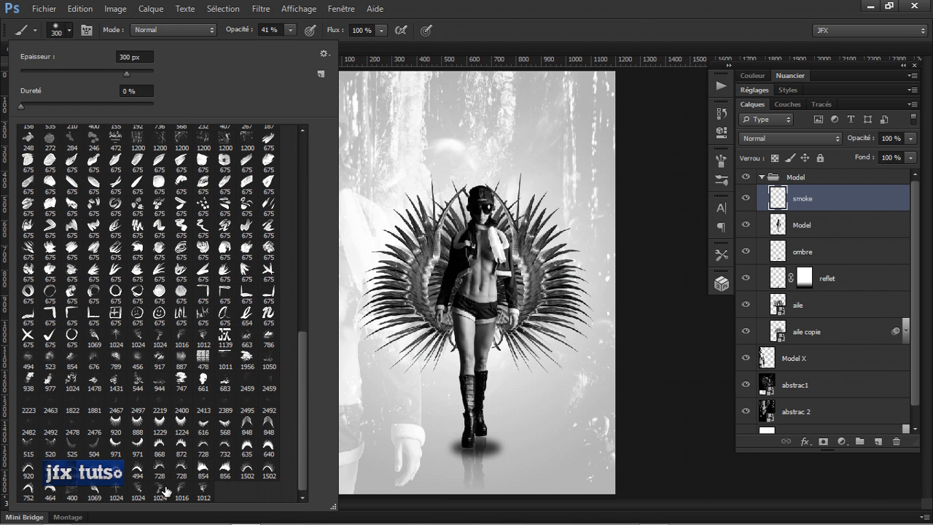
pyautogui.click(325, 55)
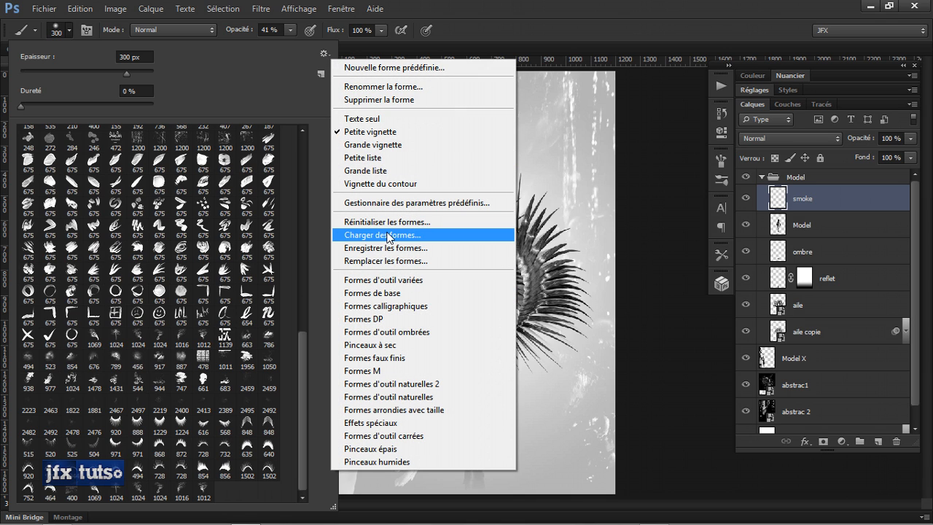
pyautogui.click(423, 261)
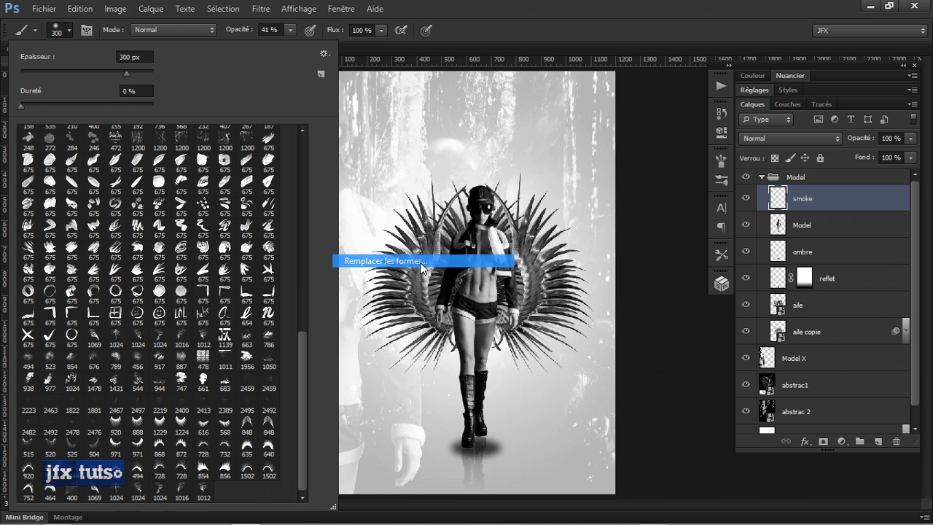
pyautogui.click(400, 142)
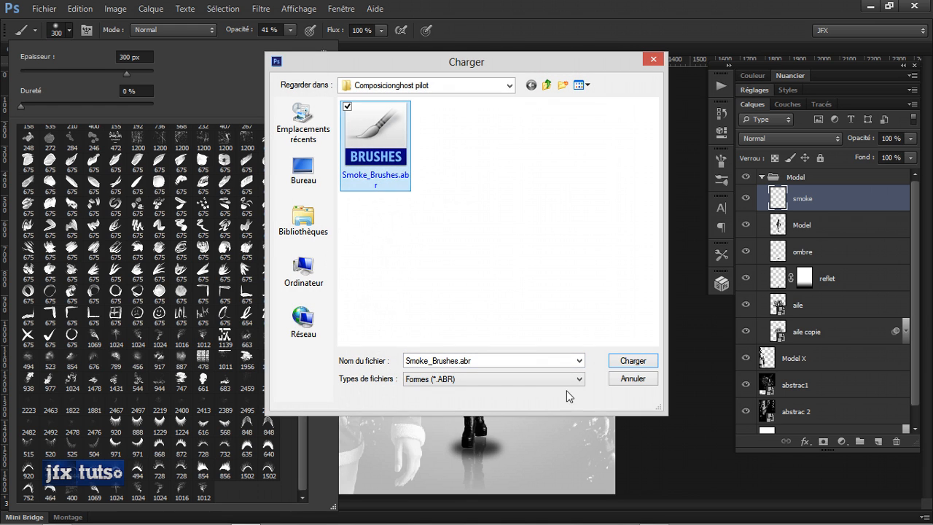
pyautogui.click(634, 382)
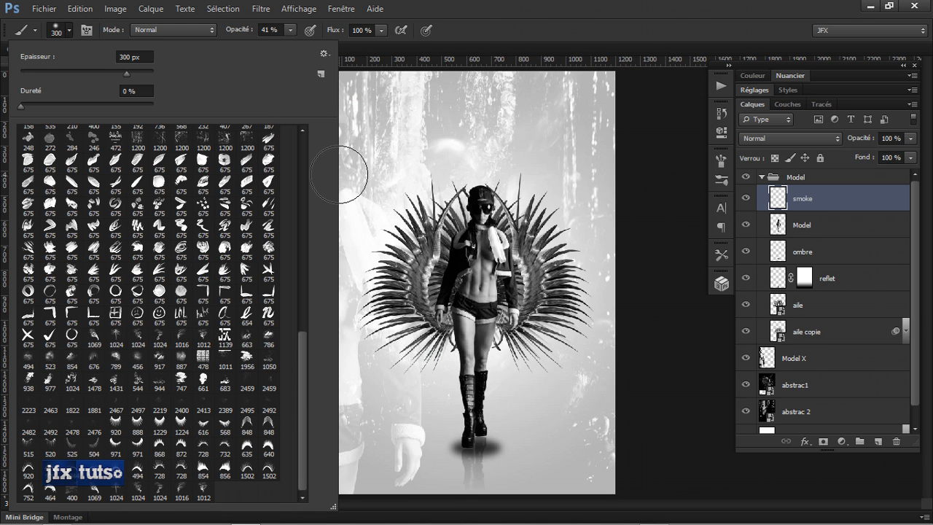
# Pick the first of the 1024 px smoke brushes near the end of the presets and set its size to 1289 px.
pyautogui.moveTo(302, 393); pyautogui.dragTo(302, 257)
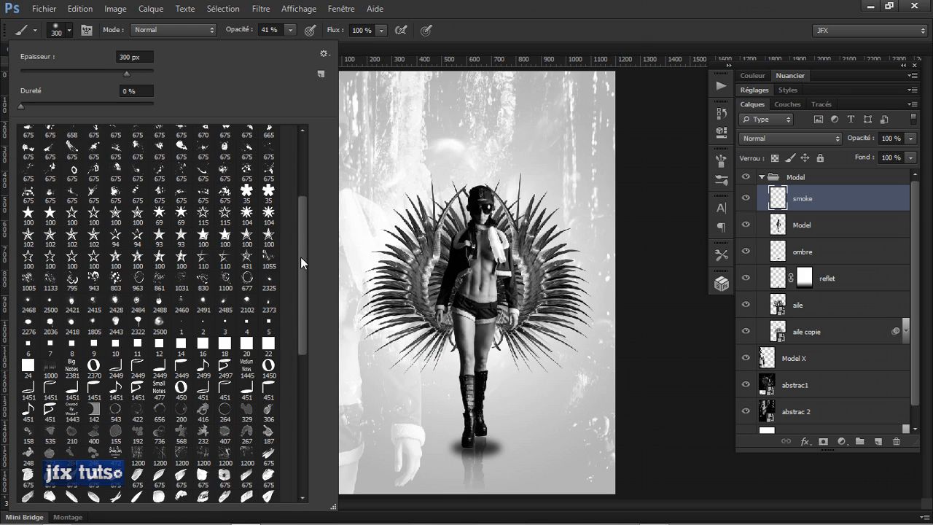
pyautogui.moveTo(300, 218); pyautogui.dragTo(304, 341)
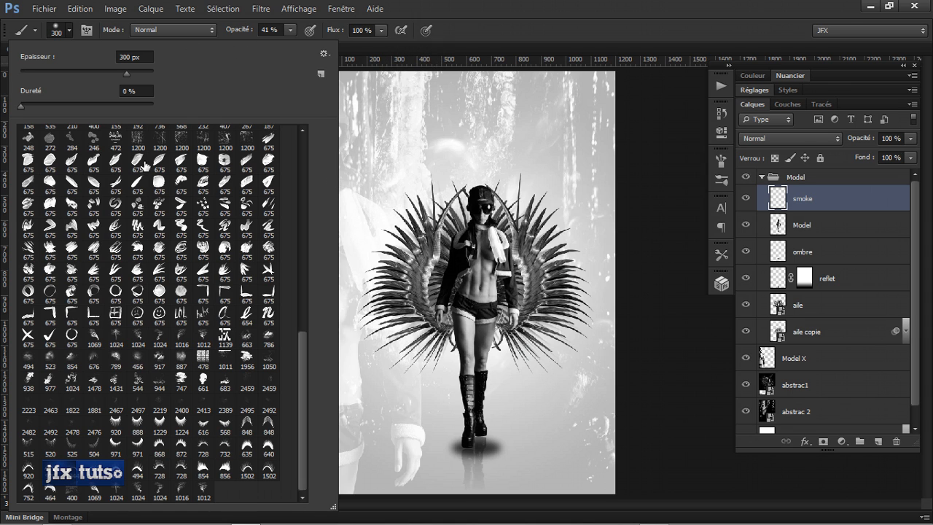
pyautogui.click(118, 491)
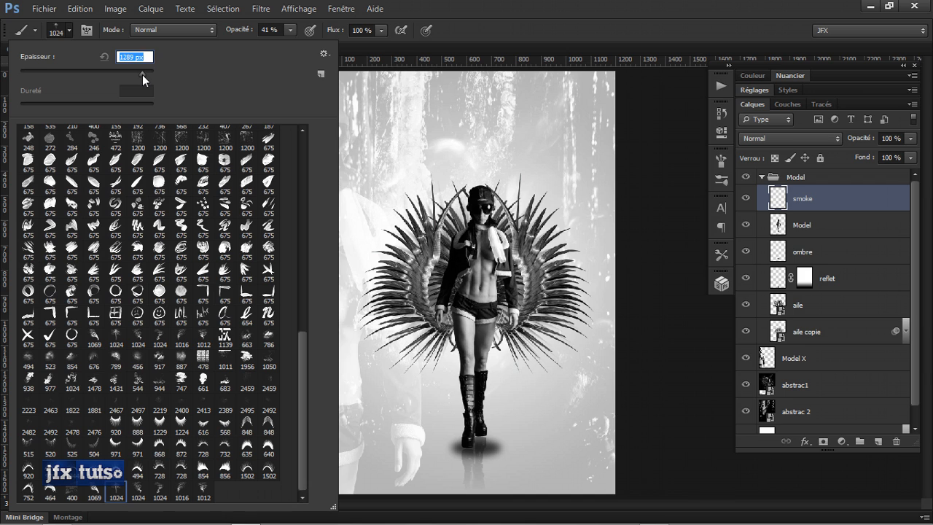
pyautogui.click(494, 44)
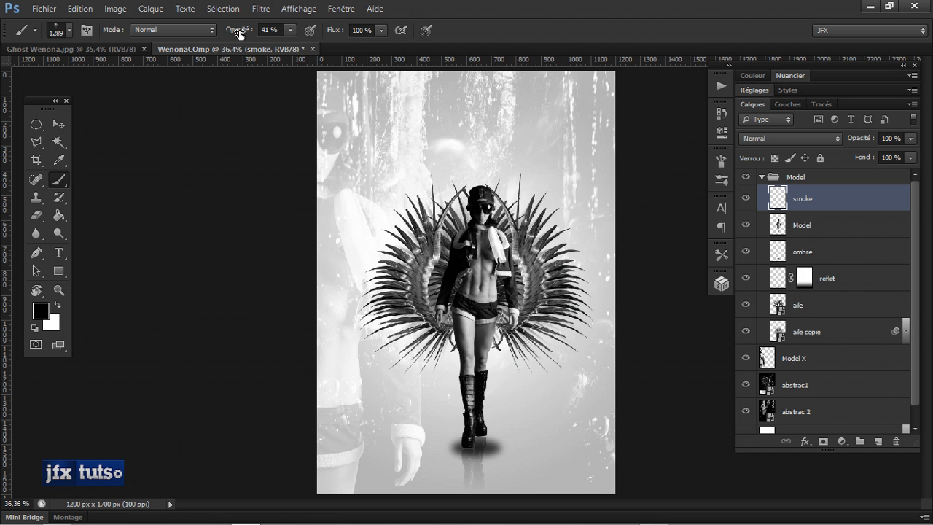
# Set the brush opacity to 100 % and stamp black smoke rising above the pilot's head on the smoke layer.
pyautogui.moveTo(239, 35); pyautogui.dragTo(339, 33)
pyautogui.scroll(-2, 470, 233)
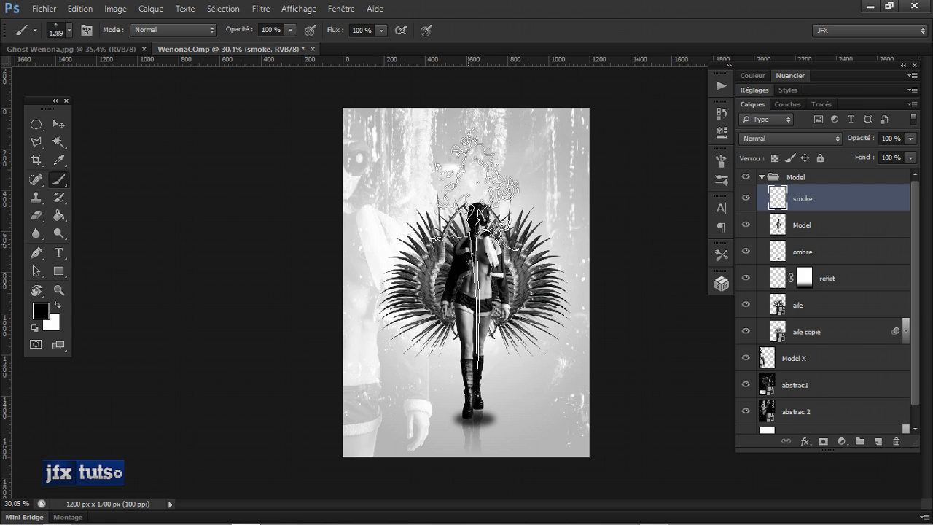
pyautogui.click(474, 249)
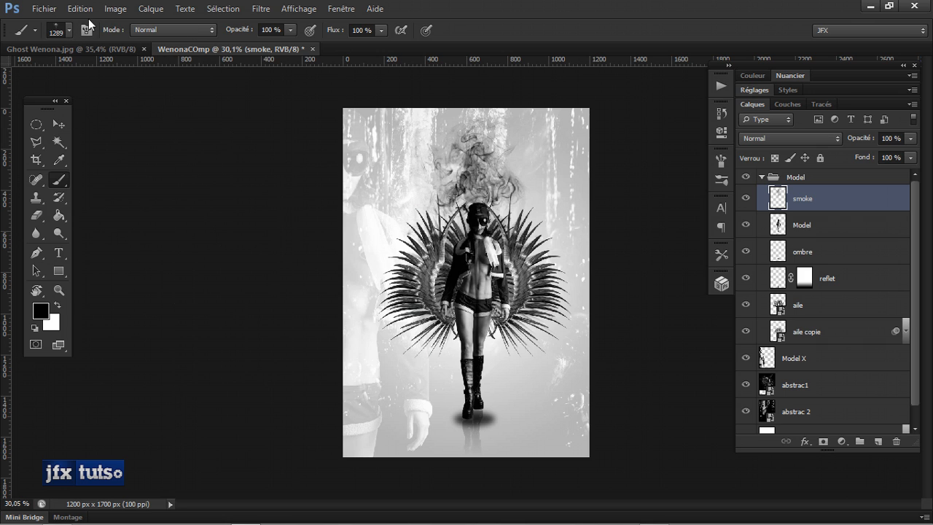
# Switch to the third 1024 px smoke brush and stamp black smoke over the pilot's body, slightly right of centre.
pyautogui.click(70, 31)
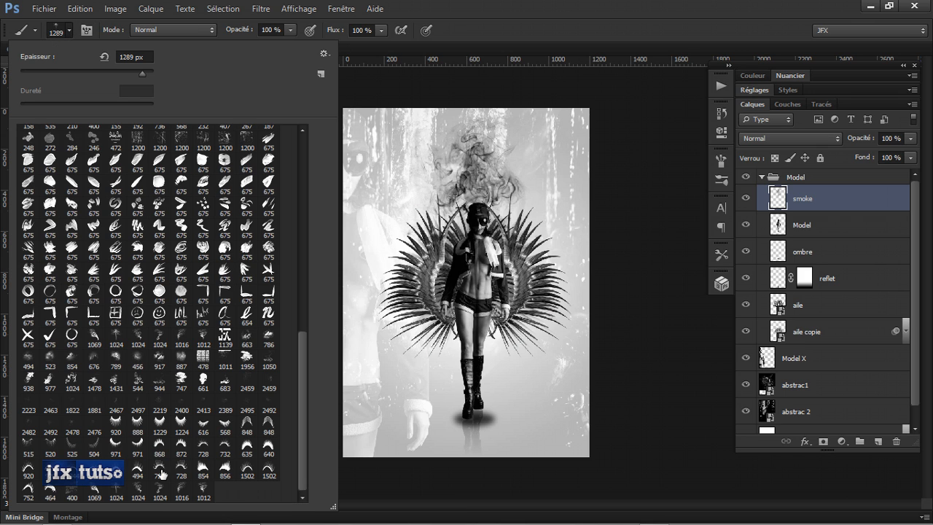
pyautogui.click(139, 493)
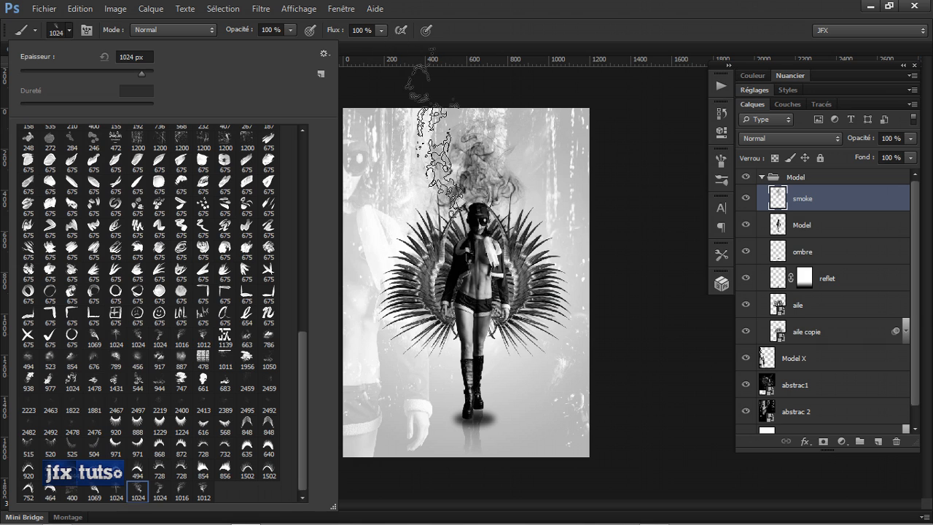
pyautogui.click(476, 4)
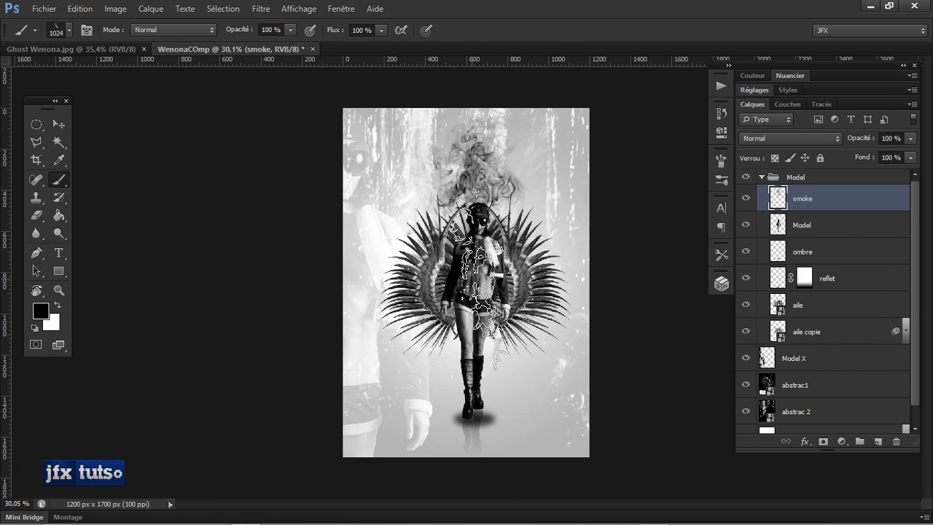
pyautogui.press(';')
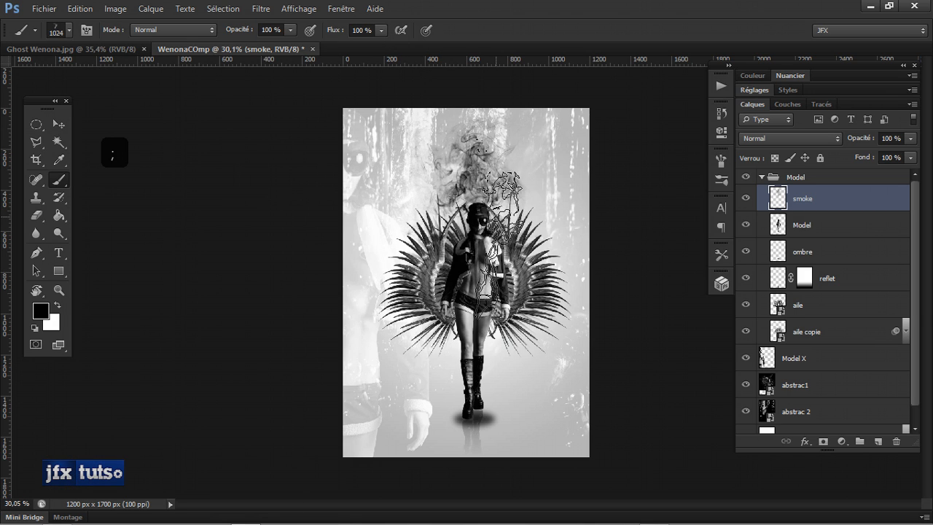
pyautogui.click(499, 244)
pyautogui.click(492, 262)
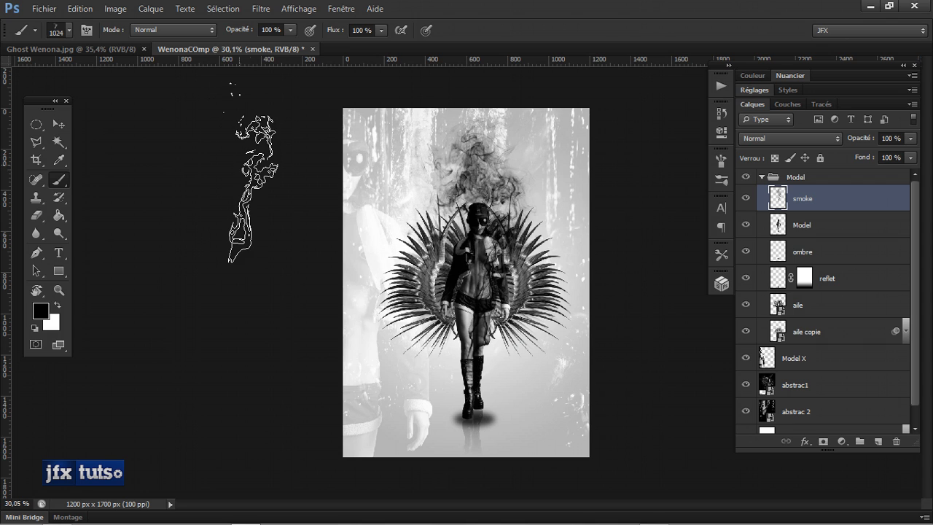
# Switch to the 1012 px smoke brush, rotate its tip angle and enlarge the brush to 1100 px.
pyautogui.press(';')
pyautogui.press(';')
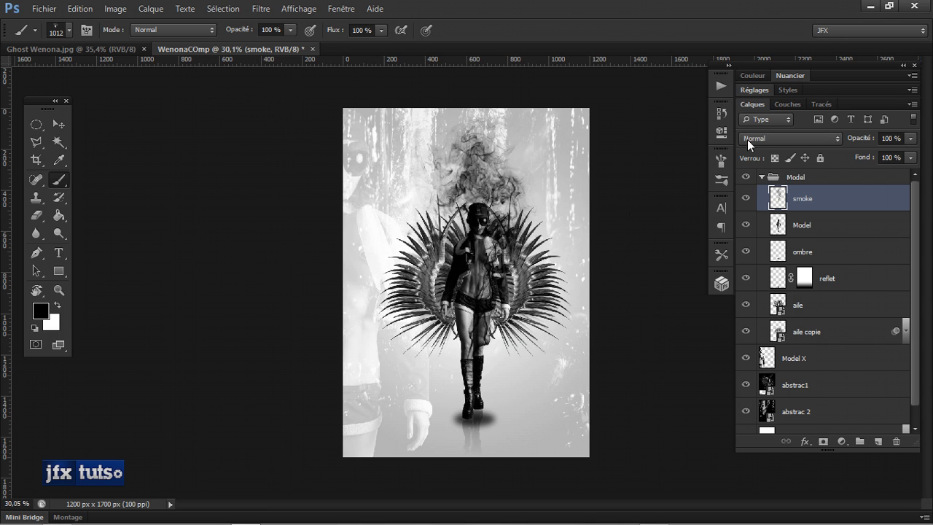
pyautogui.click(723, 164)
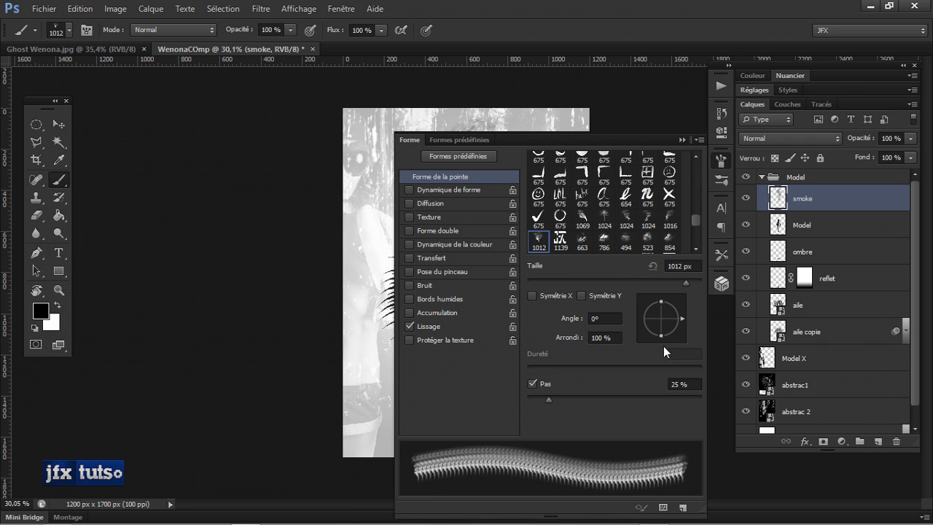
pyautogui.moveTo(681, 318); pyautogui.dragTo(681, 314)
pyautogui.click(682, 140)
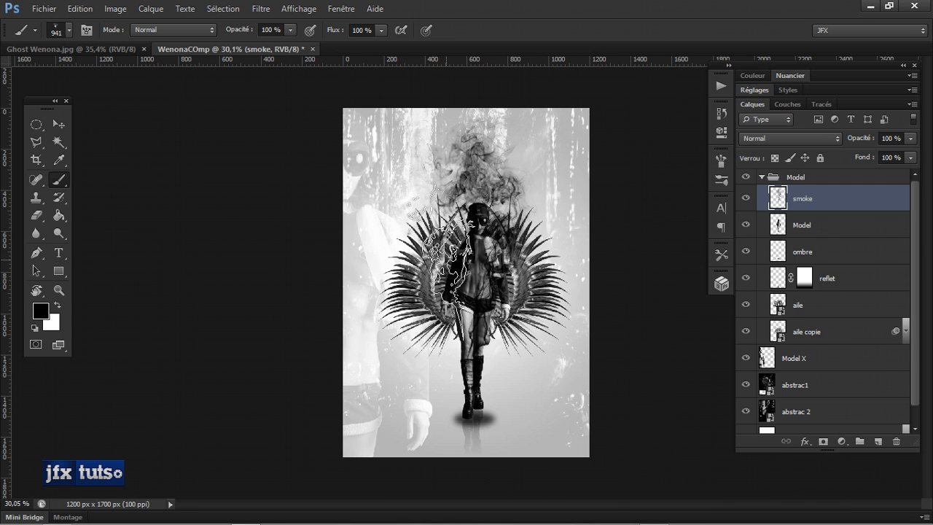
pyautogui.press(']')
pyautogui.press(']')
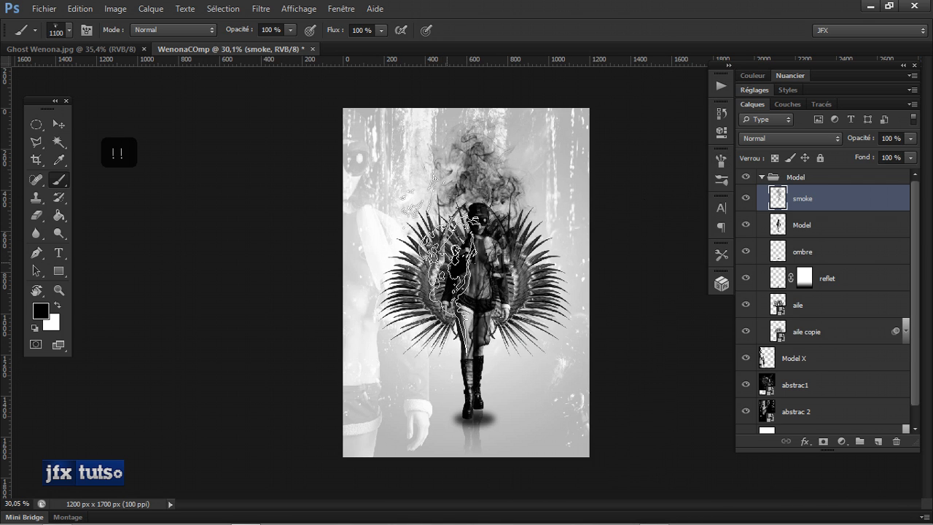
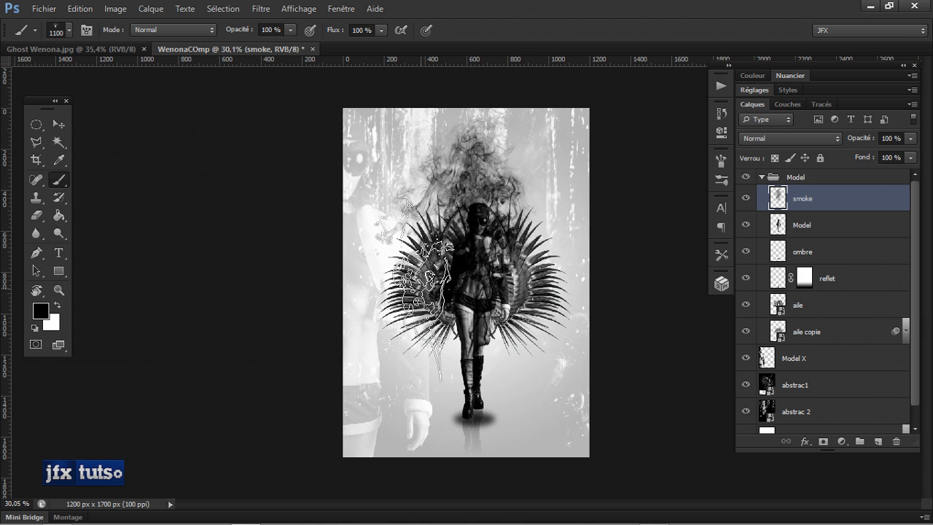
# Choose a smoke brush tip and stamp black smoke over the left wing beside the model's arm on the smoke layer.
pyautogui.press('[')
pyautogui.press('[')
pyautogui.press(']')
pyautogui.press(']')
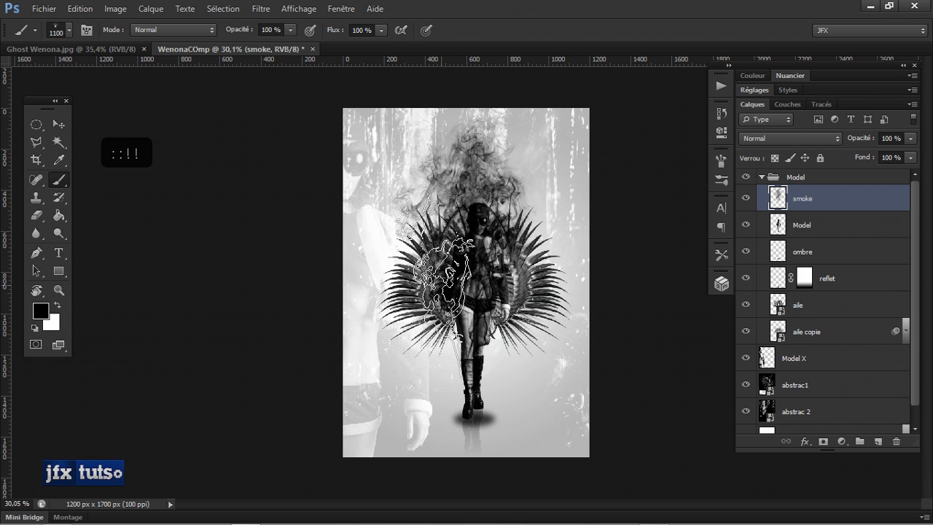
pyautogui.press(';')
pyautogui.press(';')
pyautogui.press(',')
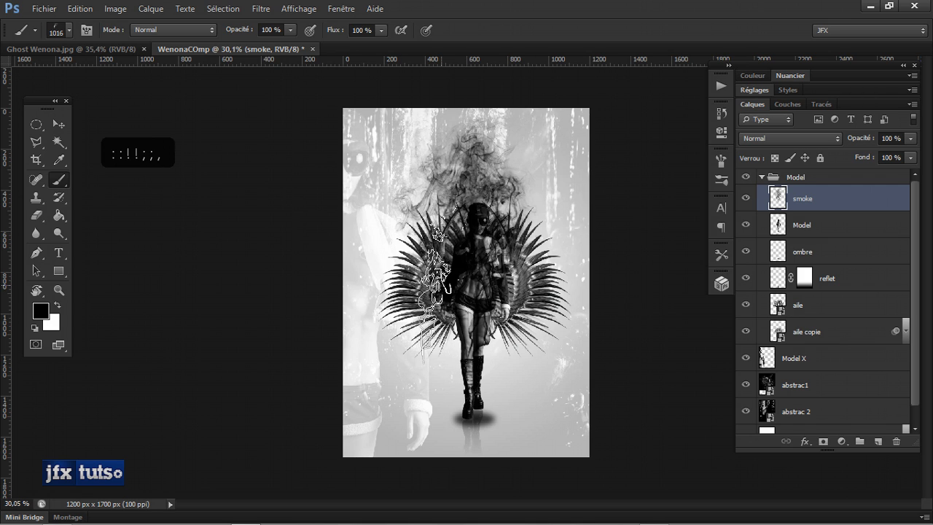
pyautogui.press(',')
pyautogui.click(441, 285)
# Rotate the smoke brush tip to about -24° and stamp smoke at 1118 px over the model's chest and the right wing.
pyautogui.press('!')
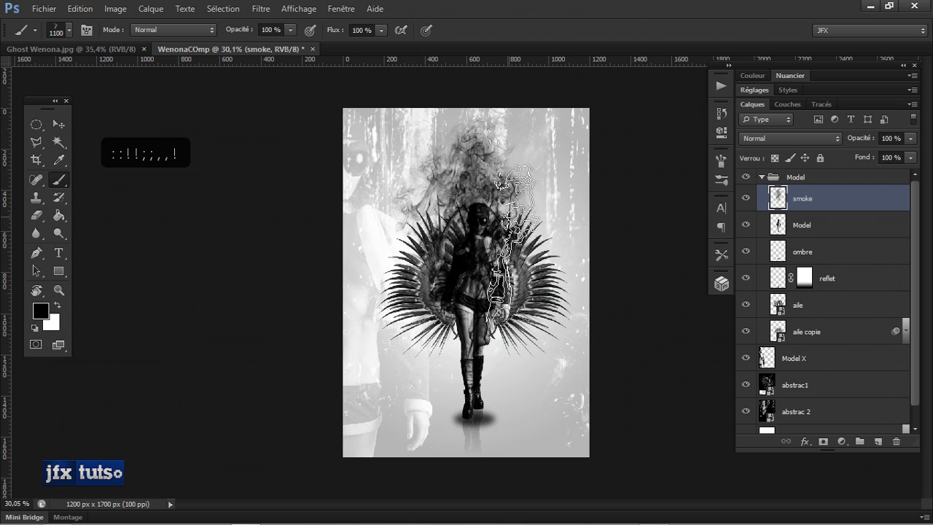
pyautogui.press('!')
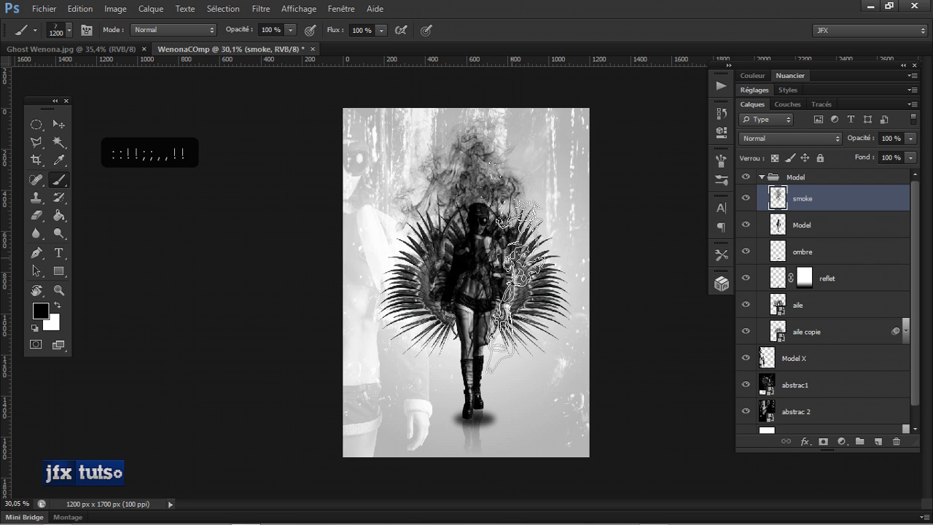
pyautogui.click(726, 162)
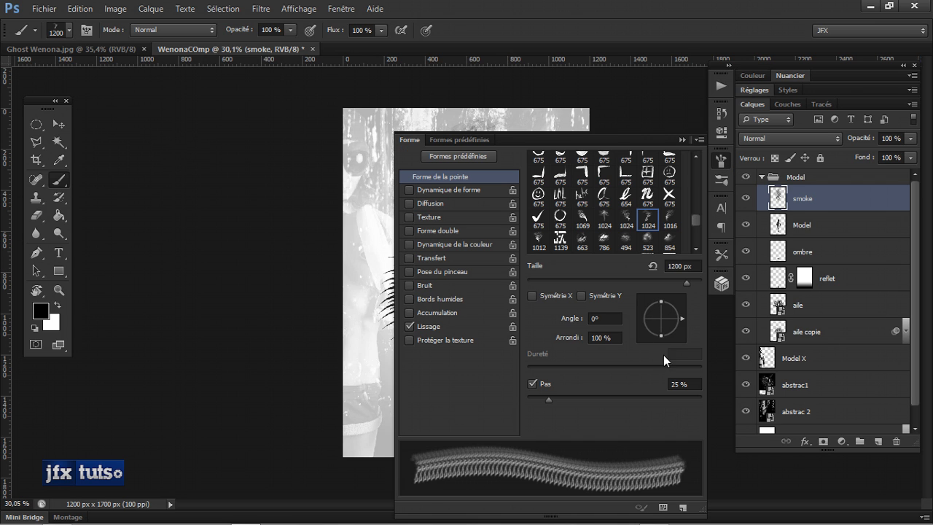
pyautogui.moveTo(682, 323); pyautogui.dragTo(679, 325)
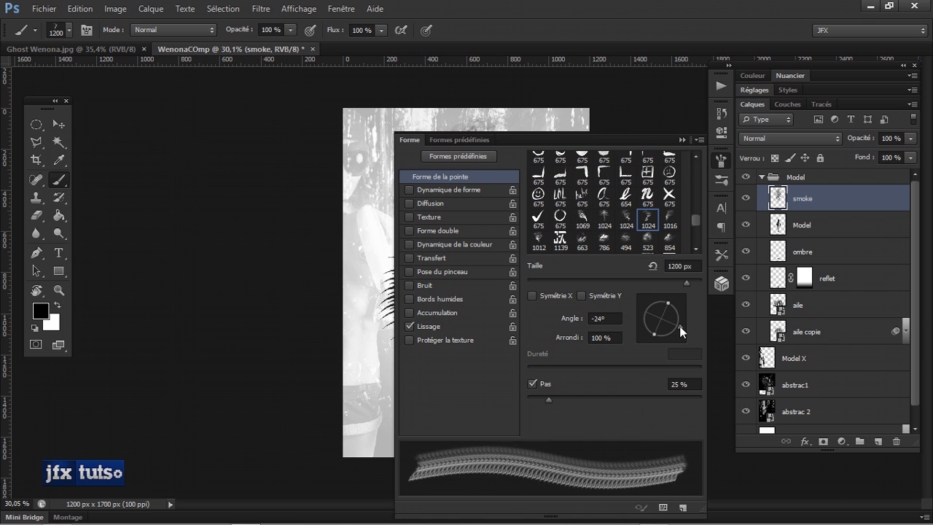
pyautogui.click(682, 139)
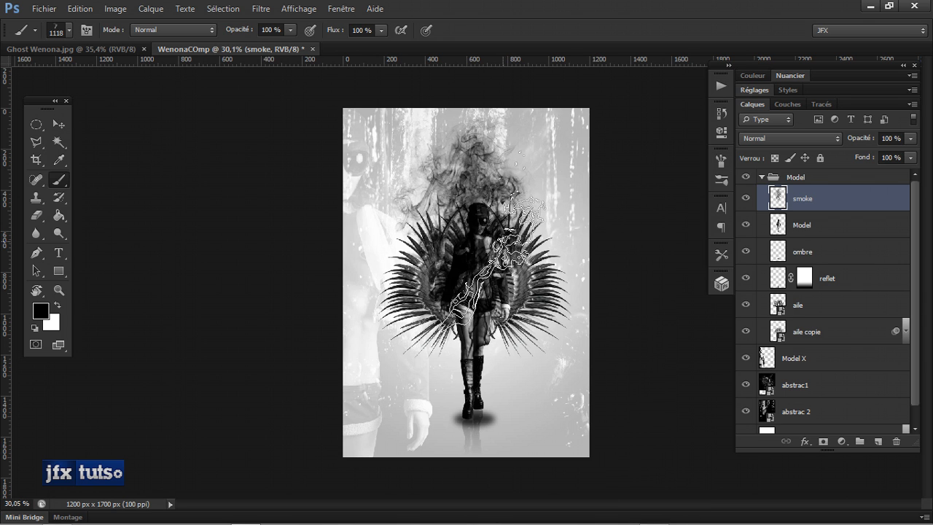
pyautogui.click(500, 245)
pyautogui.click(506, 237)
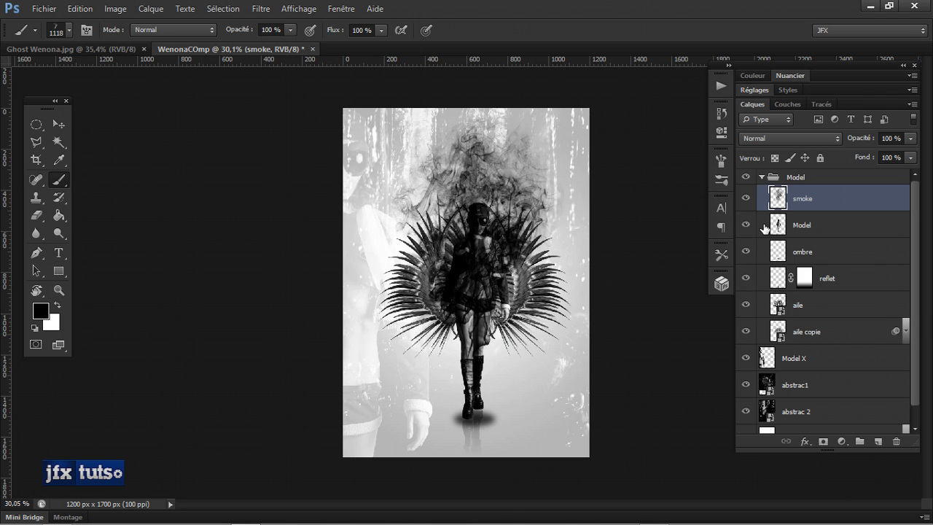
# Move the smoke layer directly below the Model layer and compare the image with and without the smoke.
pyautogui.press('v')
pyautogui.moveTo(828, 202); pyautogui.dragTo(822, 235)
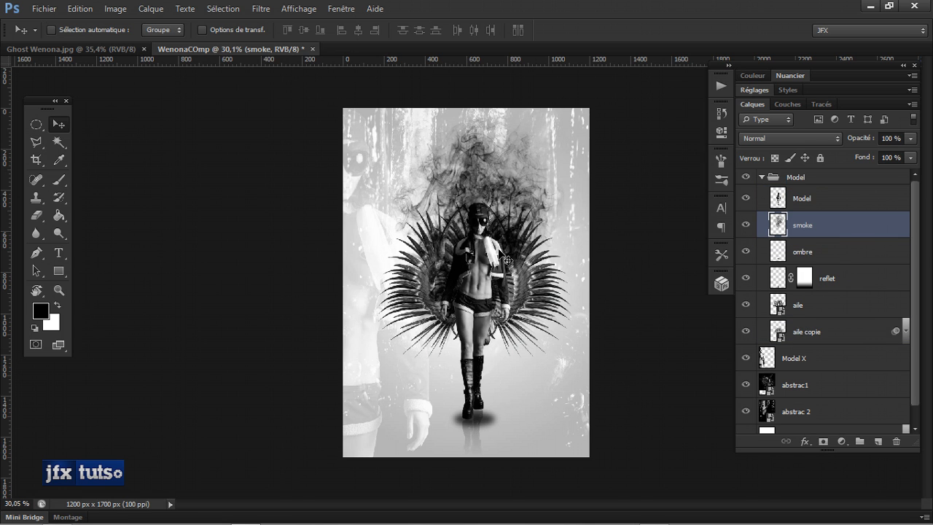
pyautogui.scroll(2, 504, 266)
pyautogui.scroll(3, 503, 271)
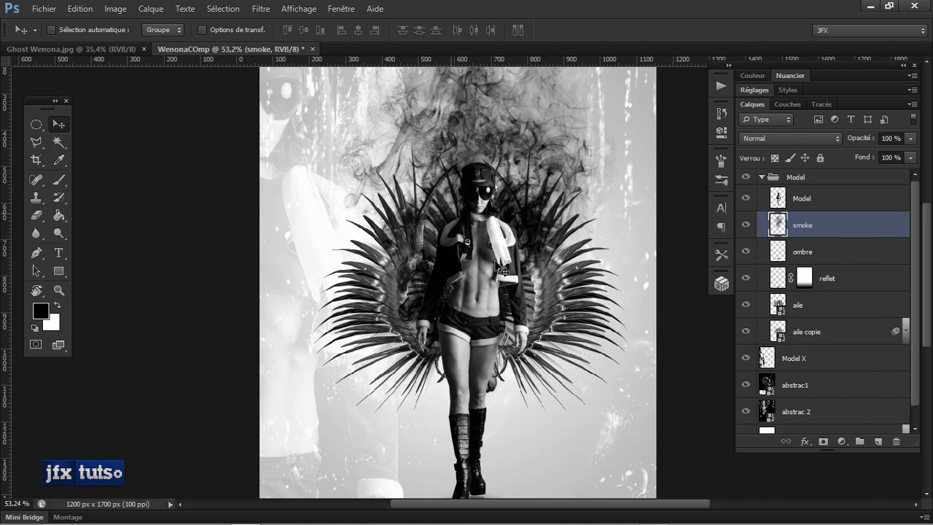
pyautogui.scroll(-1, 503, 271)
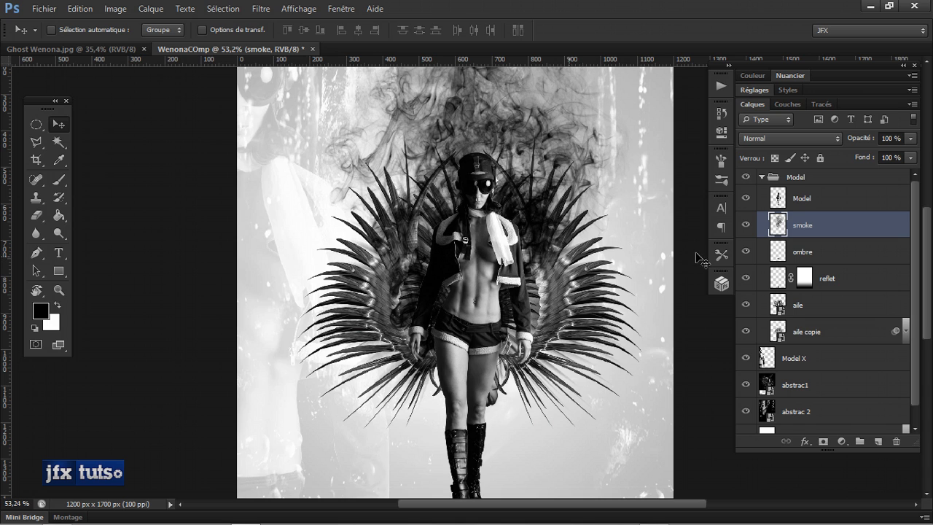
pyautogui.click(746, 226)
pyautogui.click(746, 225)
pyautogui.moveTo(814, 225)
pyautogui.mouseDown()
pyautogui.moveTo(812, 217)
pyautogui.moveTo(816, 313)
pyautogui.moveTo(809, 232)
pyautogui.mouseUp()
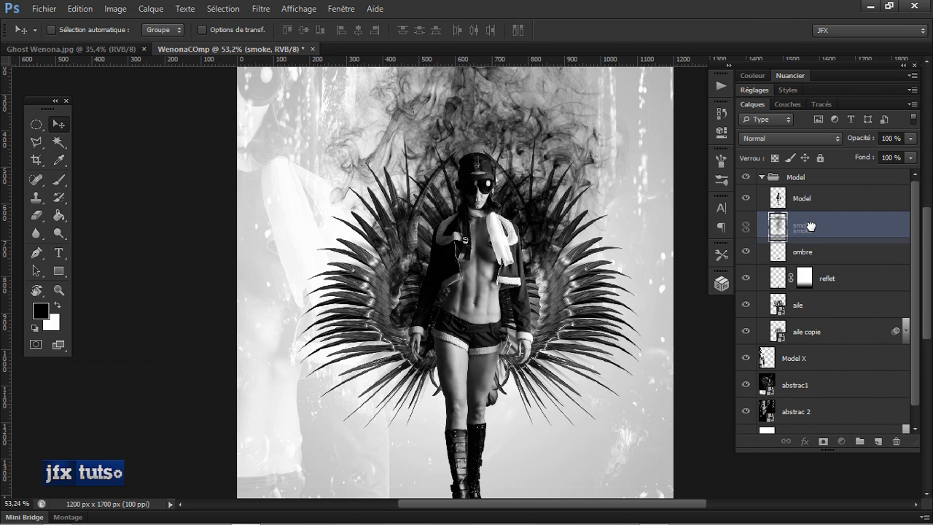
# Move the aile and aile copie layers together between the Model and smoke layers.
pyautogui.keyDown('shift'); pyautogui.click(829, 308); pyautogui.keyUp('shift')
pyautogui.click(823, 314)
pyautogui.keyDown('shift'); pyautogui.click(820, 334); pyautogui.keyUp('shift')
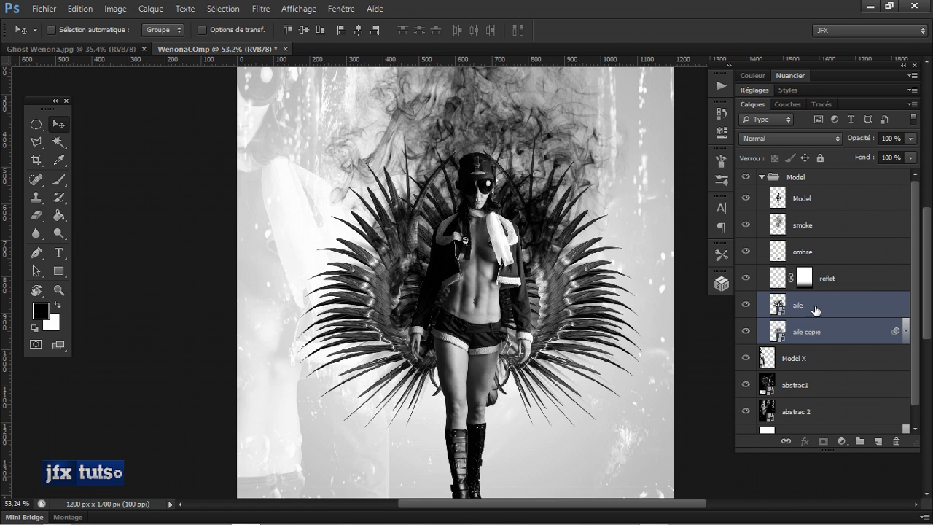
pyautogui.moveTo(816, 309); pyautogui.dragTo(802, 213)
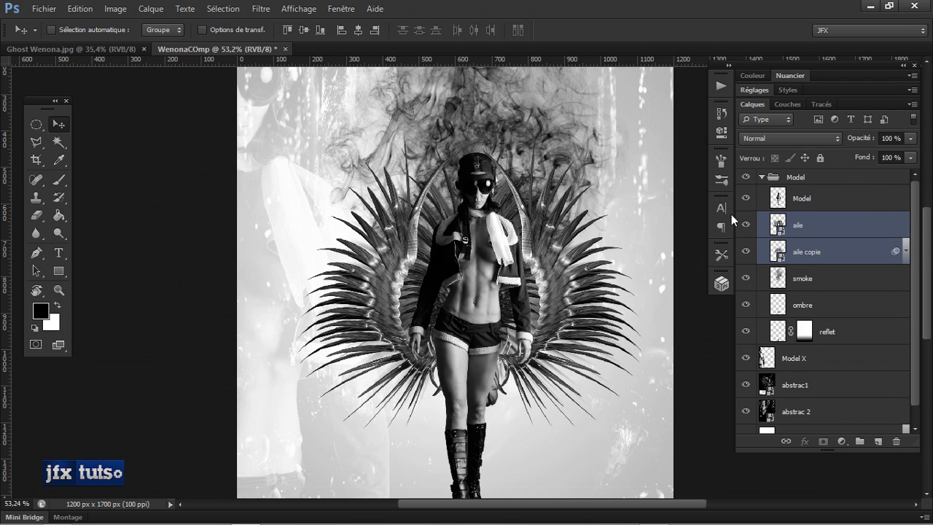
pyautogui.rightClick(834, 225)
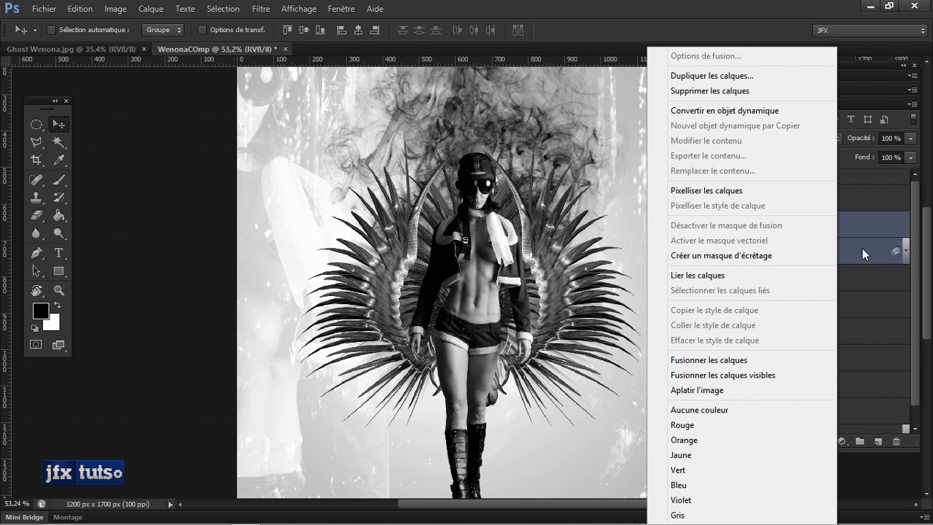
pyautogui.click(873, 222)
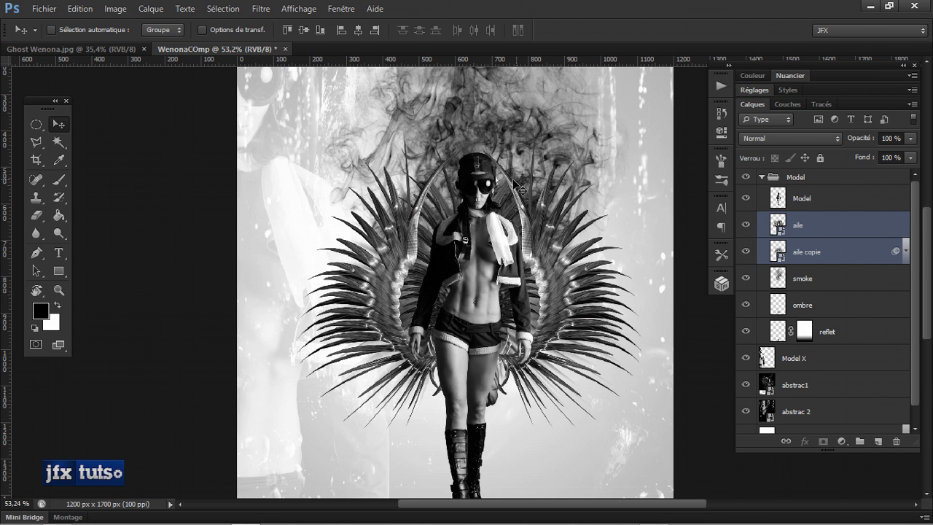
# Place the image "statue egypt" from the Composicionghost pilot folder into the composition above the aile layer.
pyautogui.press('space')
pyautogui.moveTo(519, 184); pyautogui.dragTo(435, 209)
pyautogui.scroll(-3, 438, 250)
pyautogui.press('space')
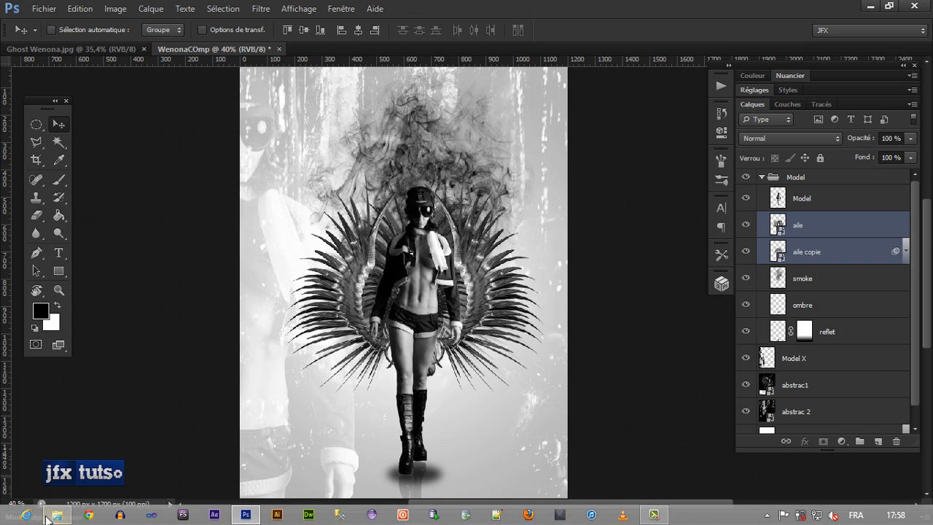
pyautogui.click(22, 517)
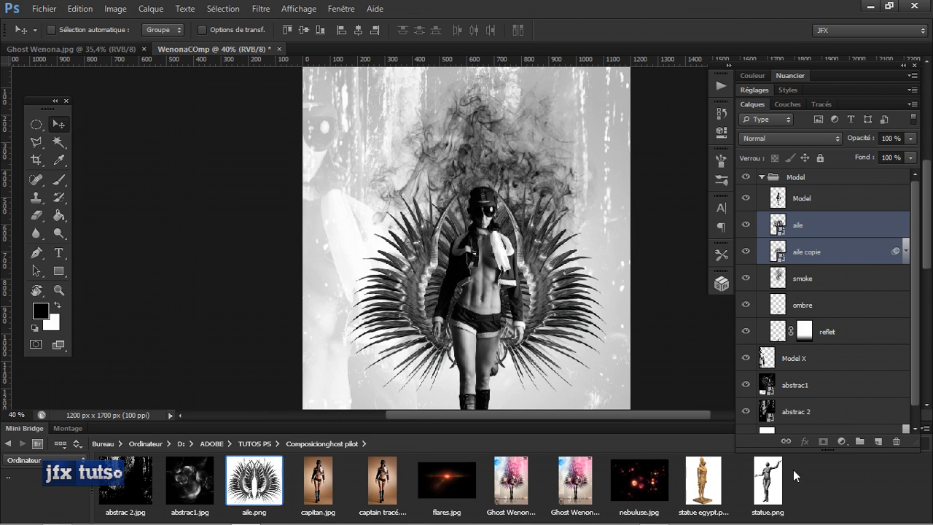
pyautogui.click(703, 488)
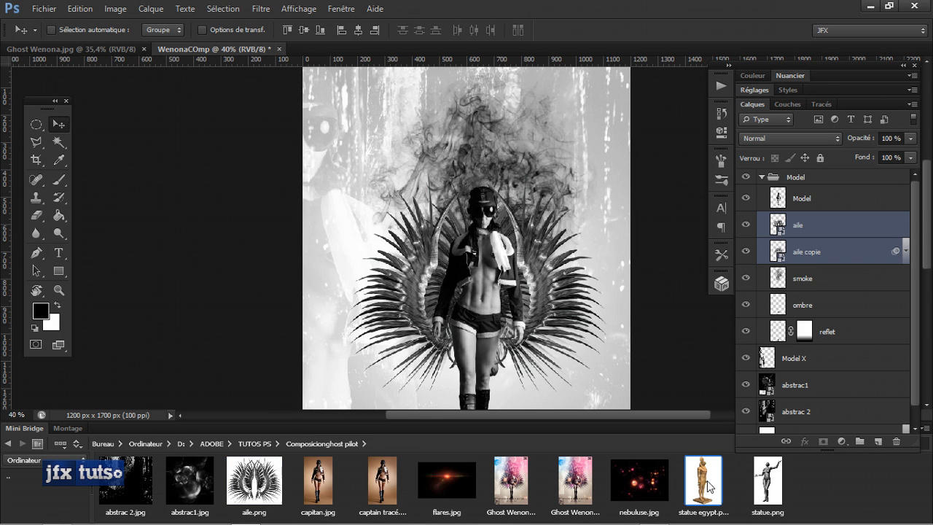
pyautogui.moveTo(707, 487); pyautogui.dragTo(512, 256)
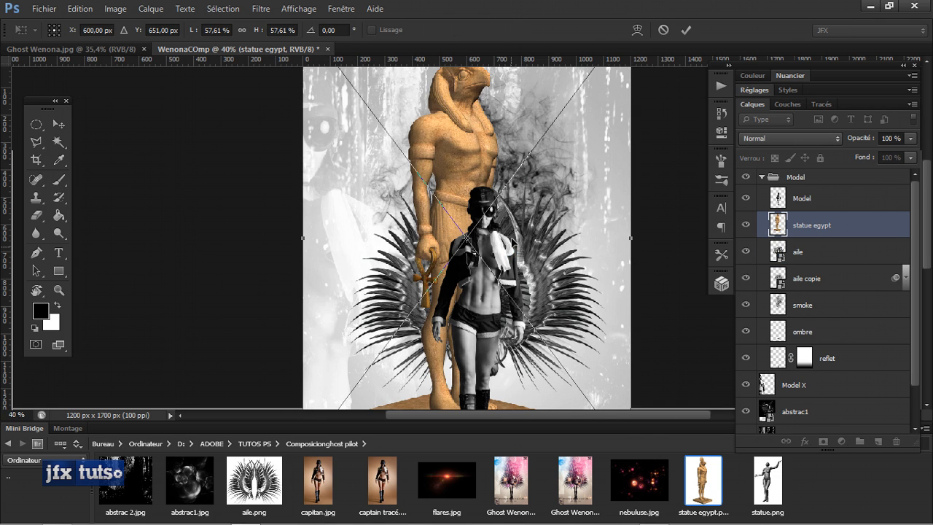
pyautogui.press('Return')
# Scale the Egyptian statue to about 16.3 %, rotate it about 17° and position it beside the model's head.
pyautogui.scroll(-3, 518, 211)
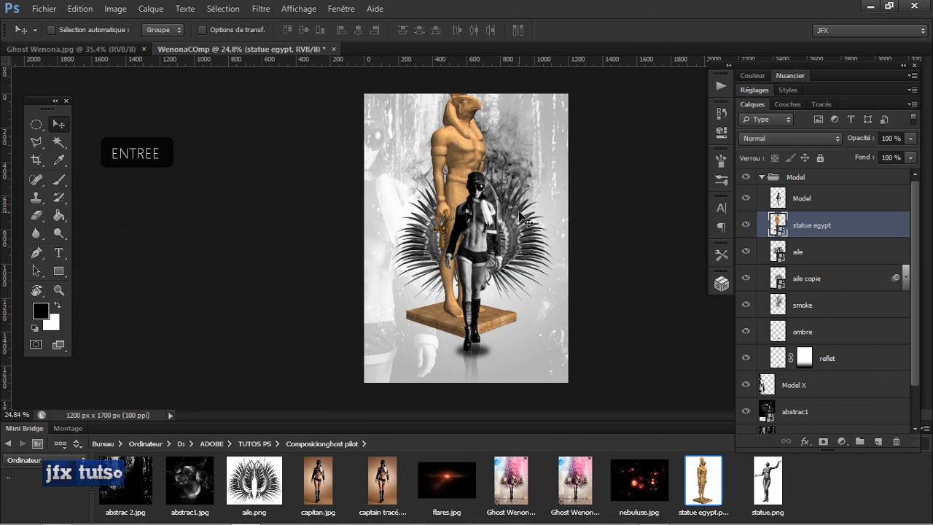
pyautogui.hotkey('ctrl', 't')
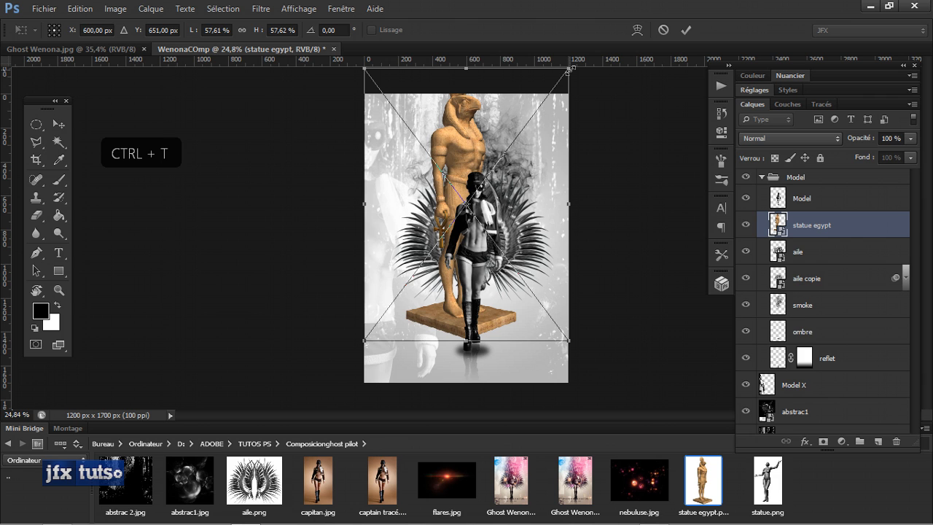
pyautogui.moveTo(570, 68); pyautogui.dragTo(516, 149)
pyautogui.scroll(2, 500, 186)
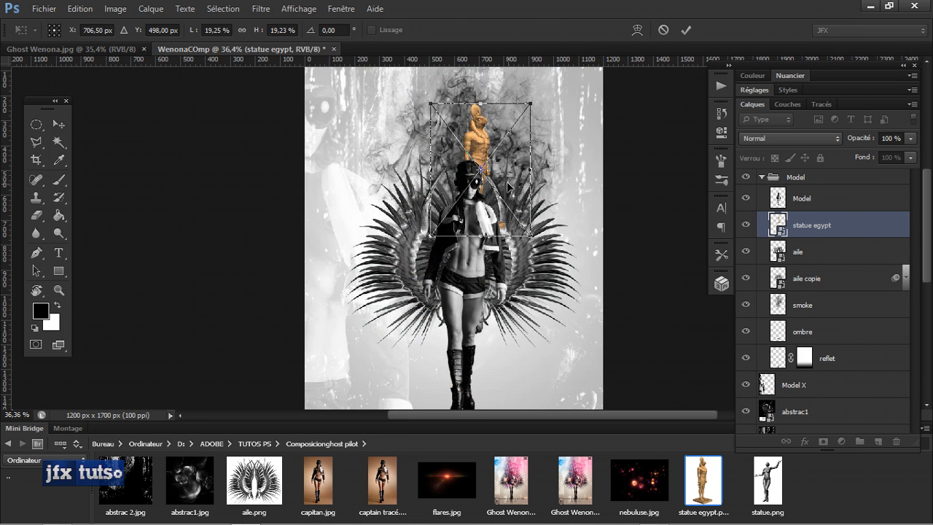
pyautogui.scroll(1, 508, 184)
pyautogui.moveTo(540, 84); pyautogui.dragTo(554, 120)
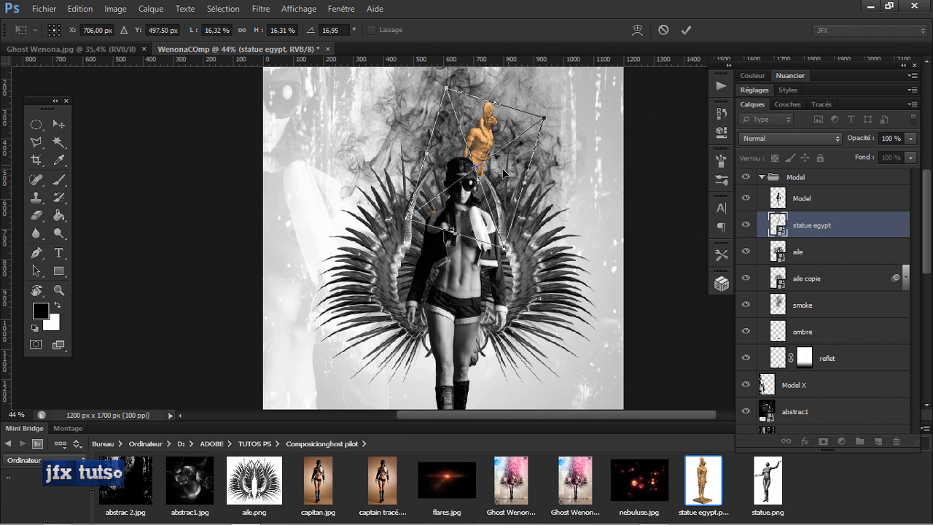
pyautogui.moveTo(497, 162); pyautogui.dragTo(520, 149)
pyautogui.press('Return')
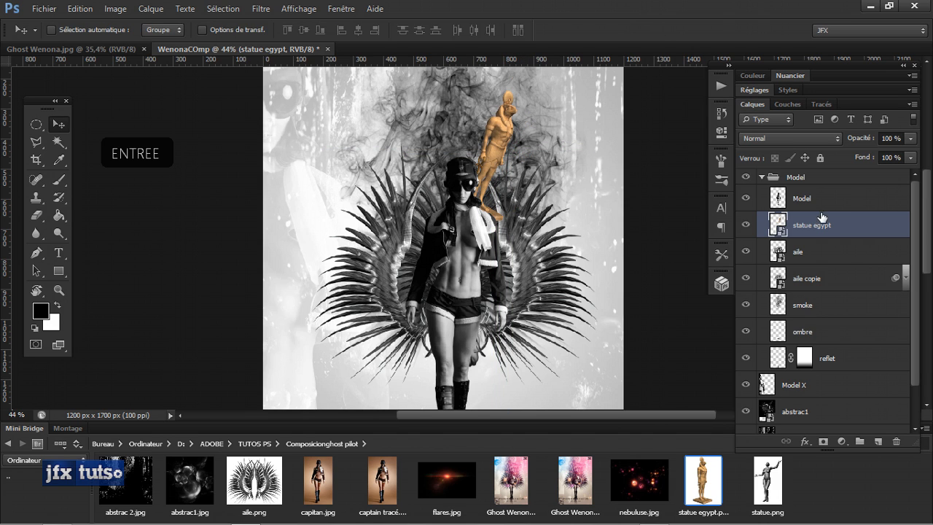
# Move the statue egypt layer below aile copie, then rotate it to about 18.5° and reposition it at about X 814, Y 486 px.
pyautogui.moveTo(822, 214); pyautogui.dragTo(818, 300)
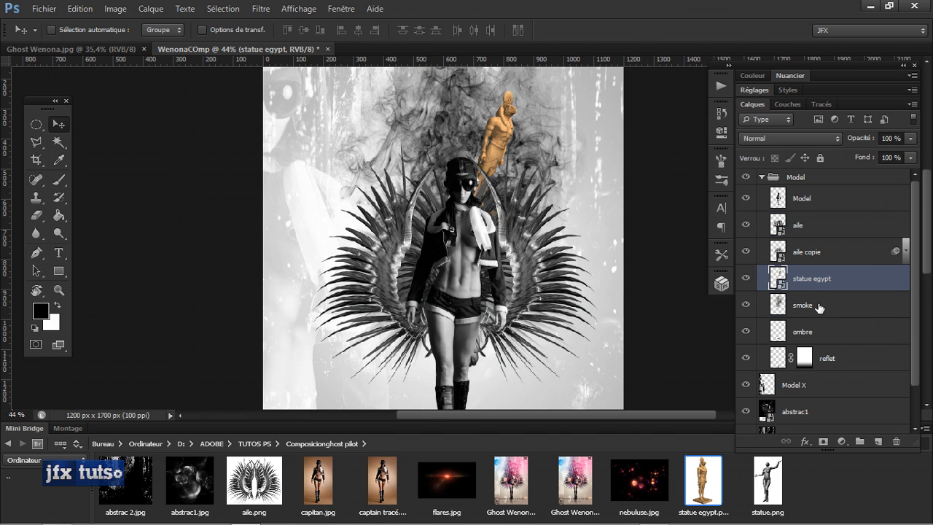
pyautogui.hotkey('ctrl', 't')
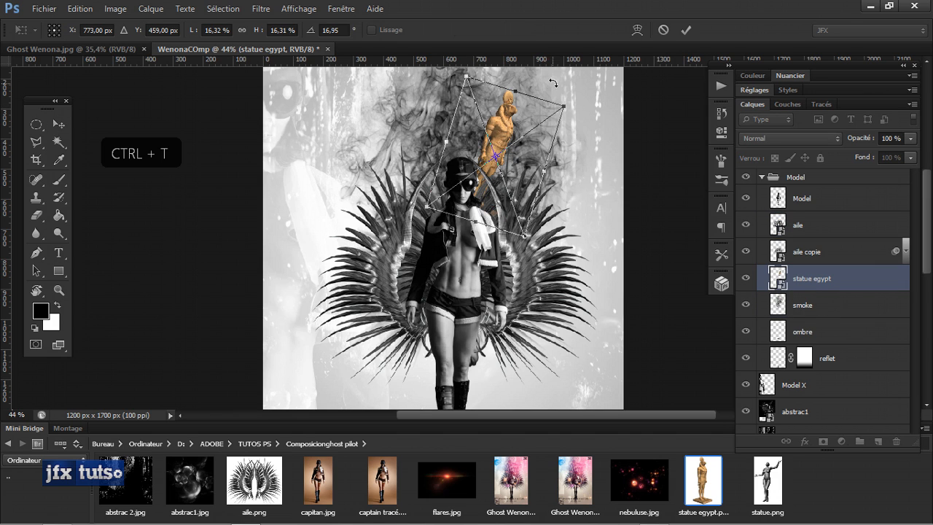
pyautogui.moveTo(580, 100)
pyautogui.mouseDown()
pyautogui.moveTo(589, 95)
pyautogui.moveTo(583, 106)
pyautogui.mouseUp()
pyautogui.moveTo(531, 138); pyautogui.dragTo(545, 140)
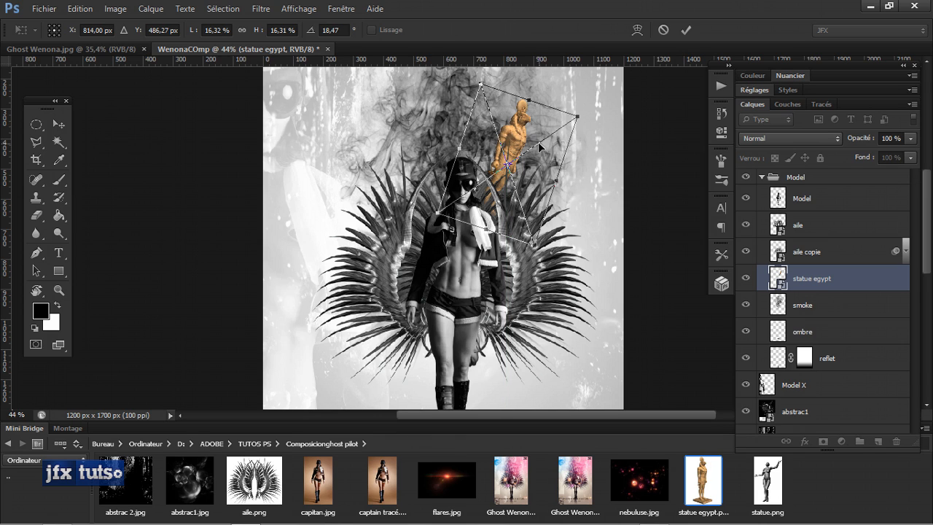
pyautogui.press('Return')
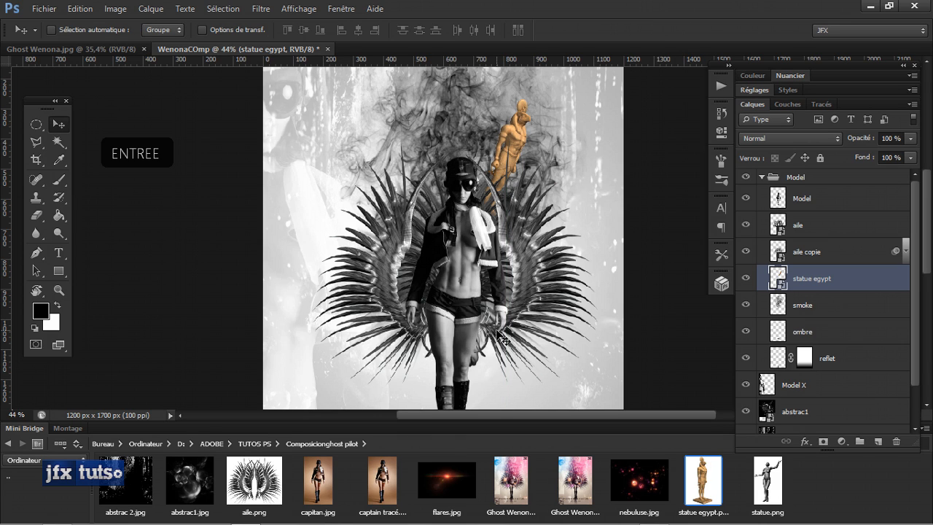
# Rasterize the statue egypt layer and desaturate it.
pyautogui.hotkey('ctrl', 'shift', 'u')
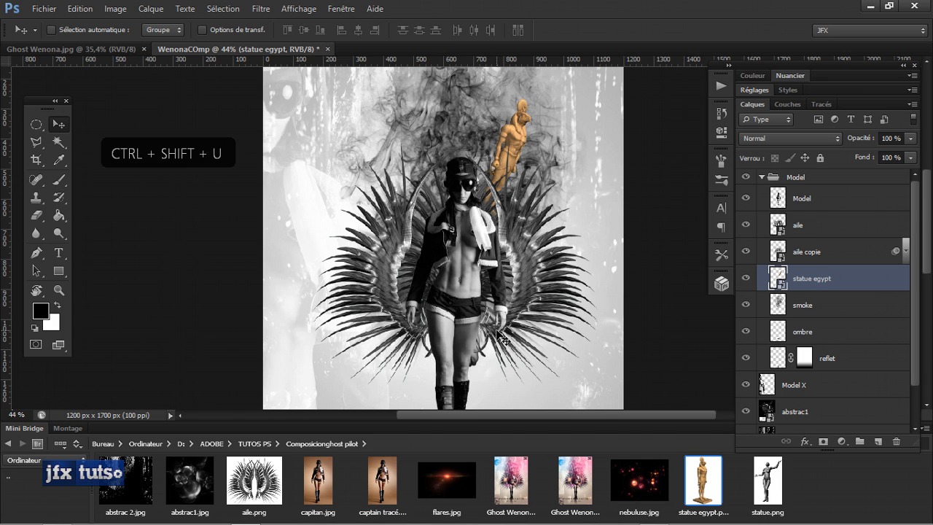
pyautogui.rightClick(867, 278)
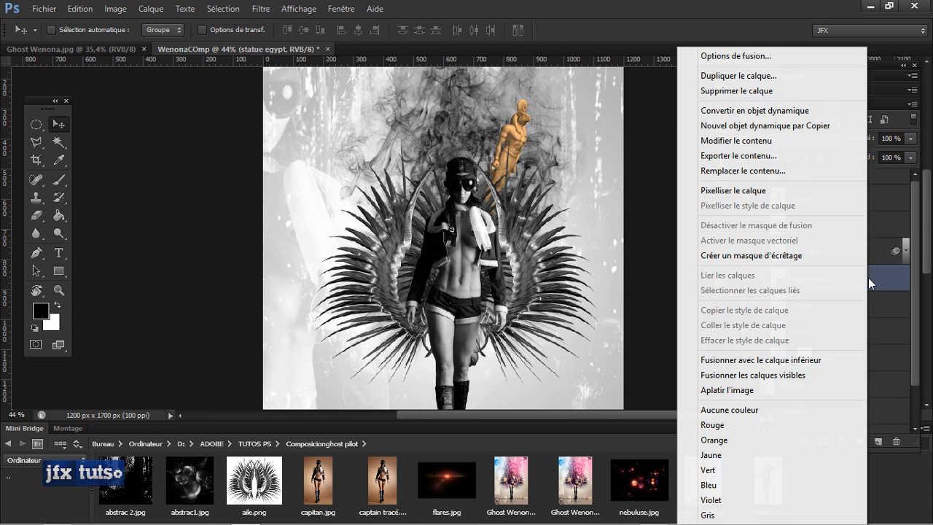
pyautogui.click(774, 191)
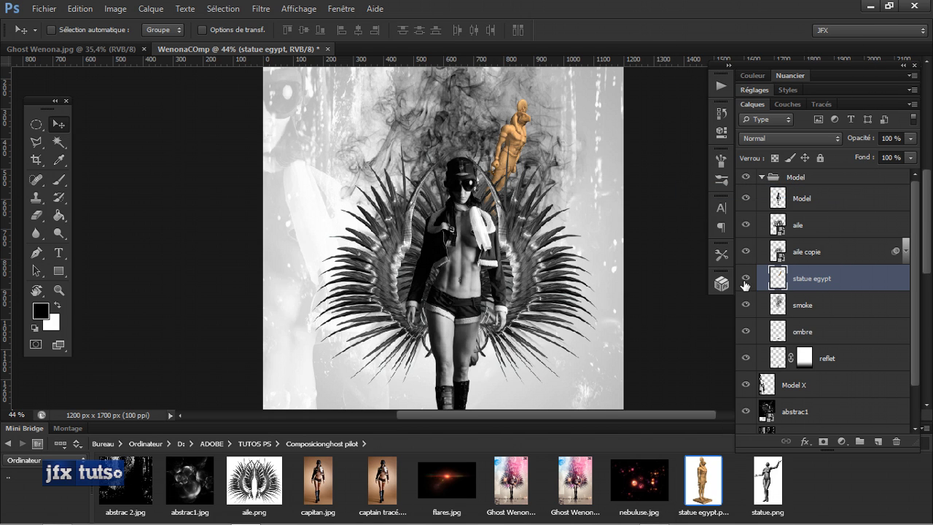
pyautogui.hotkey('ctrl', 'shift', 'u')
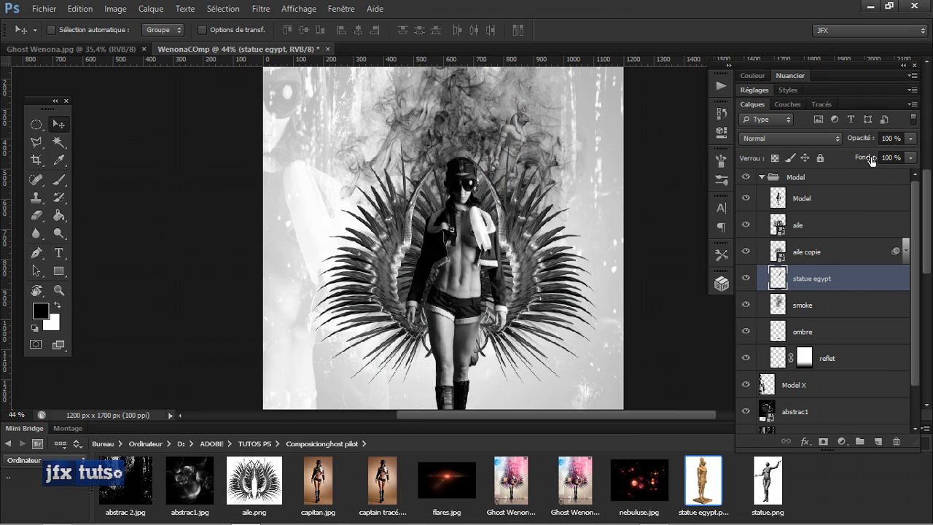
# Set the statue egypt layer's opacity to 95 %.
pyautogui.press('KP_9')
pyautogui.press('KP_5')
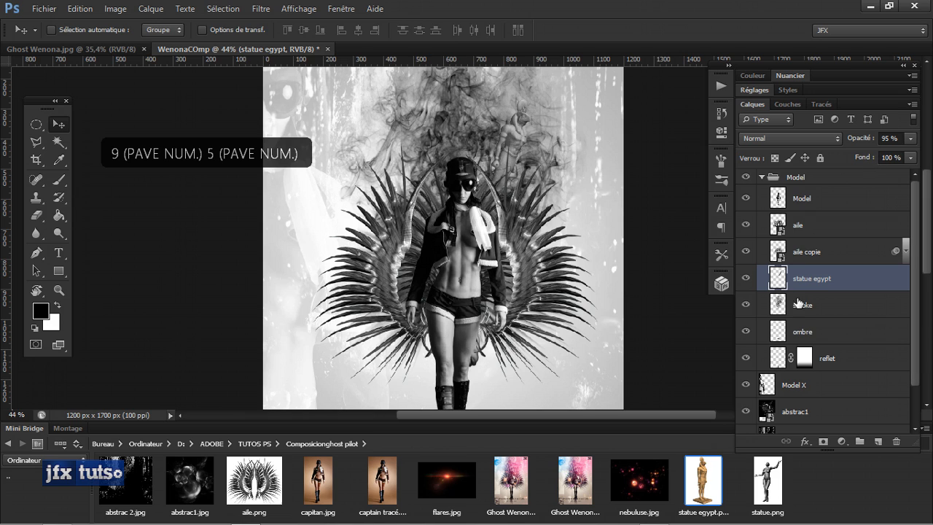
# Place statue.png into the composition, scale it to about 9.3 % and position it beside the model's head at about X 531, Y 484 px.
pyautogui.moveTo(771, 486); pyautogui.dragTo(441, 202)
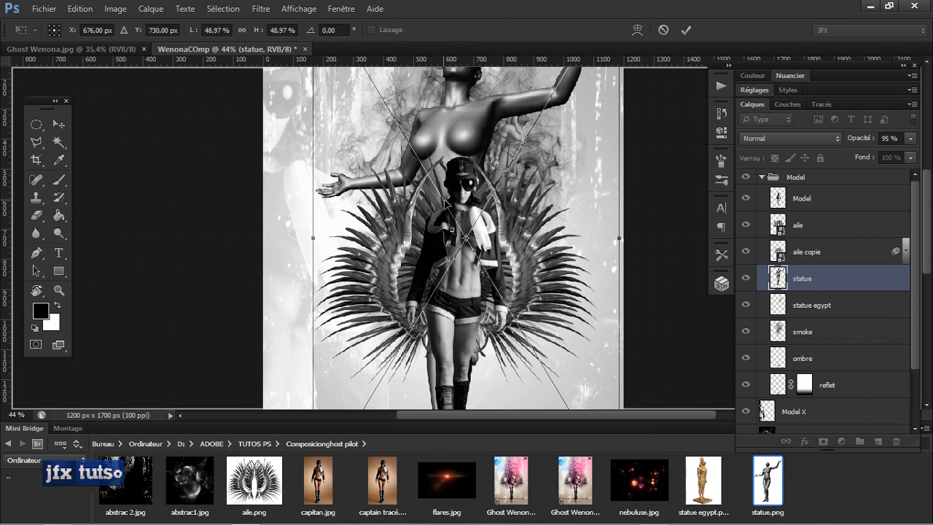
pyautogui.scroll(-3, 451, 201)
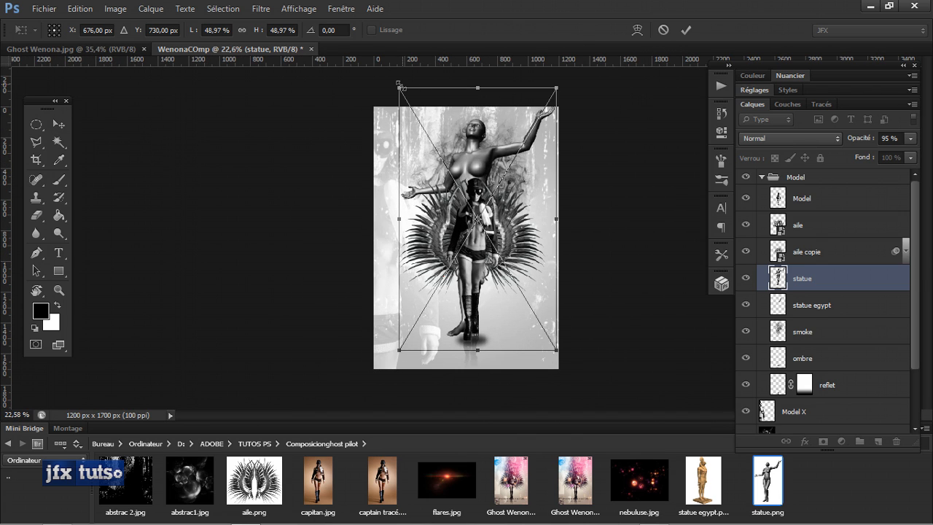
pyautogui.moveTo(399, 88); pyautogui.dragTo(456, 172)
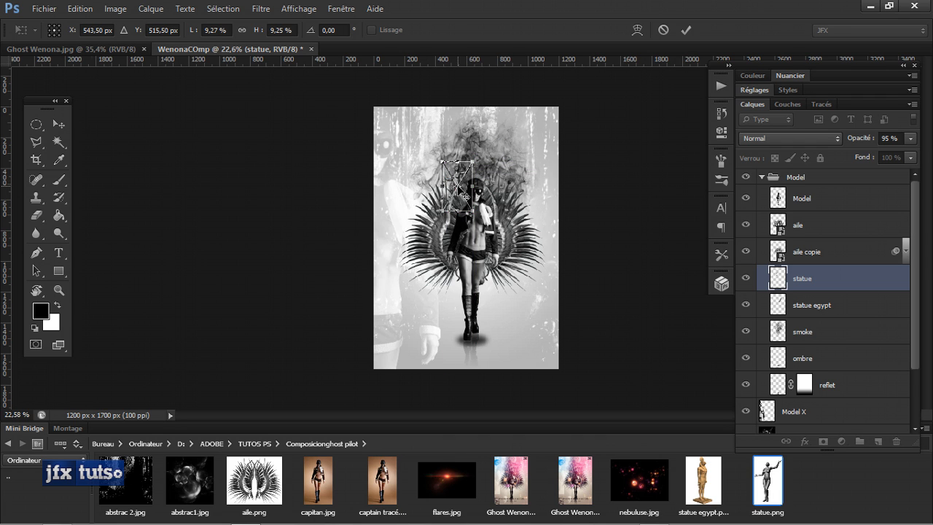
pyautogui.scroll(3, 458, 171)
pyautogui.doubleClick(24, 429)
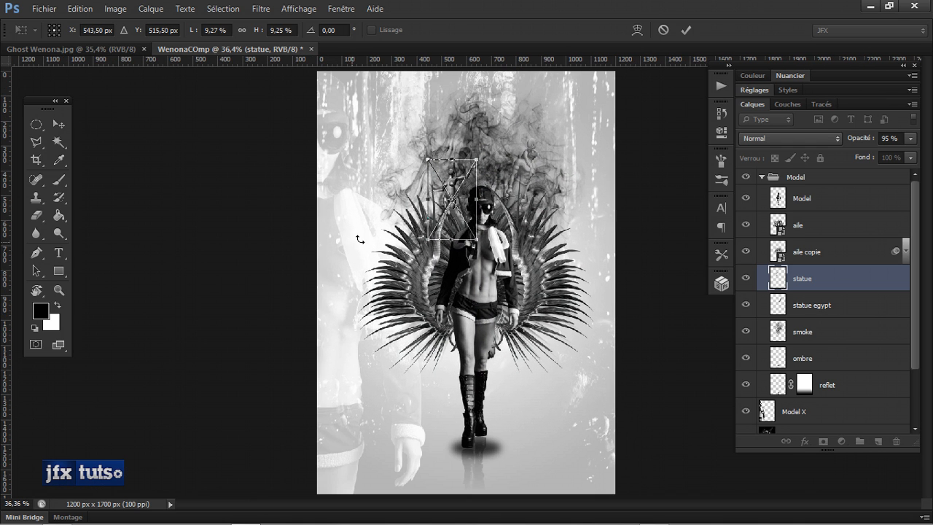
pyautogui.moveTo(450, 177); pyautogui.dragTo(447, 169)
pyautogui.scroll(5, 450, 182)
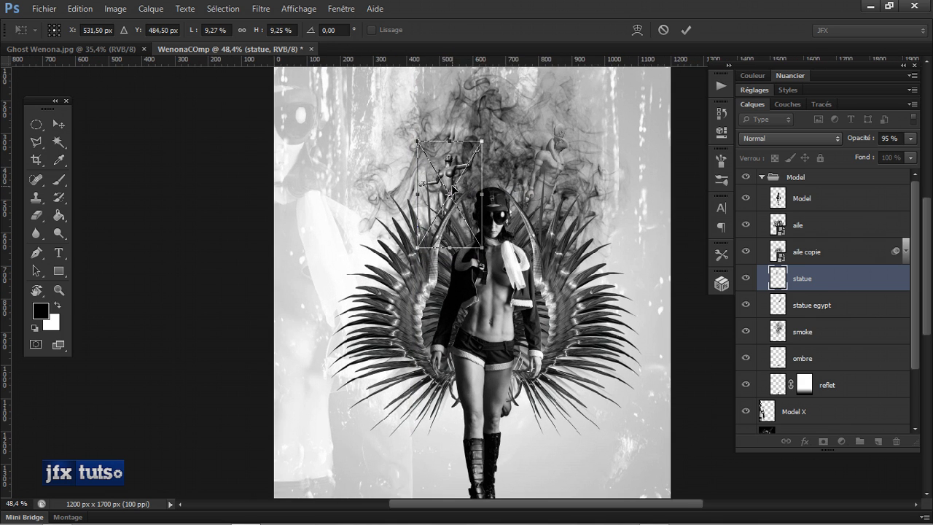
pyautogui.press('Return')
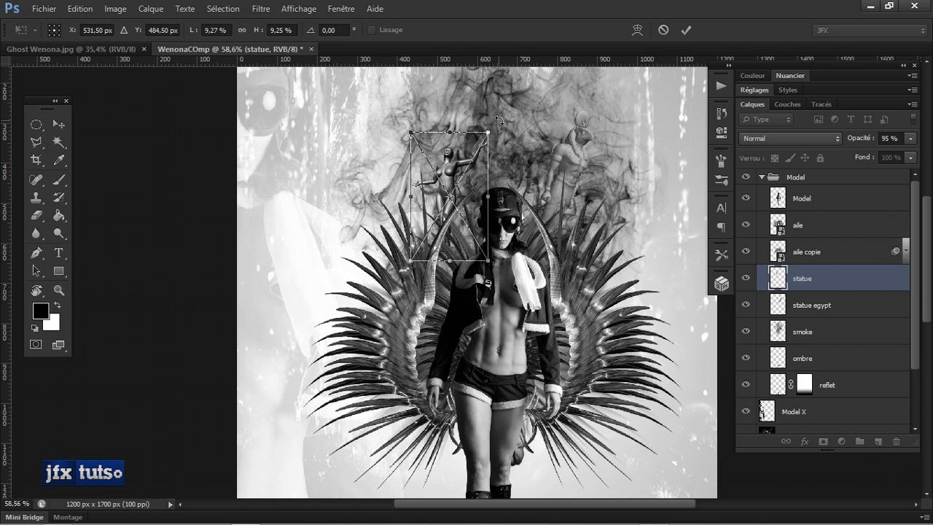
# Rotate the placed statue to about -10°, enlarge it to about 10.2 % and reposition it above the wing at about X 503, Y 497 px.
pyautogui.moveTo(500, 121); pyautogui.dragTo(481, 110)
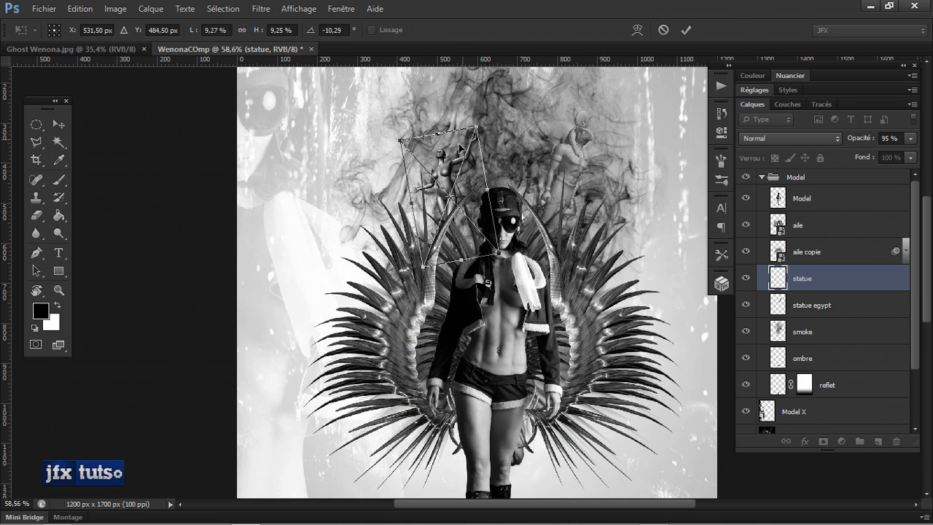
pyautogui.moveTo(467, 152)
pyautogui.mouseDown()
pyautogui.moveTo(477, 156)
pyautogui.moveTo(467, 144)
pyautogui.mouseUp()
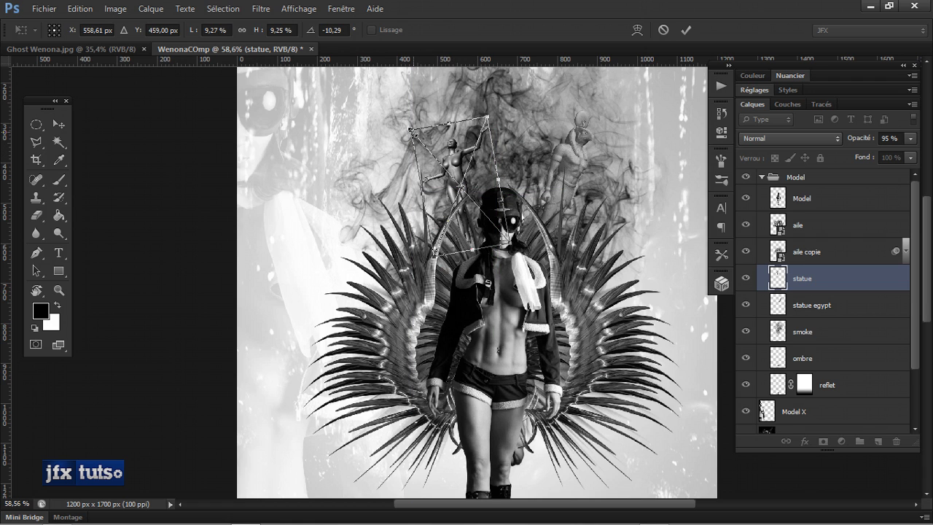
pyautogui.moveTo(411, 130); pyautogui.dragTo(405, 123)
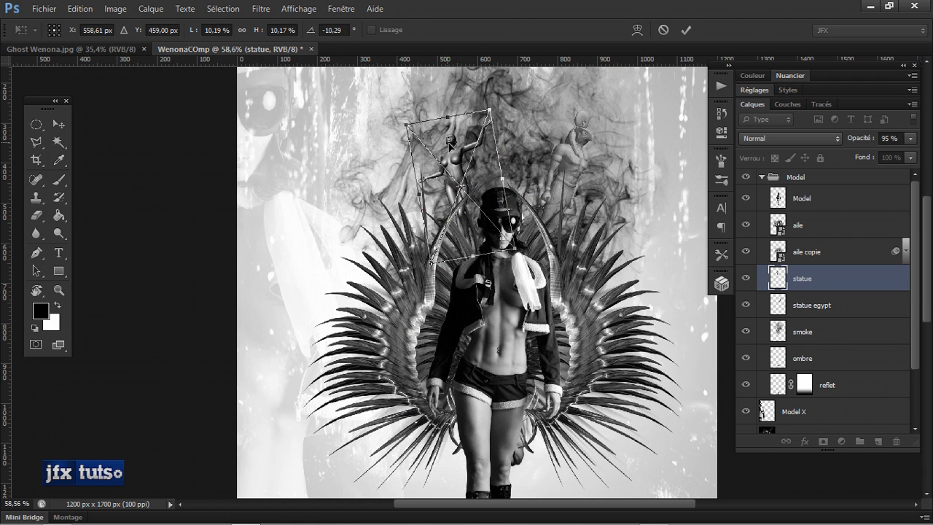
pyautogui.moveTo(450, 144); pyautogui.dragTo(440, 169)
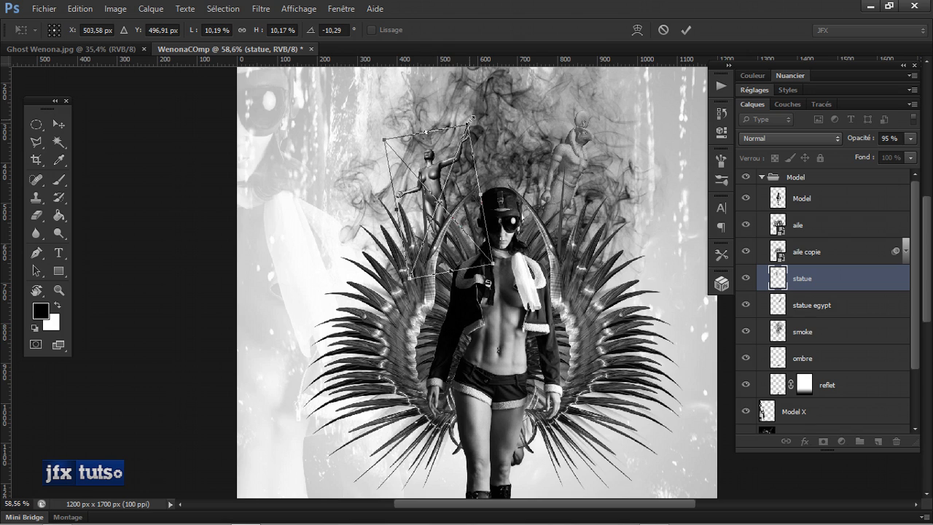
pyautogui.moveTo(472, 117); pyautogui.dragTo(477, 114)
pyautogui.press('Return')
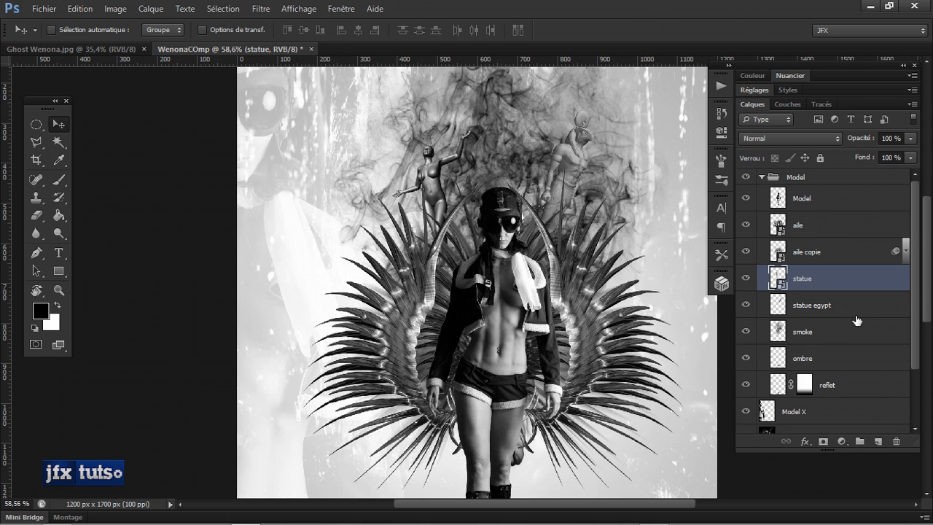
# Set the statue layer's opacity to 90 %.
pyautogui.press('KP_9')
pyautogui.press('KP_1')
pyautogui.press('KP_2')
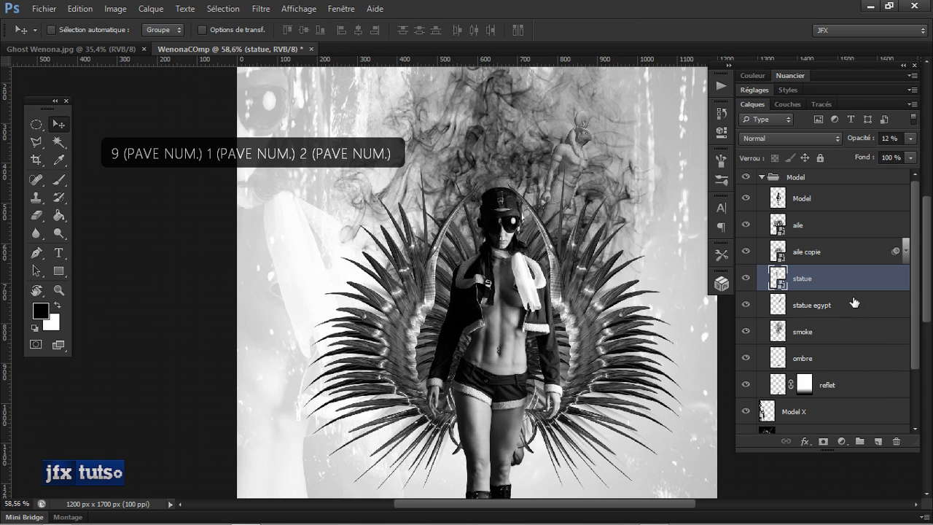
pyautogui.press('KP_9')
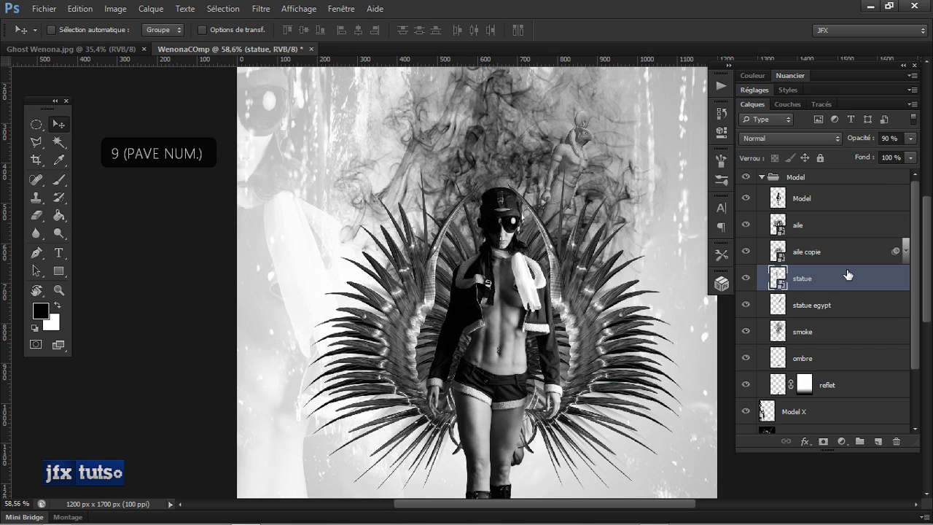
pyautogui.press('KP_0')
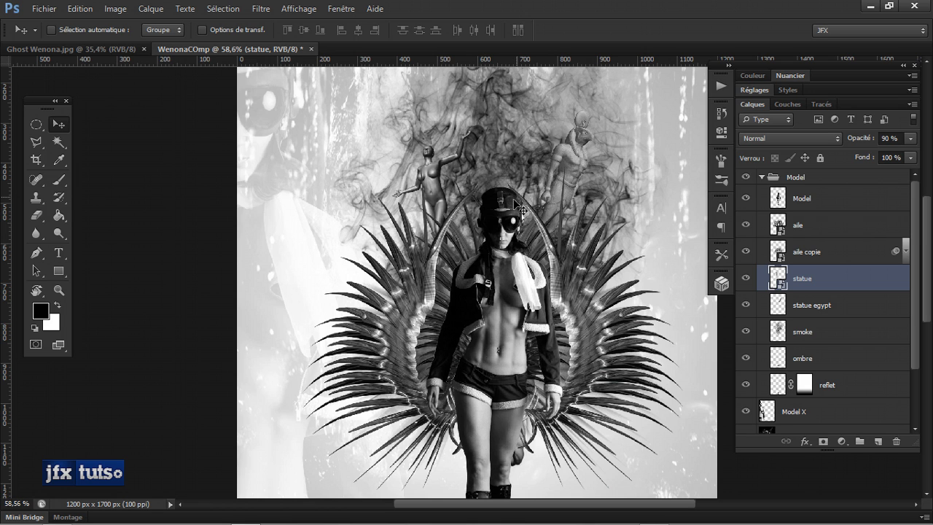
# Collapse the Model group and add a new layer named couleur above it.
pyautogui.scroll(-5, 498, 244)
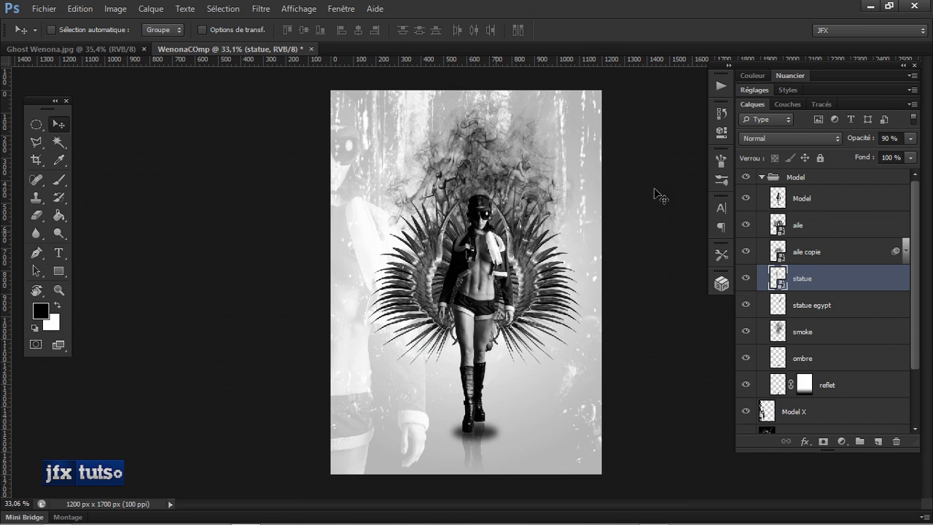
pyautogui.click(761, 177)
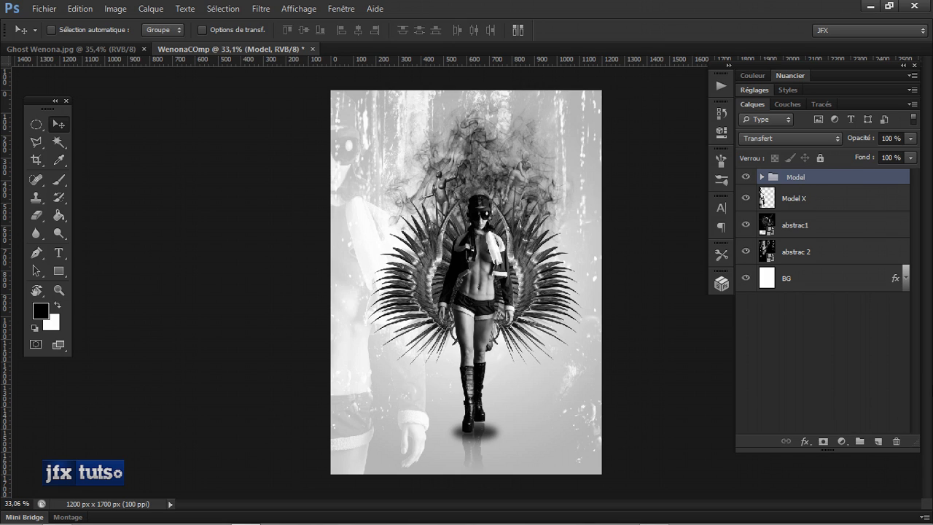
pyautogui.click(879, 441)
pyautogui.doubleClick(797, 182)
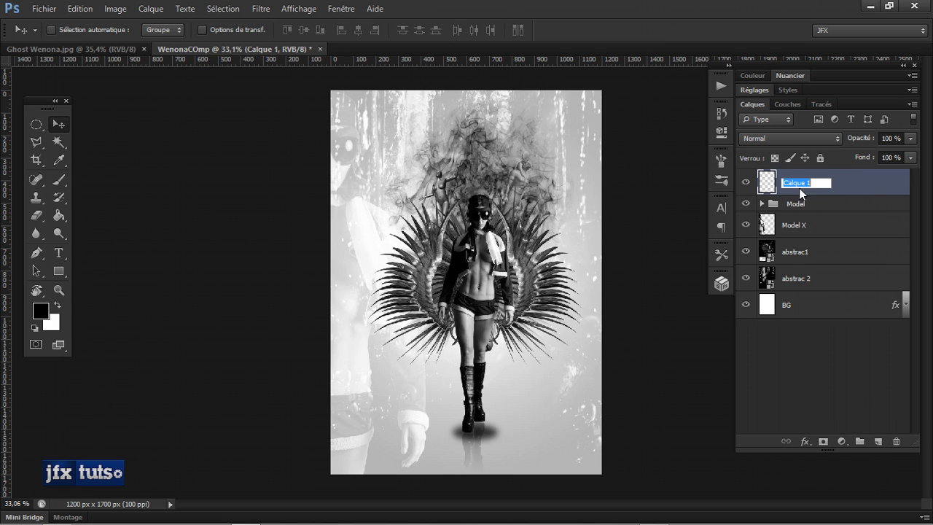
pyautogui.write('couleur')
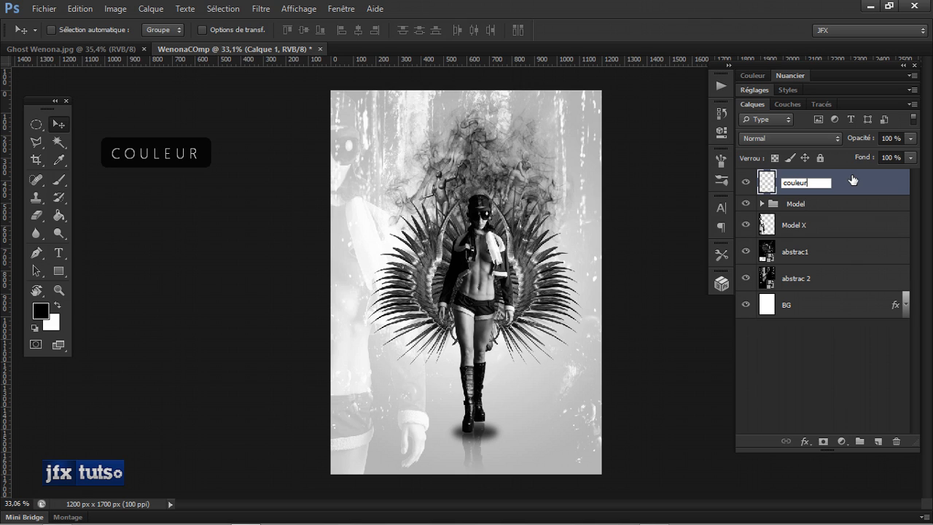
pyautogui.press('Return')
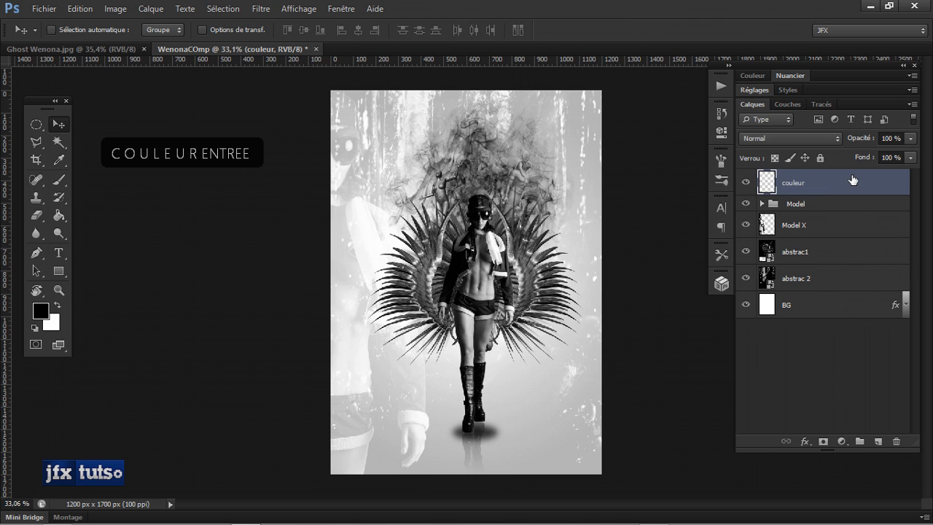
# Set up the Brush tool with the 500 px soft round preset at 0 % hardness, enlarged to 1200 px.
pyautogui.press('b')
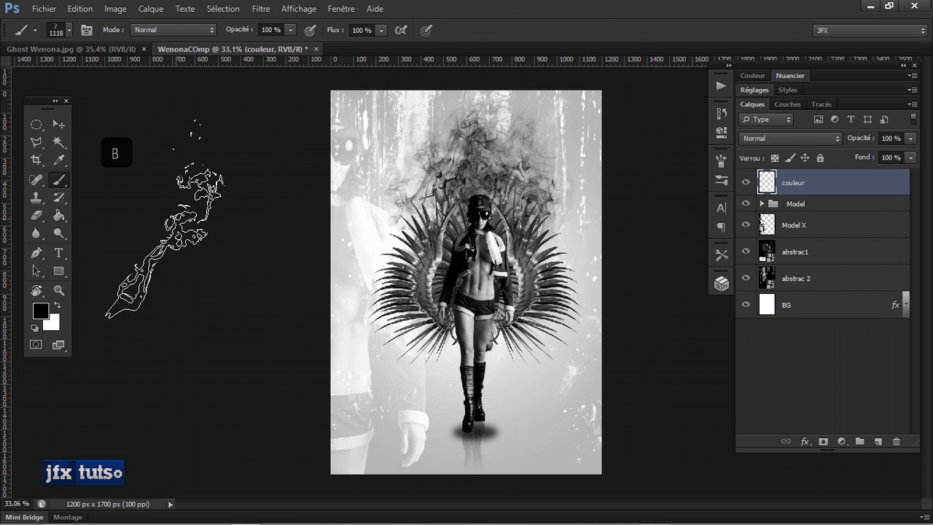
pyautogui.click(70, 30)
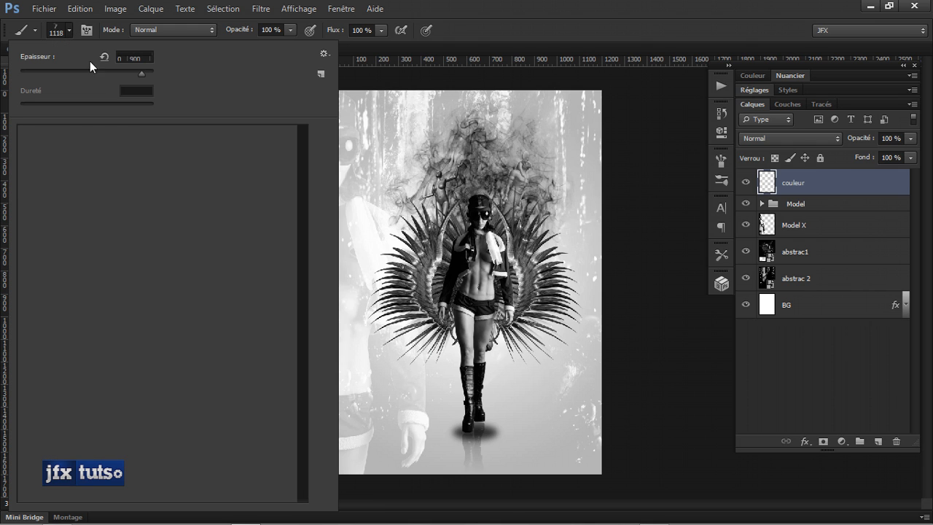
pyautogui.moveTo(302, 353); pyautogui.dragTo(305, 145)
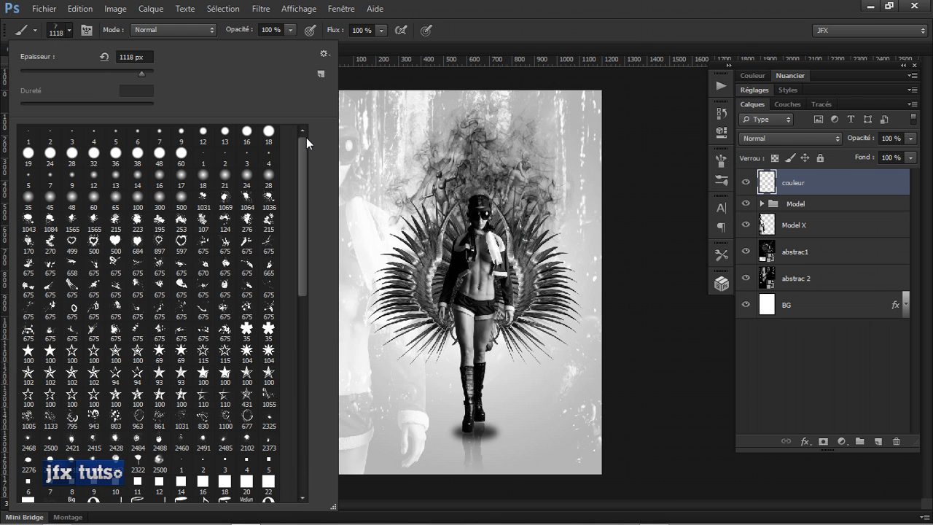
pyautogui.click(182, 203)
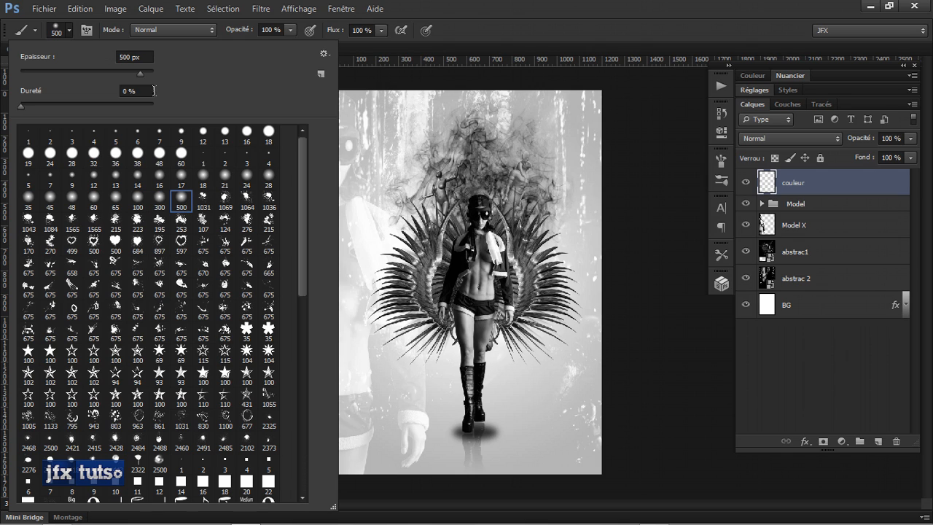
pyautogui.doubleClick(124, 59)
pyautogui.write('1200')
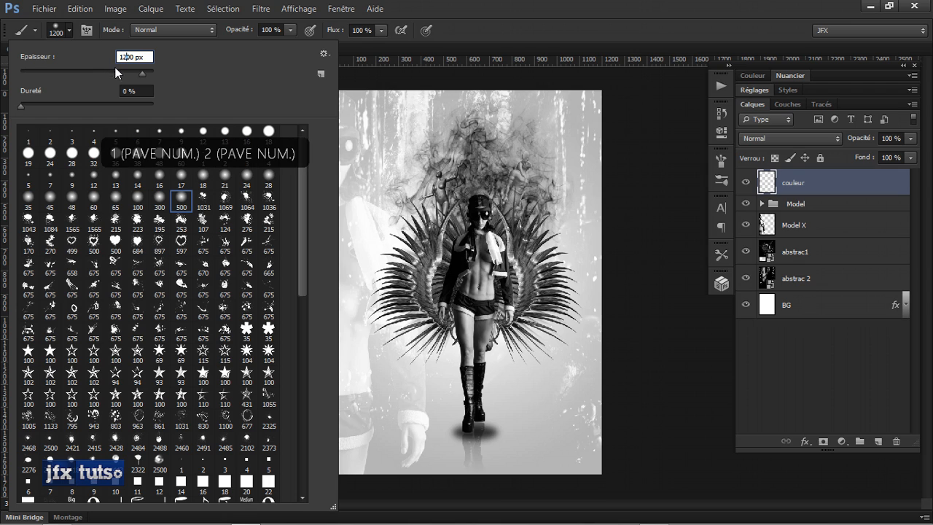
pyautogui.click(197, 71)
pyautogui.click(515, 15)
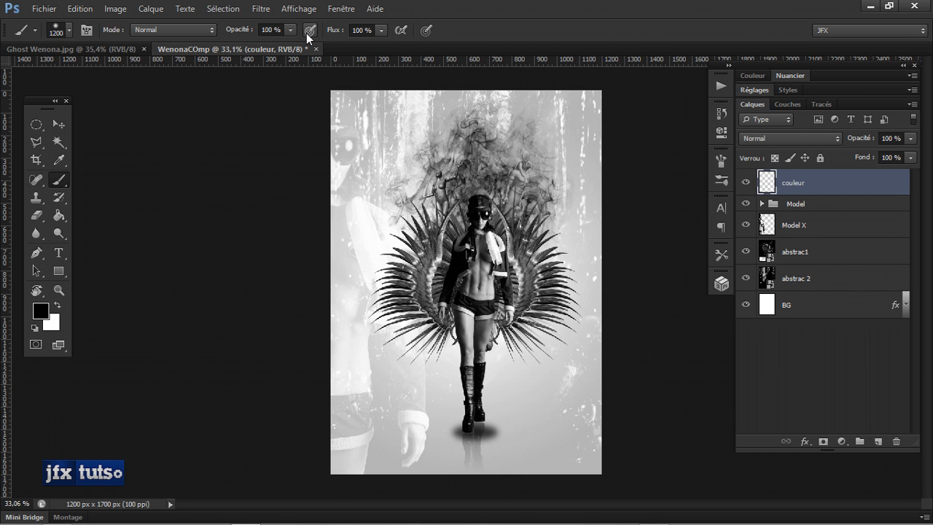
# Set the foreground colour to blue 0584f0 and paint the upper-left corner of the canvas on the couleur layer.
pyautogui.click(41, 310)
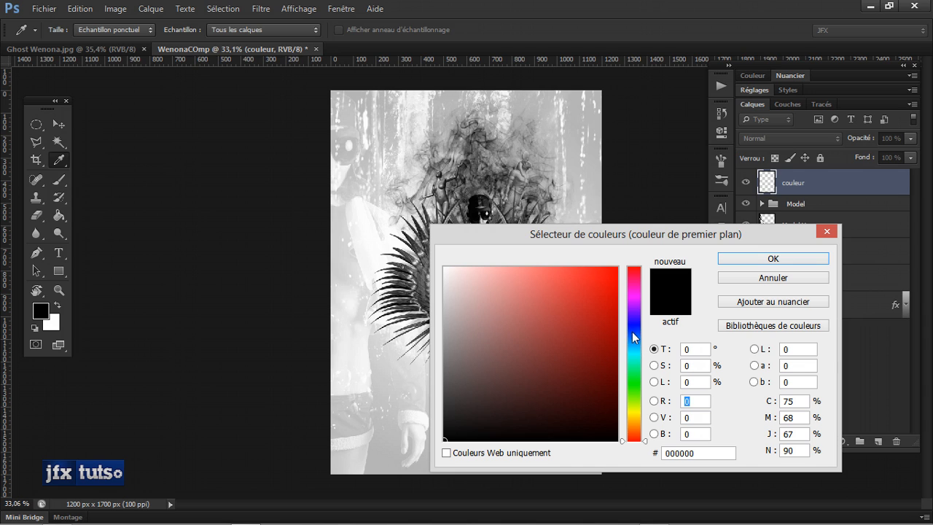
pyautogui.moveTo(632, 331); pyautogui.dragTo(632, 341)
pyautogui.moveTo(606, 283); pyautogui.dragTo(613, 278)
pyautogui.click(772, 259)
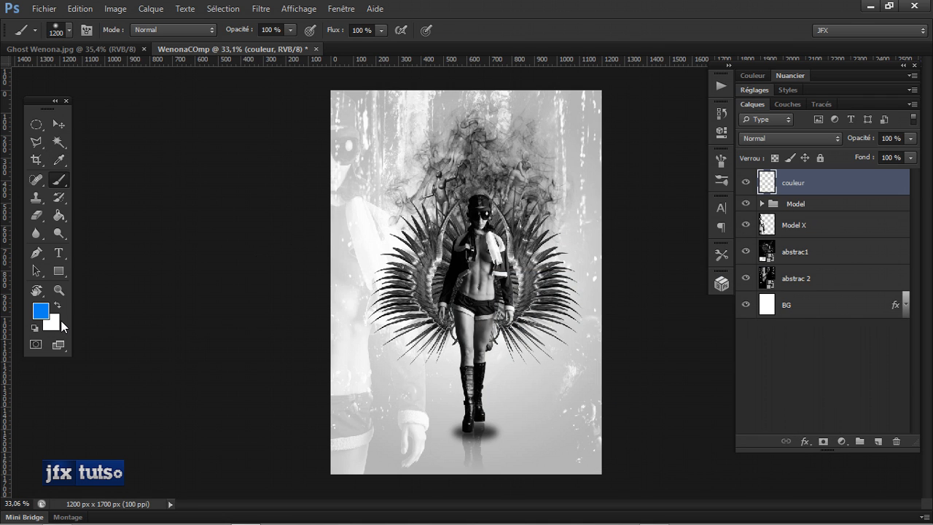
pyautogui.click(354, 144)
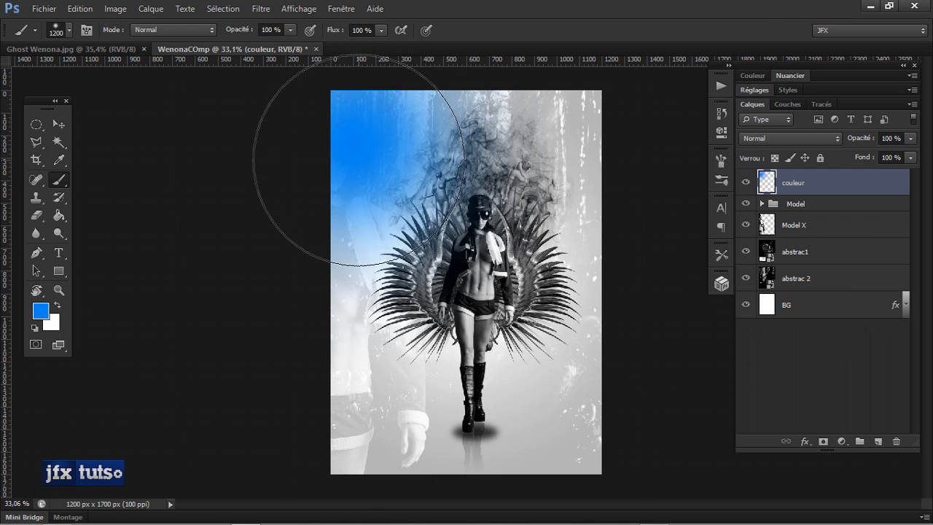
pyautogui.click(347, 142)
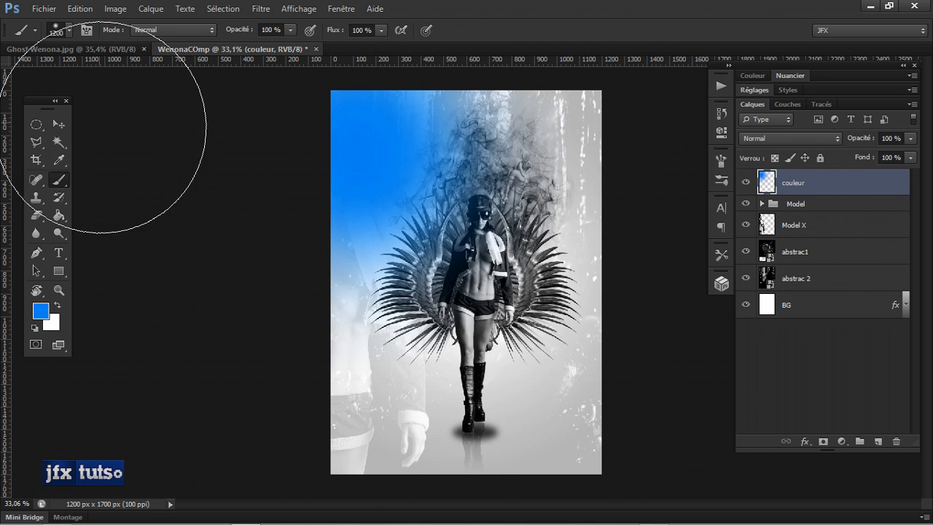
# Set the foreground colour to a bright pink with hue 332° and paint the upper-right area of the canvas on the couleur layer.
pyautogui.click(41, 312)
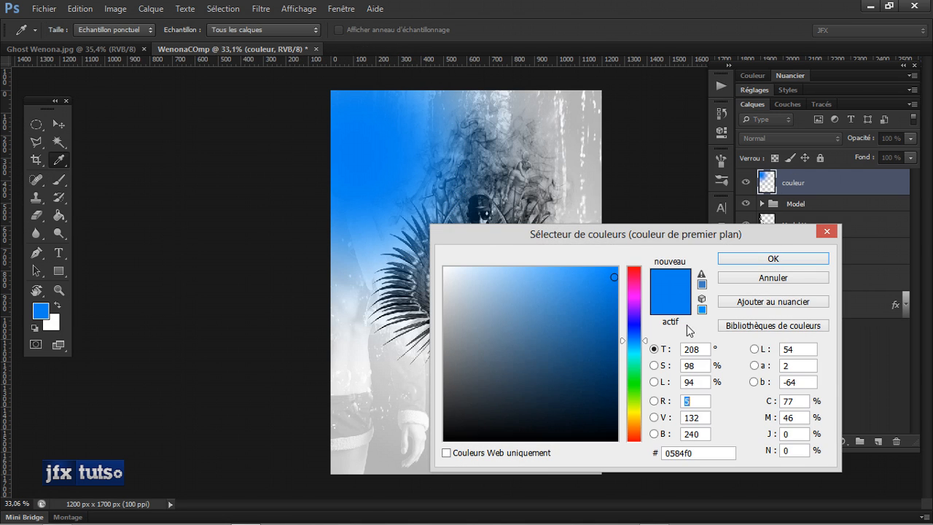
pyautogui.moveTo(631, 294); pyautogui.dragTo(634, 281)
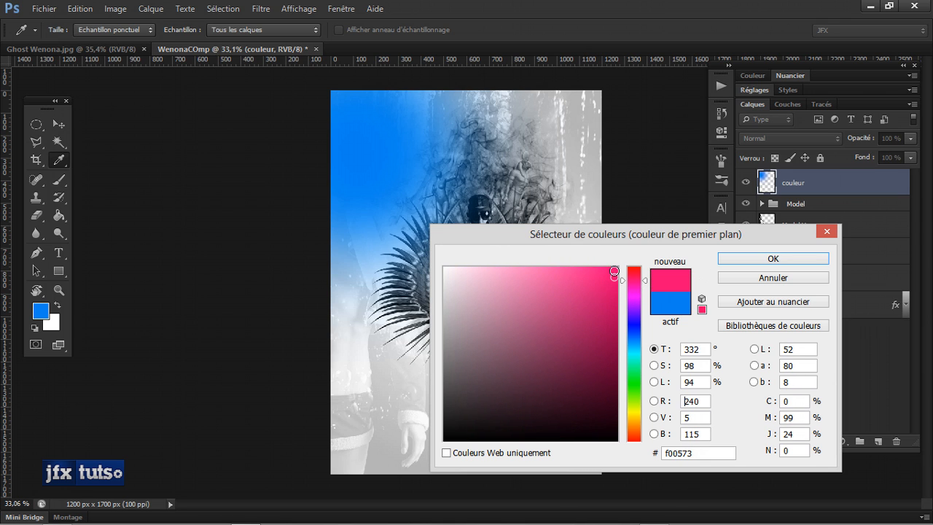
pyautogui.click(614, 271)
pyautogui.click(773, 259)
pyautogui.press('b')
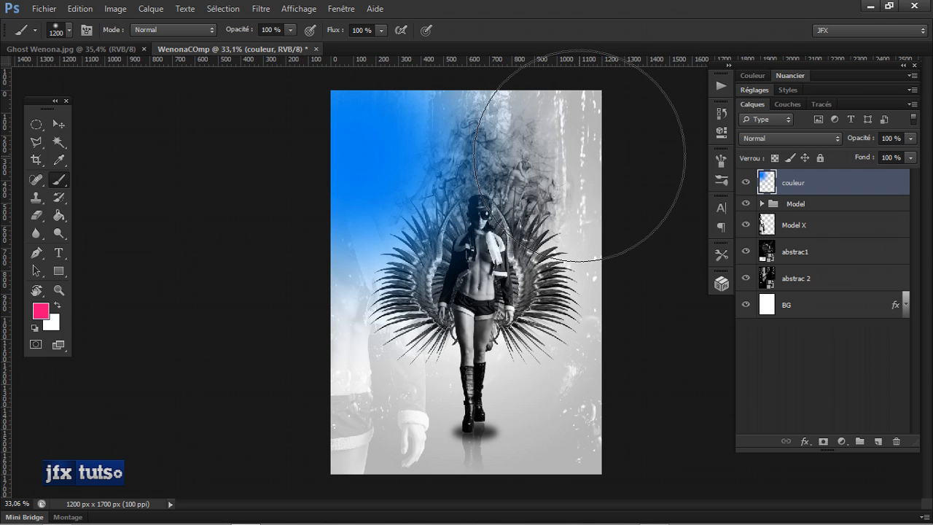
pyautogui.click(579, 154)
pyautogui.click(576, 189)
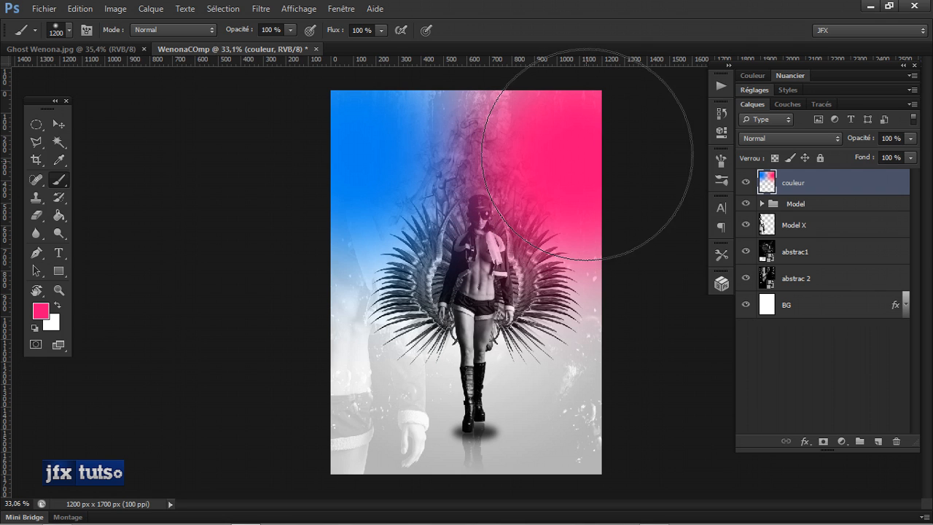
# Switch to the Ghost Wenona.jpg document to examine the colours of the finished reference image.
pyautogui.press('v')
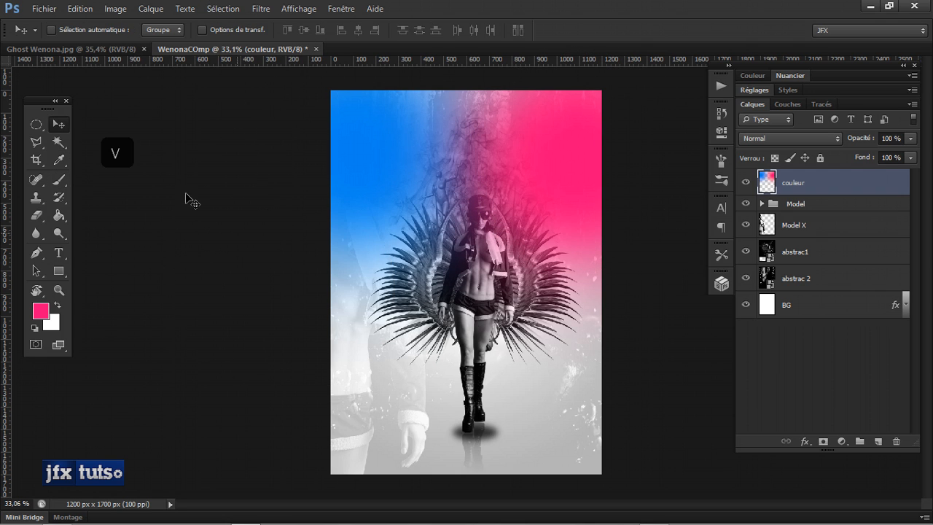
pyautogui.click(71, 49)
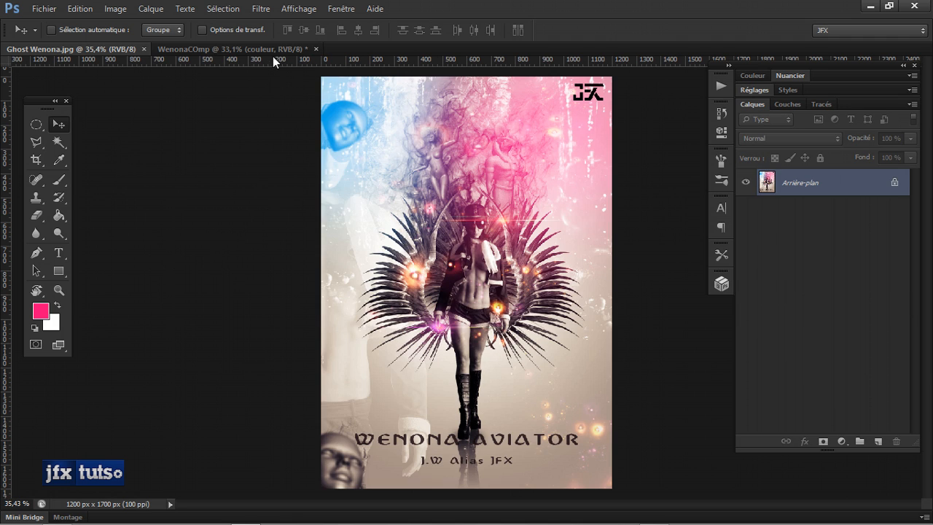
# Return to the WenonaCOmp document and set the couleur layer's blending mode to Superposition.
pyautogui.click(274, 54)
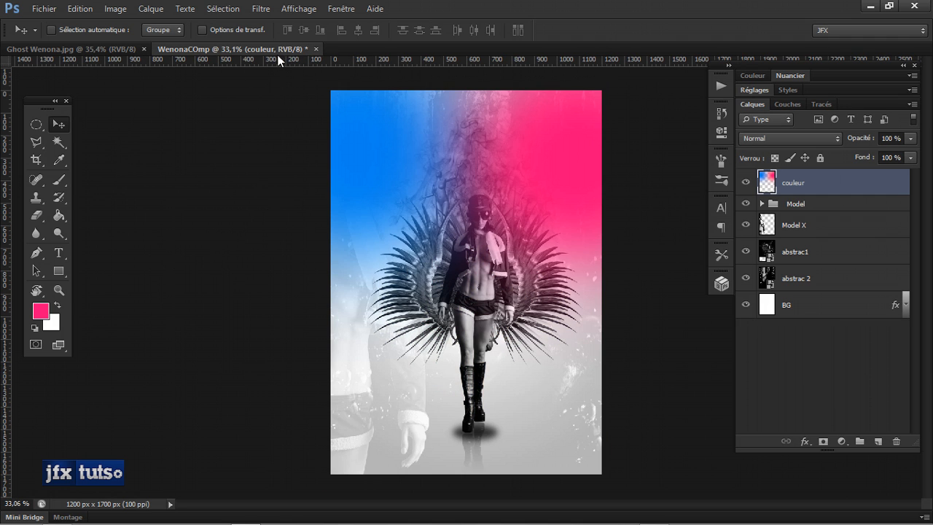
pyautogui.click(815, 142)
pyautogui.click(786, 258)
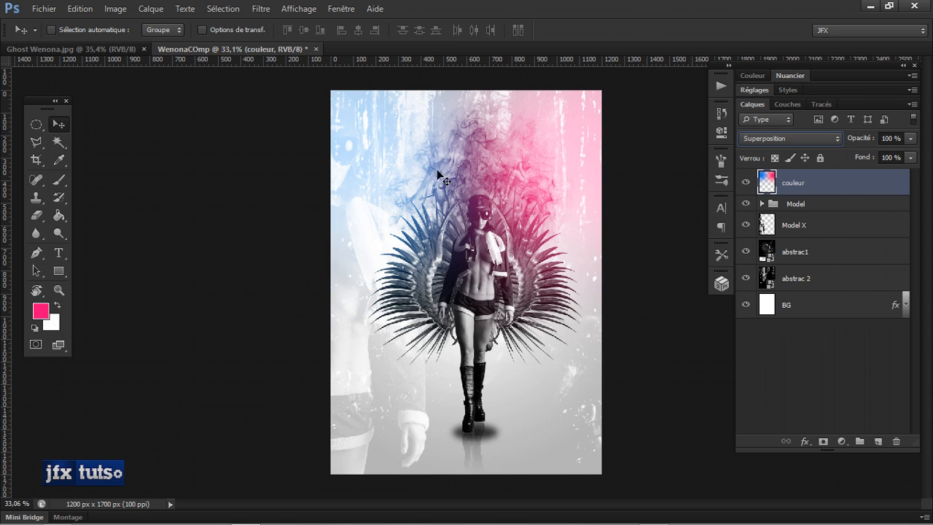
# Place statue.png from the Composicionghost pilot folder into the composition and reorder its layer directly below couleur.
pyautogui.click(19, 518)
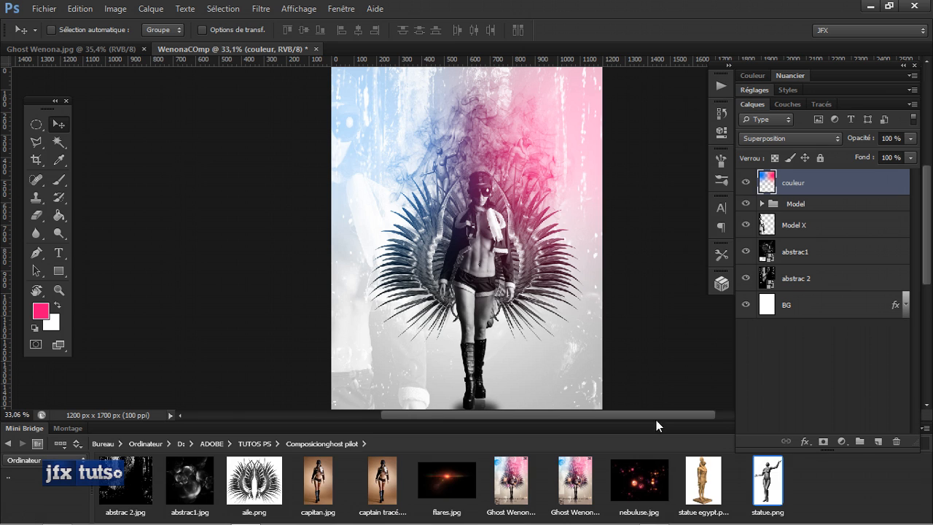
pyautogui.moveTo(771, 488); pyautogui.dragTo(483, 320)
pyautogui.press('Return')
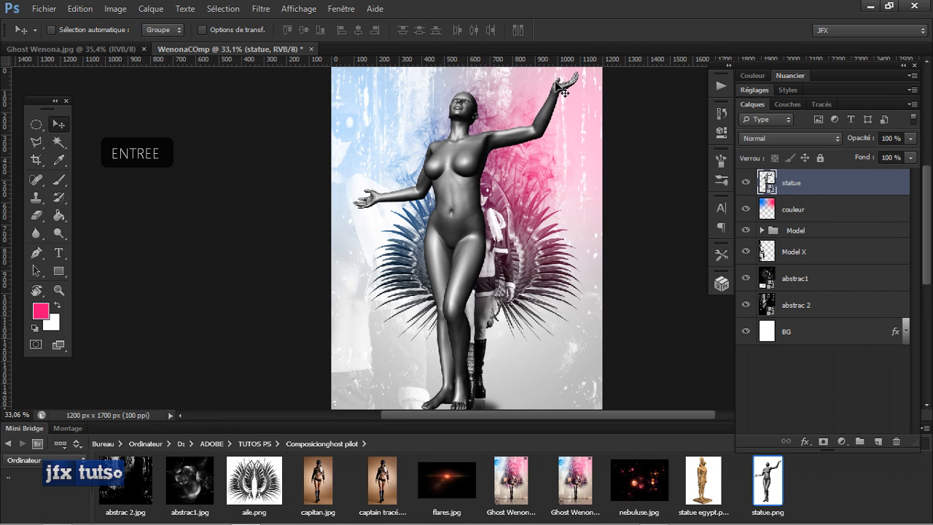
pyautogui.click(27, 428)
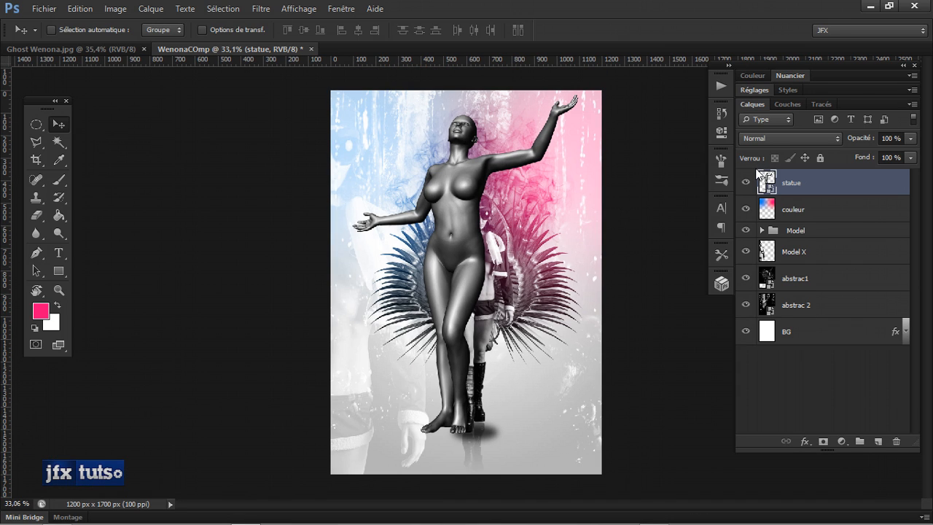
pyautogui.moveTo(808, 171); pyautogui.dragTo(806, 219)
# Outline the statue's whole head with the freehand Lasso and copy it to a new layer.
pyautogui.scroll(5, 473, 136)
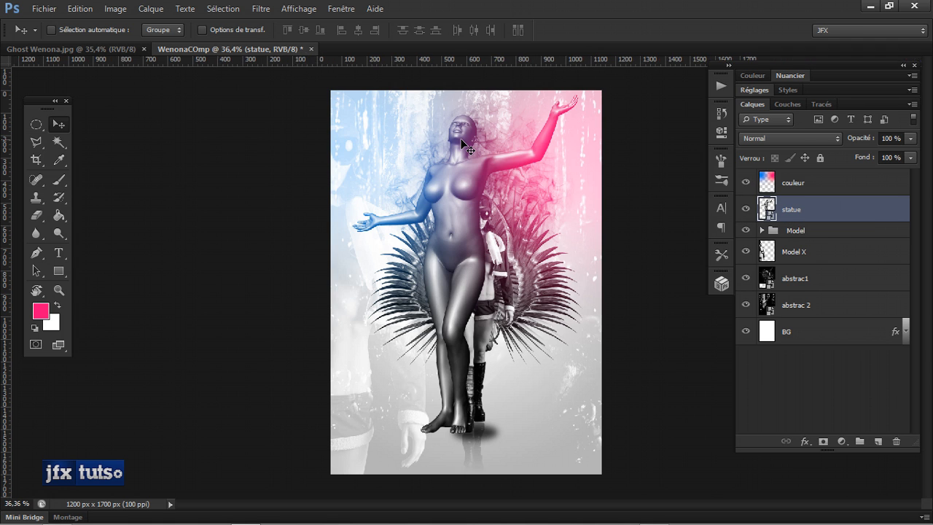
pyautogui.moveTo(484, 111)
pyautogui.mouseDown()
pyautogui.moveTo(467, 113)
pyautogui.moveTo(463, 183)
pyautogui.mouseUp()
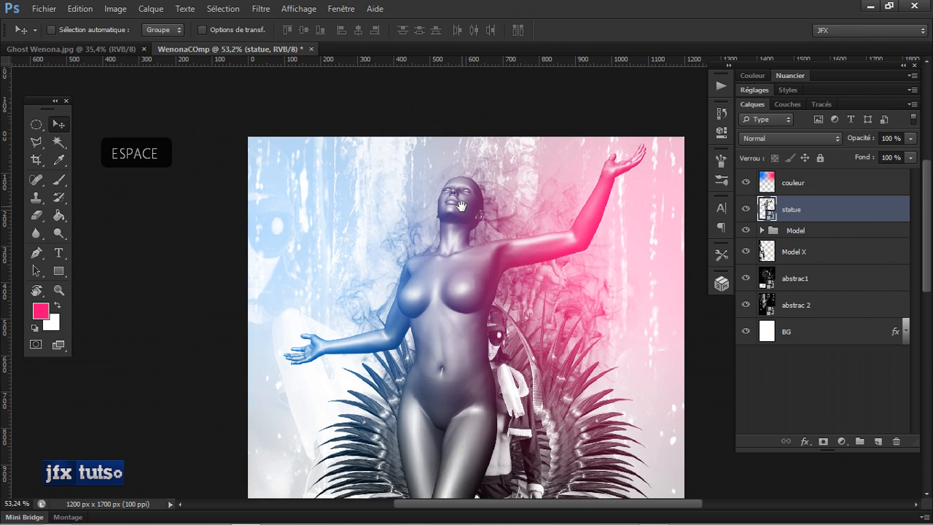
pyautogui.press('l')
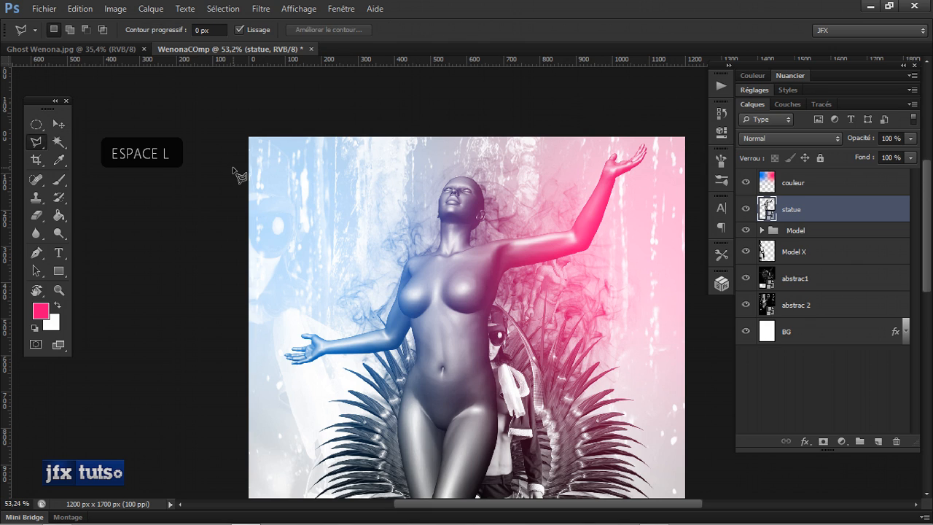
pyautogui.hotkey('shift', 'l')
pyautogui.hotkey('shift', 'l')
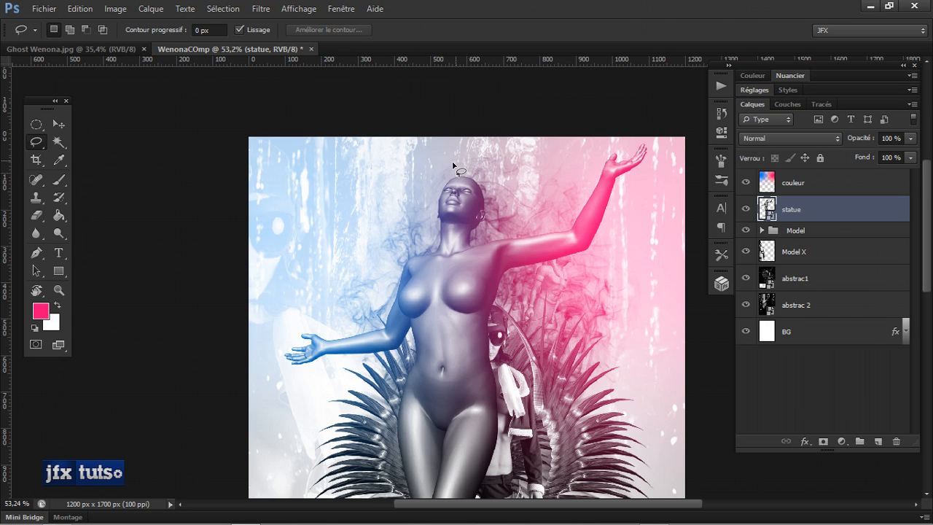
pyautogui.moveTo(445, 179)
pyautogui.mouseDown()
pyautogui.moveTo(442, 223)
pyautogui.moveTo(472, 217)
pyautogui.moveTo(485, 186)
pyautogui.moveTo(452, 174)
pyautogui.mouseUp()
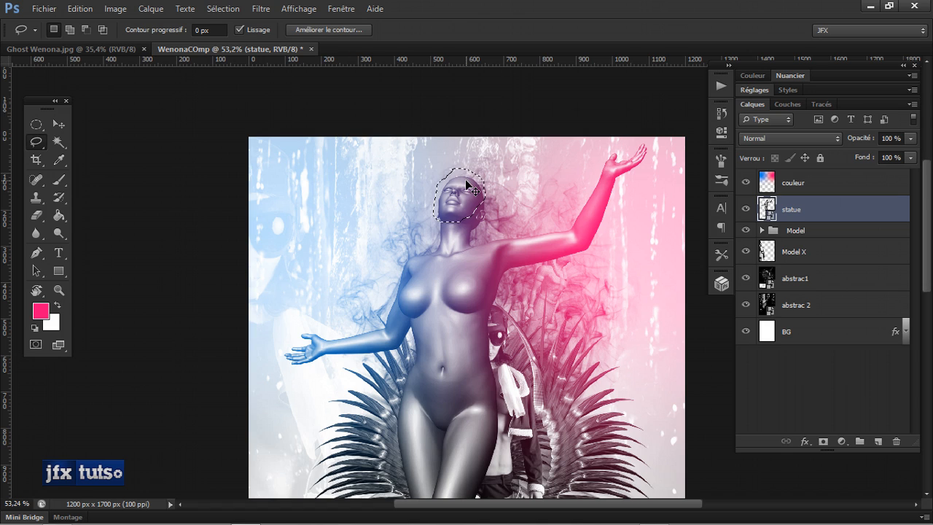
pyautogui.hotkey('ctrl', 'j')
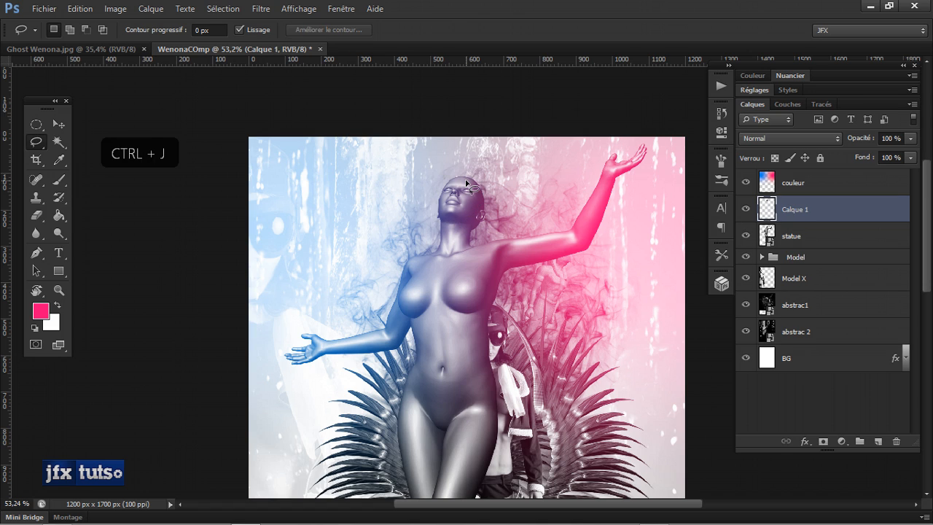
# Hide the copied head layer, lasso the face on the statue layer and copy it to another new layer.
pyautogui.click(745, 210)
pyautogui.click(774, 235)
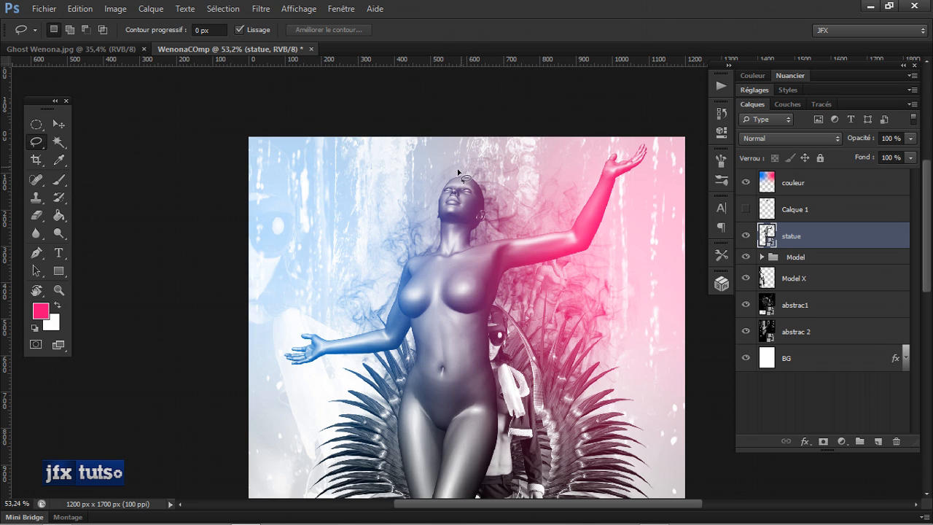
pyautogui.moveTo(458, 172)
pyautogui.mouseDown()
pyautogui.moveTo(427, 207)
pyautogui.moveTo(476, 207)
pyautogui.moveTo(484, 181)
pyautogui.moveTo(460, 171)
pyautogui.mouseUp()
pyautogui.hotkey('ctrl', 'j')
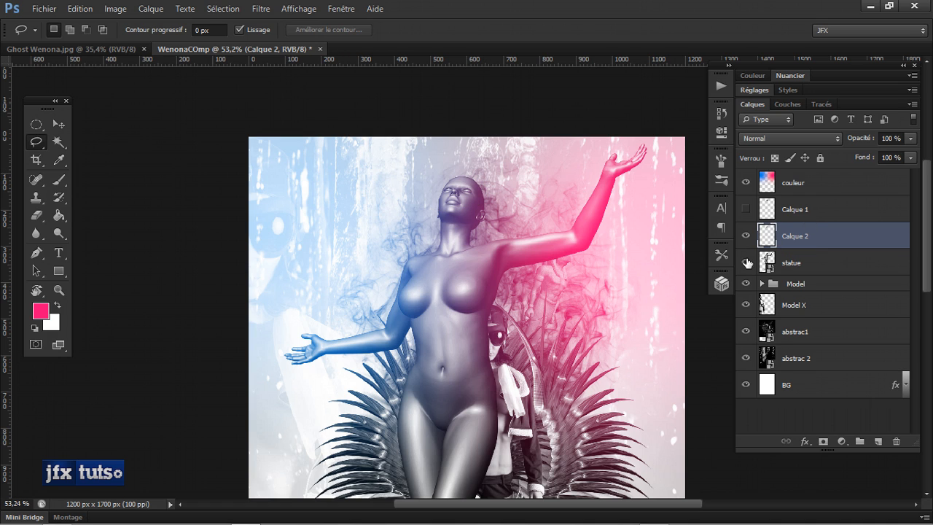
# Hide the statue layer and delete it.
pyautogui.click(745, 261)
pyautogui.click(779, 263)
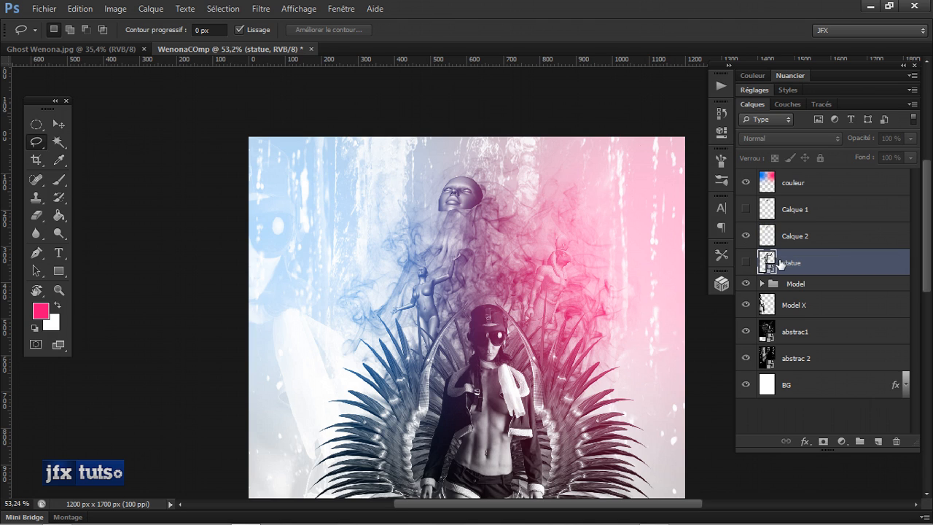
pyautogui.click(897, 442)
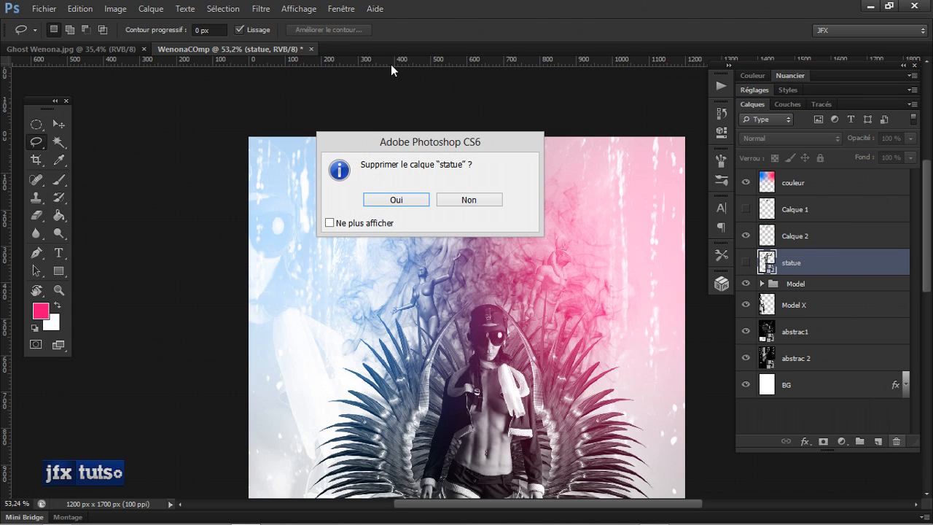
pyautogui.click(394, 202)
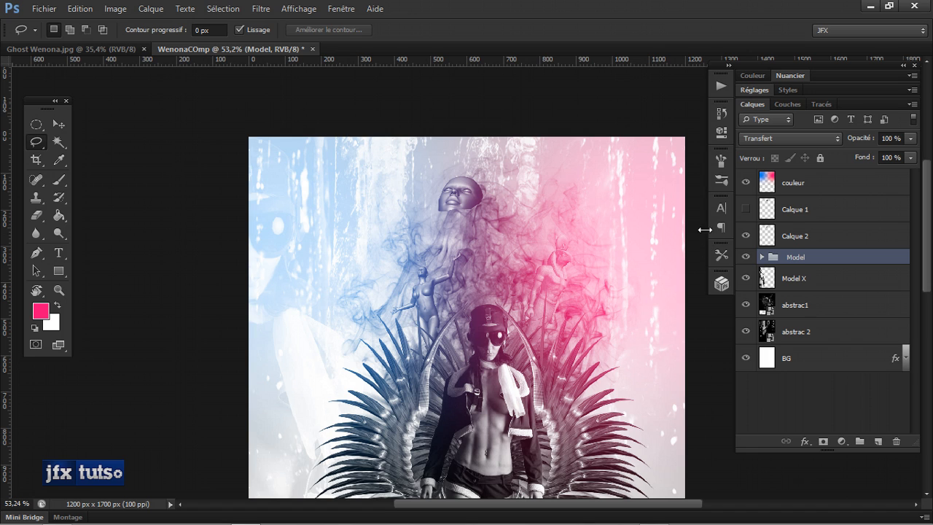
# Show Calque 1 and compare the composition with Ghost Wenona.jpg to examine where the heads are placed.
pyautogui.press('v')
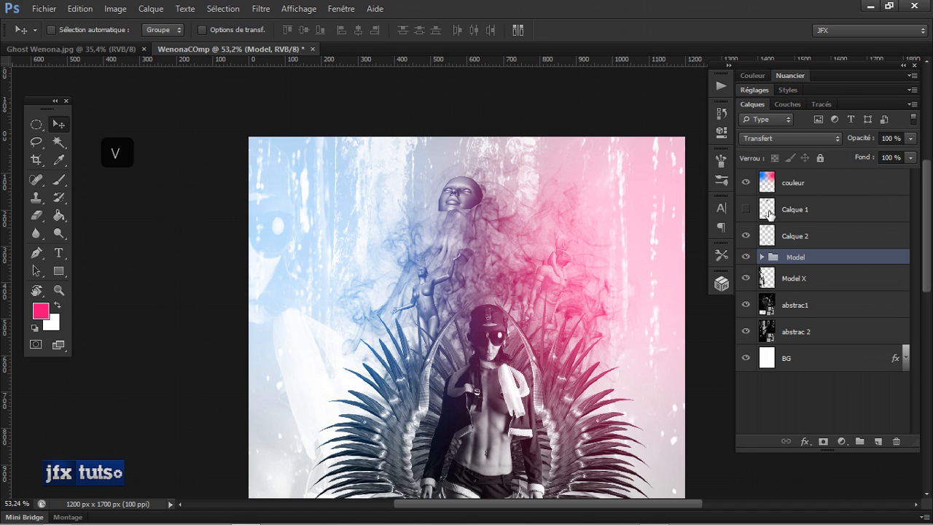
pyautogui.click(745, 210)
pyautogui.press('space')
pyautogui.moveTo(506, 248); pyautogui.dragTo(496, 197)
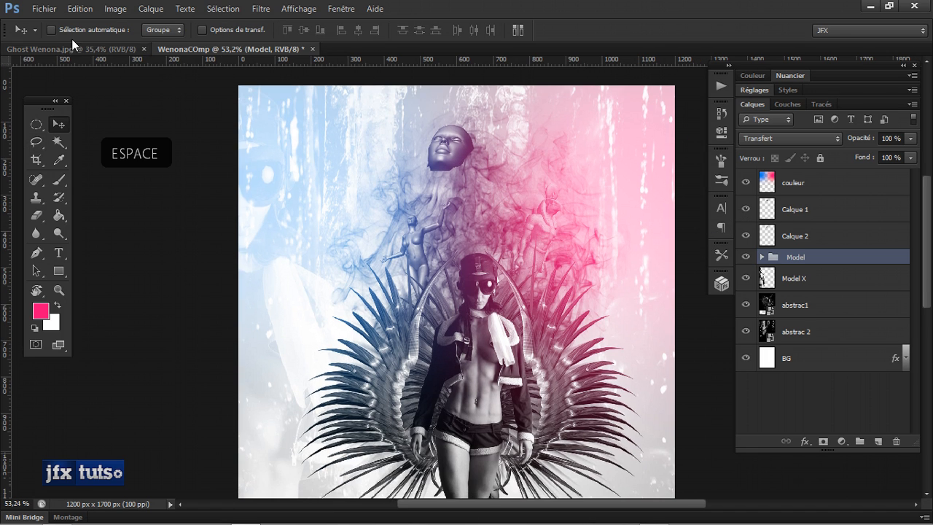
pyautogui.click(86, 49)
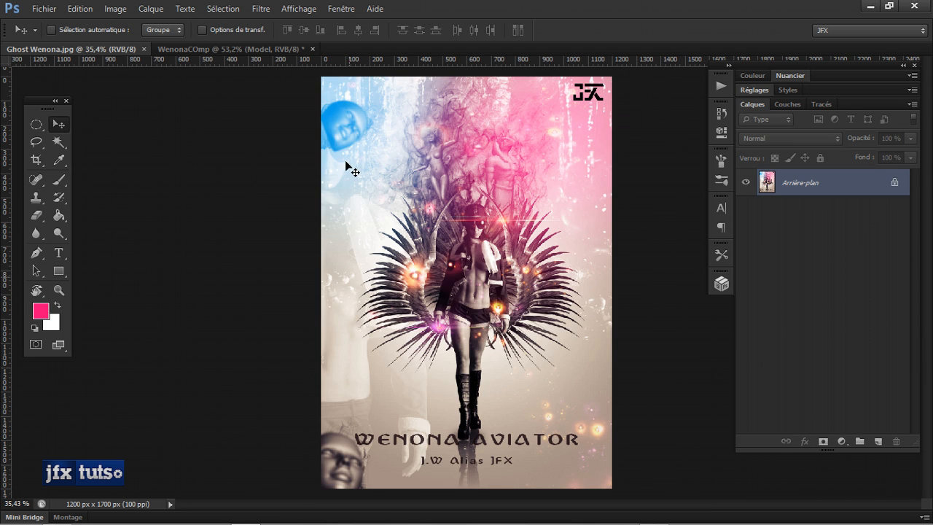
pyautogui.click(191, 49)
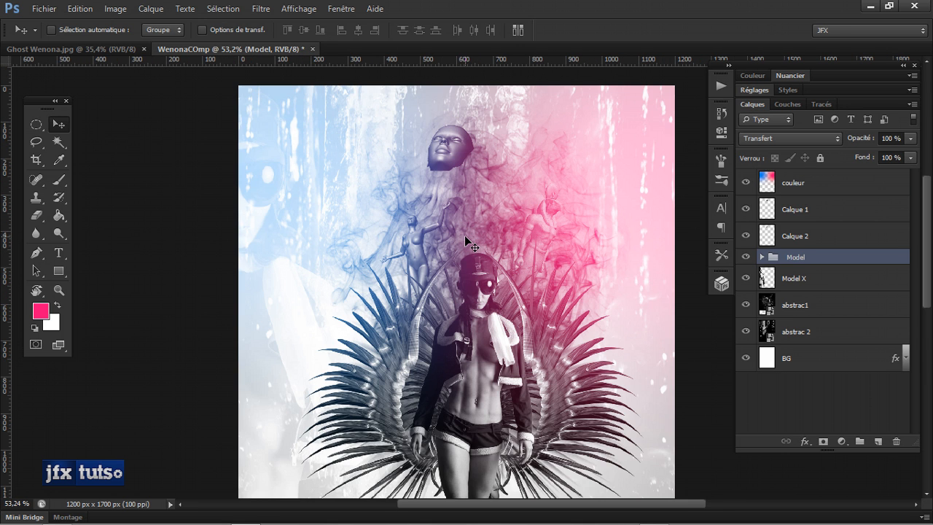
pyautogui.scroll(-2, 465, 238)
pyautogui.press('space')
pyautogui.moveTo(452, 254); pyautogui.dragTo(454, 211)
pyautogui.scroll(-2, 453, 213)
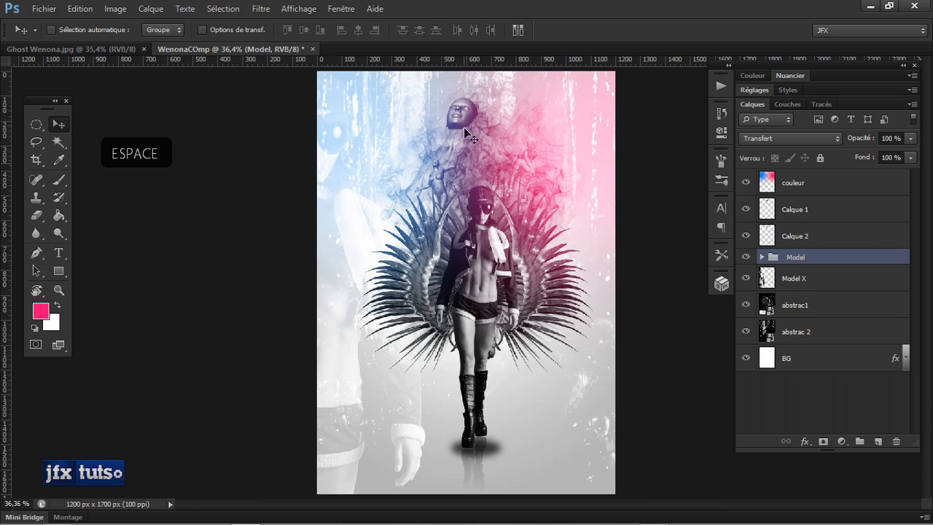
# Hide Calque 1, then move the Calque 2 face to the canvas's lower-right corner and enlarge it with Free Transform.
pyautogui.click(793, 211)
pyautogui.click(746, 210)
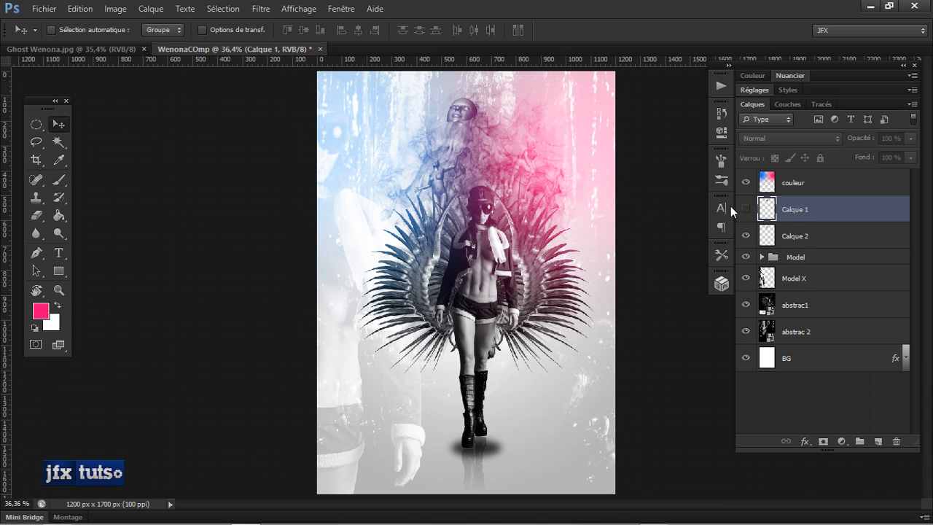
pyautogui.moveTo(467, 126); pyautogui.dragTo(592, 150)
pyautogui.click(785, 235)
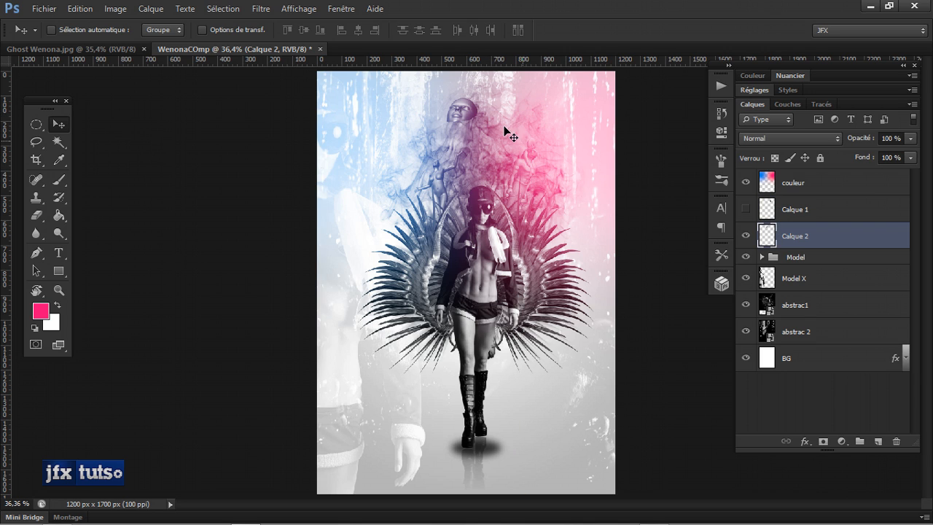
pyautogui.moveTo(465, 108); pyautogui.dragTo(566, 461)
pyautogui.hotkey('ctrl', 't')
pyautogui.press('Return')
pyautogui.hotkey('ctrl', 't')
pyautogui.press('Return')
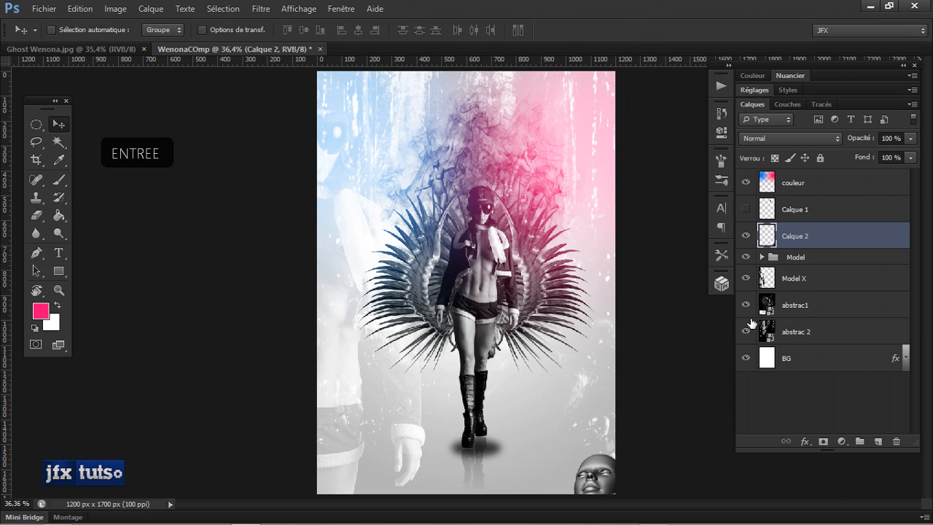
# Show Calque 1 again and move its head to the blue upper-left area of the canvas.
pyautogui.click(746, 209)
pyautogui.click(782, 211)
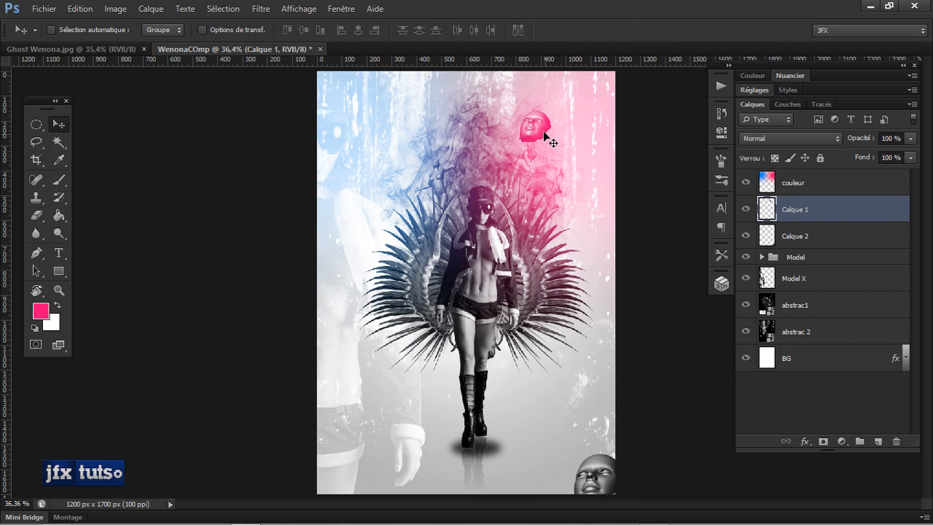
pyautogui.moveTo(547, 136); pyautogui.dragTo(361, 124)
pyautogui.press('space')
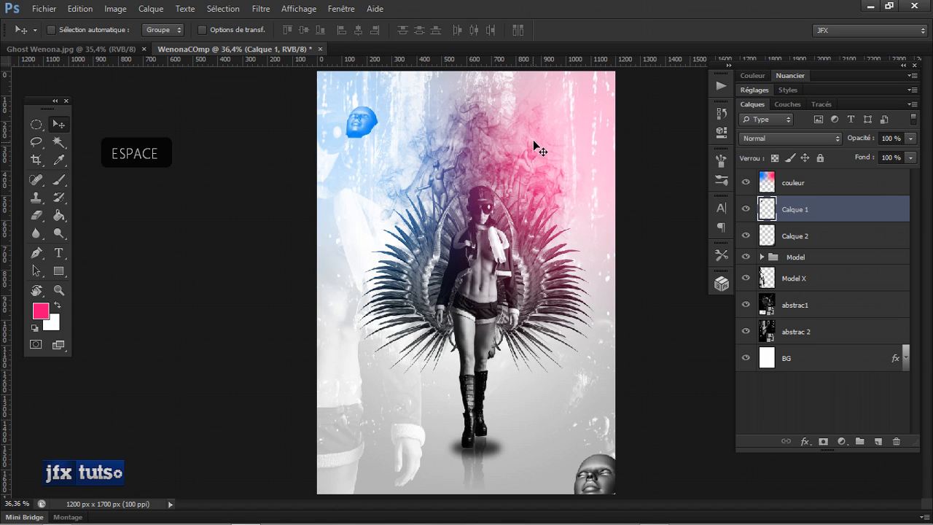
pyautogui.press('space')
# Flip the Calque 1 head horizontally, enlarge it to about 171 %, and rotate it into the canvas's upper-left corner.
pyautogui.hotkey('ctrl', 't')
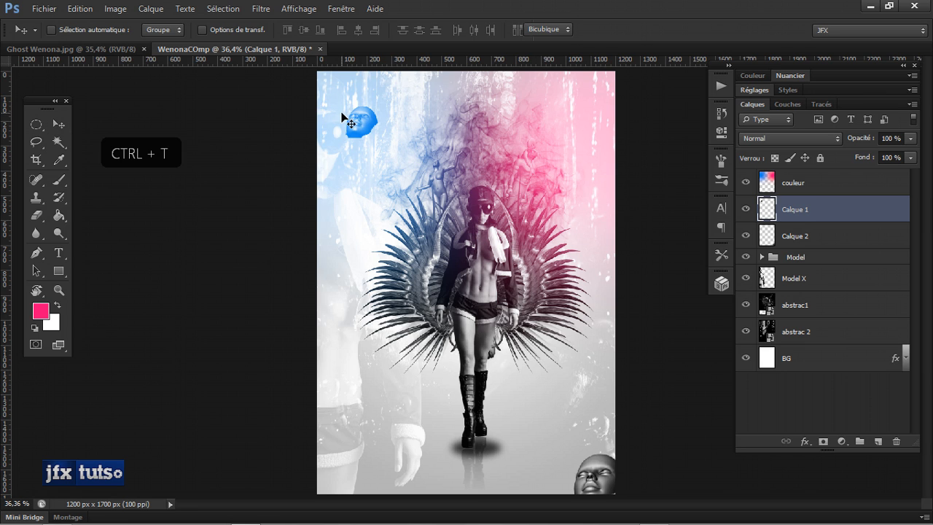
pyautogui.rightClick(368, 116)
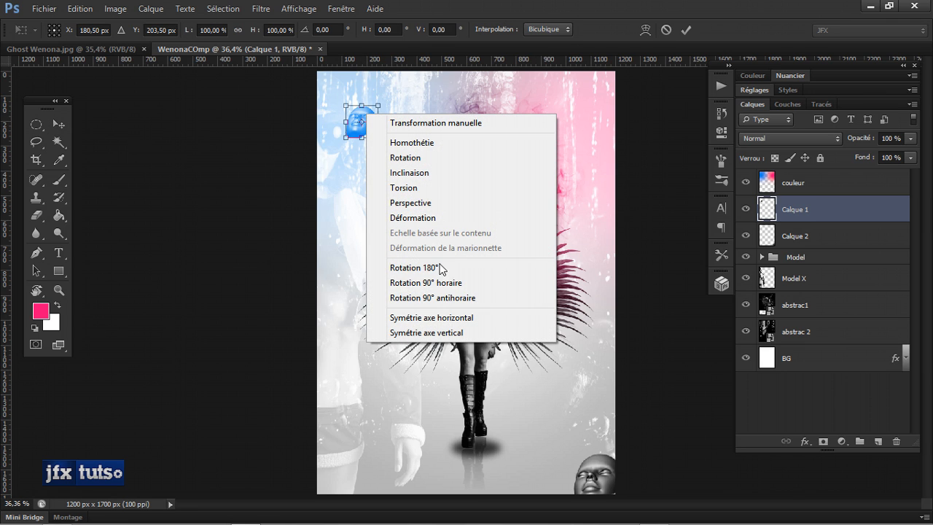
pyautogui.click(448, 317)
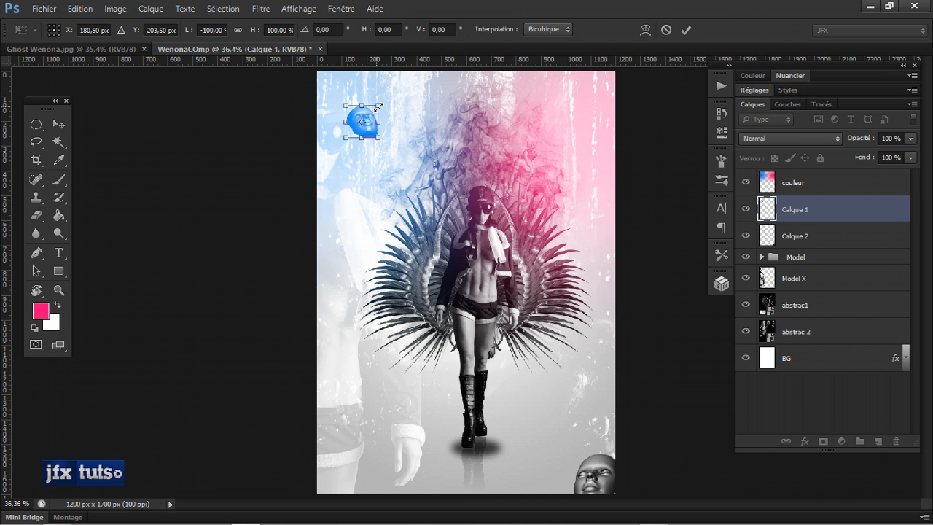
pyautogui.moveTo(378, 108); pyautogui.dragTo(344, 88)
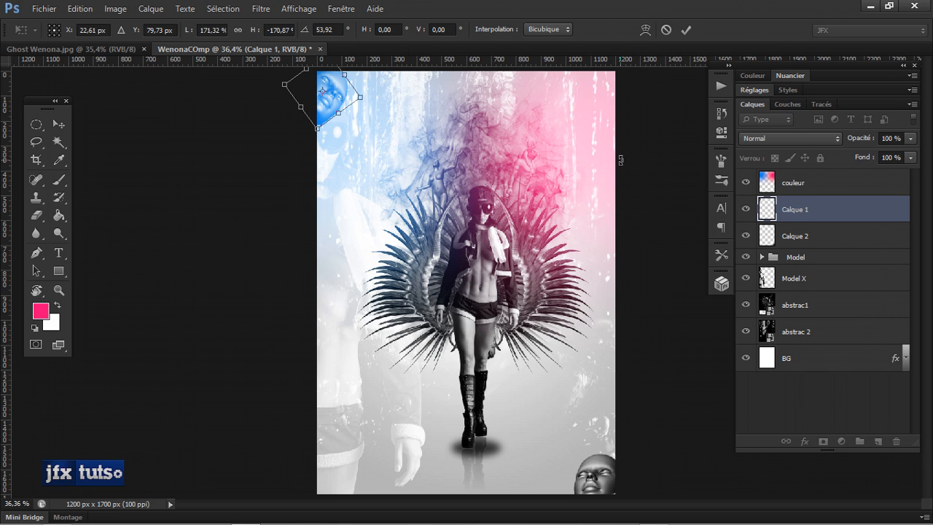
pyautogui.press('Return')
pyautogui.hotkey('ctrl', 'F9')
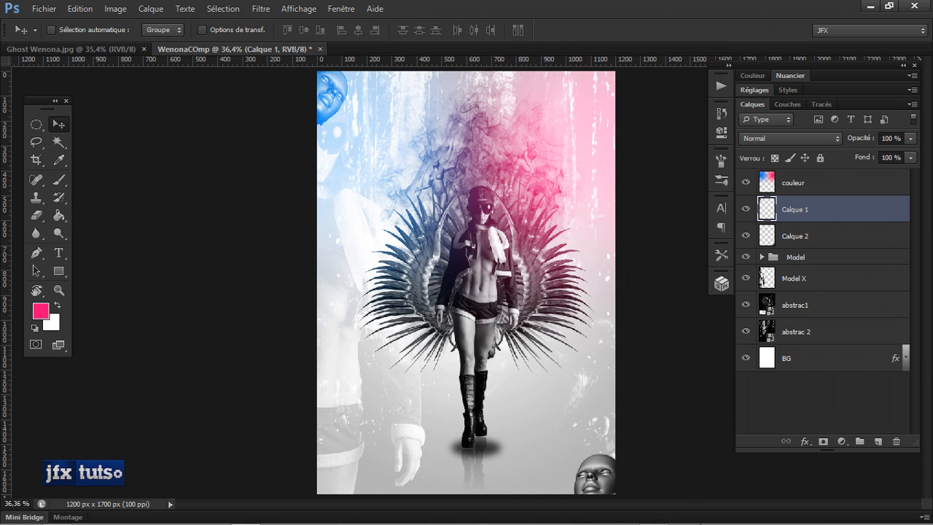
# Shrink the Calque 2 face with Free Transform so it sits smaller in the canvas's lower-right corner.
pyautogui.moveTo(650, 519)
pyautogui.keyDown('shift'); pyautogui.click(791, 236); pyautogui.keyUp('shift')
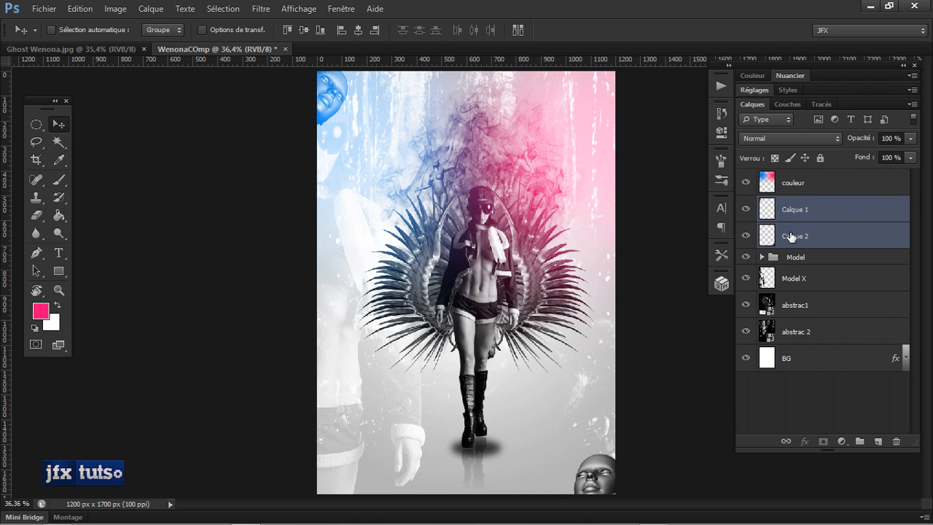
pyautogui.click(804, 210)
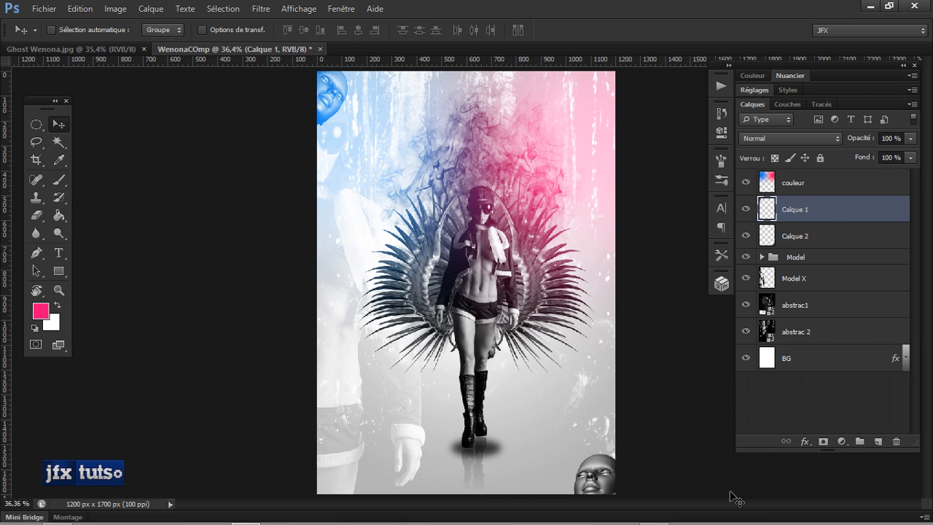
pyautogui.click(783, 240)
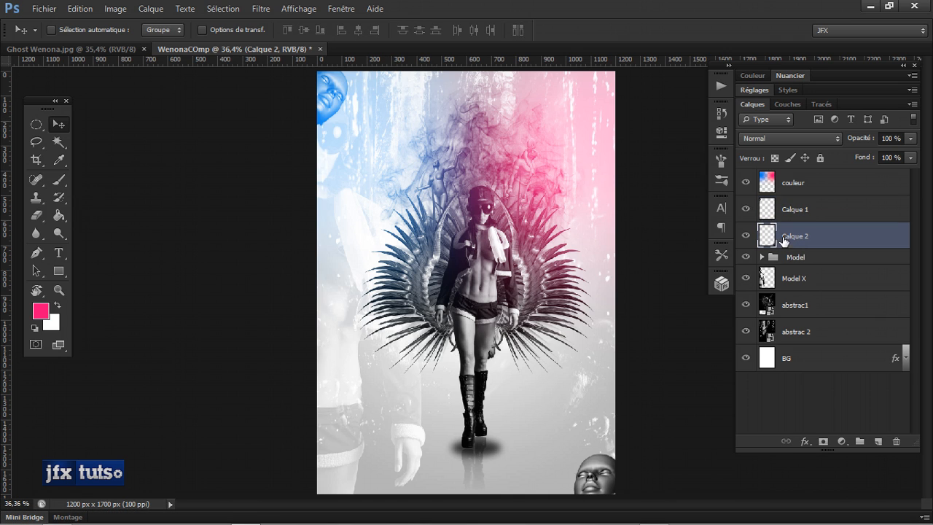
pyautogui.hotkey('ctrl', 't')
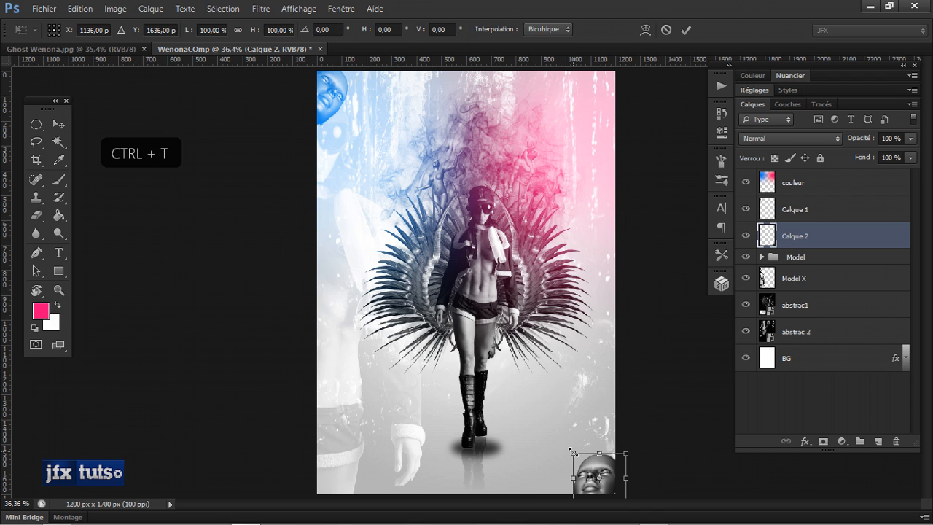
pyautogui.moveTo(573, 451); pyautogui.dragTo(605, 483)
pyautogui.press('Return')
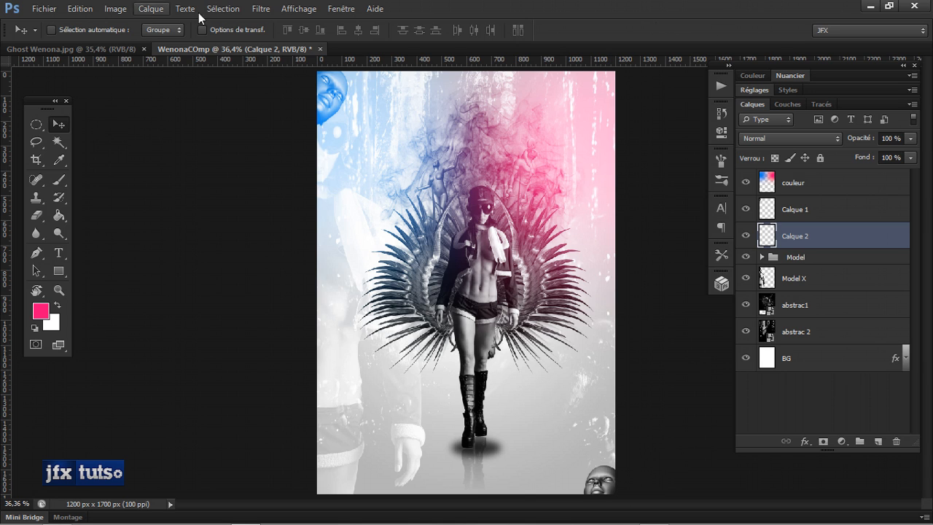
# Apply a light Gaussian blur with a radius of 1.5 pixels to the Calque 2 face.
pyautogui.click(261, 9)
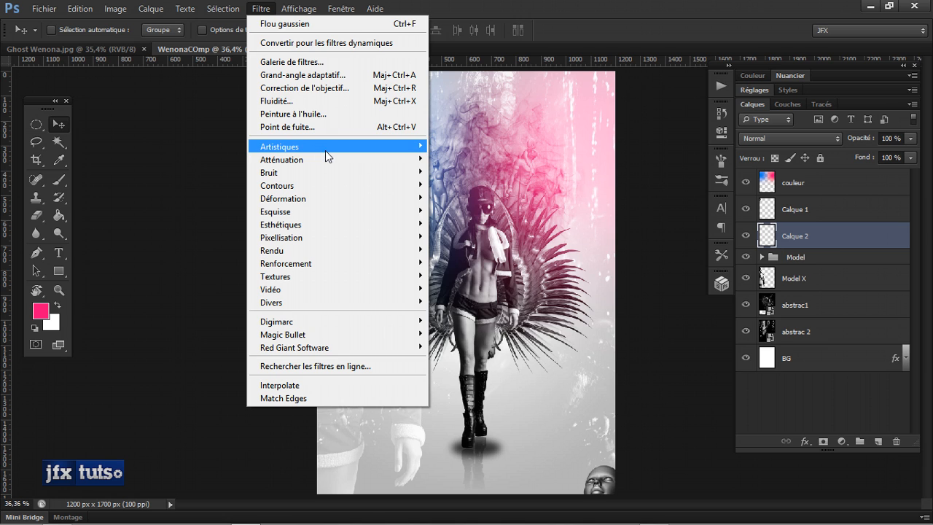
pyautogui.moveTo(350, 161)
pyautogui.click(475, 269)
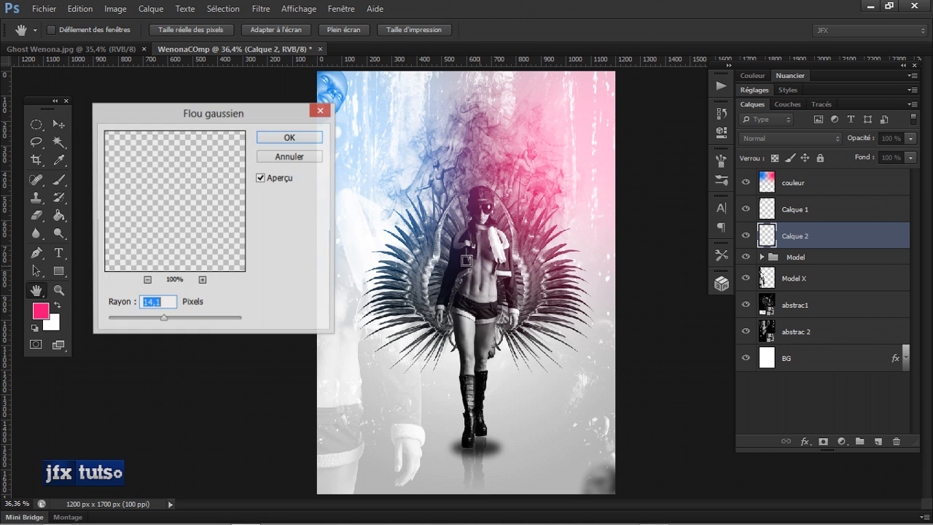
pyautogui.moveTo(139, 320); pyautogui.dragTo(125, 319)
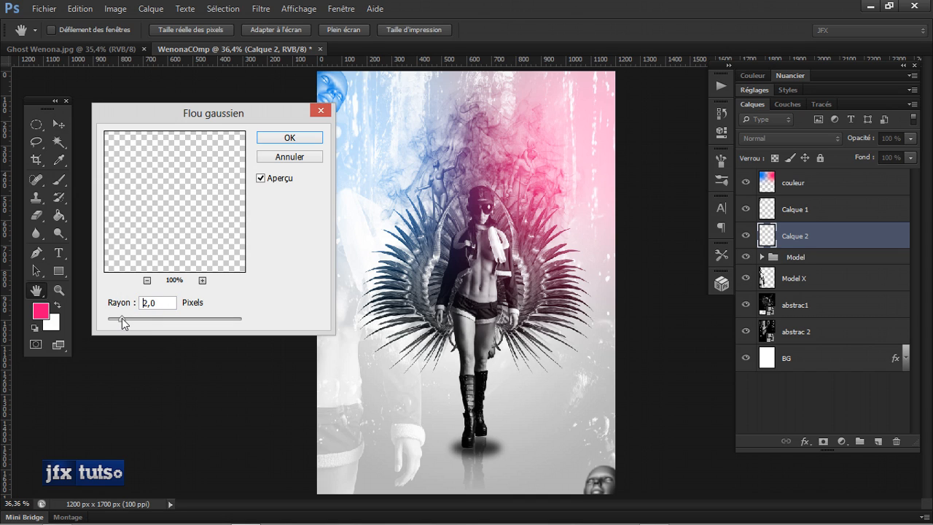
pyautogui.moveTo(122, 318); pyautogui.dragTo(118, 318)
pyautogui.click(290, 139)
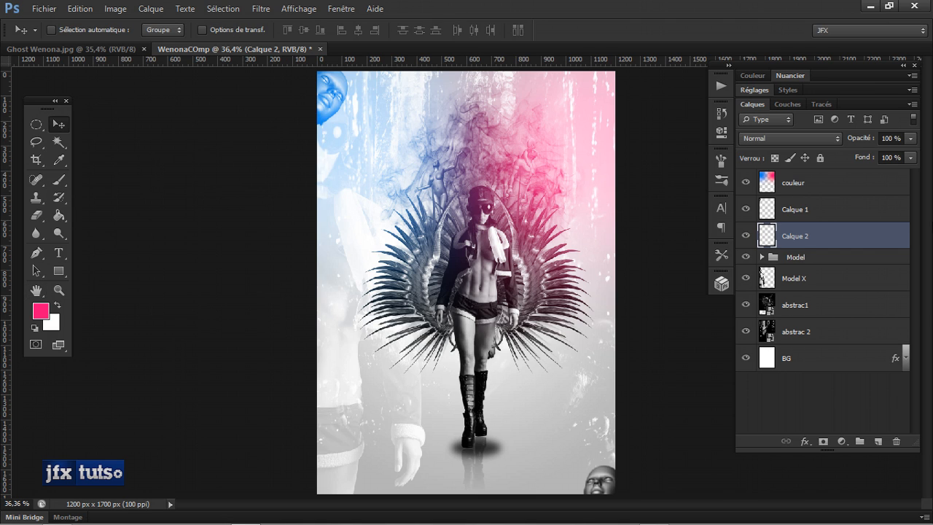
# Apply a Gaussian blur with a radius well above 1.5 pixels to the Calque 1 head in the upper-left corner.
pyautogui.click(778, 212)
pyautogui.click(260, 8)
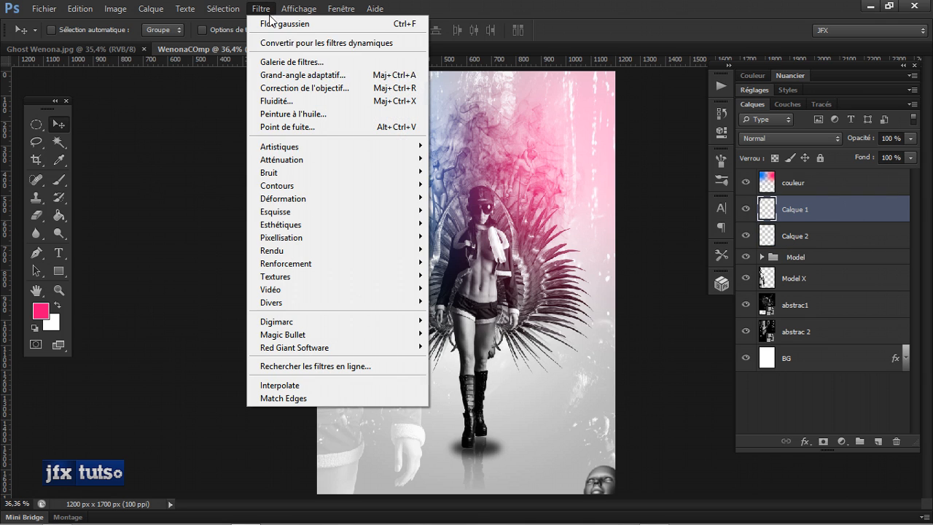
pyautogui.moveTo(319, 161)
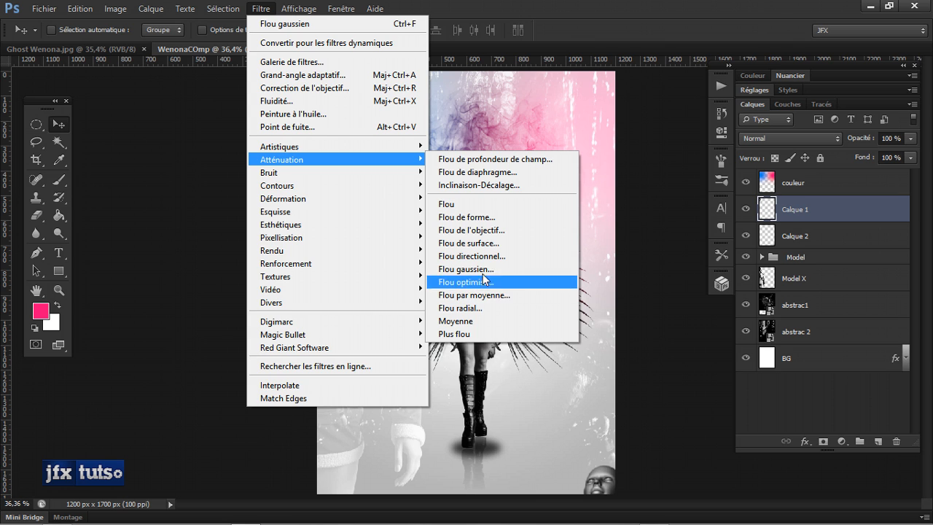
pyautogui.click(477, 269)
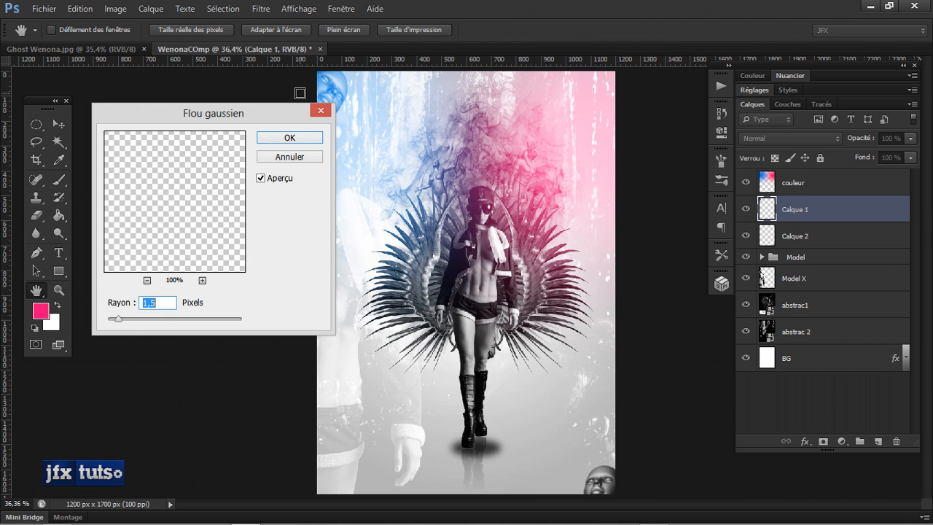
pyautogui.moveTo(288, 110); pyautogui.dragTo(305, 171)
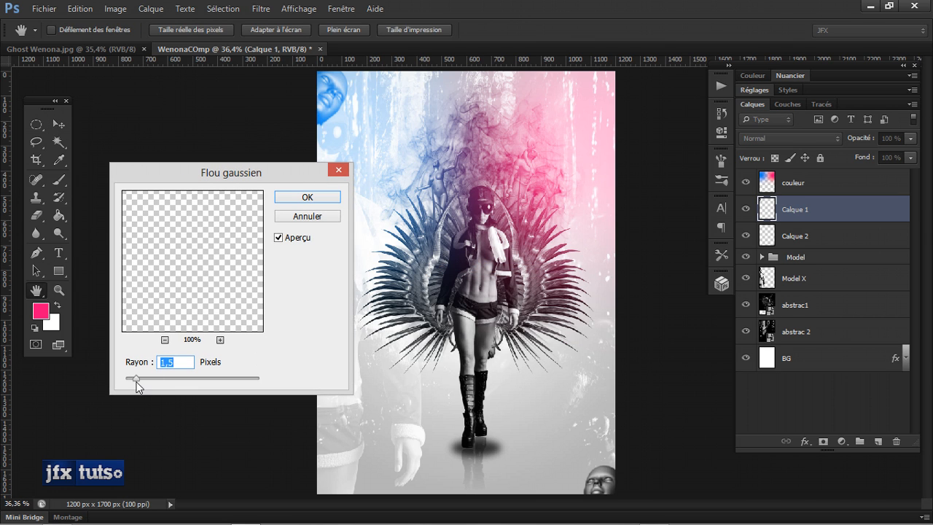
pyautogui.moveTo(136, 381); pyautogui.dragTo(150, 379)
pyautogui.moveTo(148, 379); pyautogui.dragTo(156, 378)
pyautogui.click(307, 198)
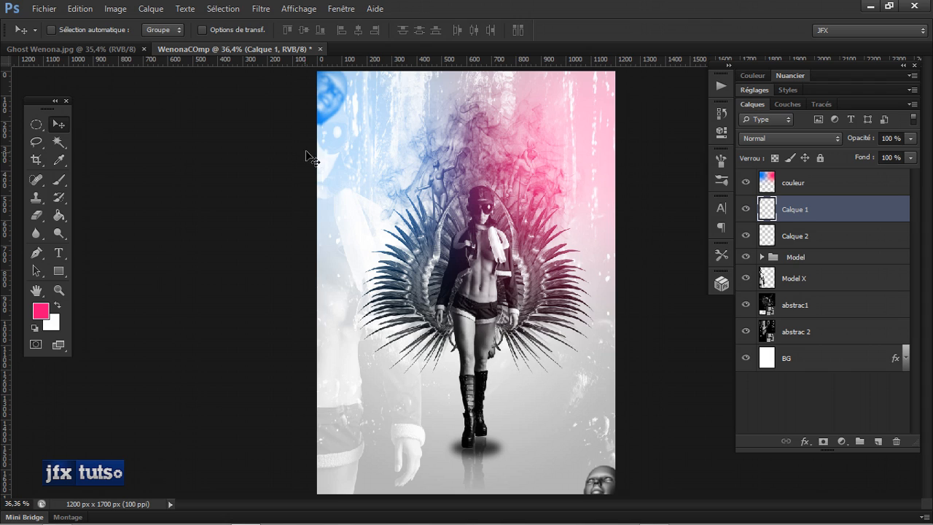
# Merge Calque 1 and Calque 2 into one layer and rename it masques.
pyautogui.keyDown('shift'); pyautogui.click(824, 238); pyautogui.keyUp('shift')
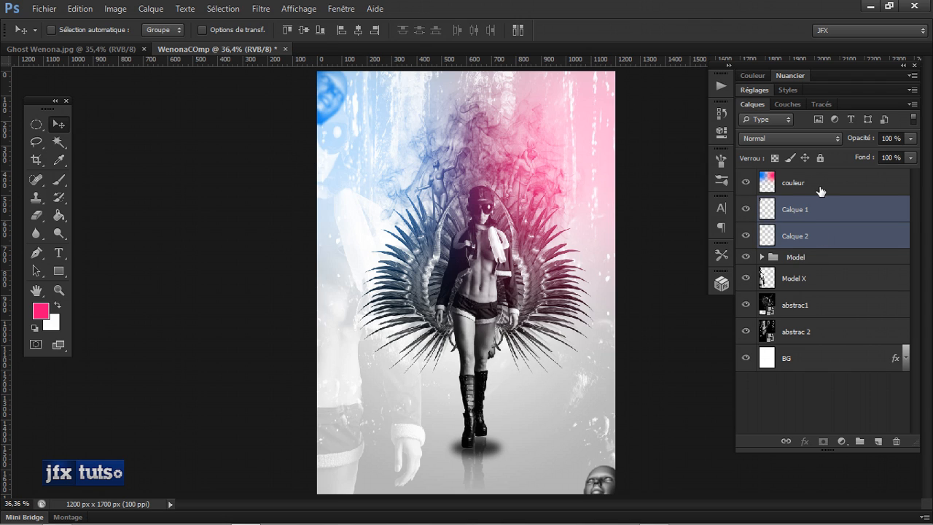
pyautogui.hotkey('ctrl', 'e')
pyautogui.doubleClick(794, 211)
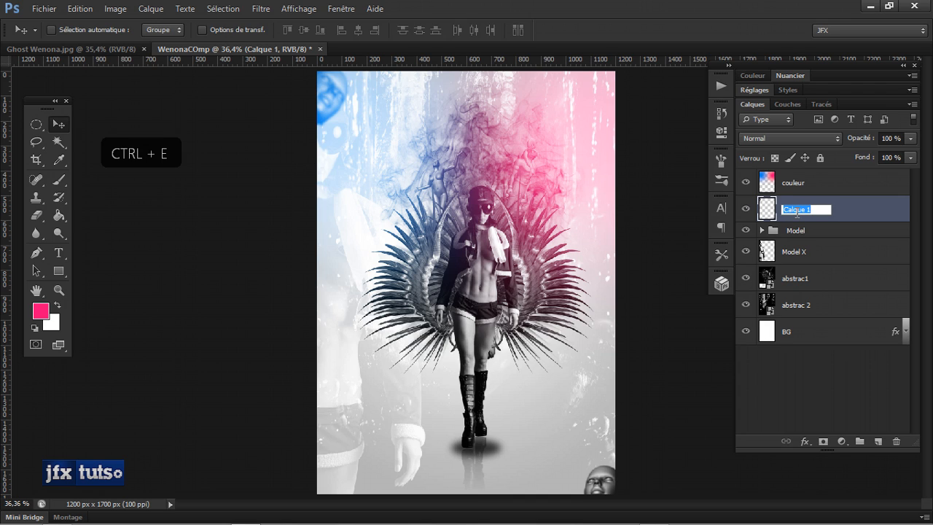
pyautogui.write('masq')
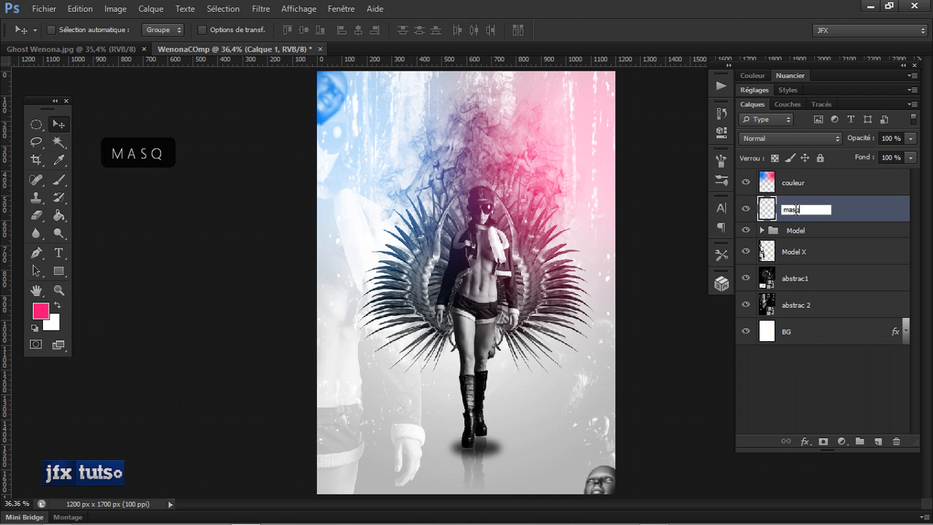
pyautogui.write('ues')
pyautogui.press('Return')
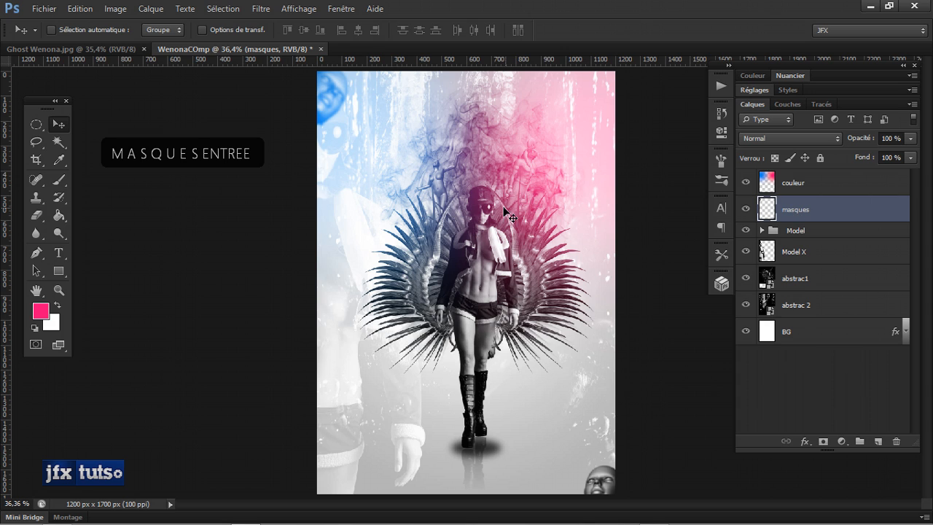
pyautogui.press('v')
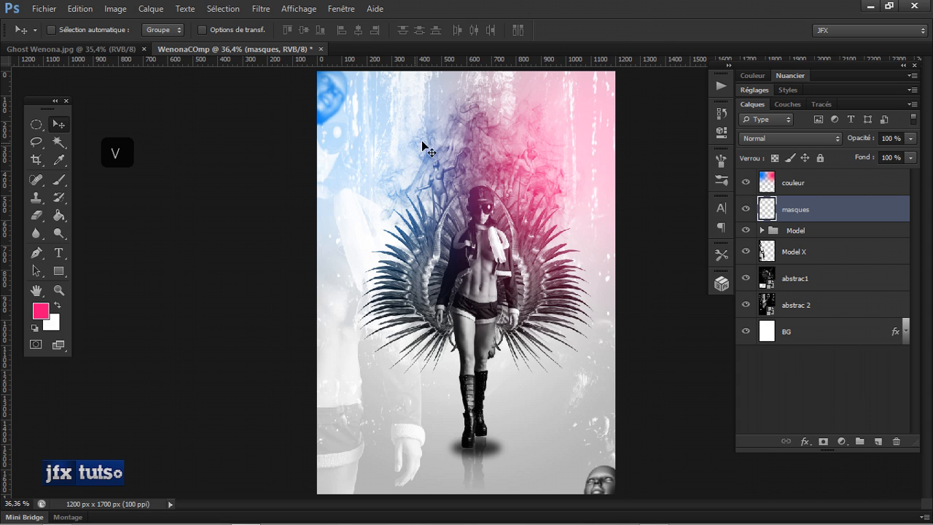
# Place flares.jpg from the Composicionghost pilot folder into the composition, directly above the masques layer.
pyautogui.scroll(-1, 543, 223)
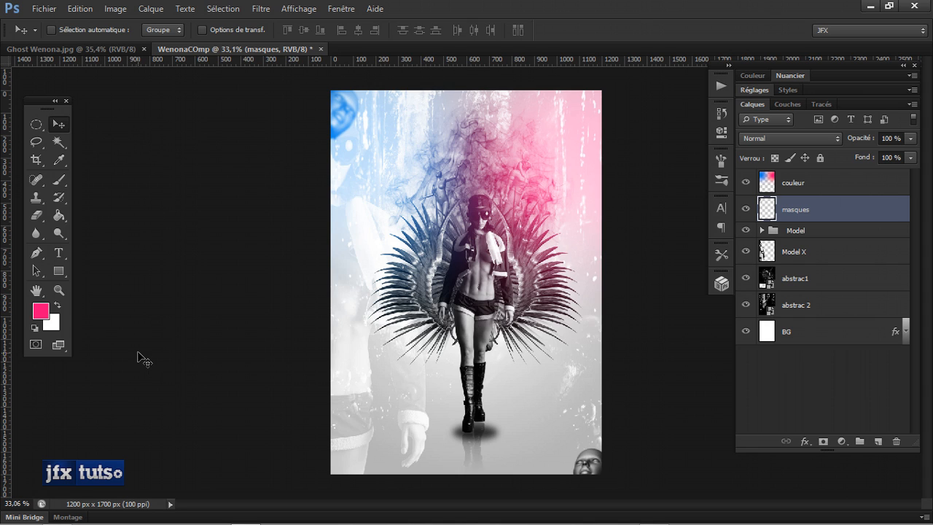
pyautogui.click(21, 516)
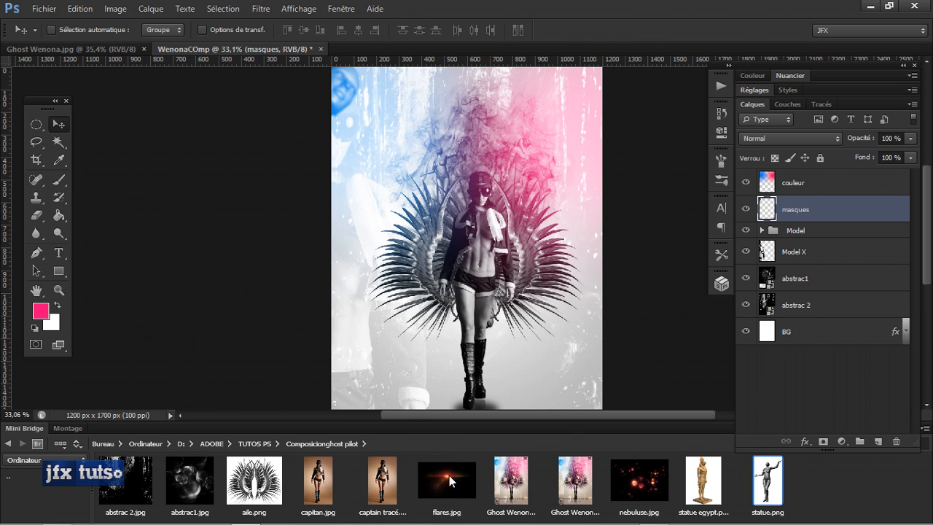
pyautogui.moveTo(452, 490); pyautogui.dragTo(471, 193)
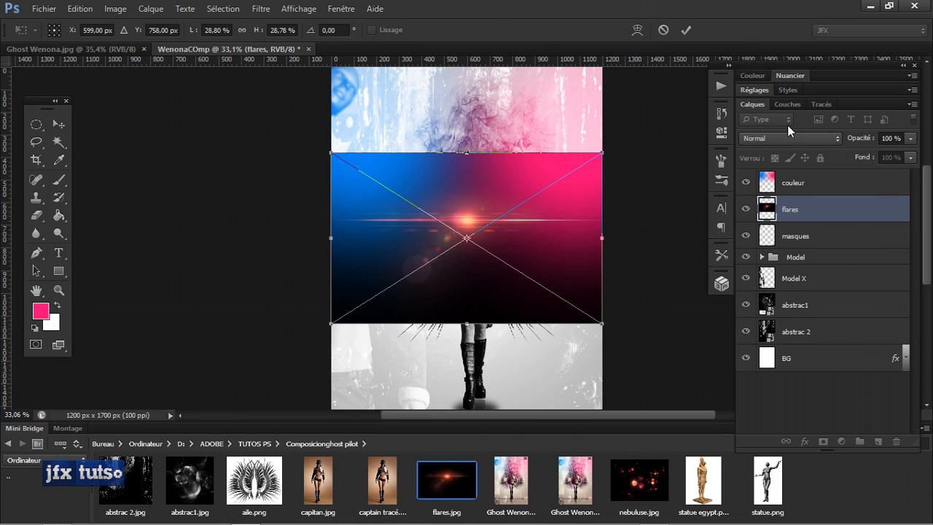
pyautogui.click(687, 35)
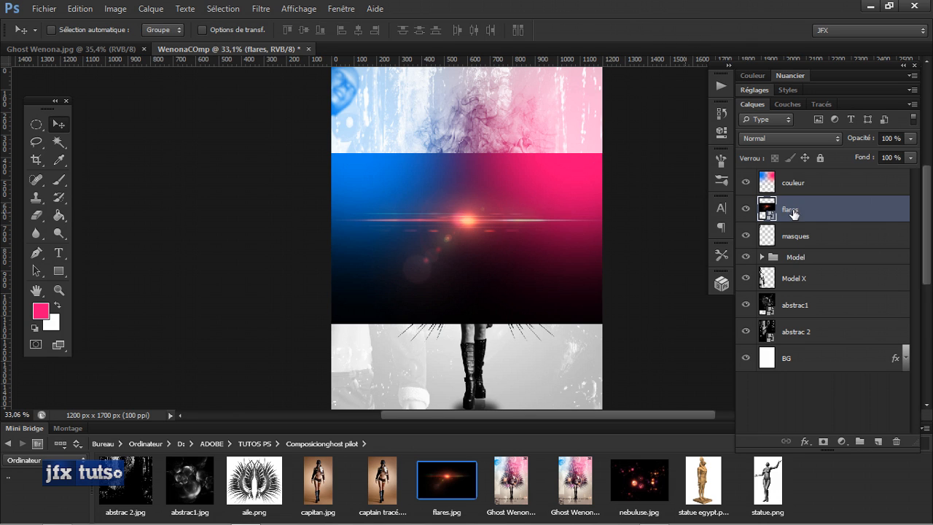
# Set the flares layer's blend mode to Superposition and move the flare up beside the model's cap.
pyautogui.click(809, 139)
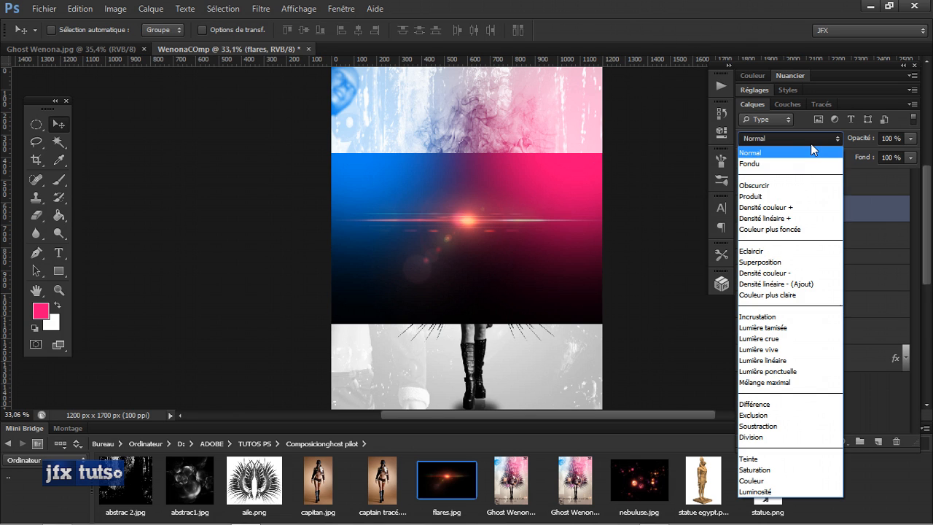
pyautogui.click(784, 263)
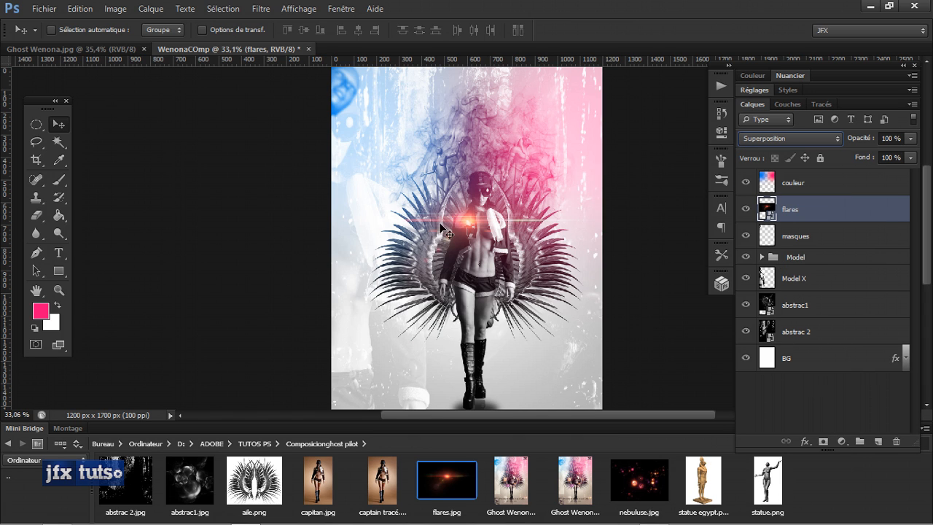
pyautogui.moveTo(470, 228); pyautogui.dragTo(494, 171)
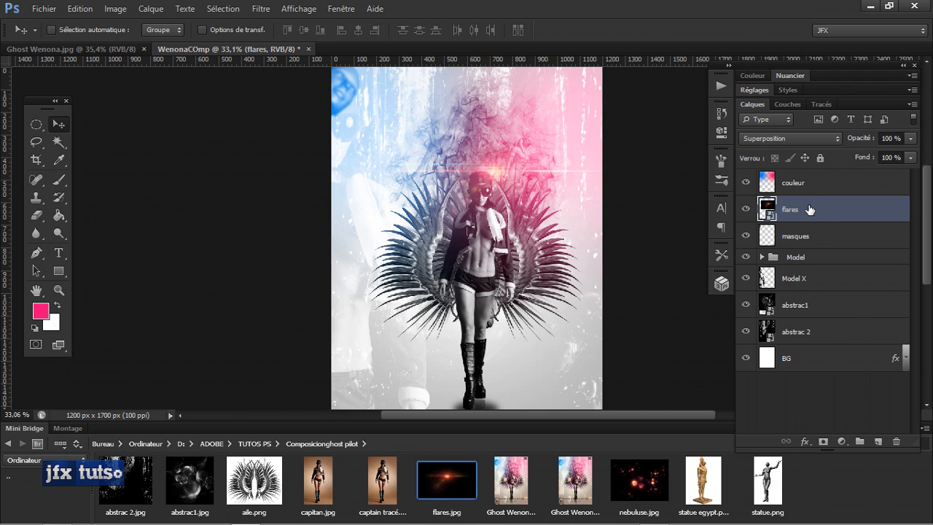
pyautogui.doubleClick(28, 429)
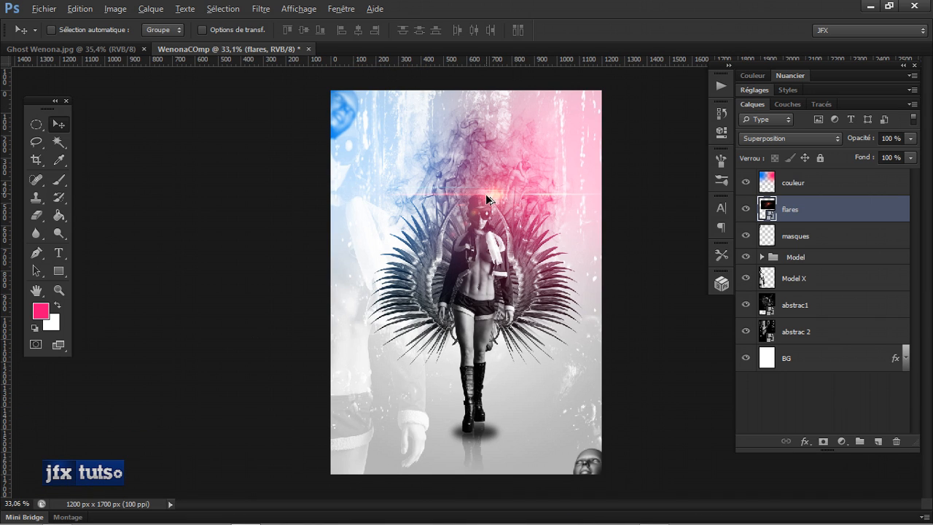
# Duplicate the flares layer and position the copy over the model's hand on the blue side of the image.
pyautogui.moveTo(486, 199); pyautogui.dragTo(433, 317)
pyautogui.hotkey('ctrl', 'j')
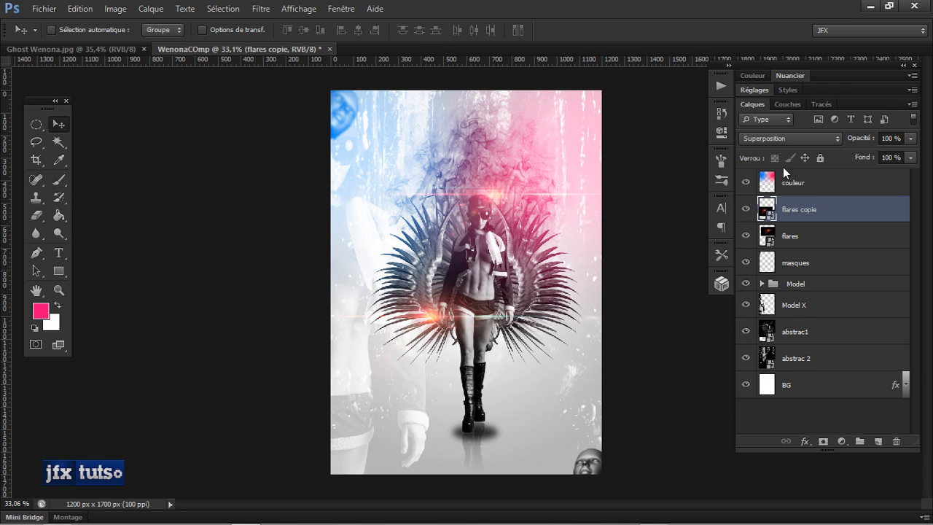
pyautogui.click(745, 211)
pyautogui.click(745, 210)
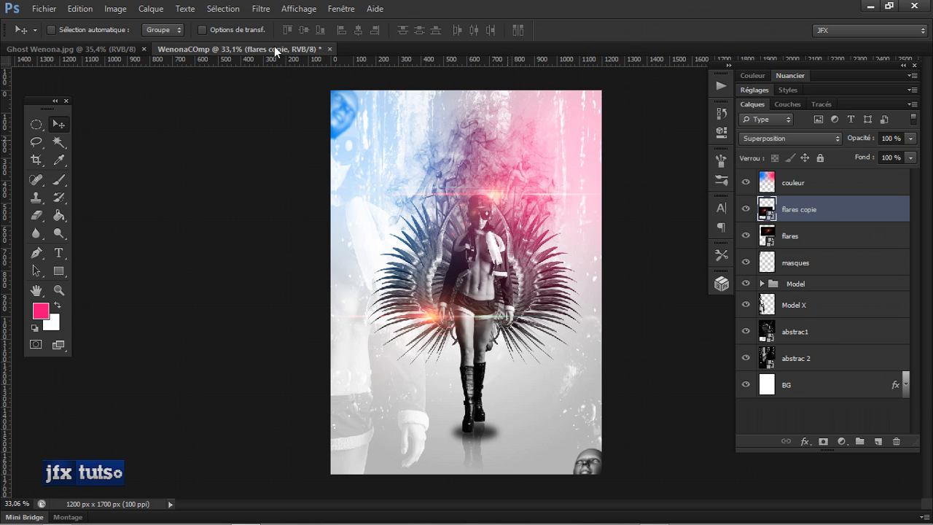
# Check which light belongs to the flares layer by toggling its visibility, and rasterize the flares copie layer.
pyautogui.click(125, 11)
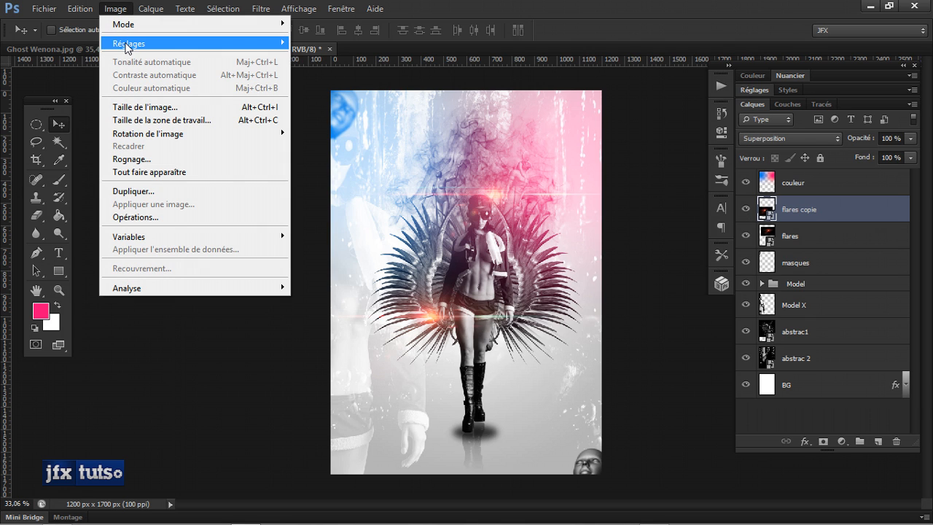
pyautogui.moveTo(135, 43)
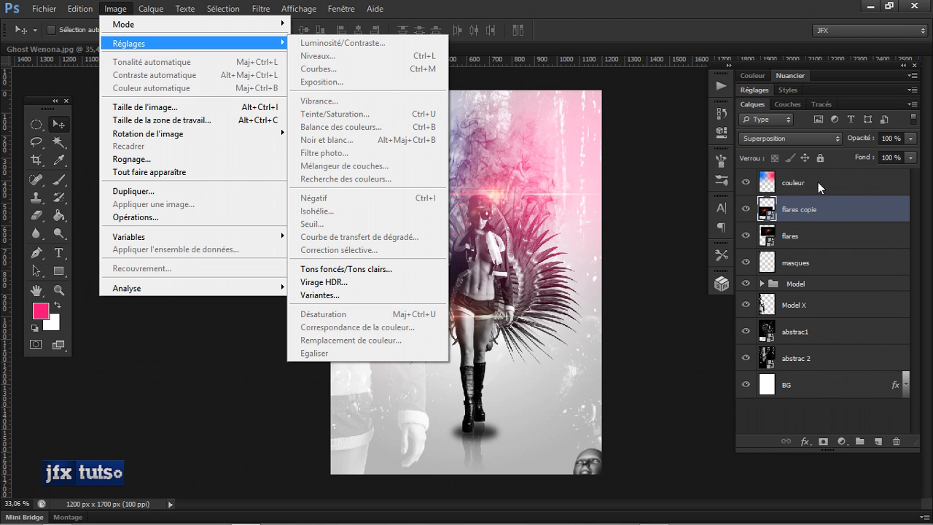
pyautogui.click(825, 210)
pyautogui.click(746, 236)
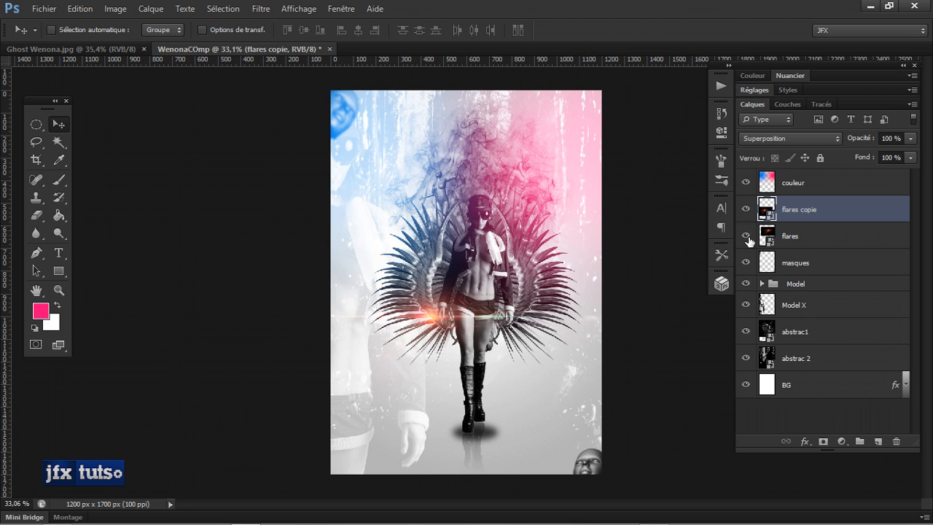
pyautogui.click(746, 237)
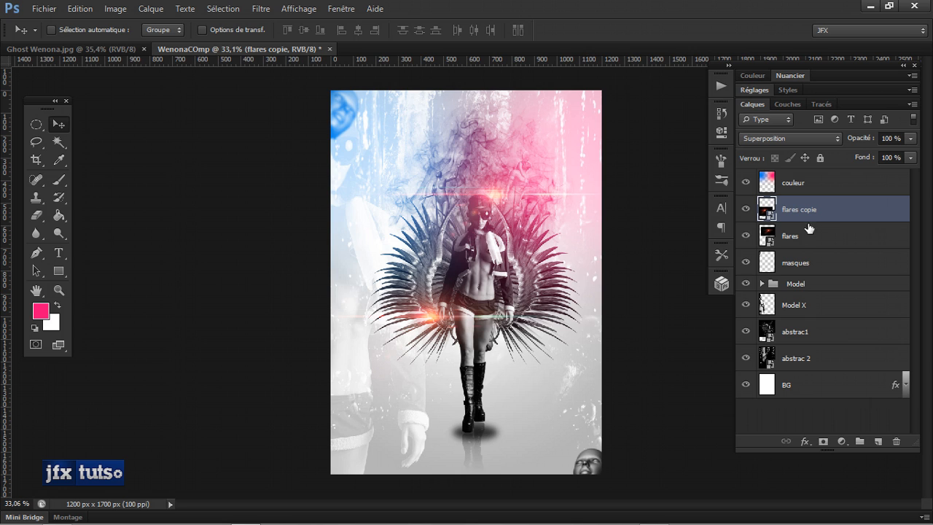
pyautogui.click(745, 236)
pyautogui.click(745, 236)
pyautogui.rightClick(845, 210)
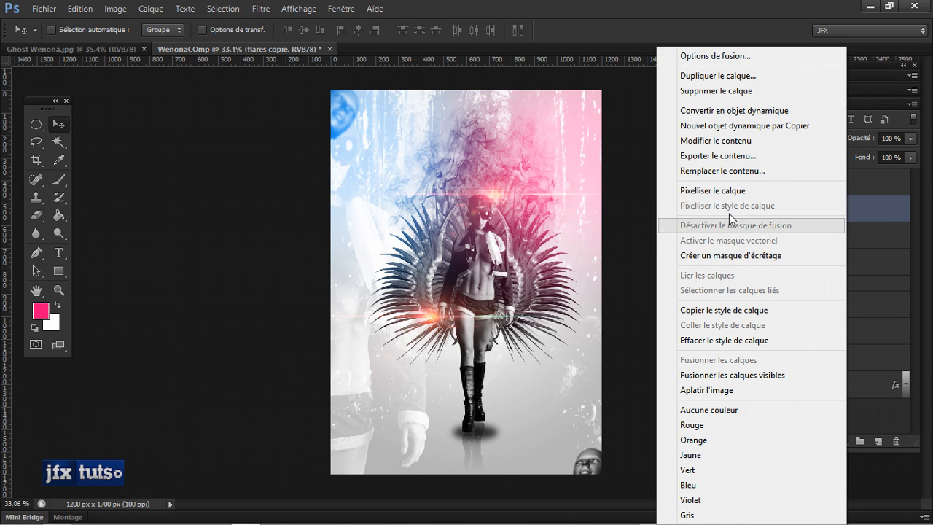
pyautogui.click(722, 190)
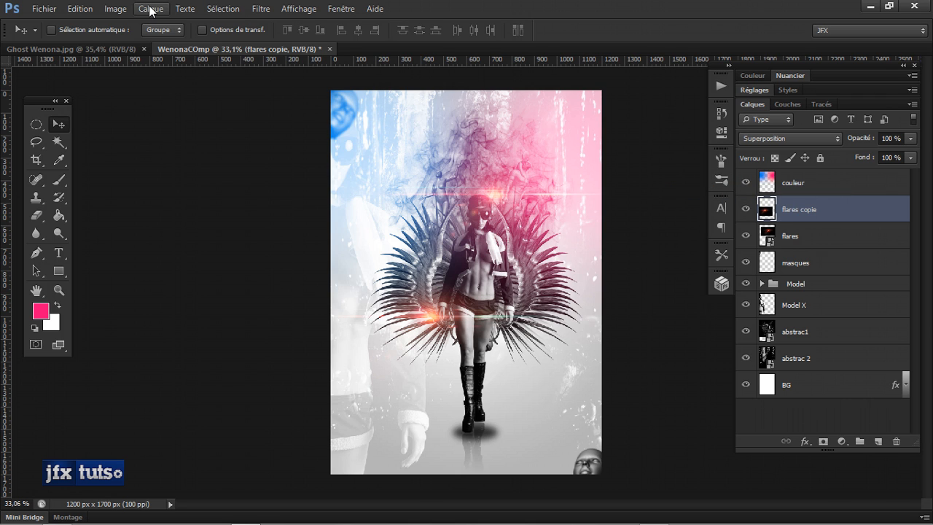
# Shift the flares copie layer's hue to +18 with slightly more saturation, and nudge the flare slightly away from the model's hand.
pyautogui.click(115, 9)
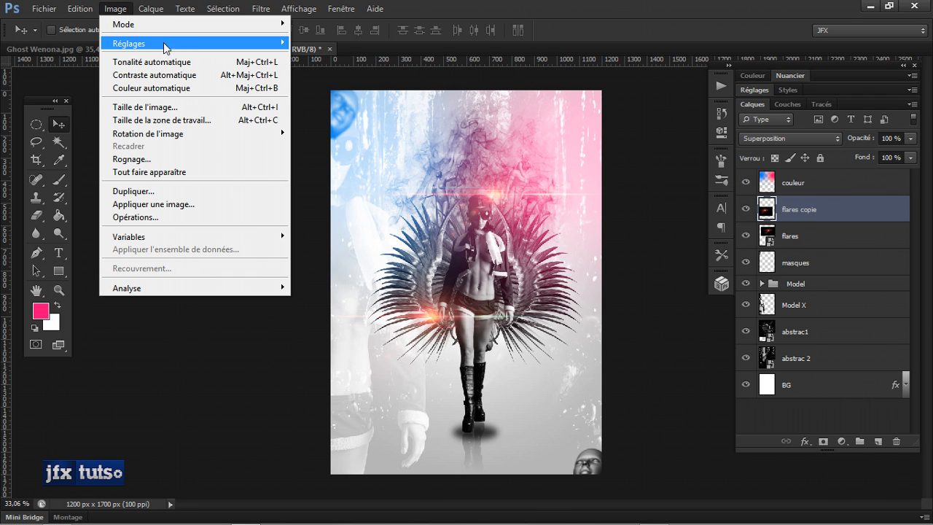
pyautogui.moveTo(165, 43)
pyautogui.click(402, 114)
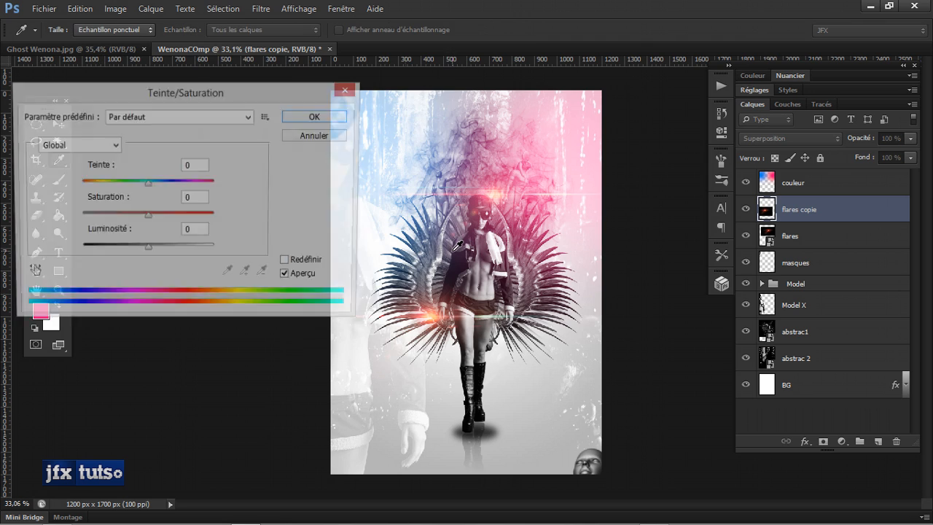
pyautogui.moveTo(148, 184)
pyautogui.mouseDown()
pyautogui.moveTo(131, 183)
pyautogui.moveTo(181, 183)
pyautogui.moveTo(160, 182)
pyautogui.mouseUp()
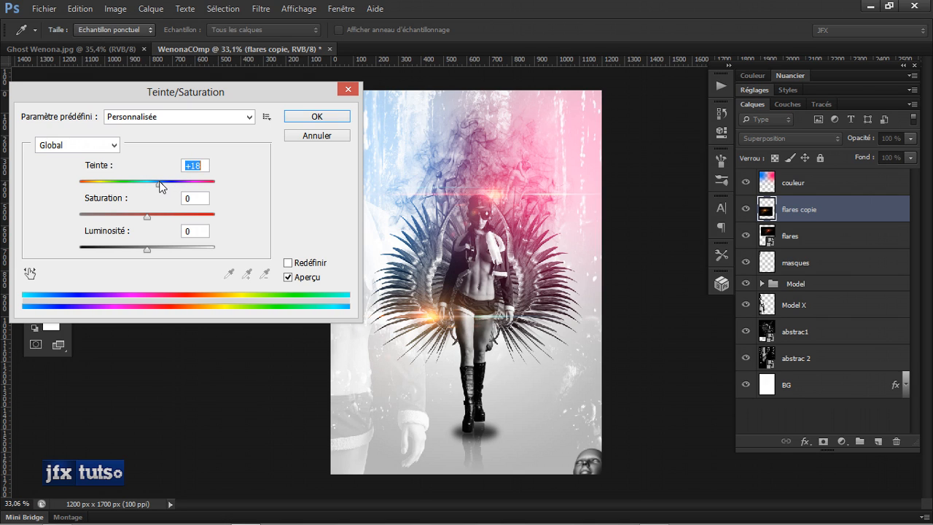
pyautogui.moveTo(147, 214); pyautogui.dragTo(157, 213)
pyautogui.click(317, 117)
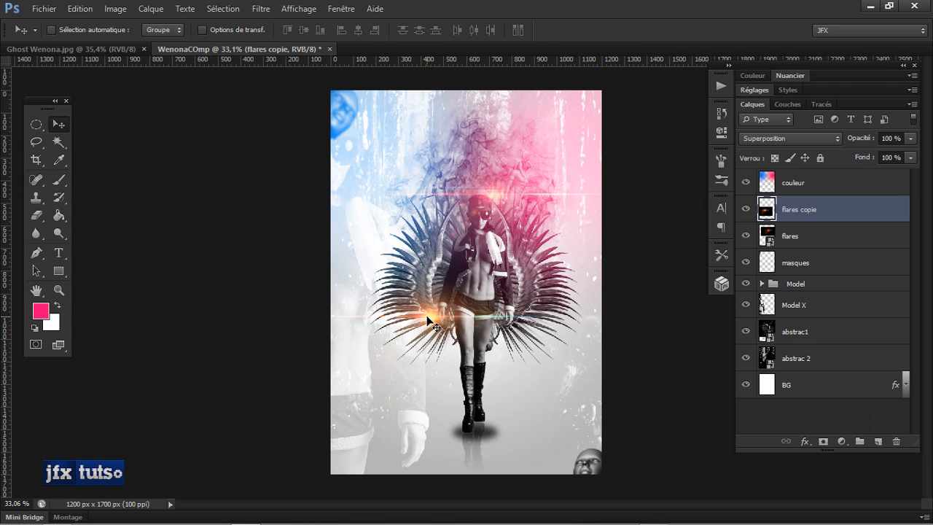
pyautogui.moveTo(427, 318)
pyautogui.mouseDown()
pyautogui.moveTo(433, 329)
pyautogui.moveTo(421, 324)
pyautogui.mouseUp()
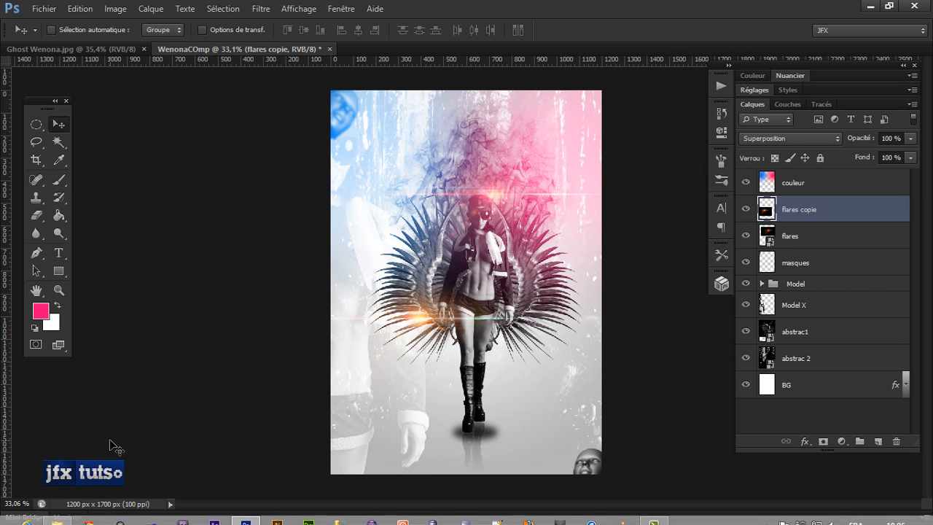
# Place nebuluse.jpg directly above the flares copie layer, enlarged proportionally to about 122 % so it spans the page width.
pyautogui.click(33, 517)
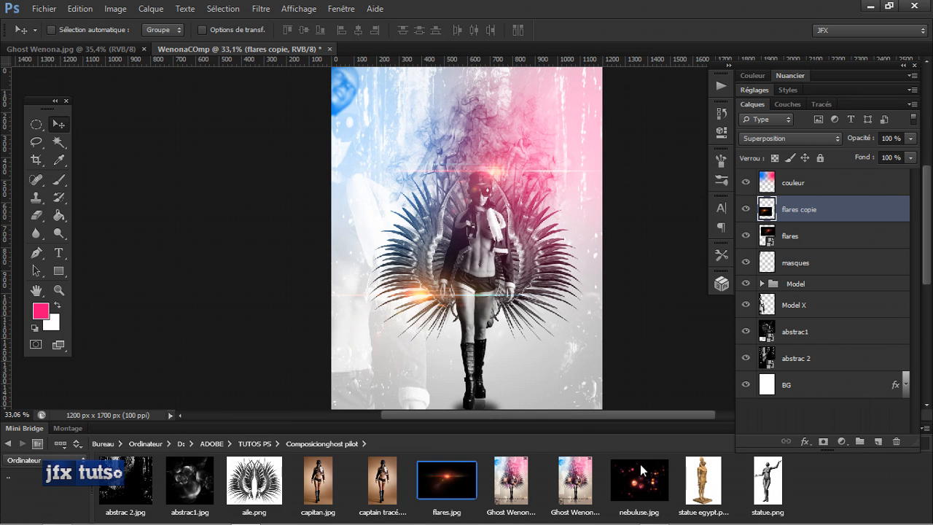
pyautogui.click(649, 487)
pyautogui.moveTo(644, 492); pyautogui.dragTo(455, 253)
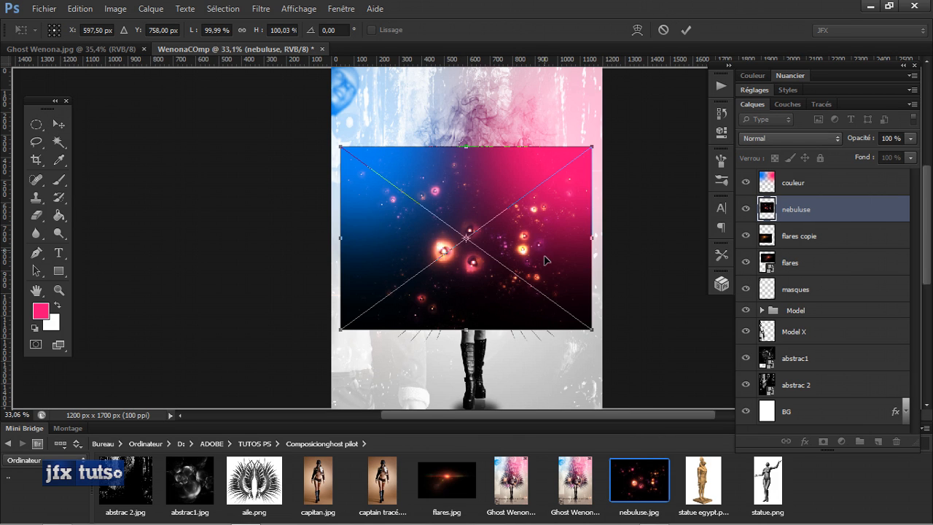
pyautogui.moveTo(463, 143)
pyautogui.mouseDown()
pyautogui.moveTo(464, 118)
pyautogui.moveTo(465, 127)
pyautogui.mouseUp()
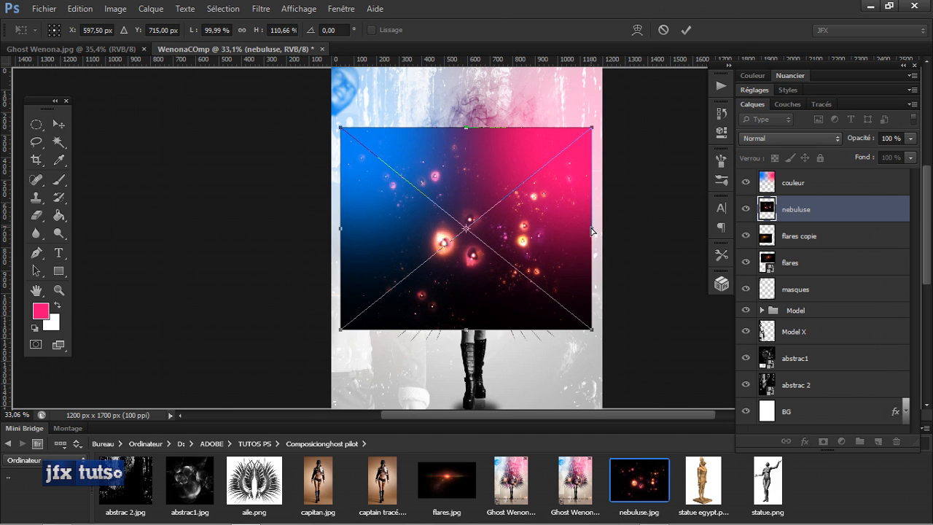
pyautogui.hotkey('ctrl', 'z')
pyautogui.moveTo(596, 144); pyautogui.dragTo(619, 127)
pyautogui.click(681, 29)
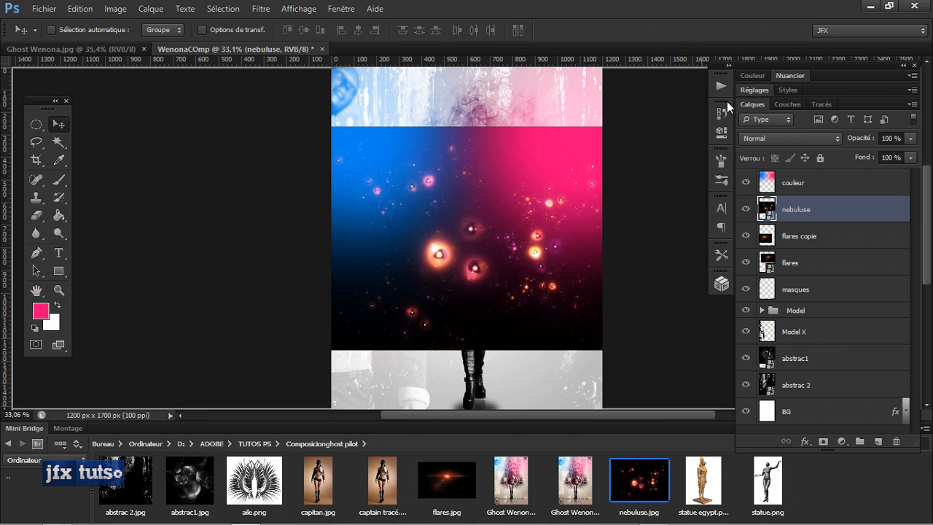
# Set the nebuluse layer's blend mode to Superposition and collapse the image browser.
pyautogui.click(768, 138)
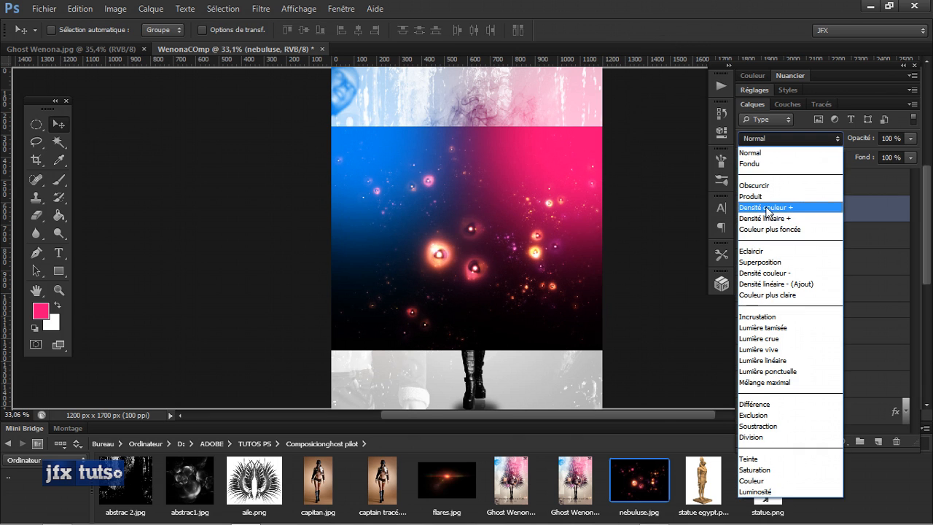
pyautogui.click(758, 261)
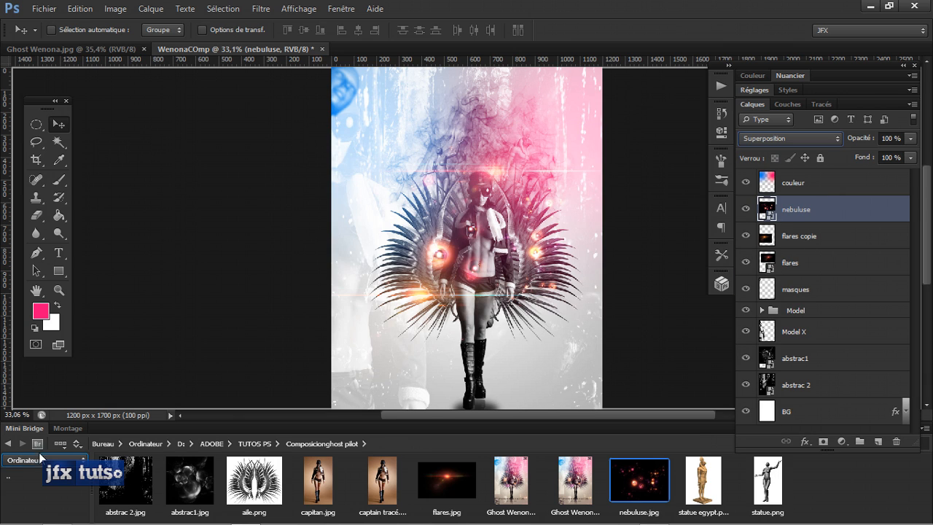
pyautogui.doubleClick(35, 429)
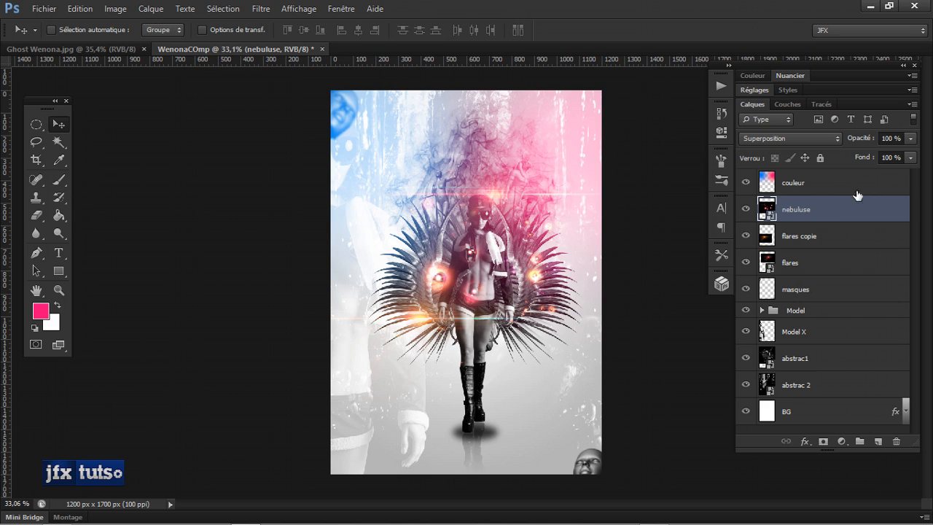
# Move the nebuluse lights to the lower part of the image and spread rotated duplicates around the model.
pyautogui.moveTo(826, 209)
pyautogui.mouseDown()
pyautogui.moveTo(825, 177)
pyautogui.moveTo(822, 222)
pyautogui.mouseUp()
pyautogui.moveTo(487, 226); pyautogui.dragTo(413, 456)
pyautogui.hotkey('ctrl', 't')
pyautogui.moveTo(526, 315); pyautogui.dragTo(404, 291)
pyautogui.moveTo(386, 425); pyautogui.dragTo(522, 318)
pyautogui.press('Return')
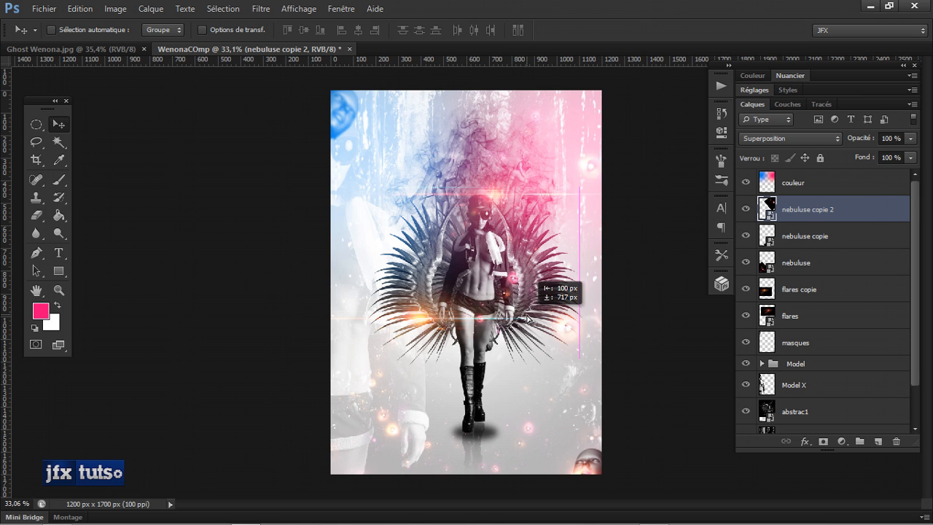
# Duplicate the nebuluse lights again and position the copy over the upper blue side, rotated to about 4 degrees.
pyautogui.moveTo(527, 319); pyautogui.dragTo(319, 157)
pyautogui.hotkey('ctrl', 't')
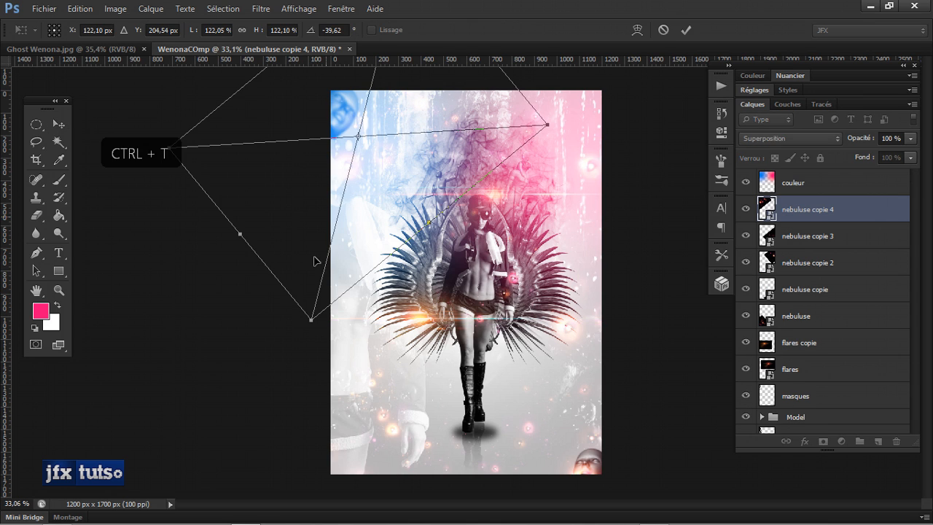
pyautogui.moveTo(305, 329); pyautogui.dragTo(29, 325)
pyautogui.moveTo(418, 175); pyautogui.dragTo(369, 187)
pyautogui.press('Return')
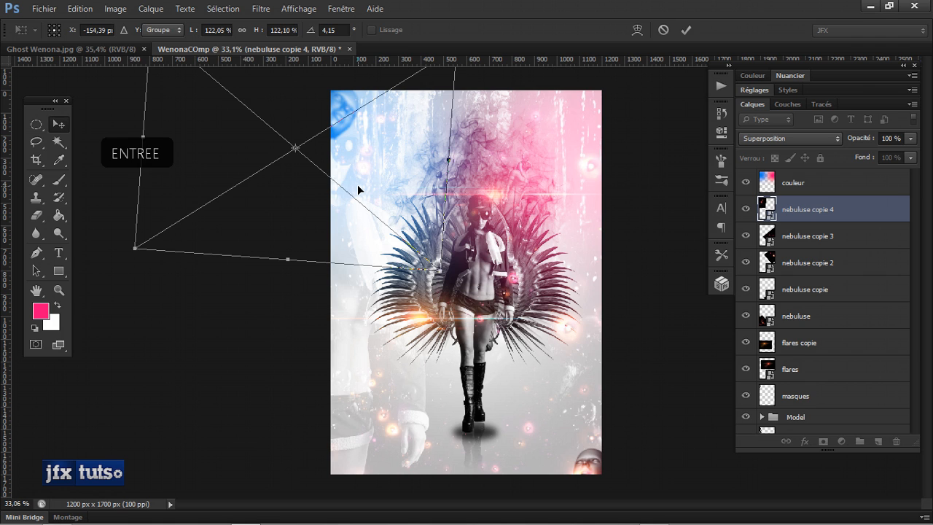
# Check the nebuluse copie 4 lights by toggling the layer's visibility, and add a layer mask to nebuluse copie 3.
pyautogui.scroll(3, 522, 298)
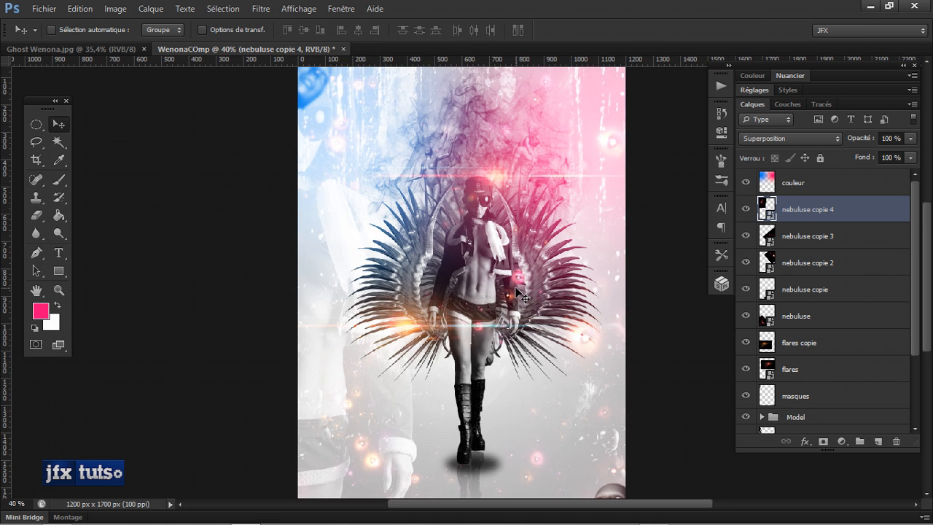
pyautogui.scroll(-1, 522, 298)
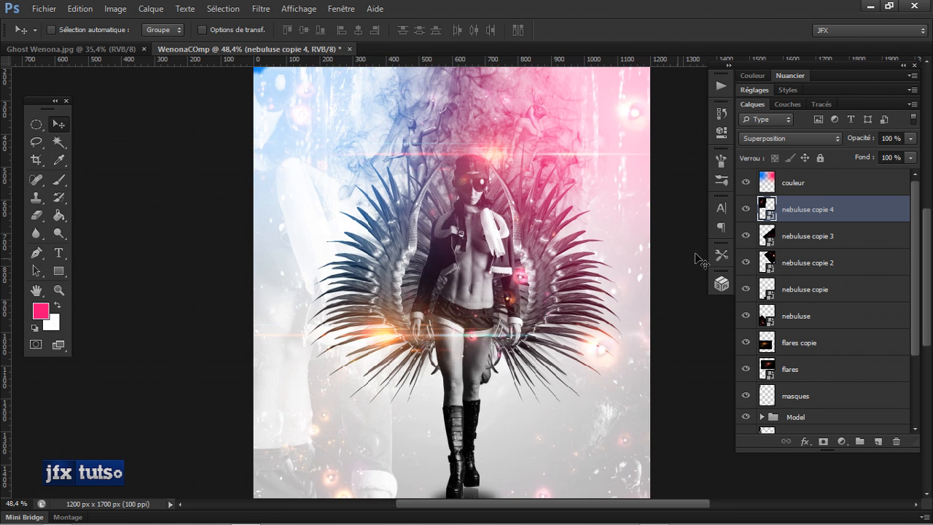
pyautogui.click(747, 210)
pyautogui.click(747, 211)
pyautogui.hotkey('alt', '[')
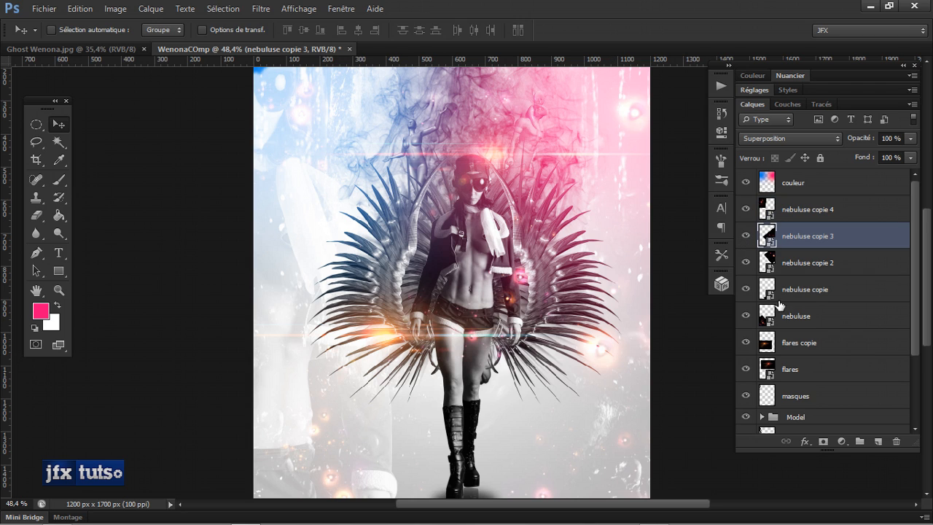
pyautogui.click(823, 442)
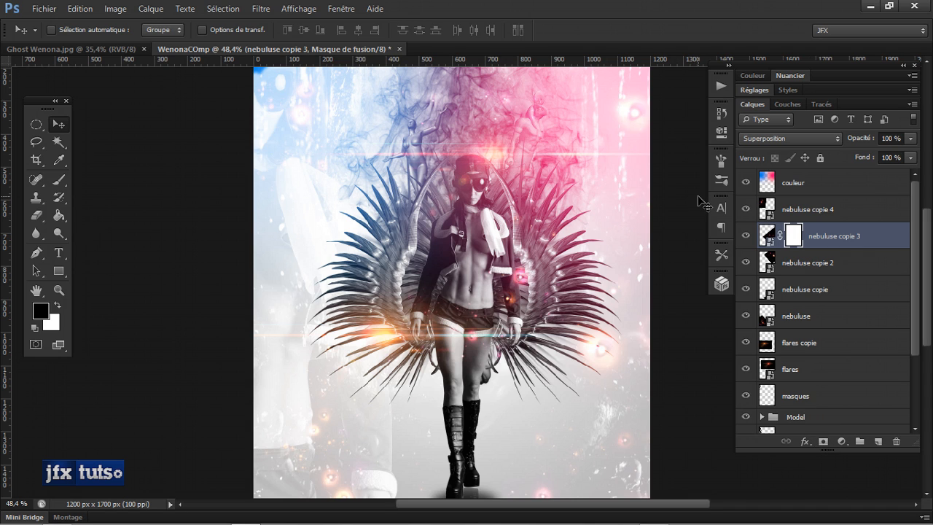
# Set the soft brush to 74 px with 43 % opacity for painting on the mask.
pyautogui.press('b')
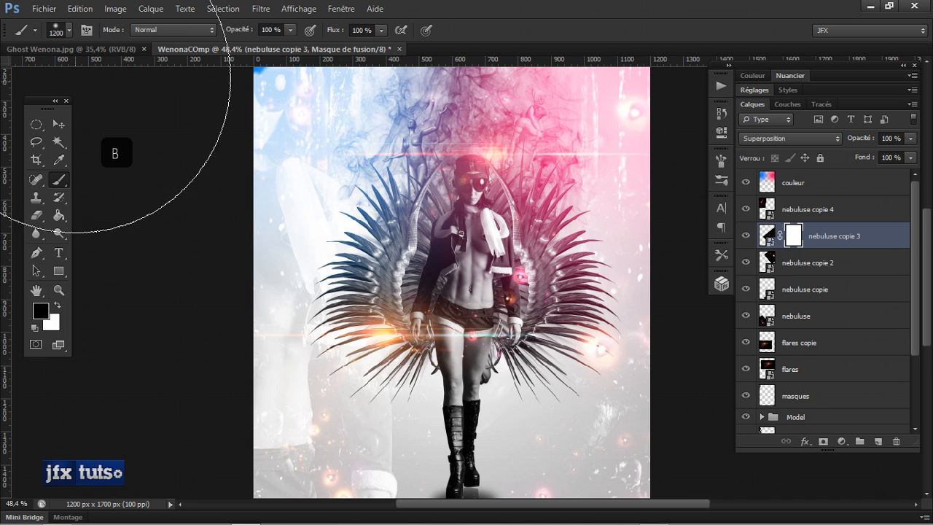
pyautogui.click(69, 31)
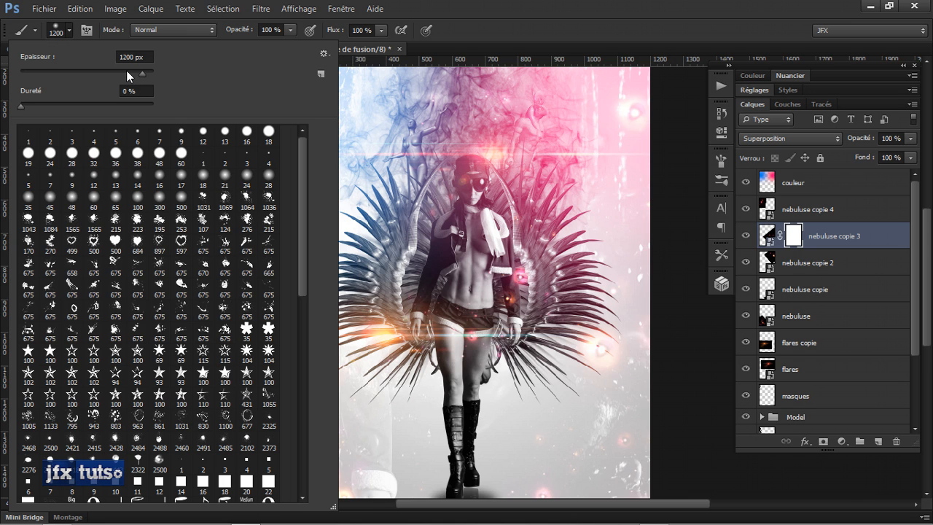
pyautogui.moveTo(74, 71); pyautogui.dragTo(69, 71)
pyautogui.click(514, 5)
pyautogui.moveTo(245, 34); pyautogui.dragTo(206, 35)
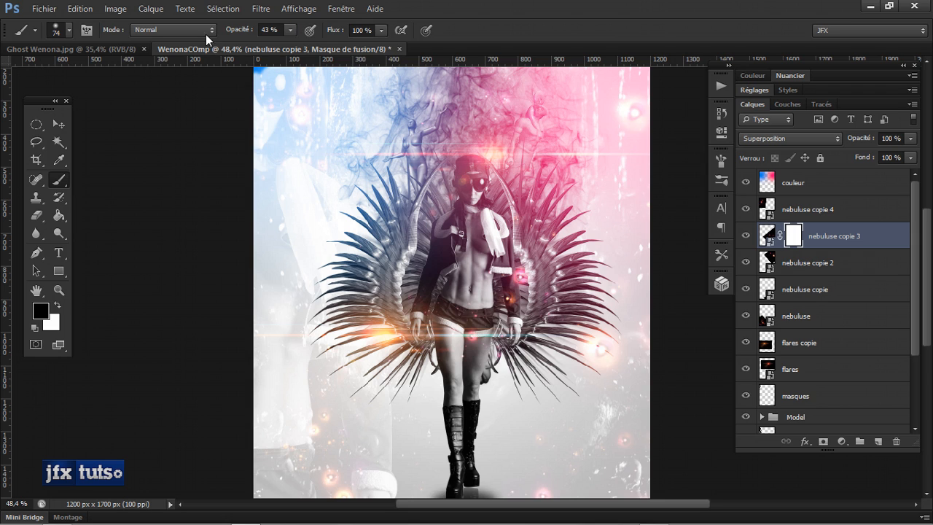
# Toggle the nebuluse copie 3 layer's visibility to find its lights, and undo the last changes.
pyautogui.click(745, 237)
pyautogui.click(744, 238)
pyautogui.hotkey('ctrl', 'z')
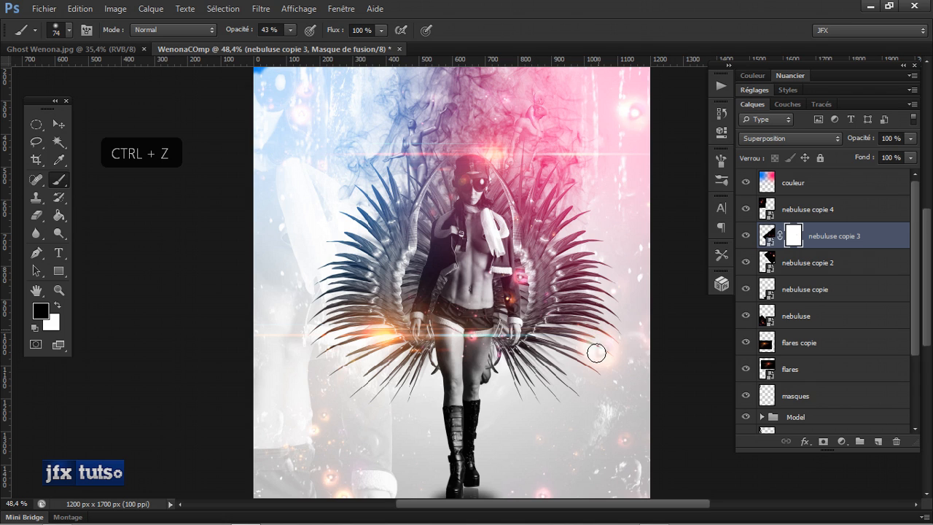
pyautogui.hotkey('ctrl', 'z')
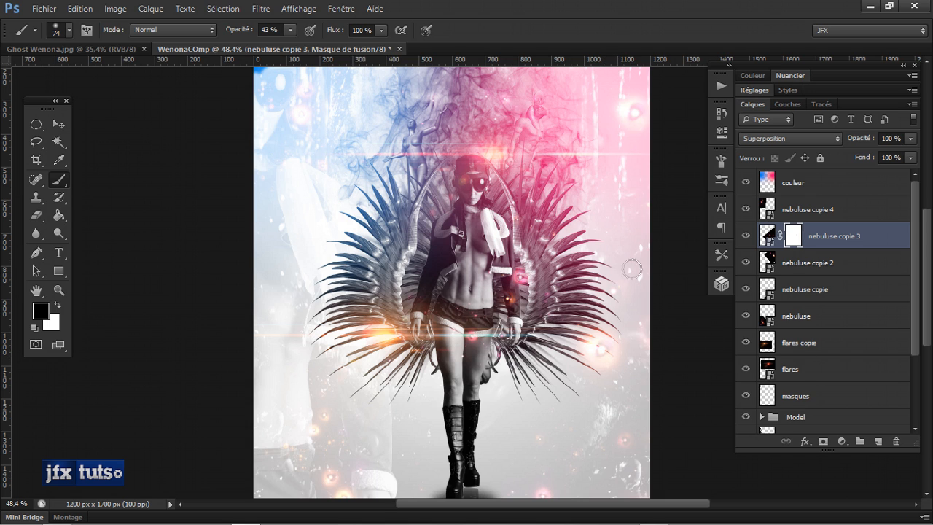
pyautogui.press('v')
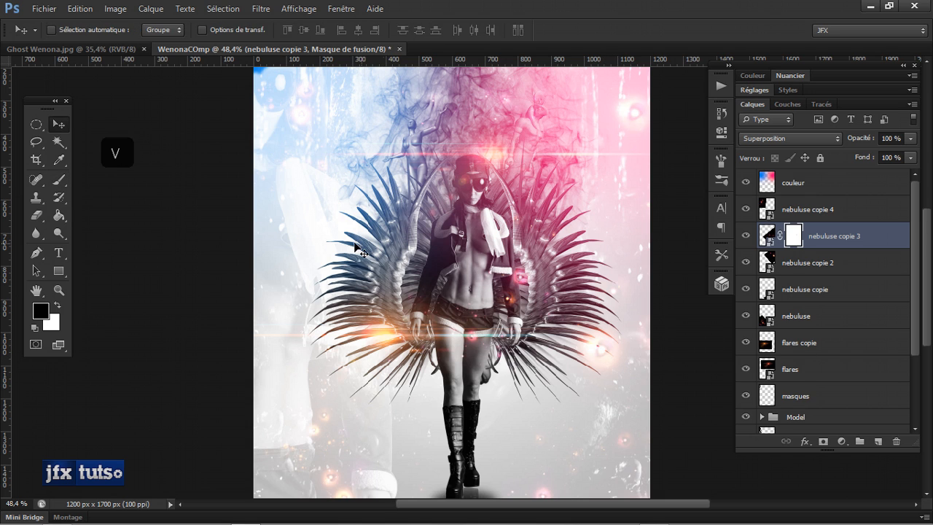
pyautogui.scroll(-3, 357, 251)
pyautogui.scroll(1, 355, 257)
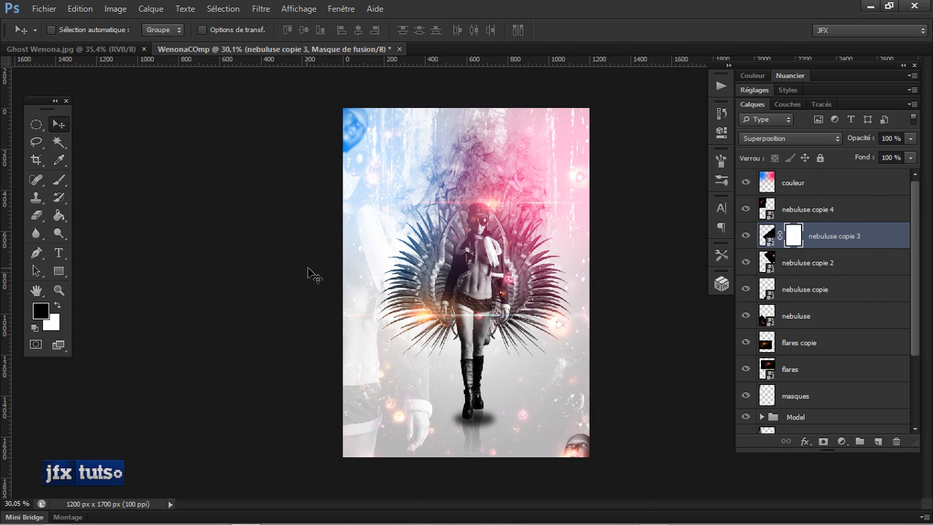
pyautogui.hotkey('ctrl', 'F9')
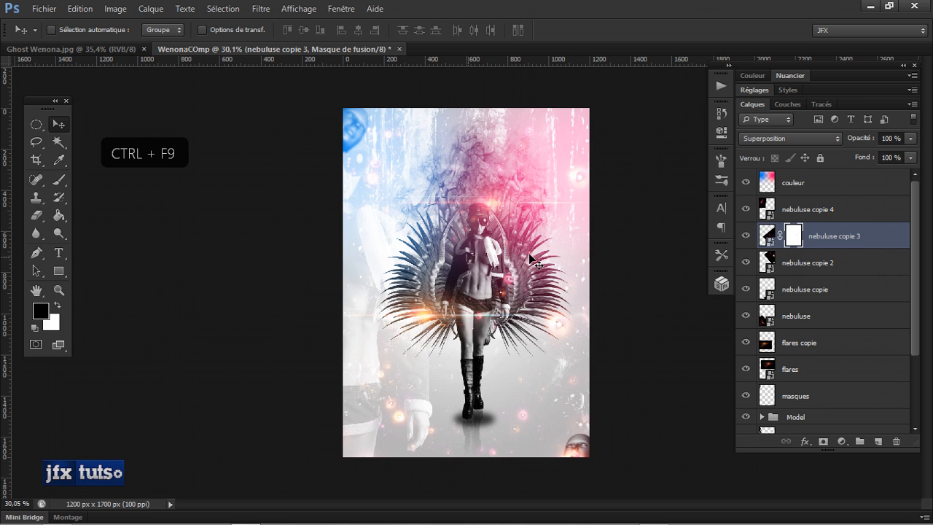
pyautogui.scroll(2, 477, 365)
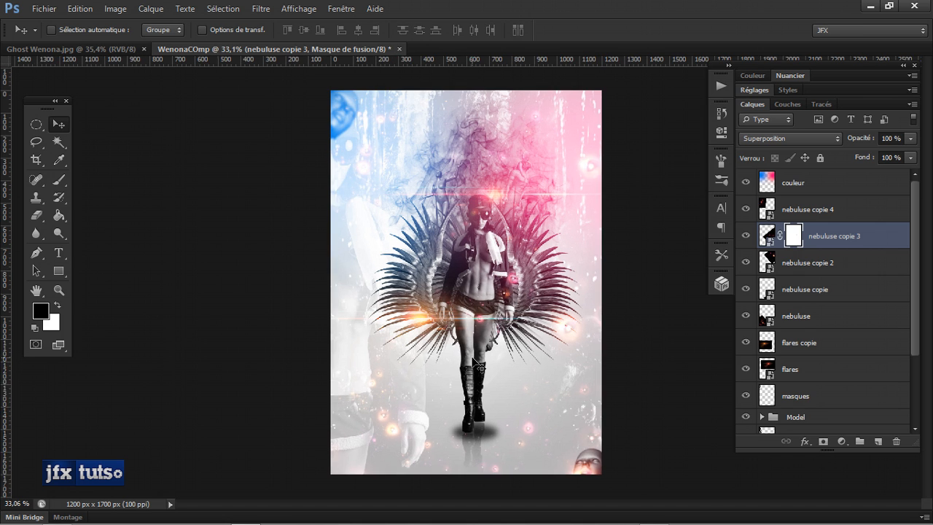
pyautogui.scroll(-1, 477, 365)
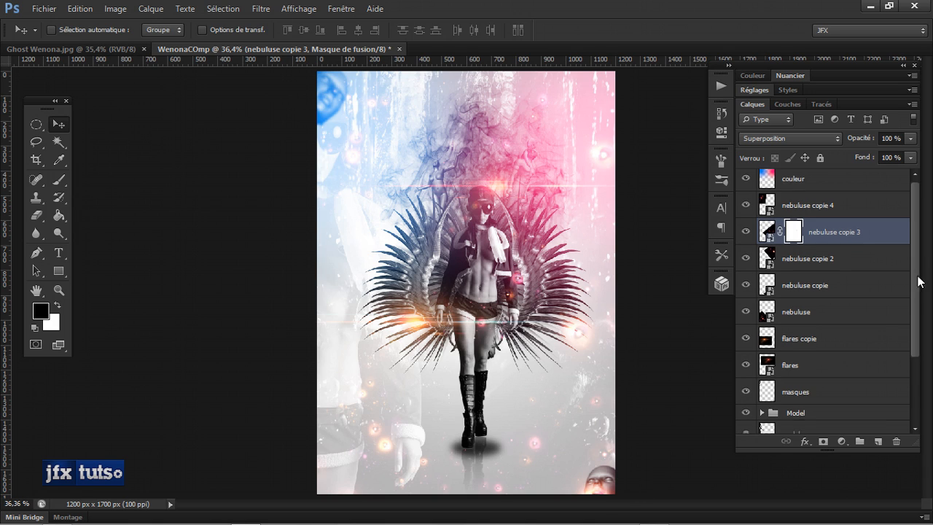
# Create a new empty layer directly above the Model group, below the masques layer, and make it active.
pyautogui.scroll(-3, 845, 321)
pyautogui.click(811, 337)
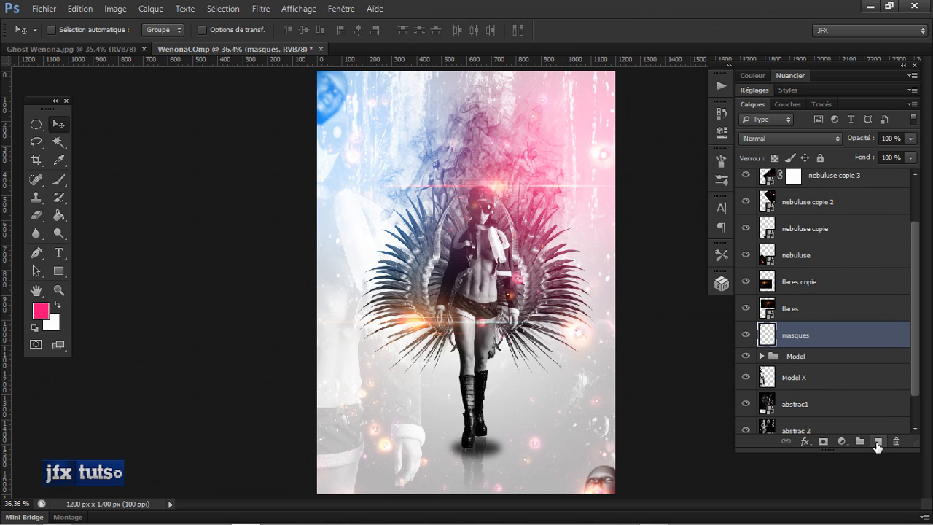
pyautogui.click(844, 361)
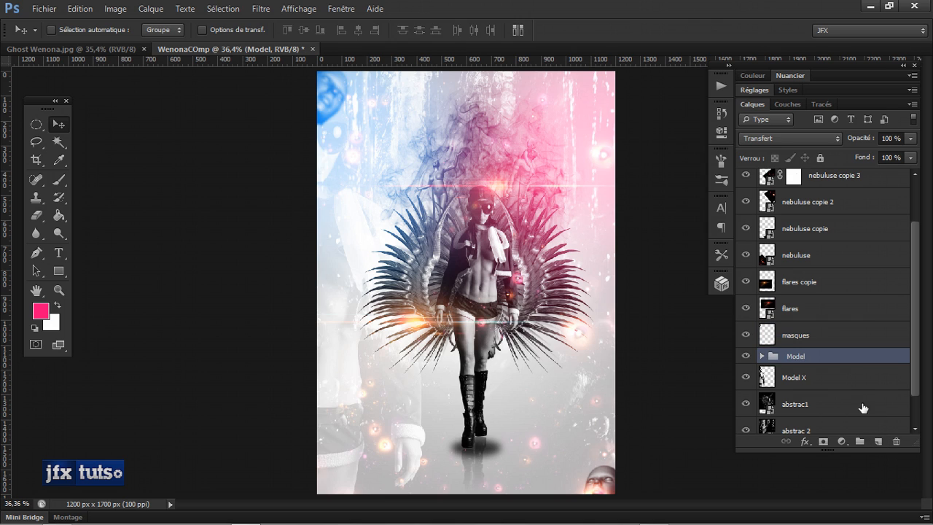
pyautogui.click(878, 441)
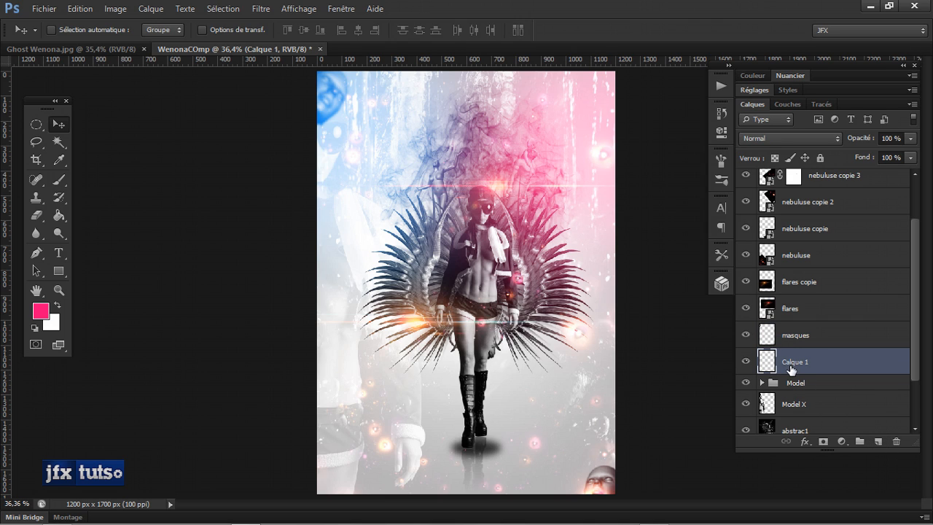
pyautogui.doubleClick(793, 362)
pyautogui.click(806, 340)
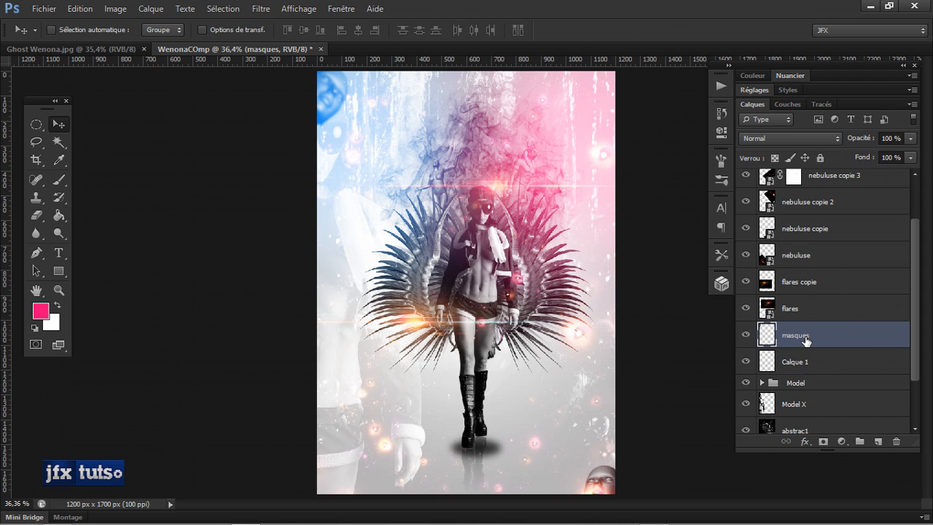
pyautogui.click(803, 362)
# Choose the 1069 px smoke-shaped brush from the brush presets for painting on Calque 1.
pyautogui.press('b')
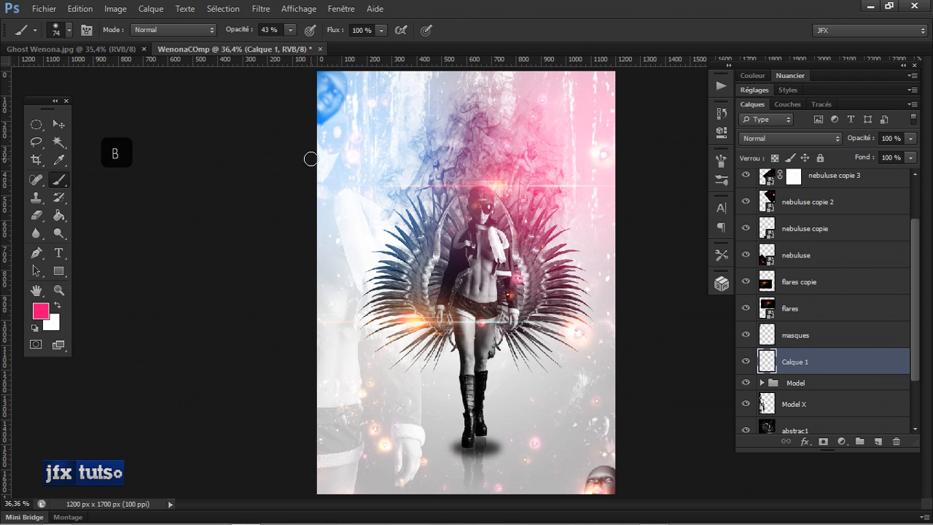
pyautogui.click(68, 29)
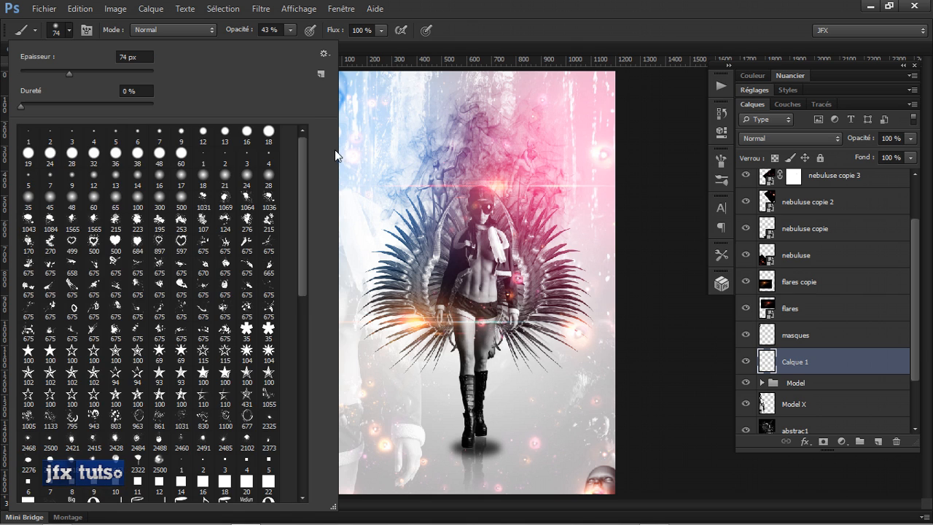
pyautogui.scroll(-4, 299, 176)
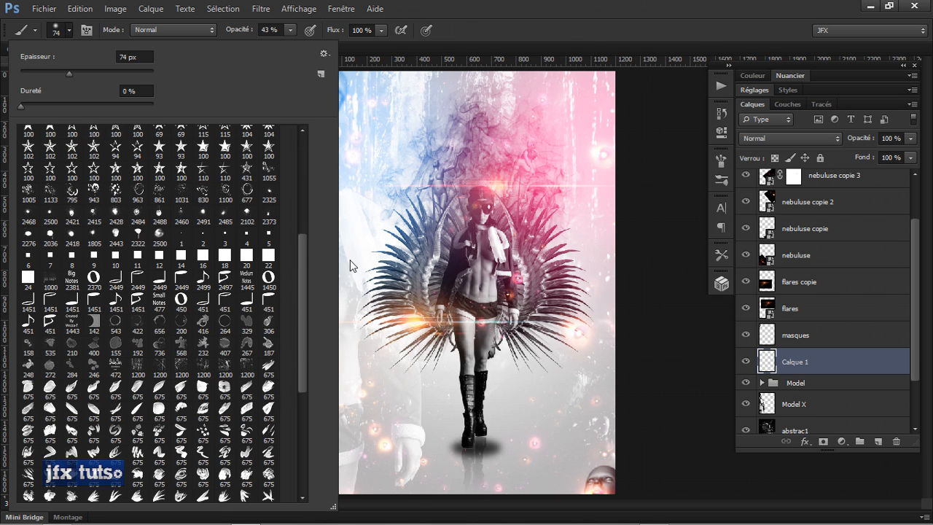
pyautogui.moveTo(743, 520)
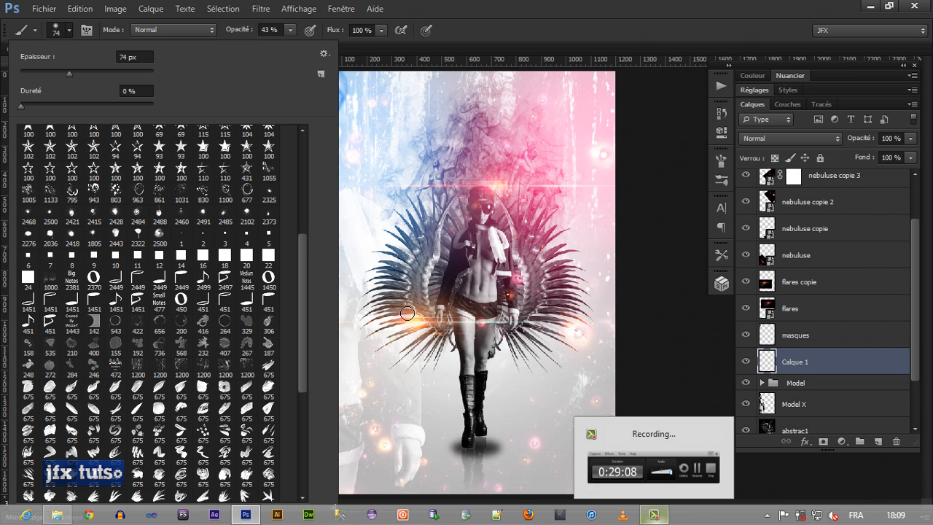
pyautogui.moveTo(300, 243)
pyautogui.mouseDown()
pyautogui.moveTo(305, 339)
pyautogui.moveTo(292, 377)
pyautogui.mouseUp()
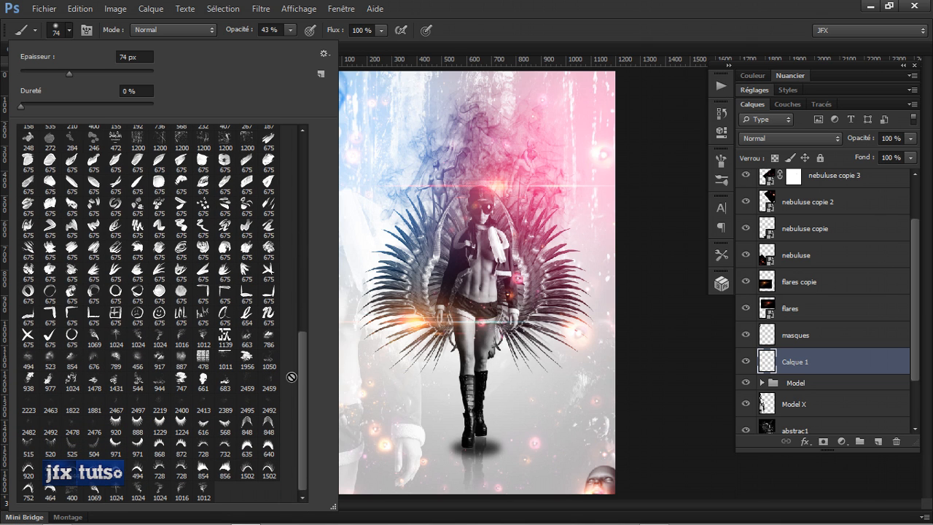
pyautogui.click(181, 493)
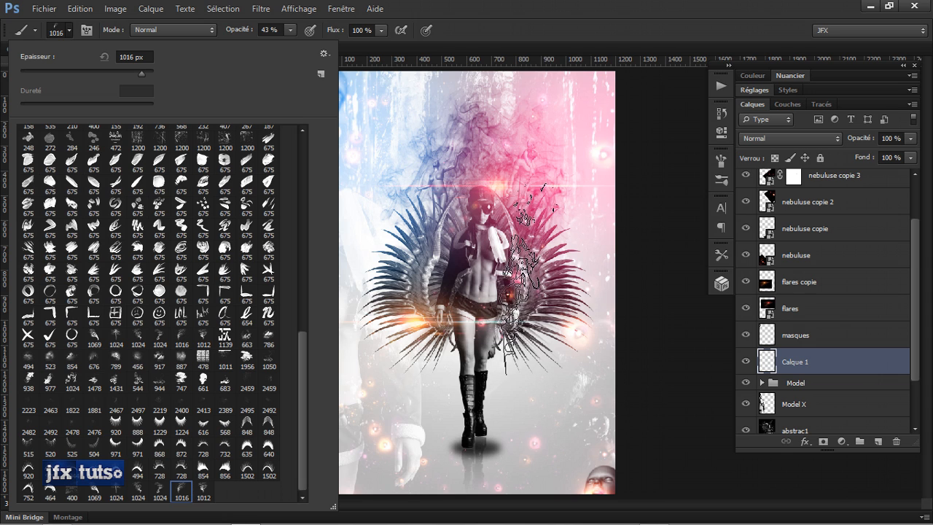
pyautogui.click(161, 487)
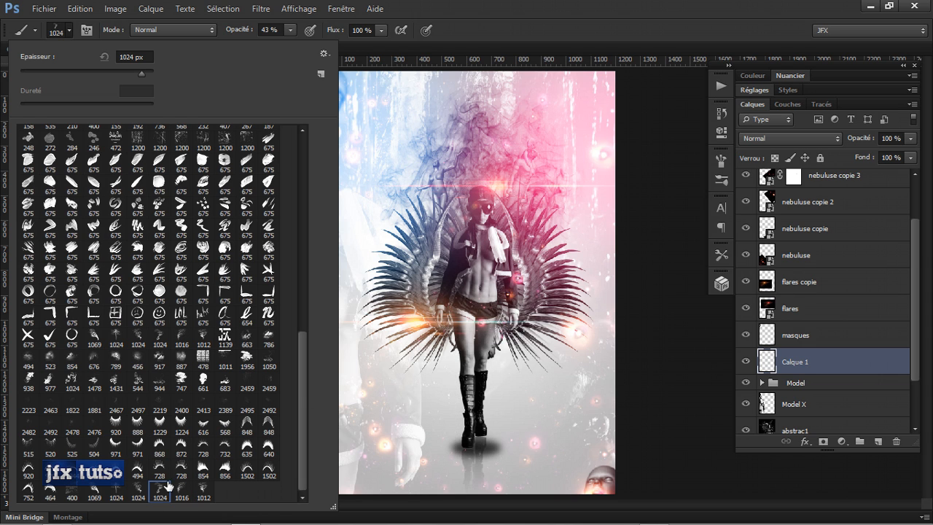
pyautogui.click(95, 493)
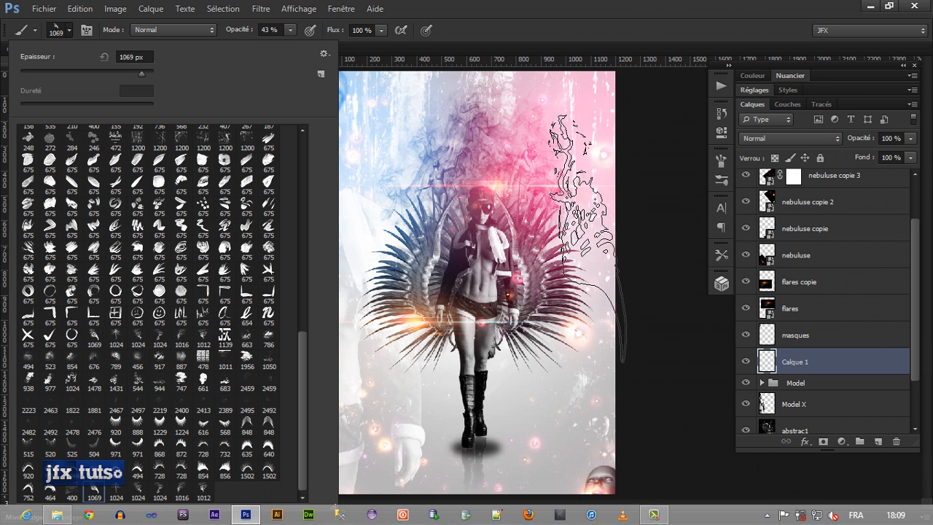
pyautogui.click(591, 22)
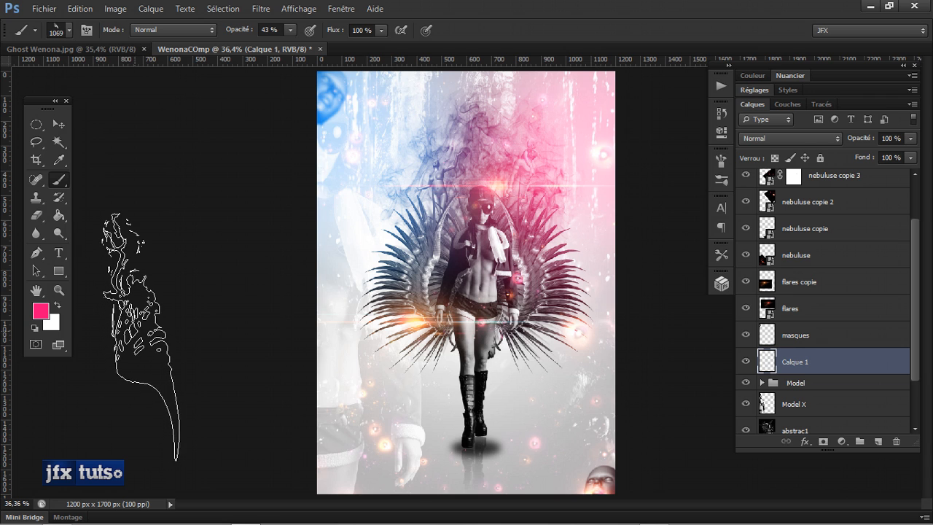
# Reset the colours to black and white, stamp black smoke above the lower-right statue head, and move it down onto the head.
pyautogui.press('d')
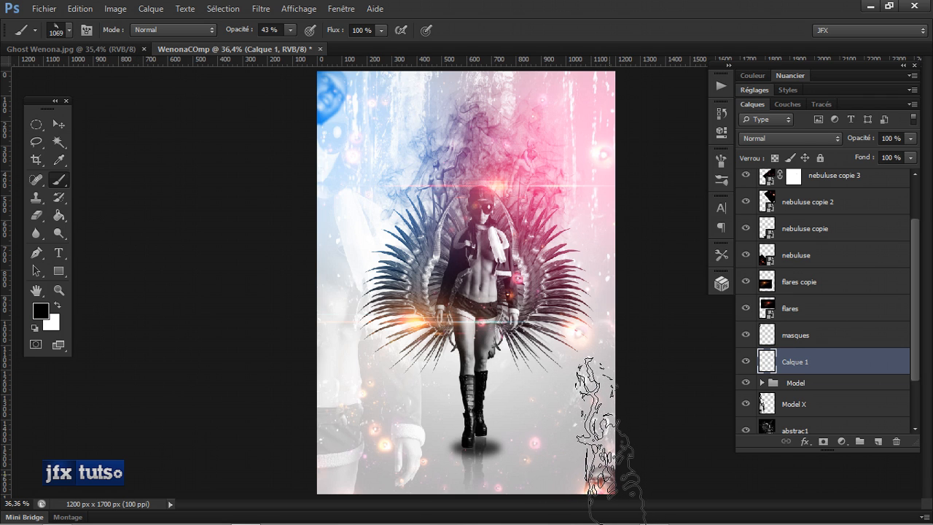
pyautogui.click(609, 441)
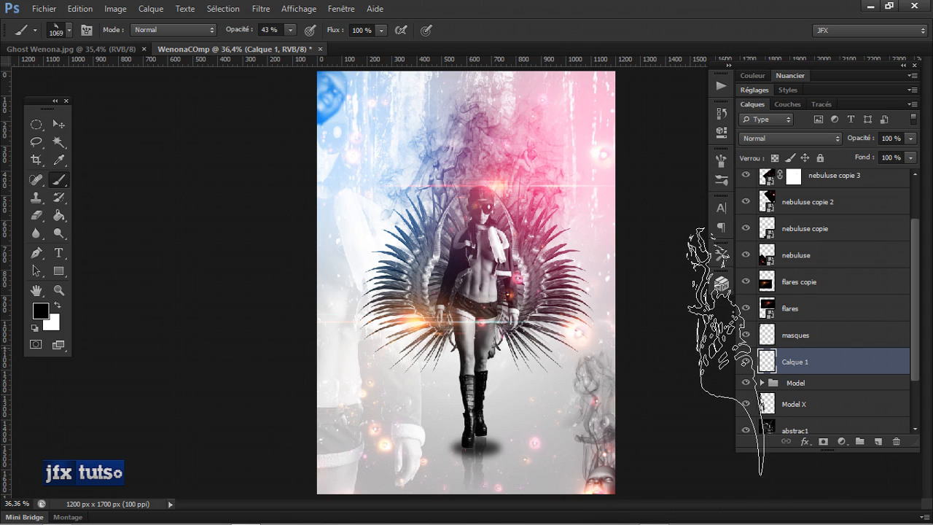
pyautogui.press('v')
pyautogui.moveTo(605, 423); pyautogui.dragTo(606, 481)
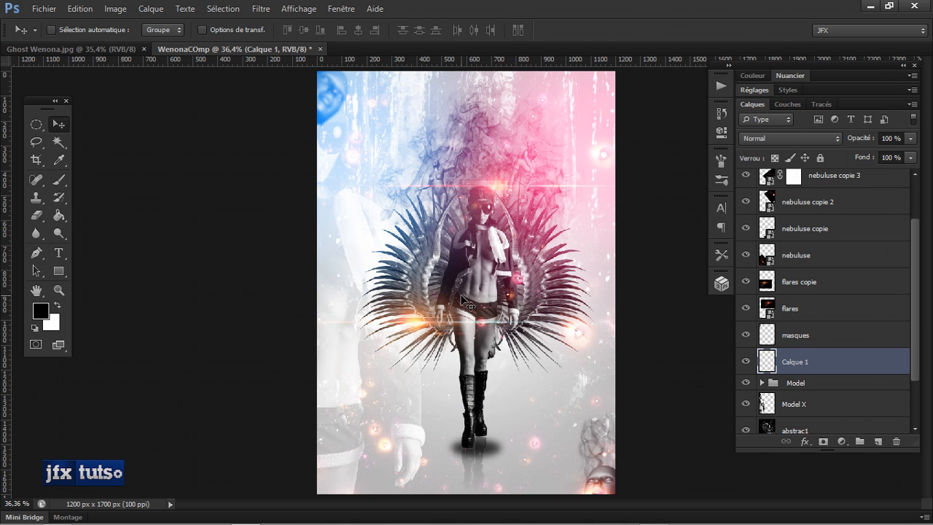
# Try a smoke stamp over the blue statue head, undo it, and stamp the smoke in the image's lower-left area instead.
pyautogui.press('b')
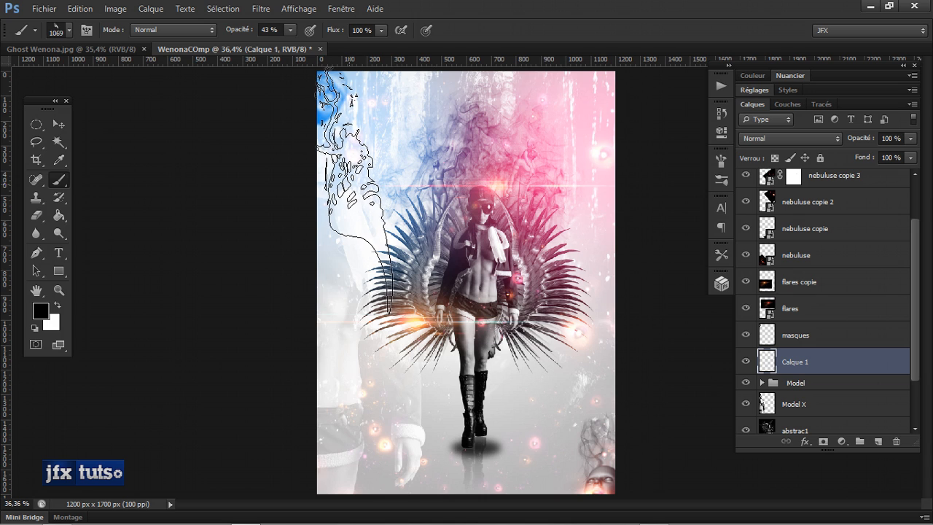
pyautogui.click(343, 157)
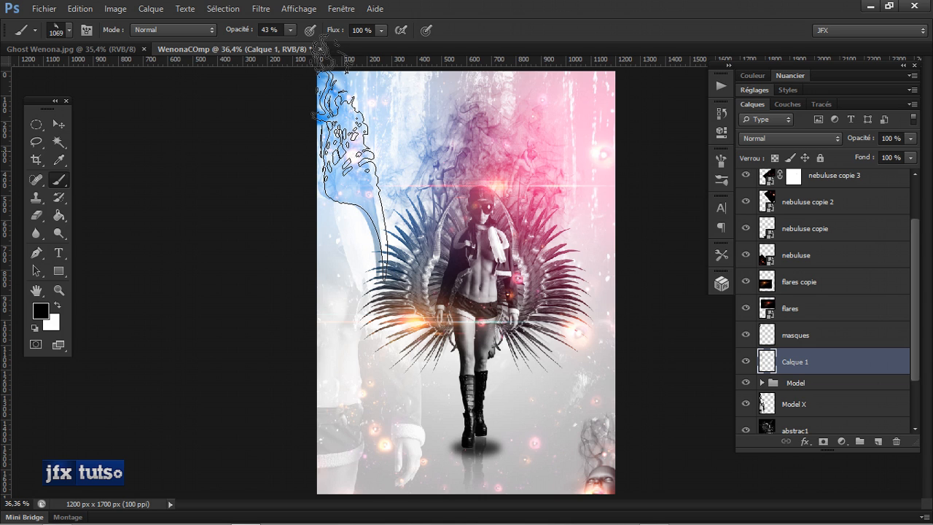
pyautogui.hotkey('ctrl', 'z')
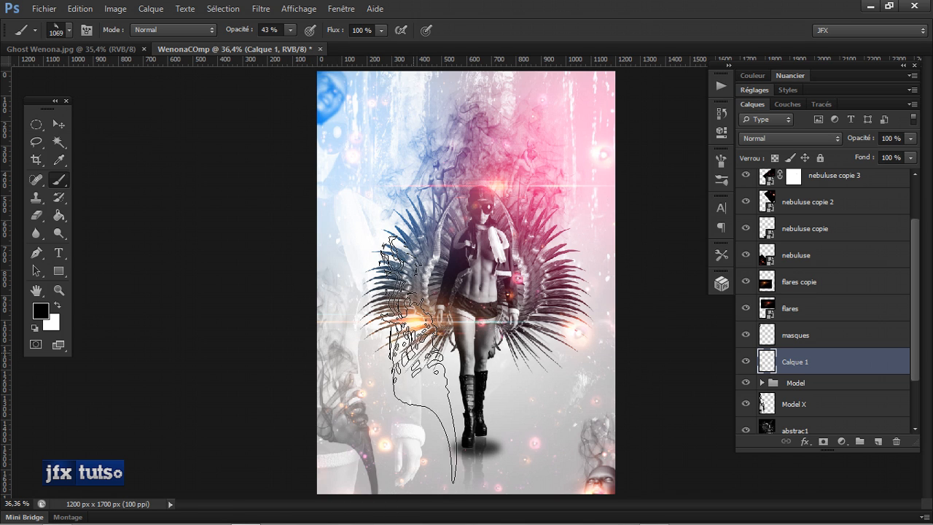
# Select the lower-left smoke with an elliptical selection, rotate it -162.69°, and place it over the blue statue head in the upper-left corner.
pyautogui.press('m')
pyautogui.moveTo(294, 296); pyautogui.dragTo(416, 490)
pyautogui.hotkey('ctrl', 't')
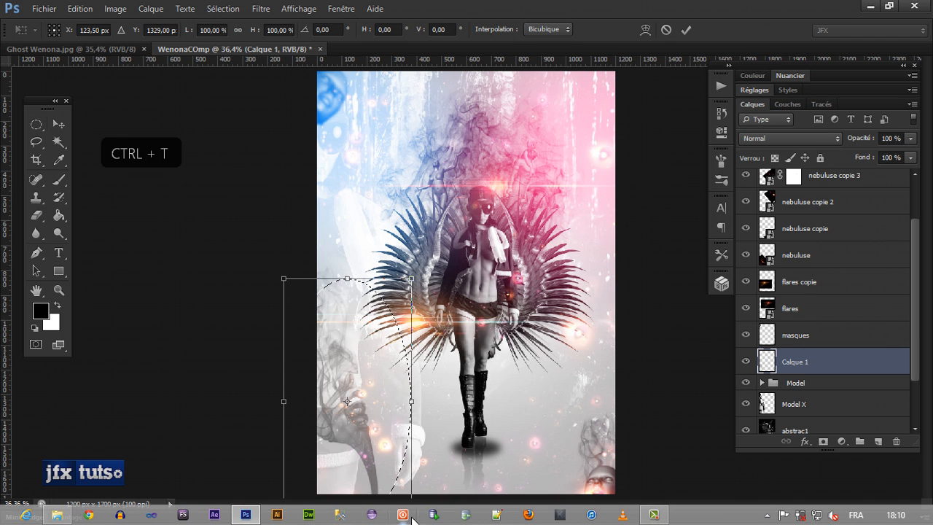
pyautogui.moveTo(423, 240); pyautogui.dragTo(227, 516)
pyautogui.moveTo(362, 413); pyautogui.dragTo(337, 119)
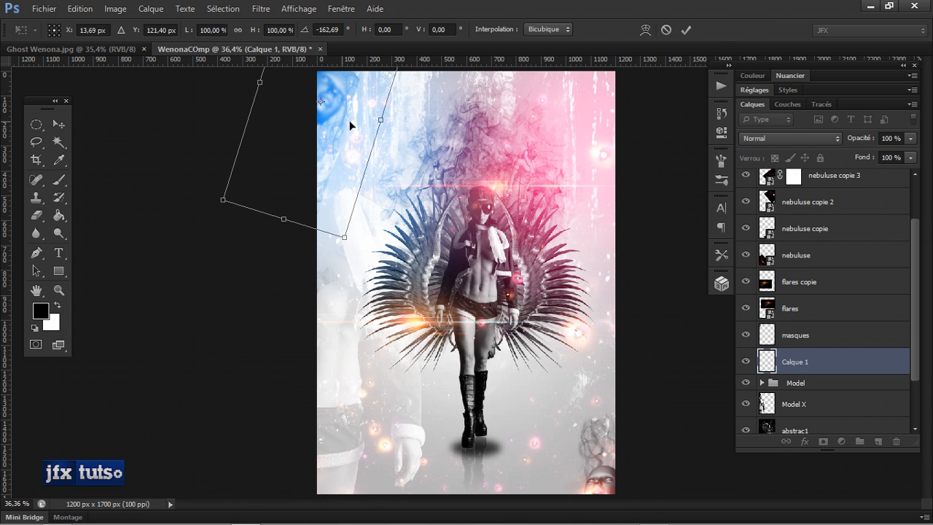
pyautogui.click(686, 30)
pyautogui.press('space')
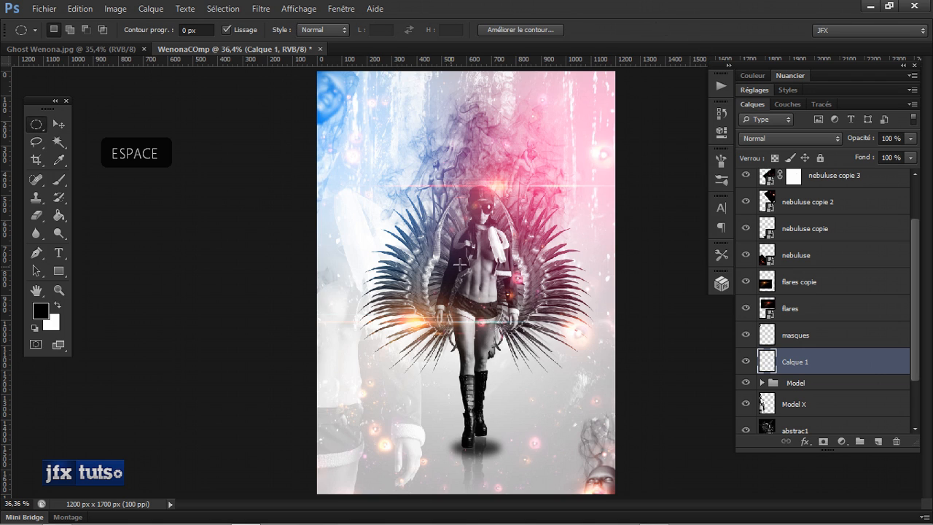
# Merge the Calque 1 layer with the masques layer.
pyautogui.keyDown('shift'); pyautogui.click(800, 337); pyautogui.keyUp('shift')
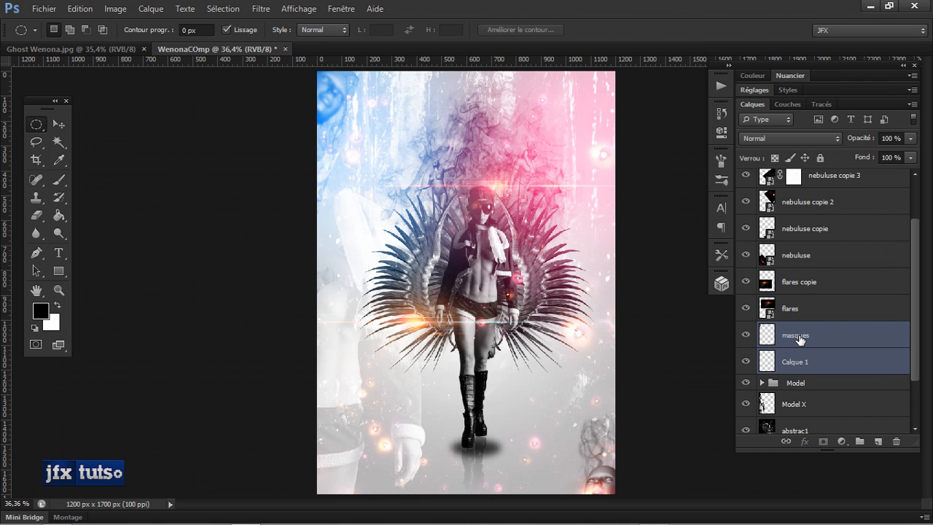
pyautogui.hotkey('ctrl', 'e')
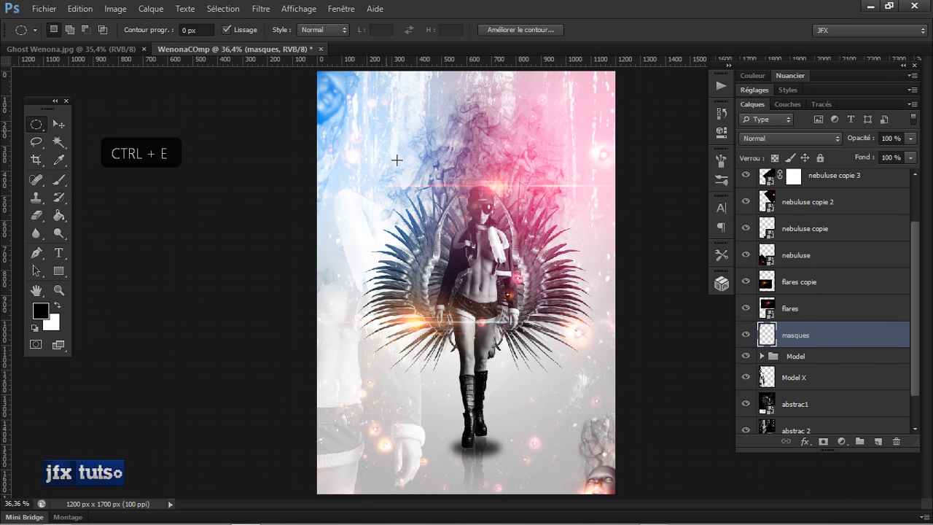
pyautogui.press('v')
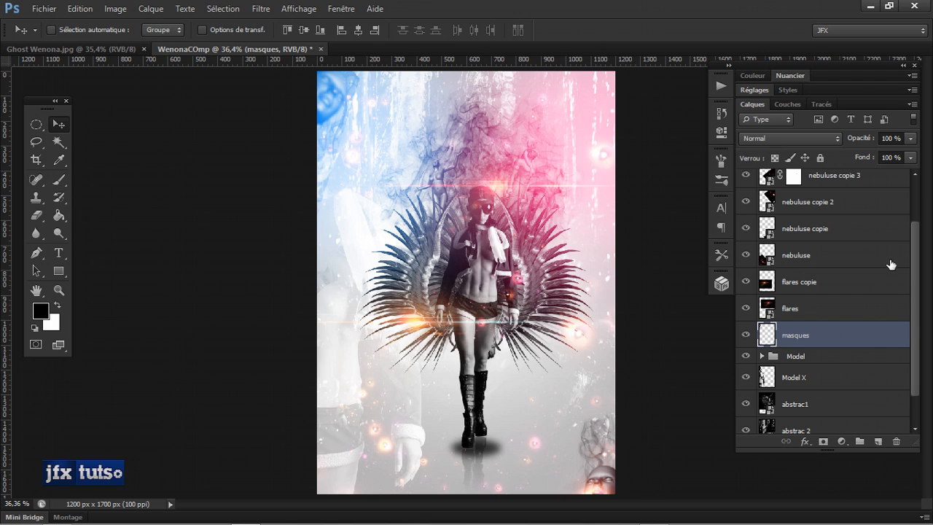
# Add a gradient map adjustment layer above the couleur layer using the Violet, orange preset.
pyautogui.scroll(2, 915, 272)
pyautogui.click(809, 184)
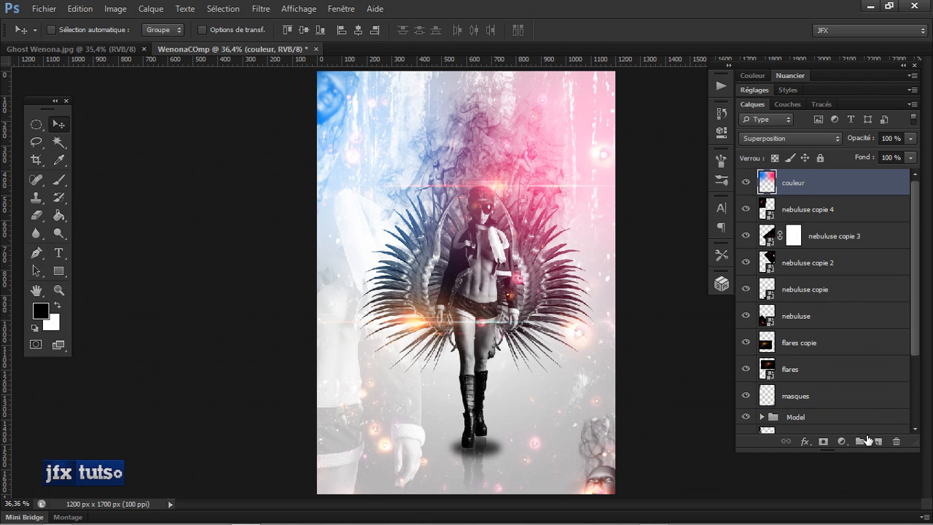
pyautogui.click(841, 441)
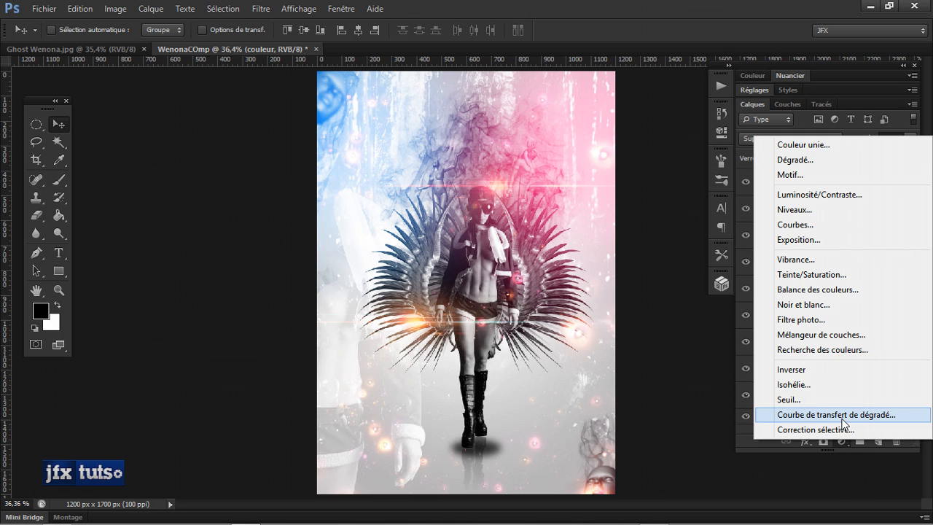
pyautogui.click(843, 420)
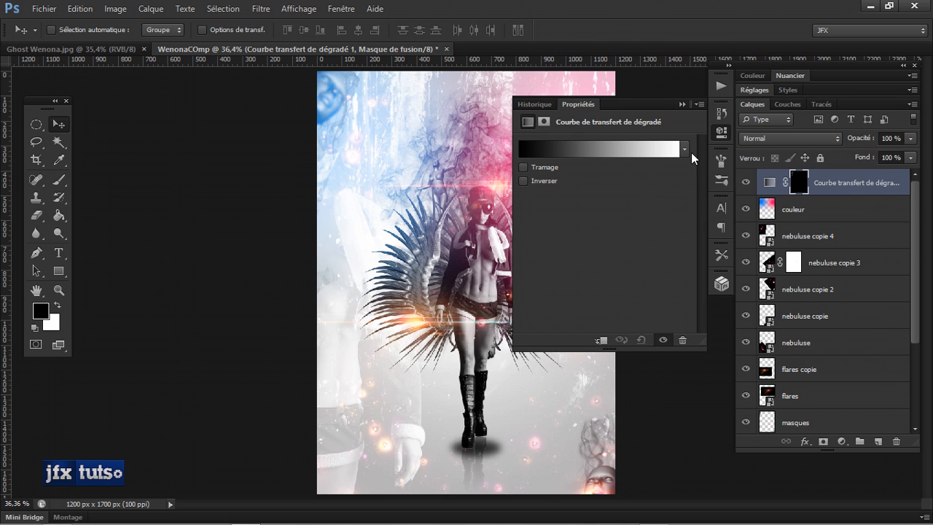
pyautogui.click(678, 149)
pyautogui.click(696, 117)
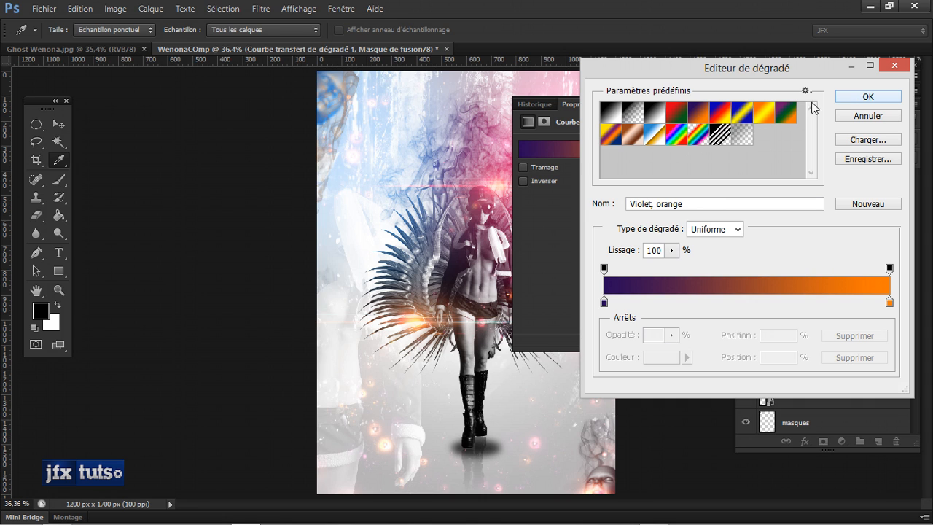
pyautogui.click(847, 102)
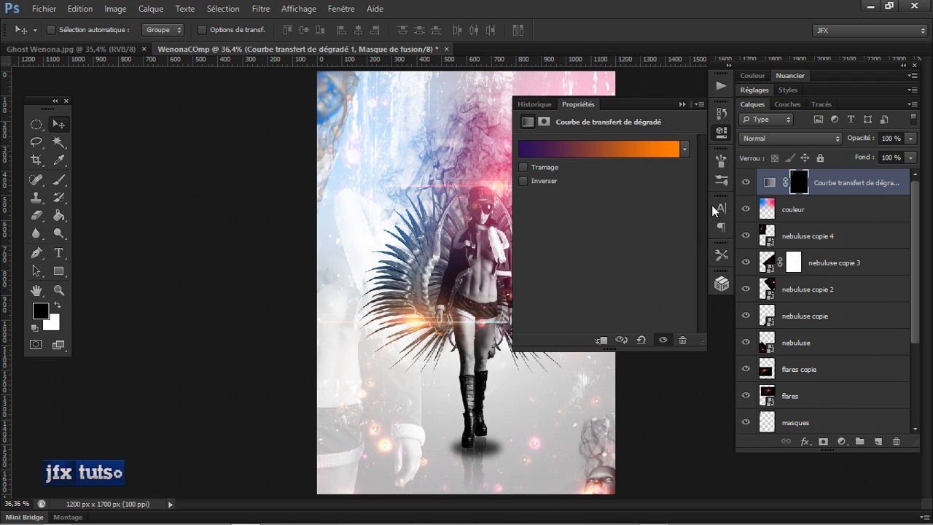
pyautogui.click(682, 105)
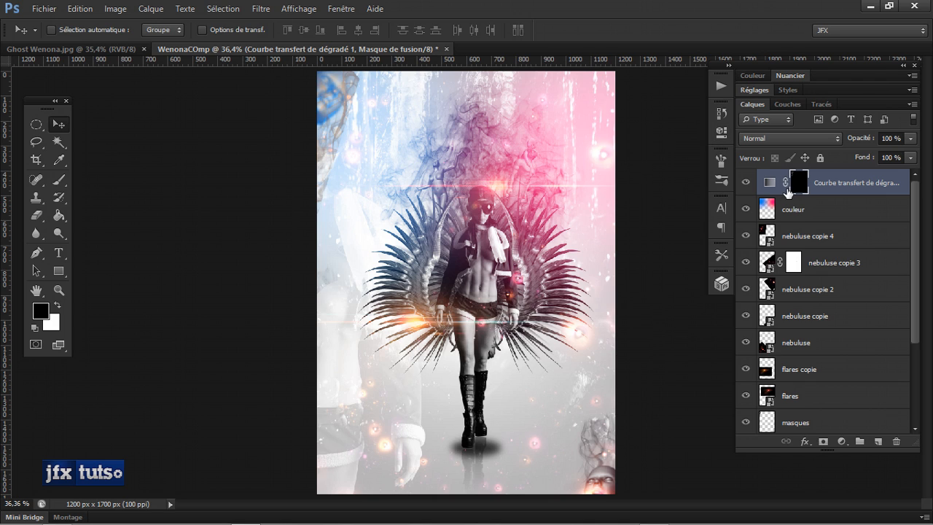
# Step back through the latest changes and delete the black-masked gradient map layer above couleur.
pyautogui.hotkey('ctrl', 'z')
pyautogui.hotkey('ctrl', 'alt', 'z')
pyautogui.hotkey('ctrl', 'alt', 'z')
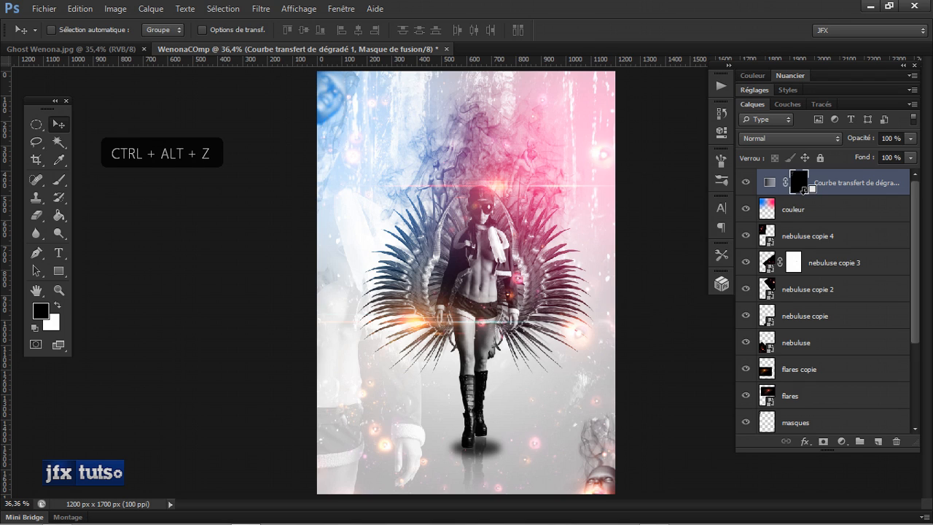
pyautogui.hotkey('ctrl', 'alt', 'z')
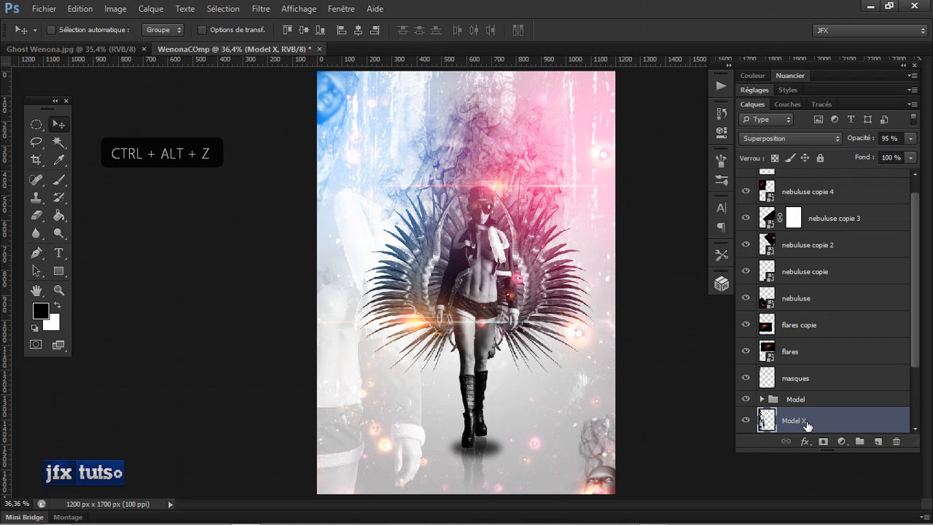
pyautogui.hotkey('ctrl', 'z')
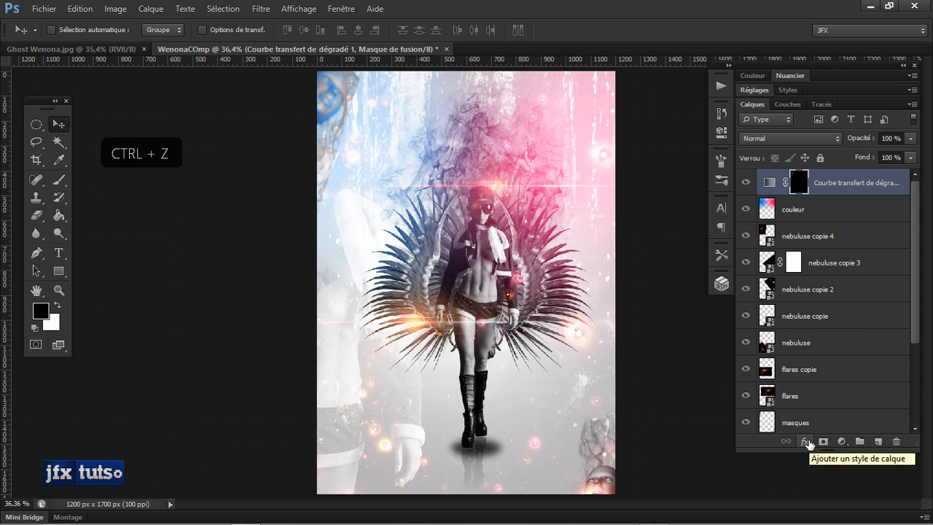
pyautogui.click(832, 203)
pyautogui.click(830, 185)
pyautogui.press('BackSpace')
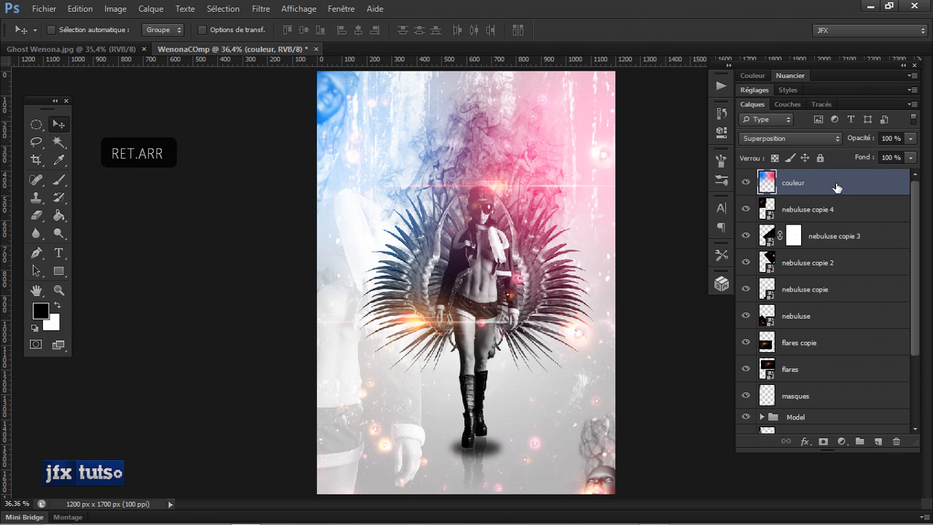
# Add a gradient map adjustment layer above the couleur layer using the Violet, orange preset.
pyautogui.click(842, 441)
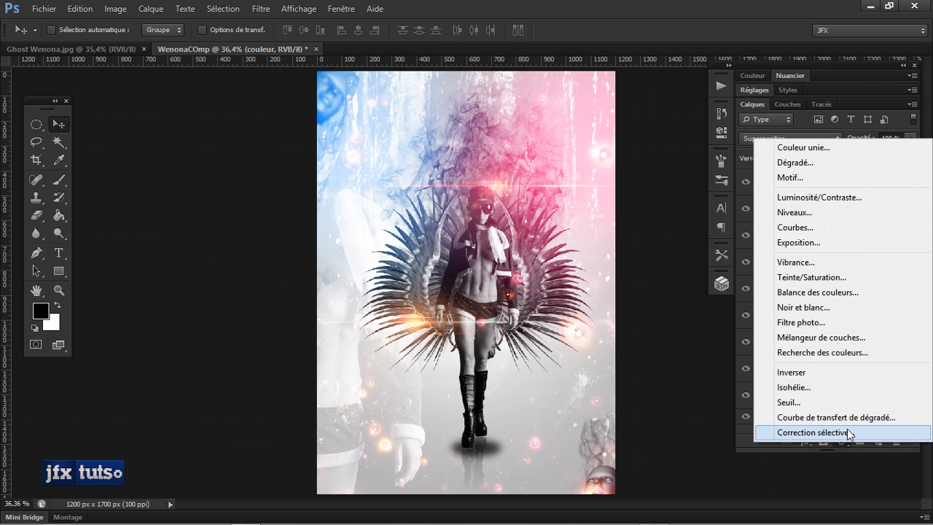
pyautogui.click(822, 418)
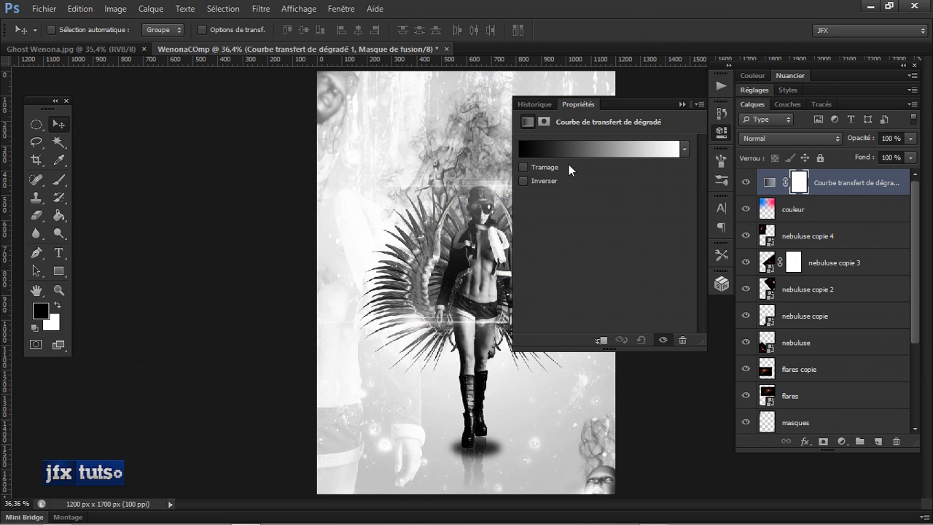
pyautogui.click(684, 149)
pyautogui.click(624, 179)
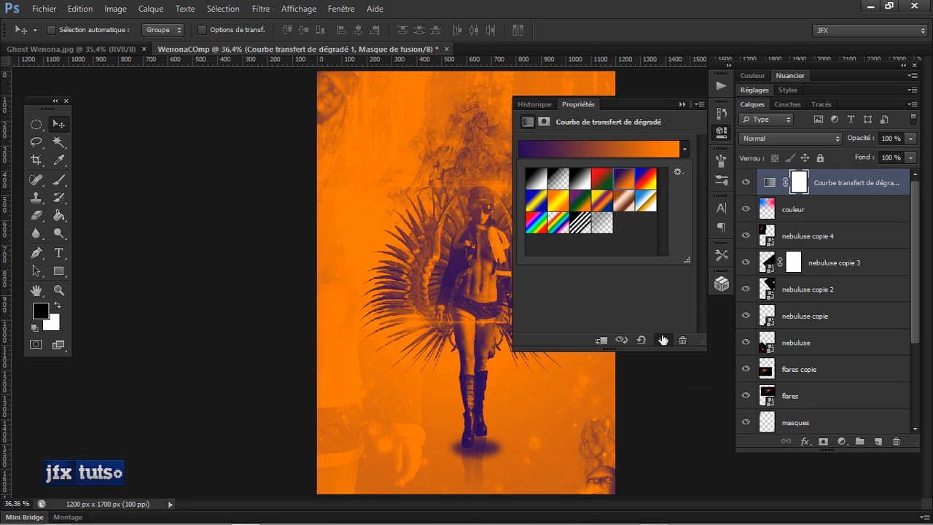
pyautogui.click(682, 104)
# Set the gradient map layer's blend mode to Lumière tamisée and its opacity to 55%.
pyautogui.click(815, 138)
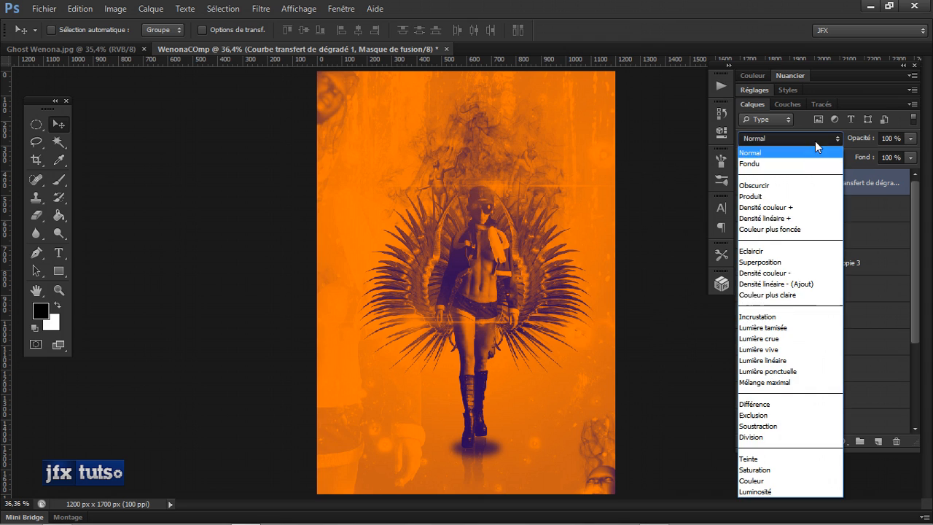
pyautogui.click(783, 328)
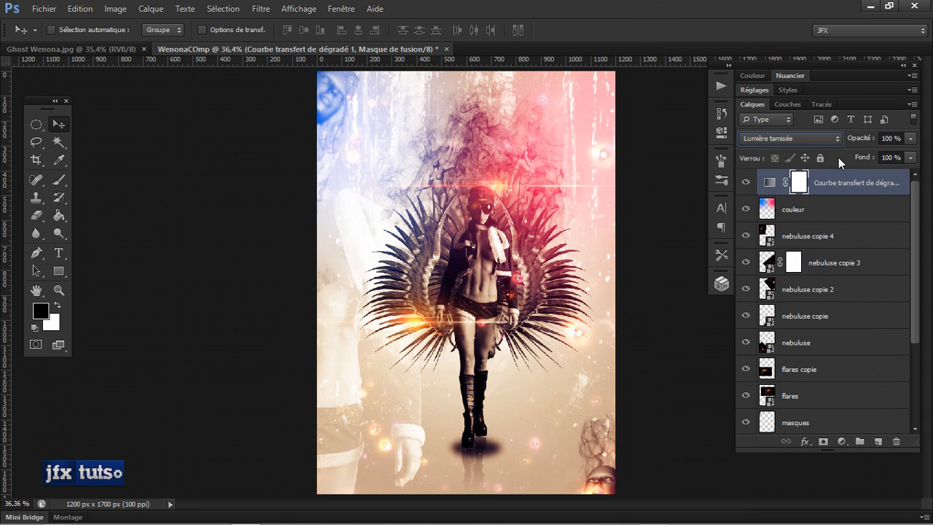
pyautogui.click(770, 182)
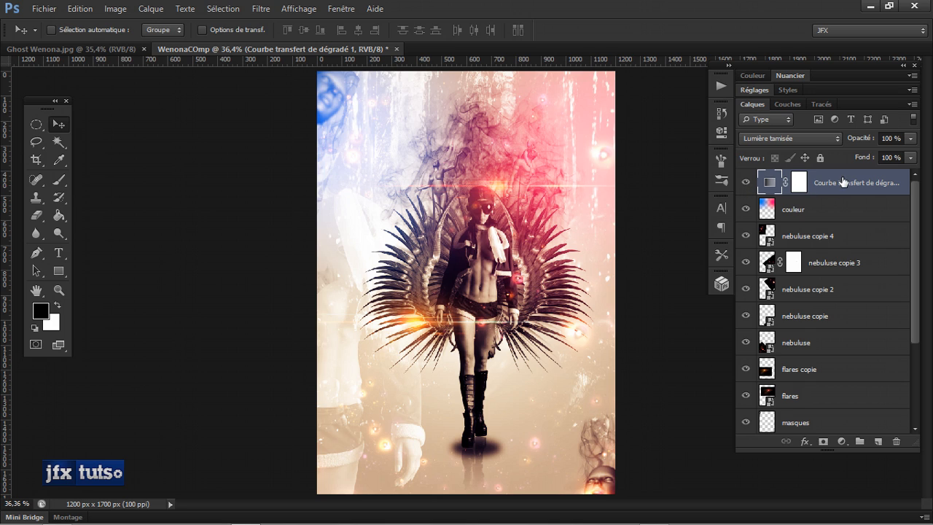
pyautogui.press('KP_7')
pyautogui.press('KP_5')
pyautogui.press('KP_6')
pyautogui.press('KP_5')
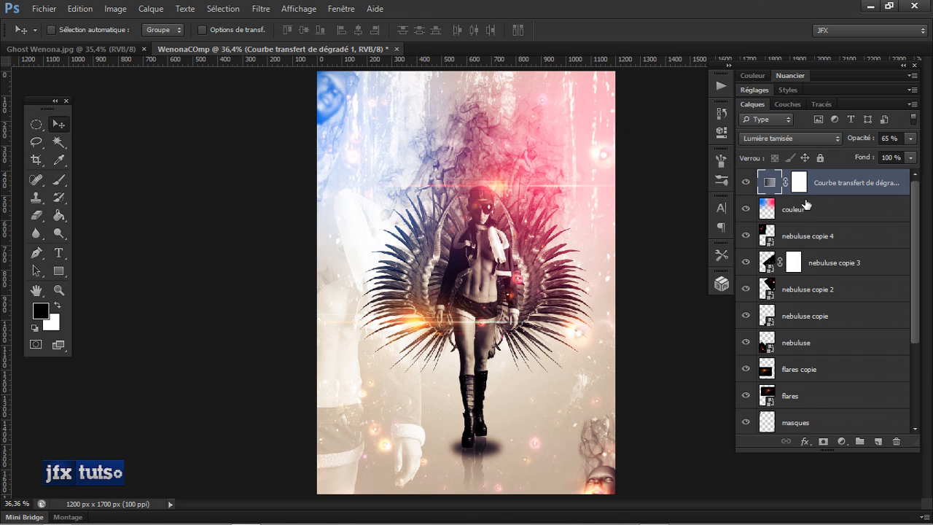
pyautogui.press('KP_5')
pyautogui.press('KP_5')
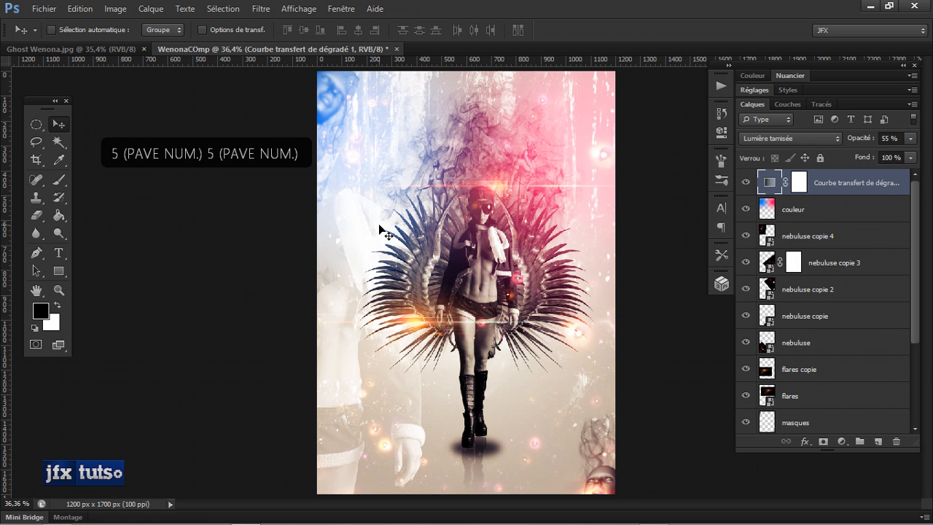
# Compare the composite's overall colours with the finished Ghost Wenona.jpg reference image.
pyautogui.scroll(-2, 379, 226)
pyautogui.scroll(1, 379, 225)
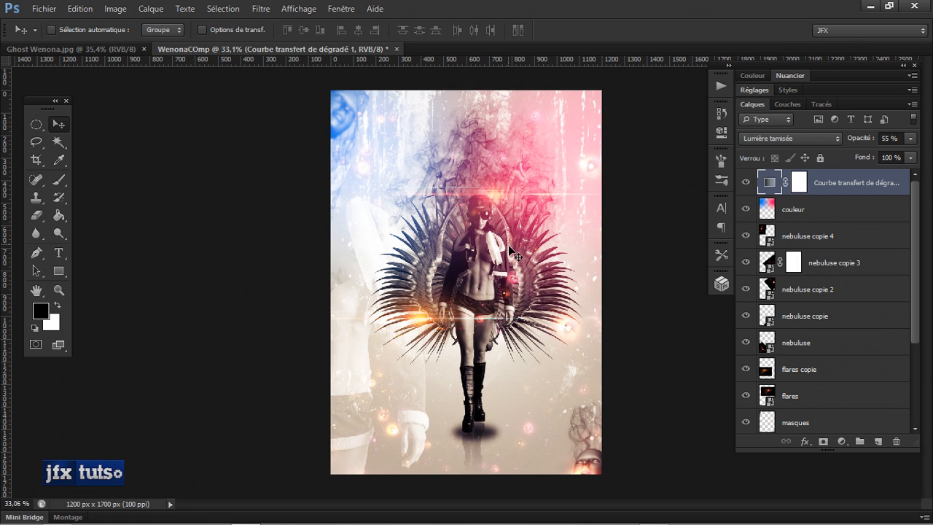
pyautogui.click(135, 48)
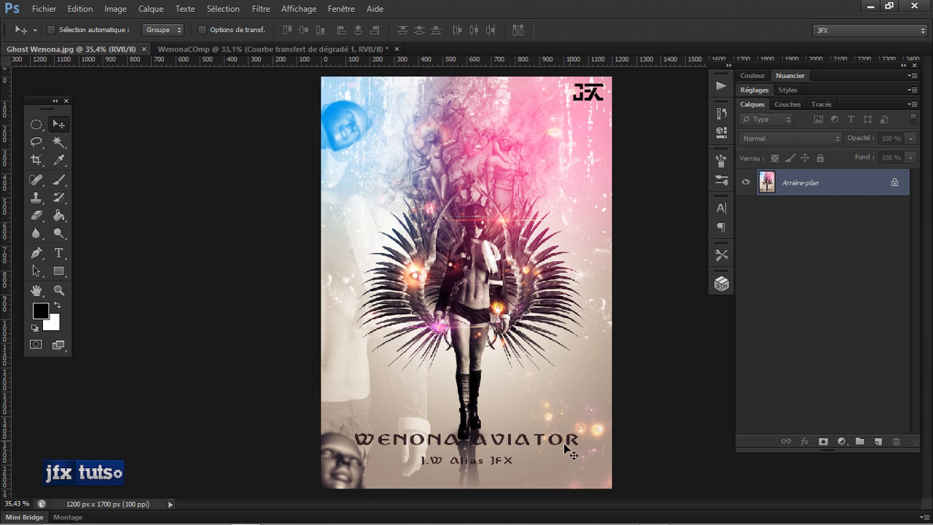
pyautogui.click(175, 49)
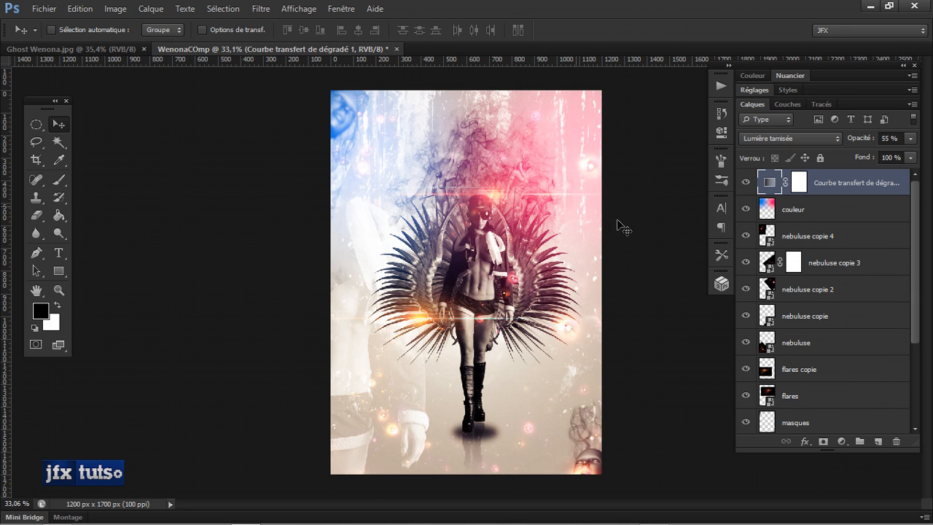
pyautogui.scroll(1, 506, 332)
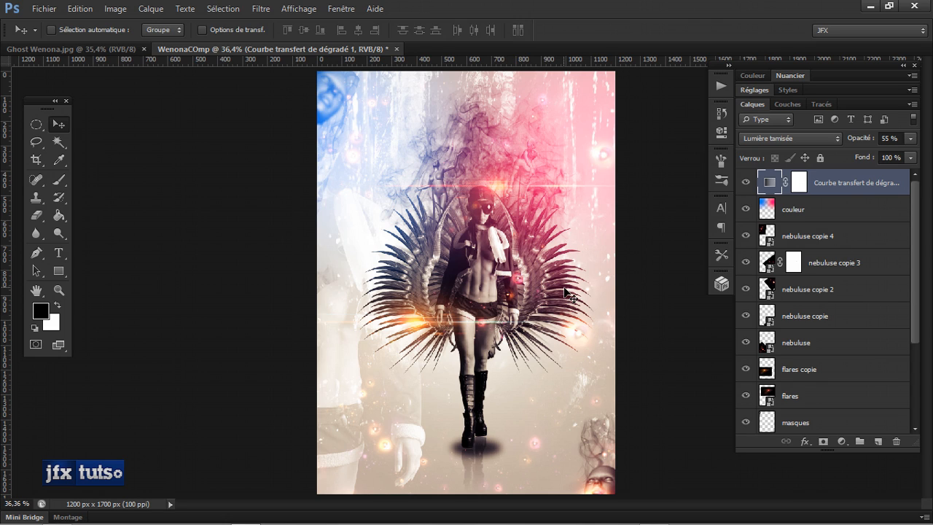
# Add a Curves adjustment layer above the gradient map, lowering the highlights to input 203, output 178, and adding a shadow point.
pyautogui.hotkey('ctrl', 'F9')
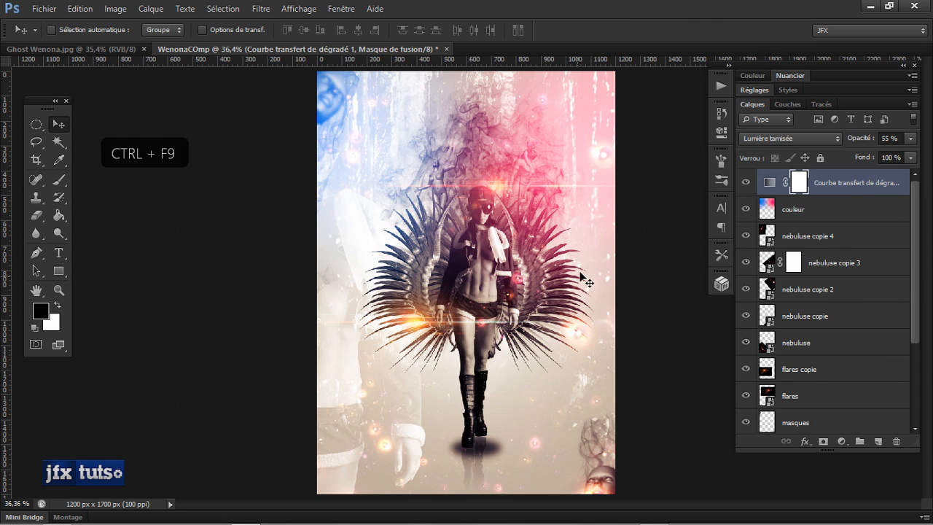
pyautogui.click(842, 442)
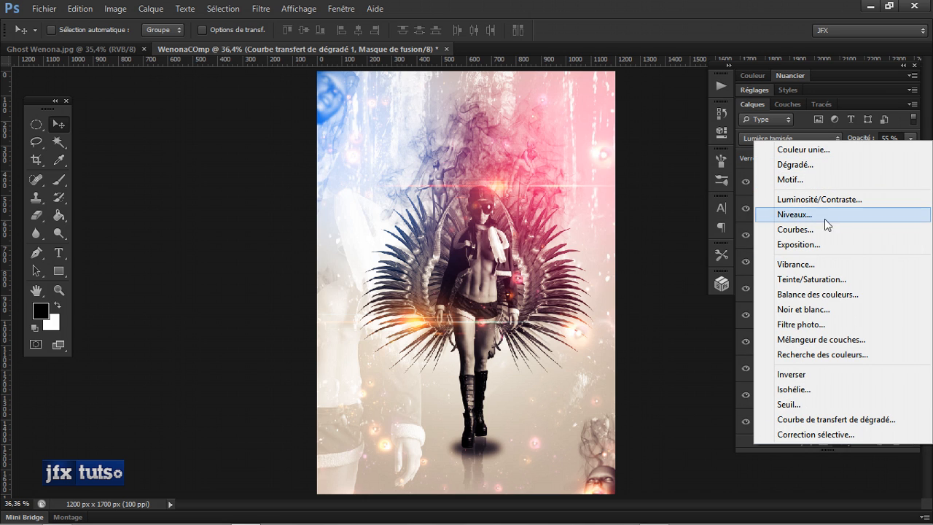
pyautogui.click(810, 232)
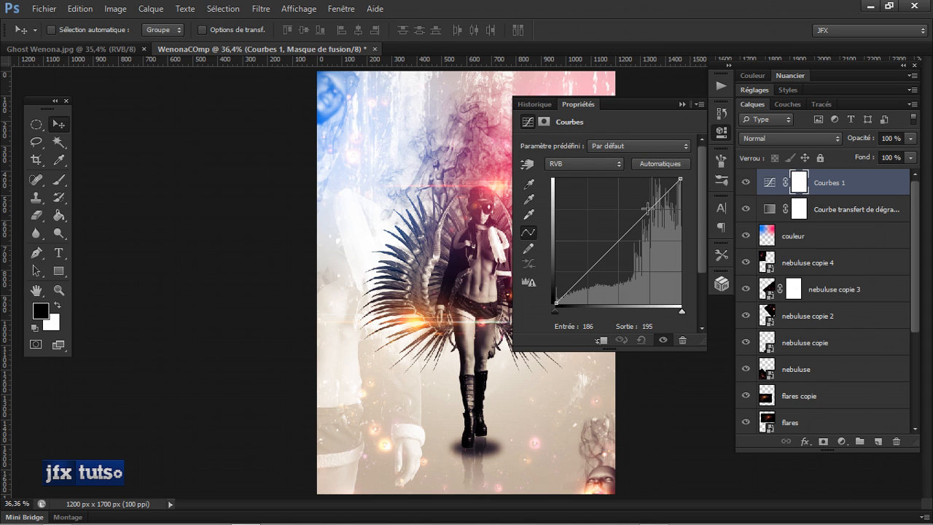
pyautogui.moveTo(646, 209); pyautogui.dragTo(652, 214)
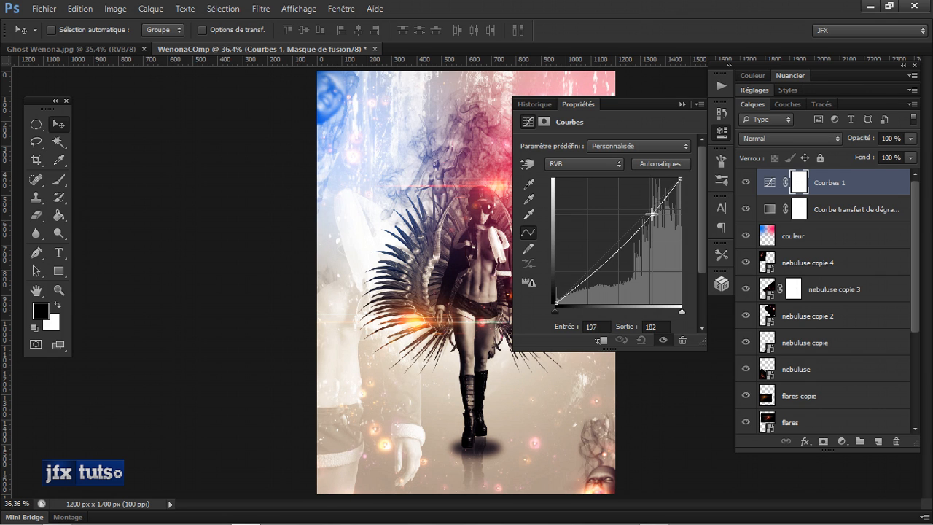
pyautogui.click(588, 270)
pyautogui.moveTo(588, 270); pyautogui.dragTo(584, 271)
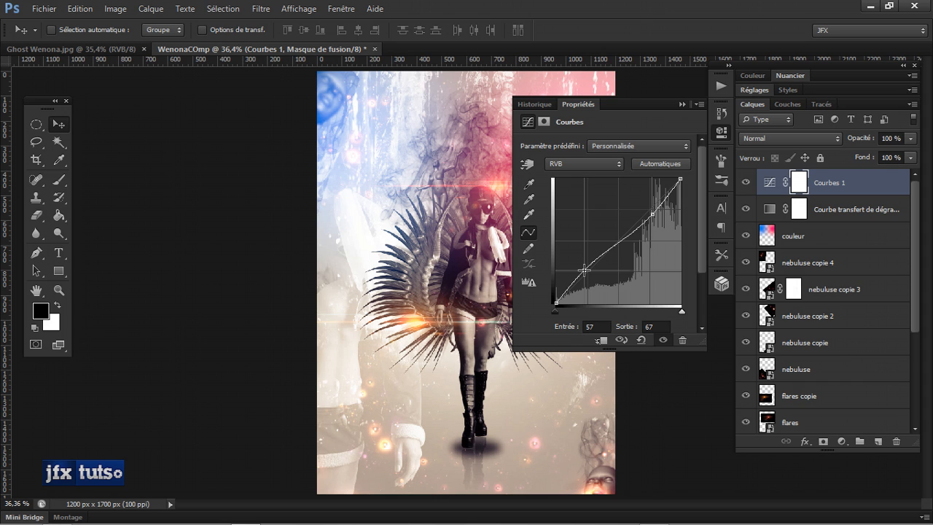
pyautogui.moveTo(653, 213)
pyautogui.mouseDown()
pyautogui.moveTo(645, 224)
pyautogui.moveTo(654, 216)
pyautogui.mouseUp()
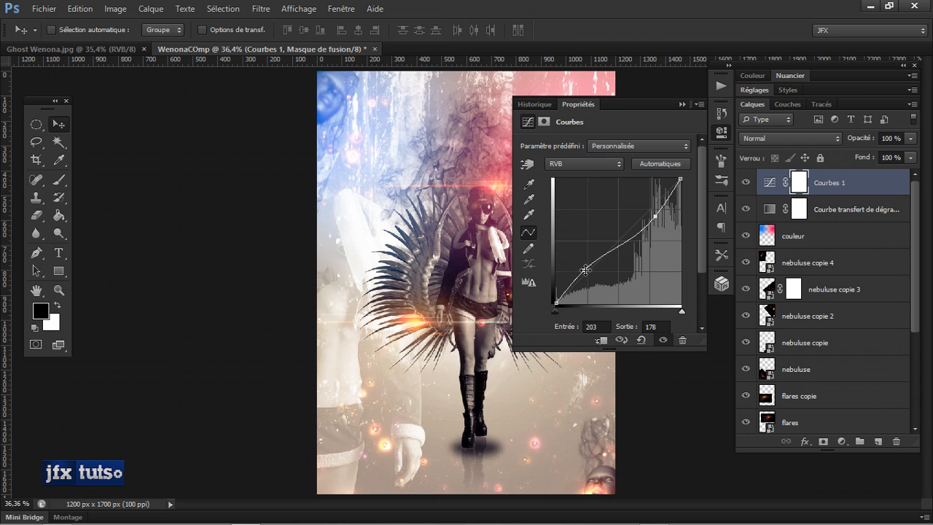
pyautogui.moveTo(584, 270); pyautogui.dragTo(589, 273)
pyautogui.click(683, 104)
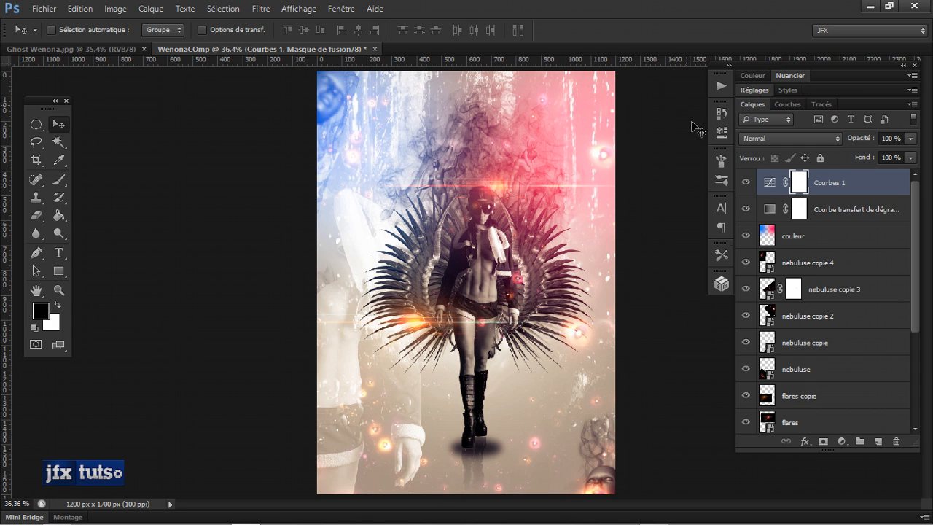
# Add a solid colour fill layer in pinkish red f71b54 above the Curves layer.
pyautogui.click(843, 441)
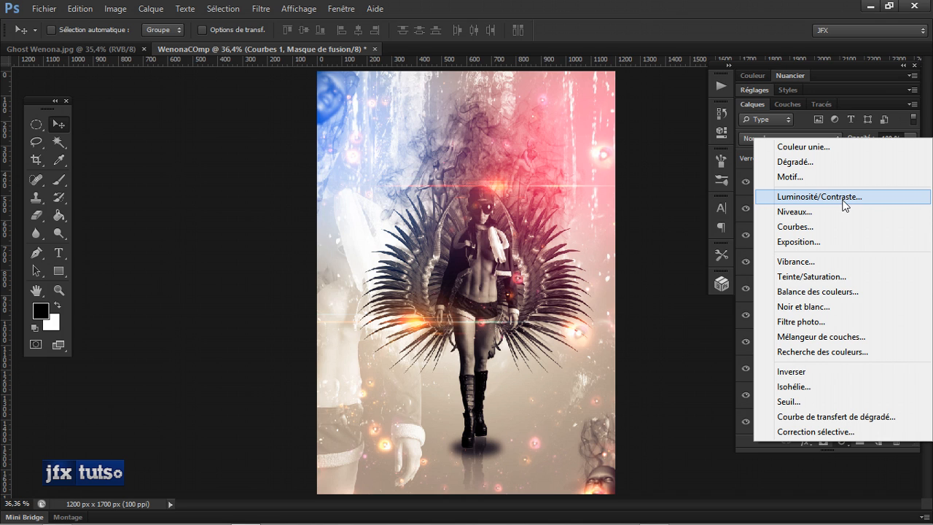
pyautogui.click(816, 146)
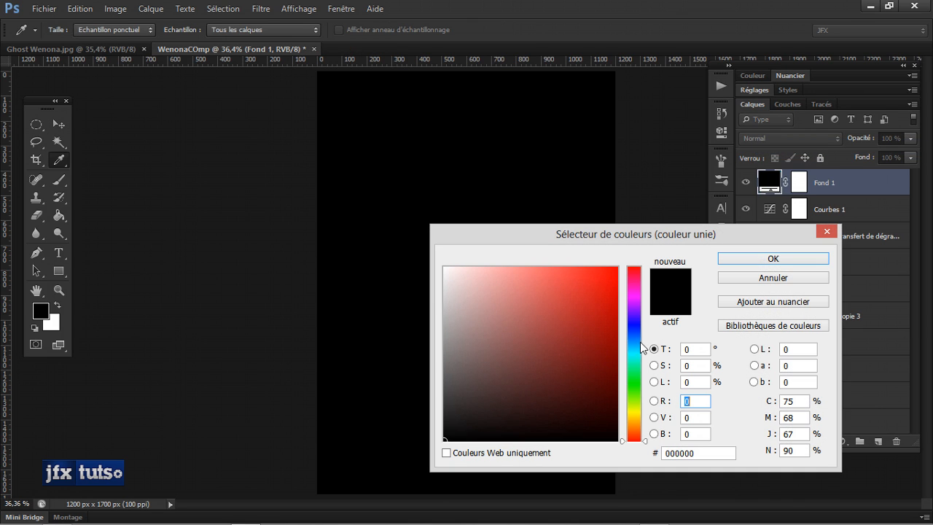
pyautogui.moveTo(635, 427); pyautogui.dragTo(634, 274)
pyautogui.click(598, 272)
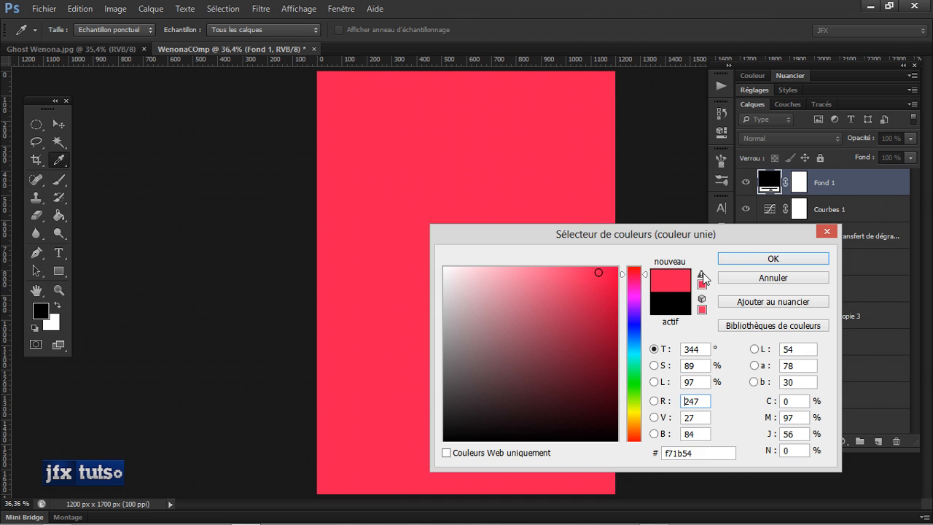
pyautogui.click(772, 258)
# Set the pinkish-red fill layer to Lumière tamisée at 23% opacity and hide it to compare the tint.
pyautogui.click(800, 138)
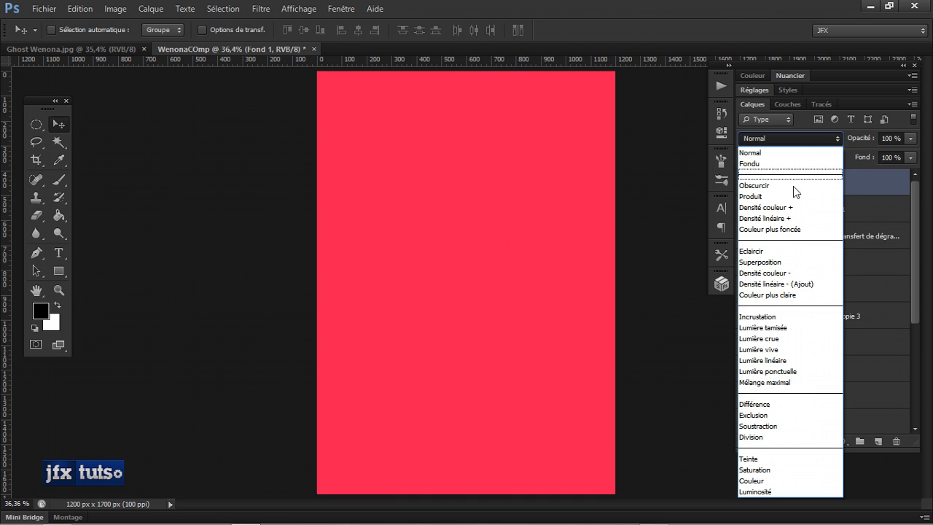
pyautogui.click(766, 263)
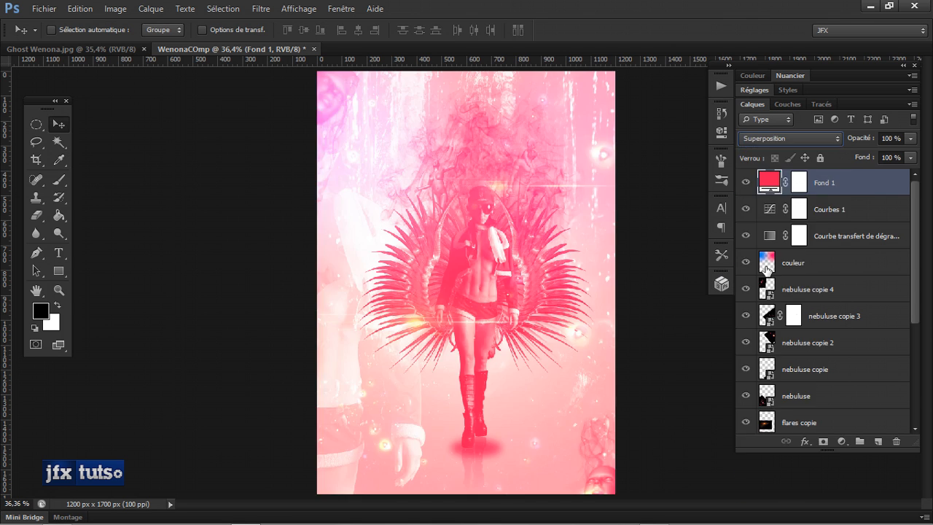
pyautogui.click(801, 138)
pyautogui.click(787, 326)
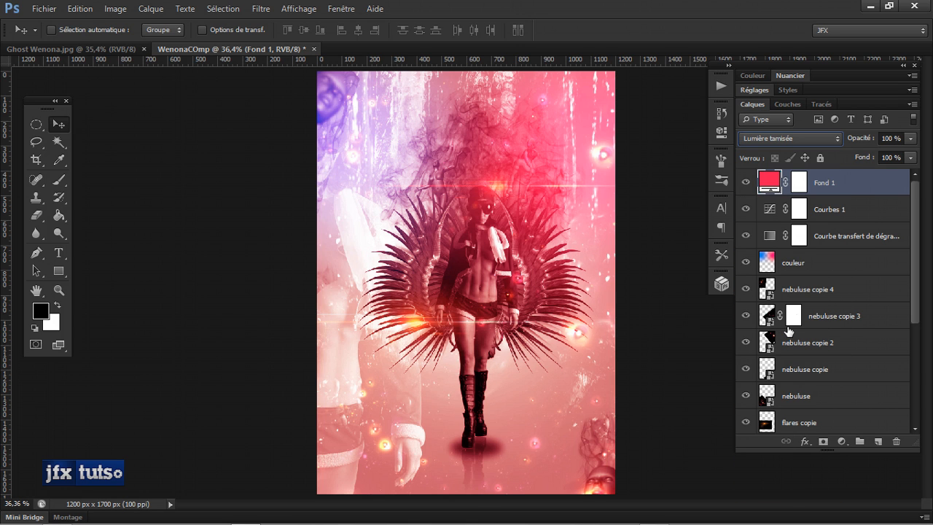
pyautogui.moveTo(857, 143); pyautogui.dragTo(808, 144)
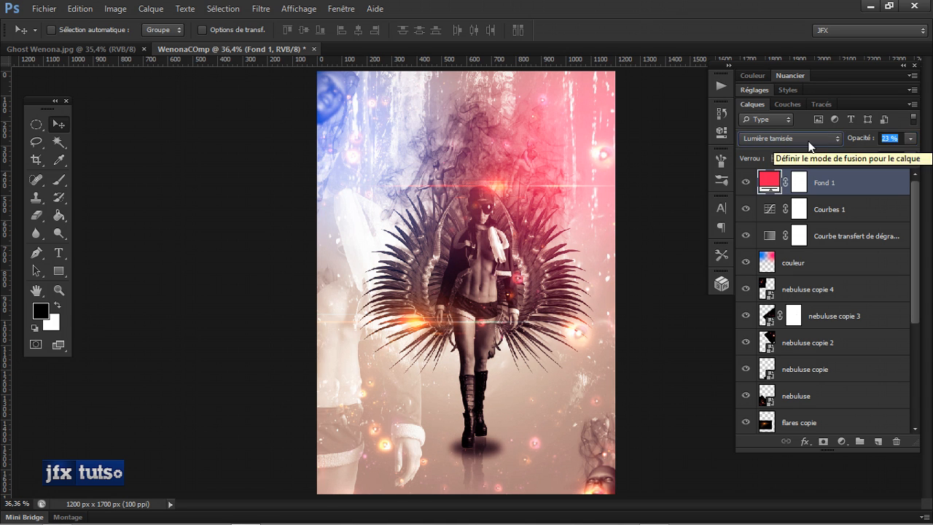
pyautogui.click(745, 185)
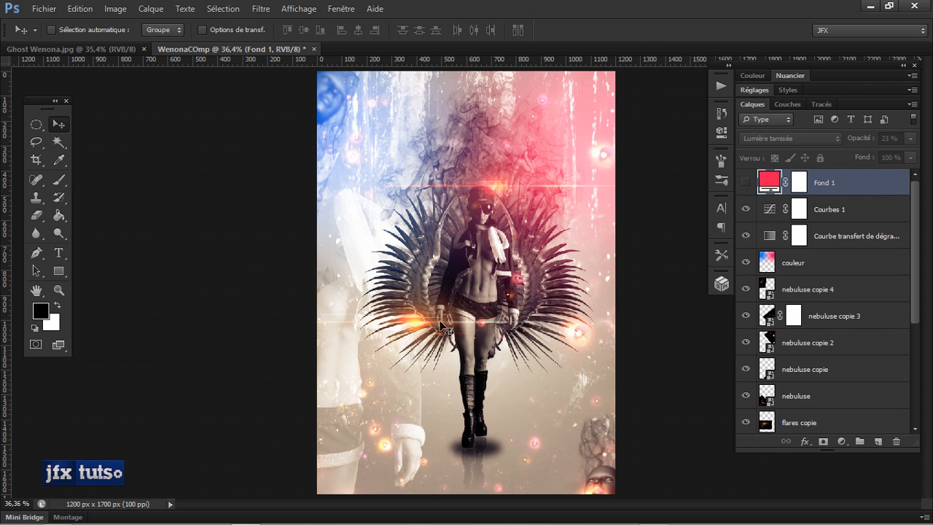